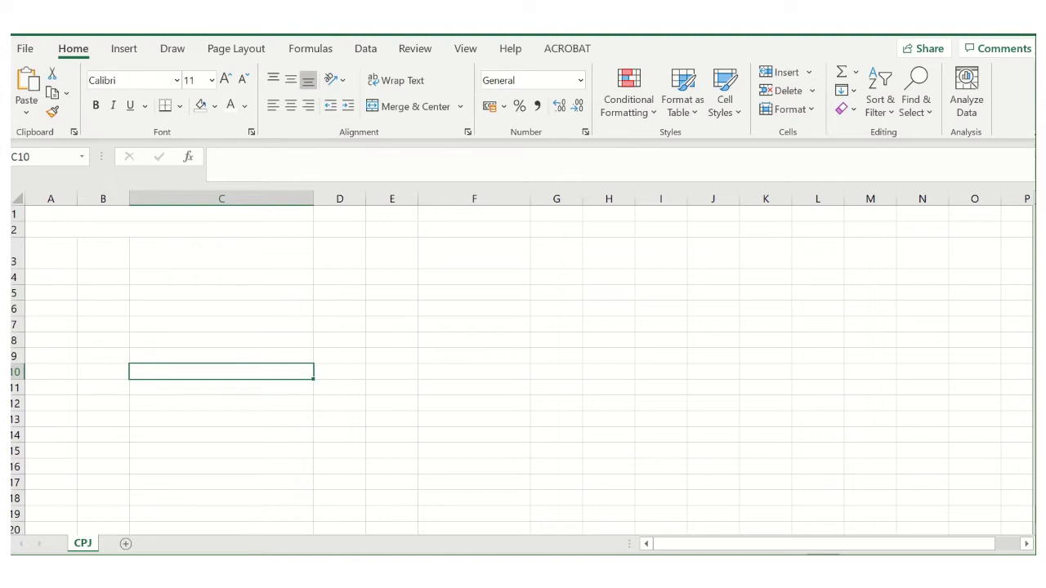
Set the font colour of the company name in A1 and the journal heading in A2 to automatic black
{"action": "left_click", "coordinate": [60, 212]}
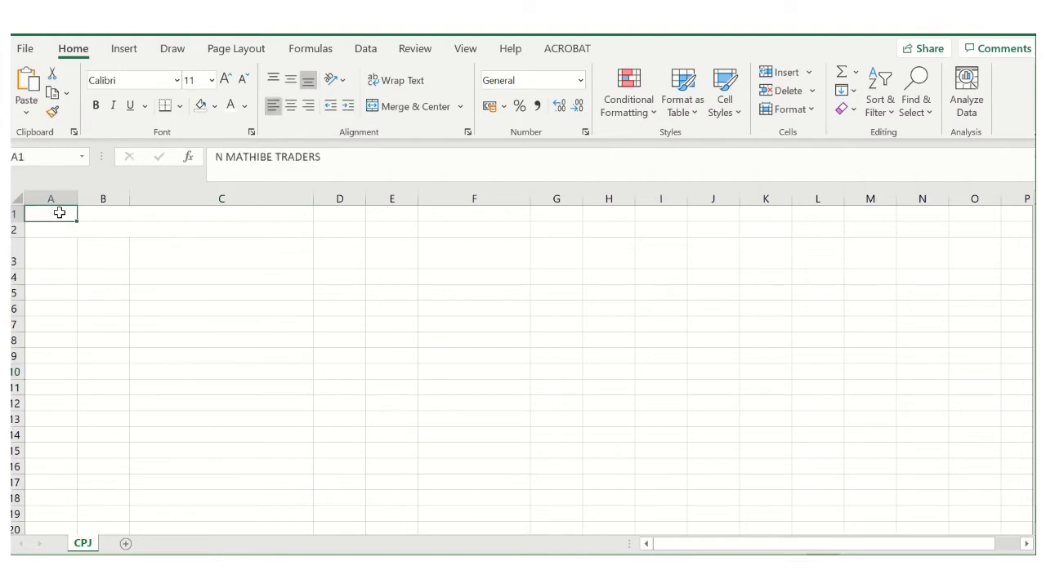
{"action": "left_click", "coordinate": [244, 107]}
{"action": "left_click", "coordinate": [250, 129]}
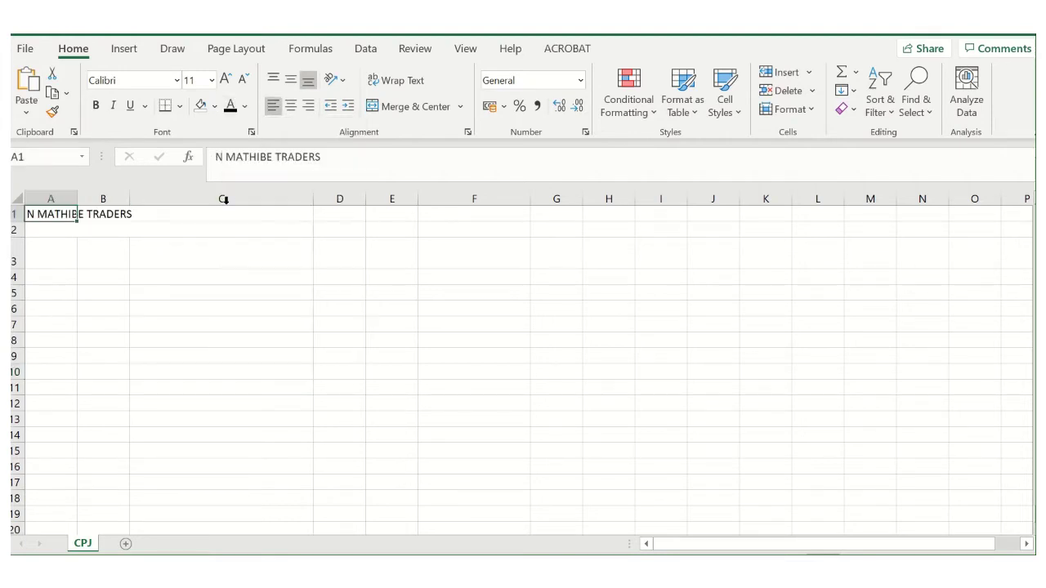
{"action": "left_click", "coordinate": [54, 232]}
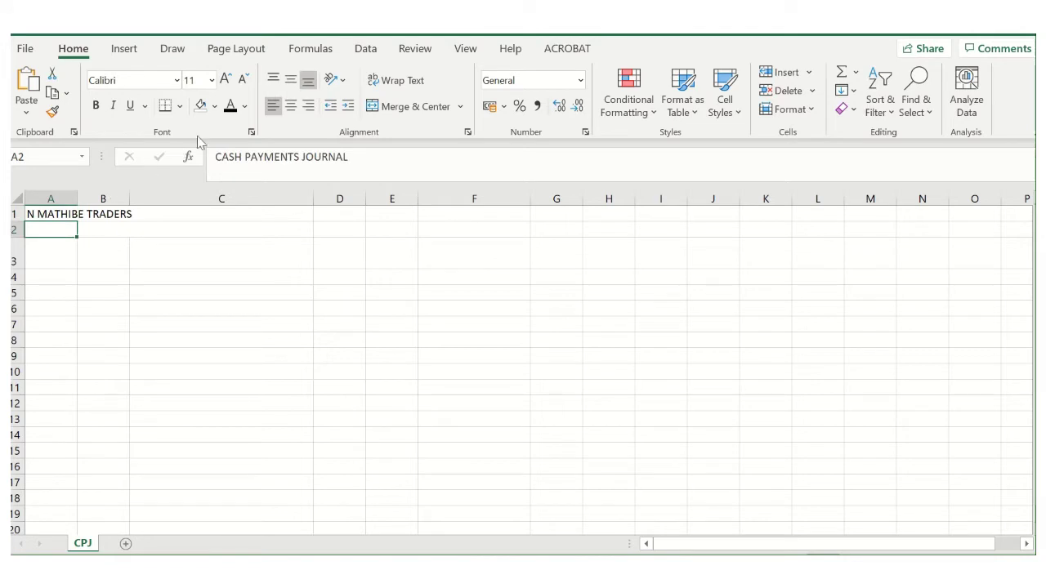
{"action": "left_click", "coordinate": [231, 108]}
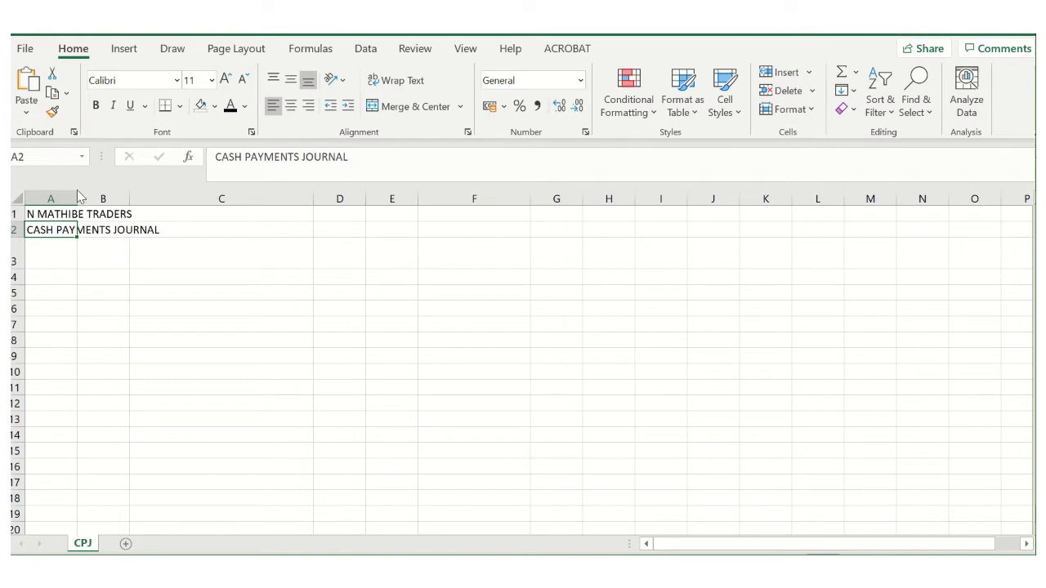
Merge and center the company name across A1:J1 and the CASH PAYMENTS JOURNAL heading across A2:I2
{"action": "left_click", "coordinate": [53, 215]}
{"action": "left_click_drag", "start_coordinate": [53, 215], "coordinate": [721, 214]}
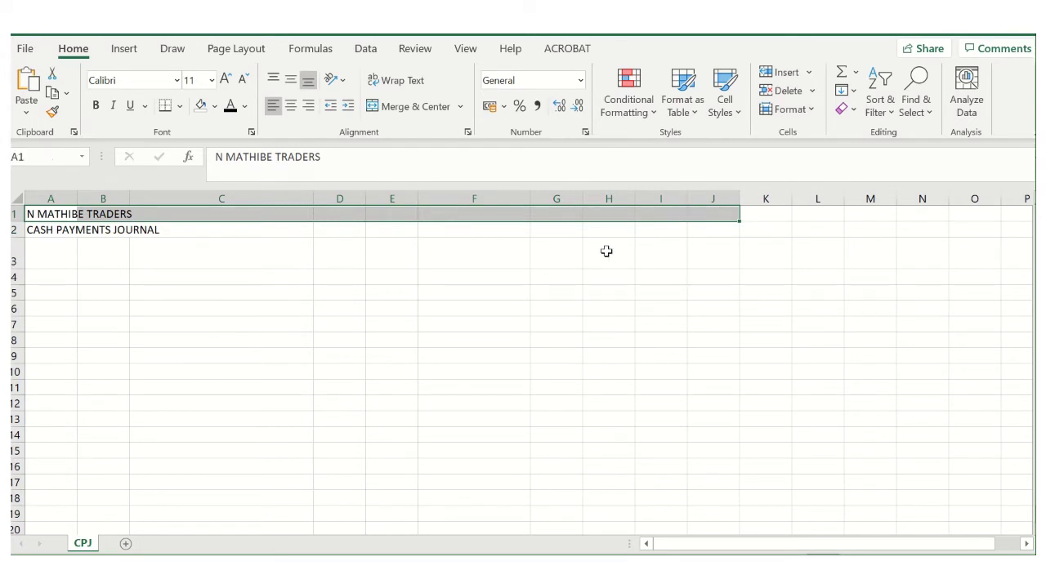
{"action": "left_click", "coordinate": [461, 107]}
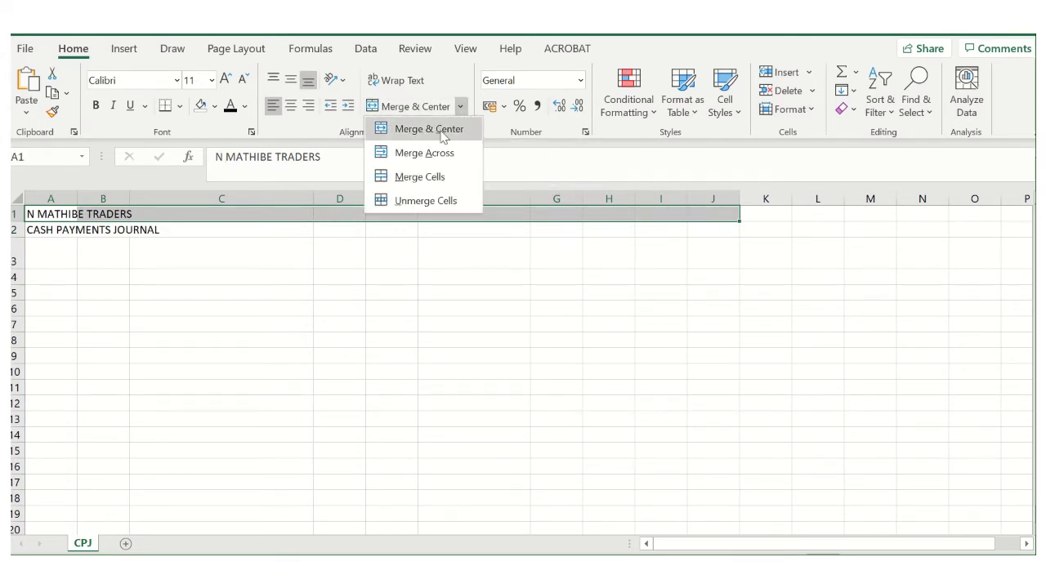
{"action": "left_click", "coordinate": [443, 134]}
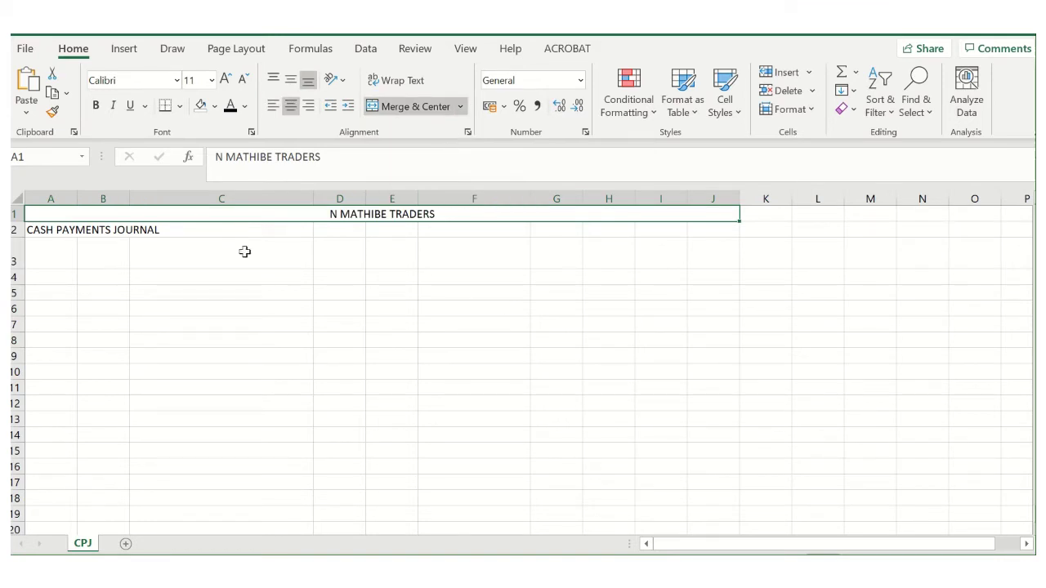
{"action": "left_click_drag", "start_coordinate": [54, 230], "coordinate": [672, 228]}
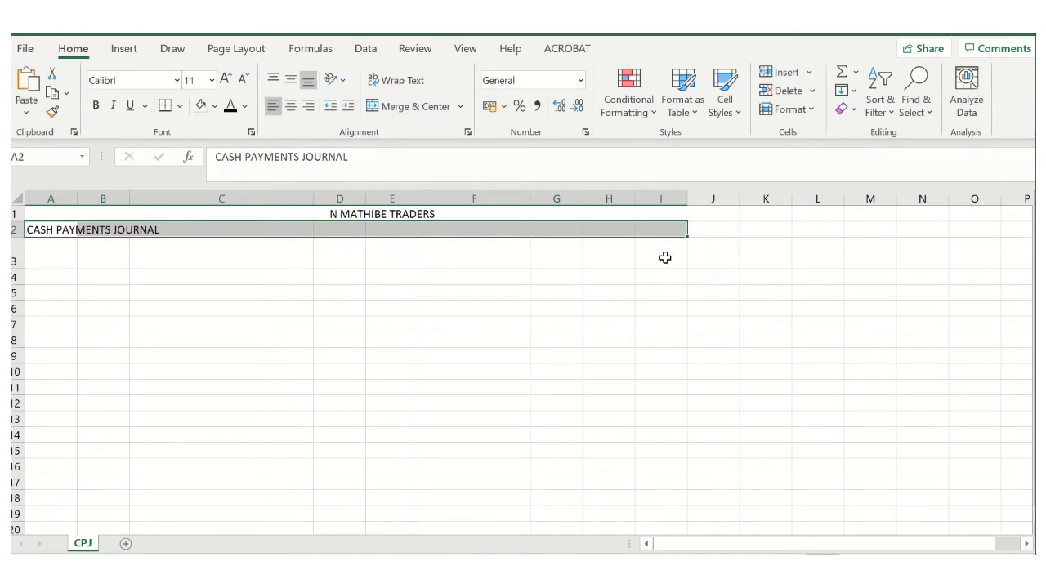
{"action": "left_click", "coordinate": [408, 107]}
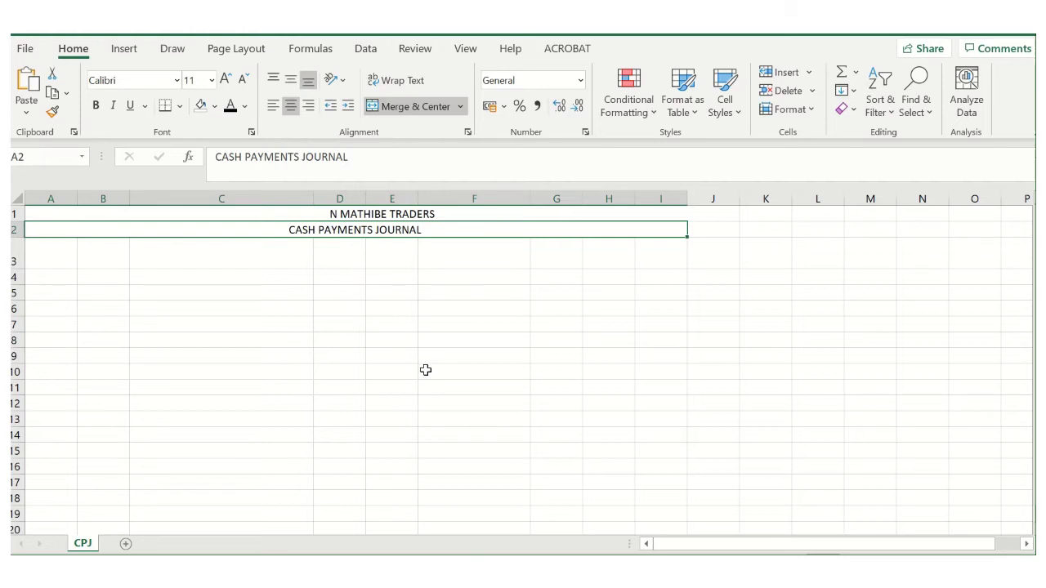
Fill the merged company name row with dark blue and the merged CASH PAYMENTS JOURNAL row with a lighter blue
{"action": "left_click", "coordinate": [91, 213]}
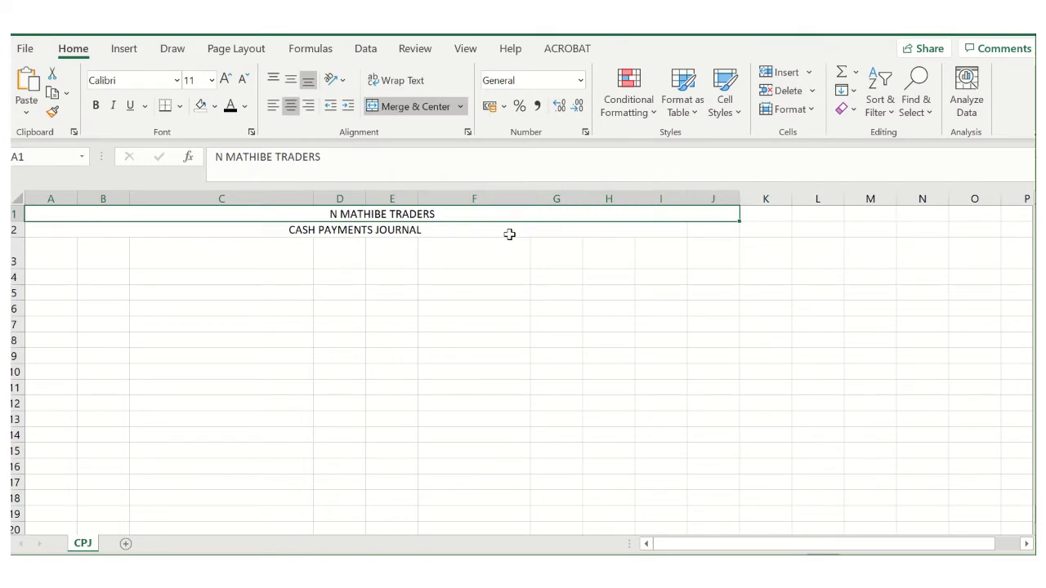
{"action": "left_click", "coordinate": [215, 107]}
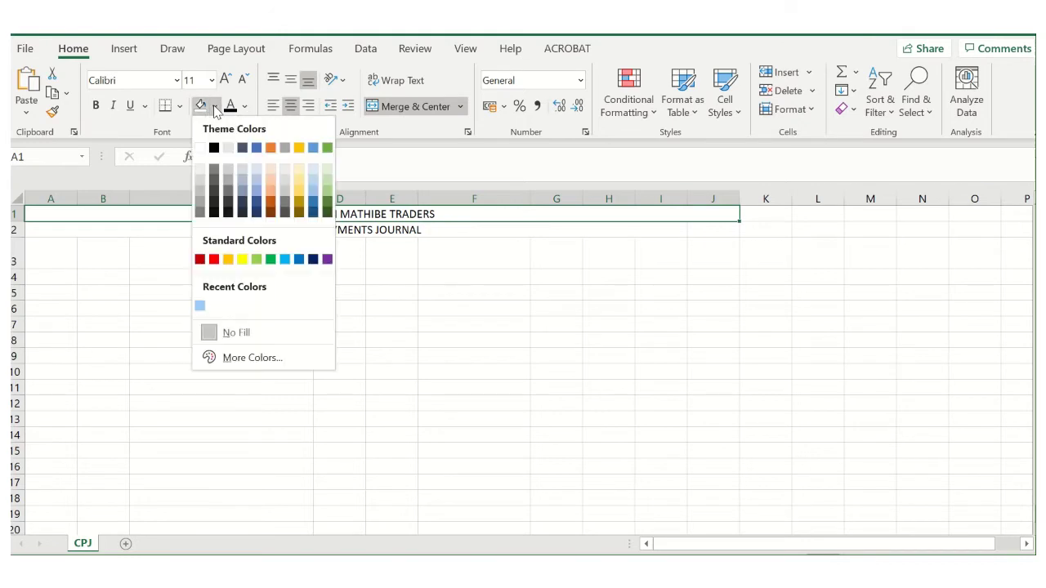
{"action": "left_click", "coordinate": [256, 206]}
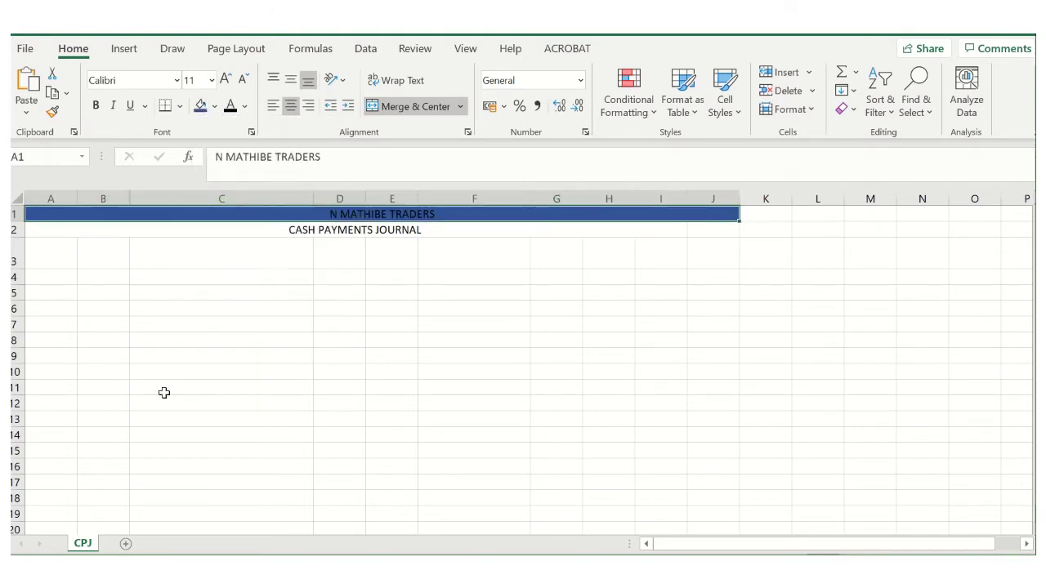
{"action": "left_click", "coordinate": [26, 230]}
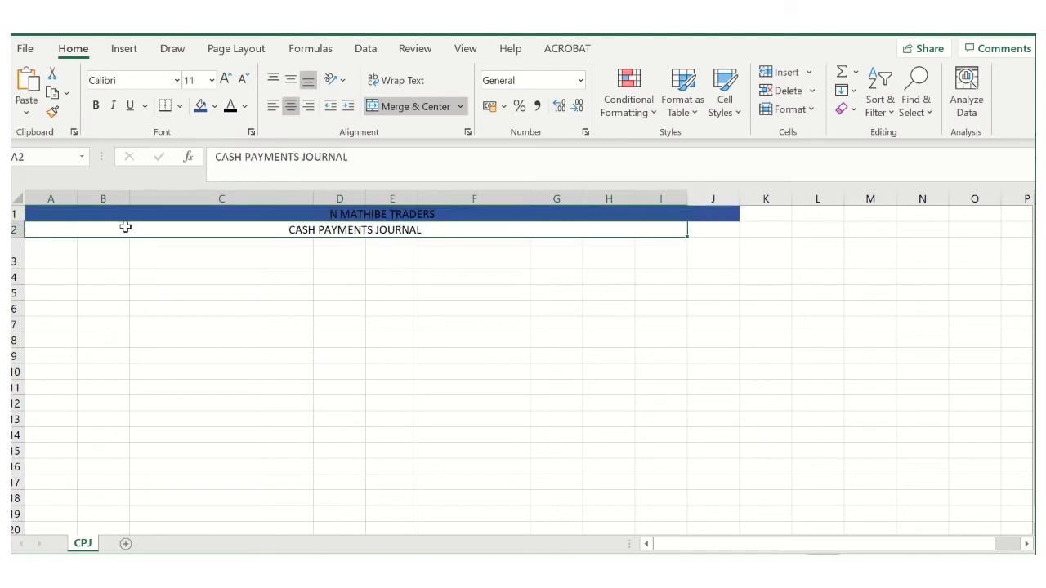
{"action": "left_click", "coordinate": [214, 107]}
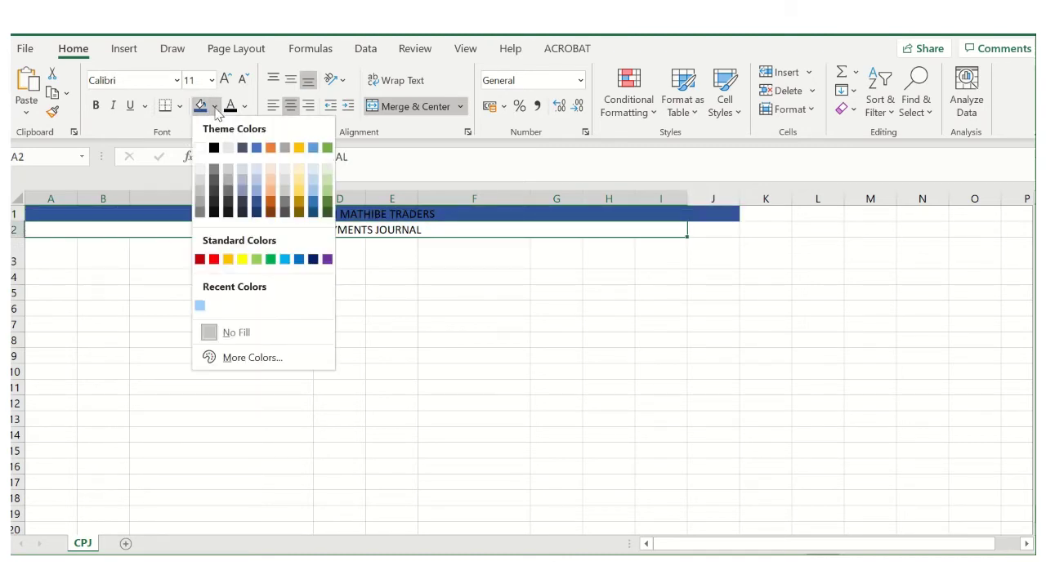
{"action": "left_click", "coordinate": [260, 190]}
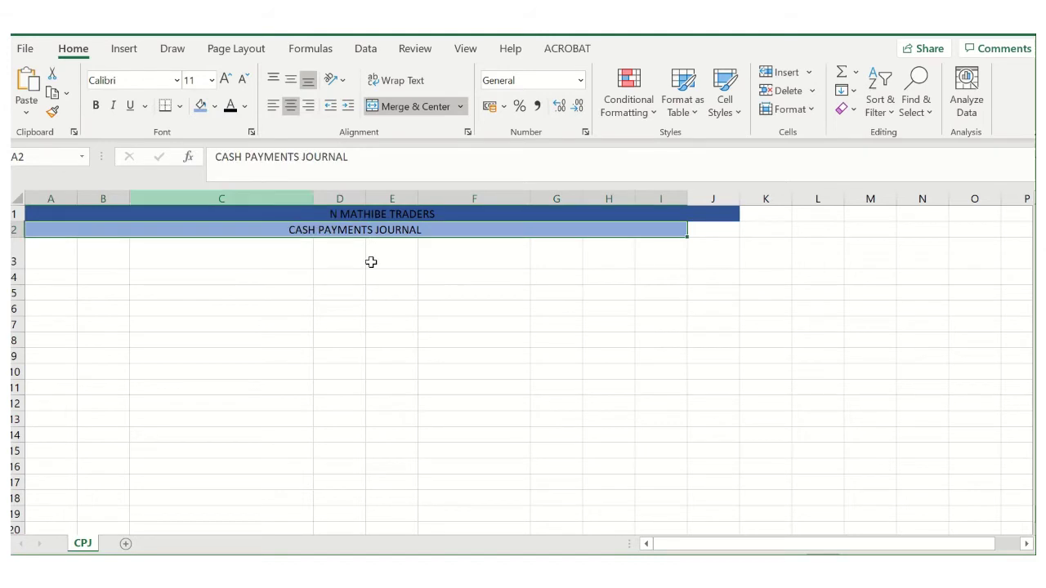
{"action": "left_click", "coordinate": [434, 310]}
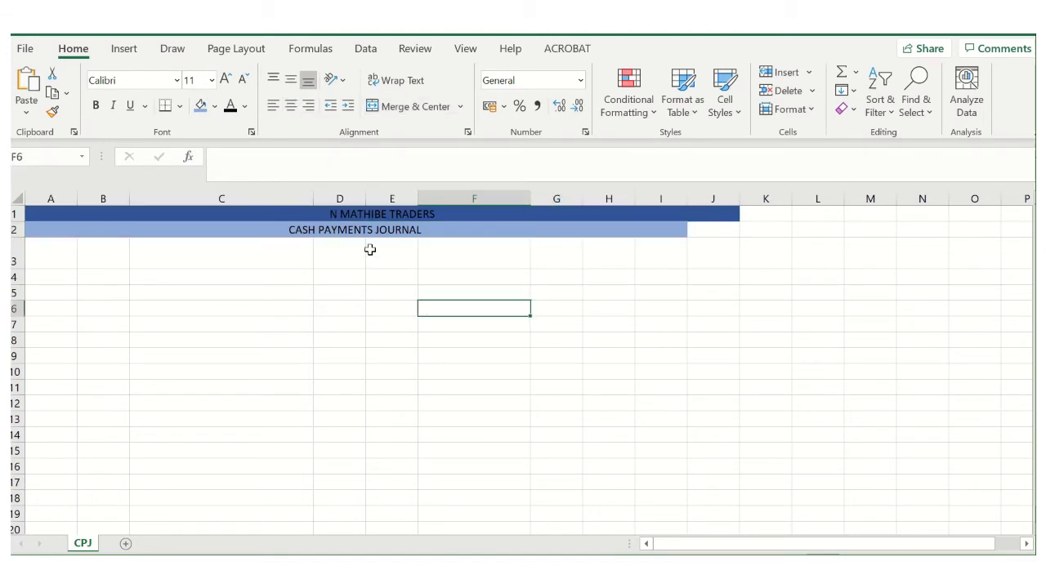
Fill cell J2 with the same lighter blue as the CASH PAYMENTS JOURNAL heading
{"action": "left_click", "coordinate": [703, 231]}
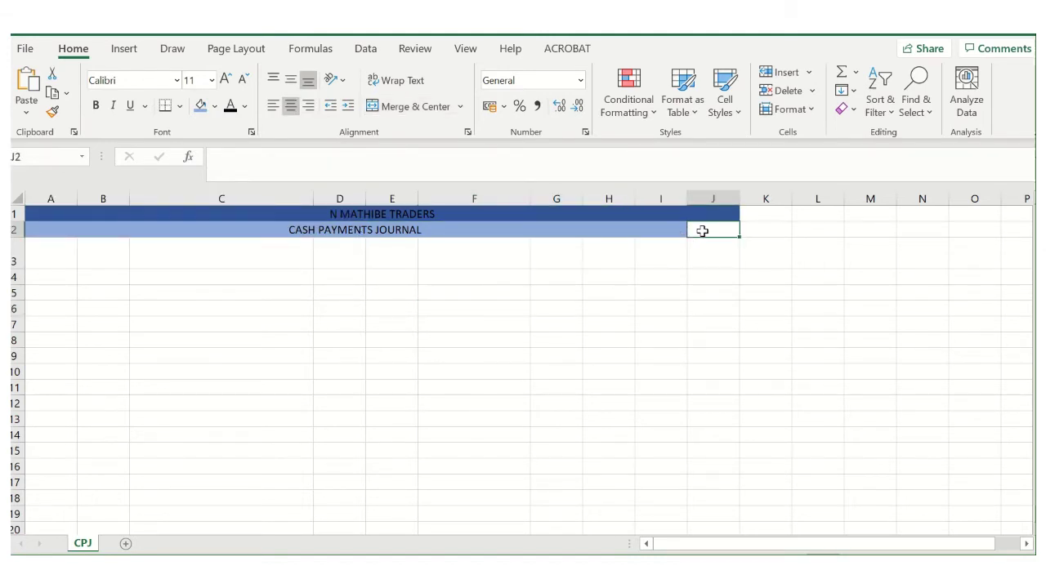
{"action": "left_click", "coordinate": [216, 109]}
{"action": "left_click", "coordinate": [460, 288]}
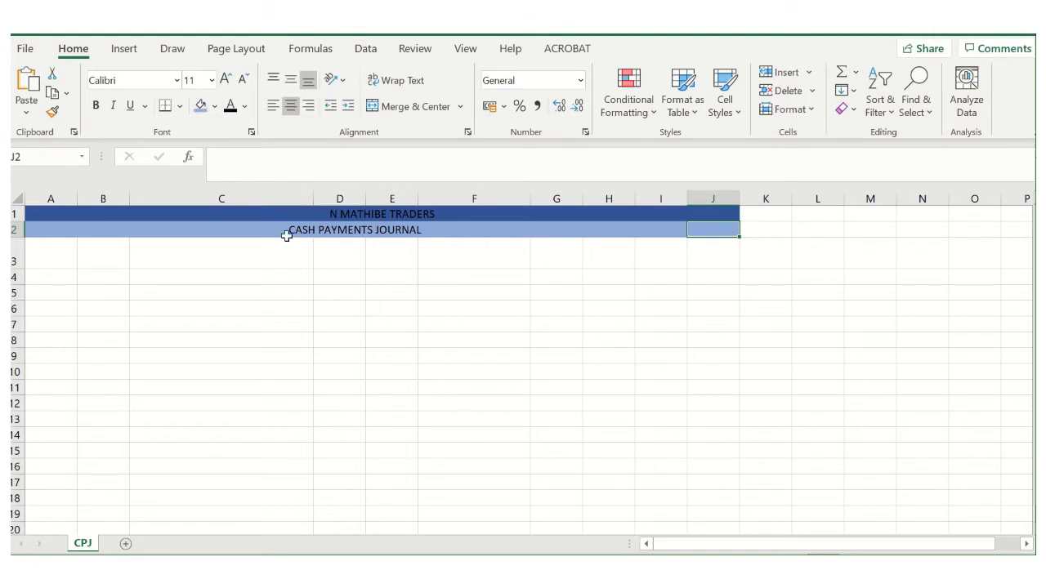
{"action": "left_click", "coordinate": [376, 387]}
Change the font colour of the company name in row 1 to white
{"action": "left_click", "coordinate": [337, 211]}
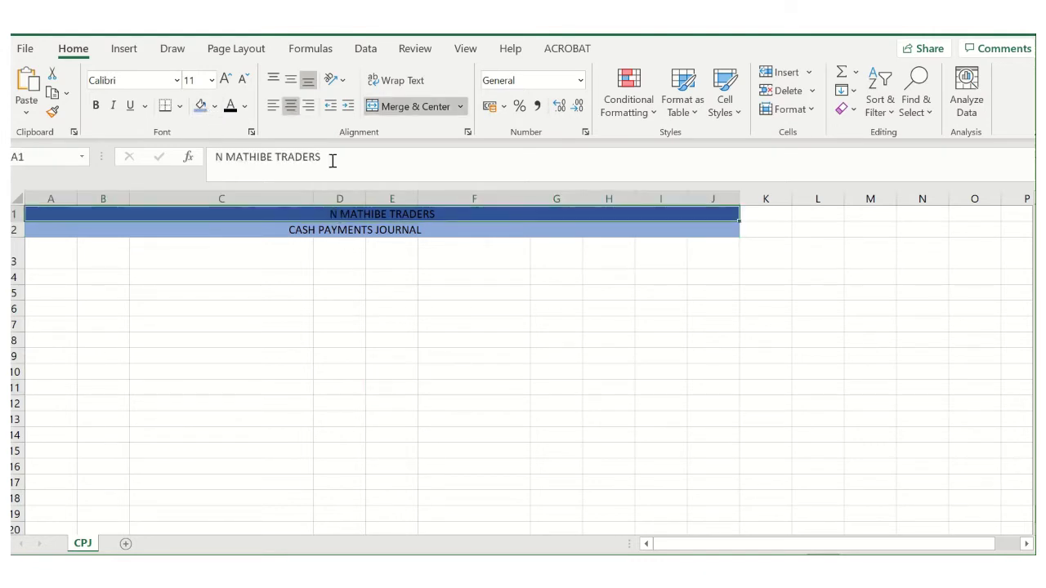
{"action": "left_click", "coordinate": [245, 107]}
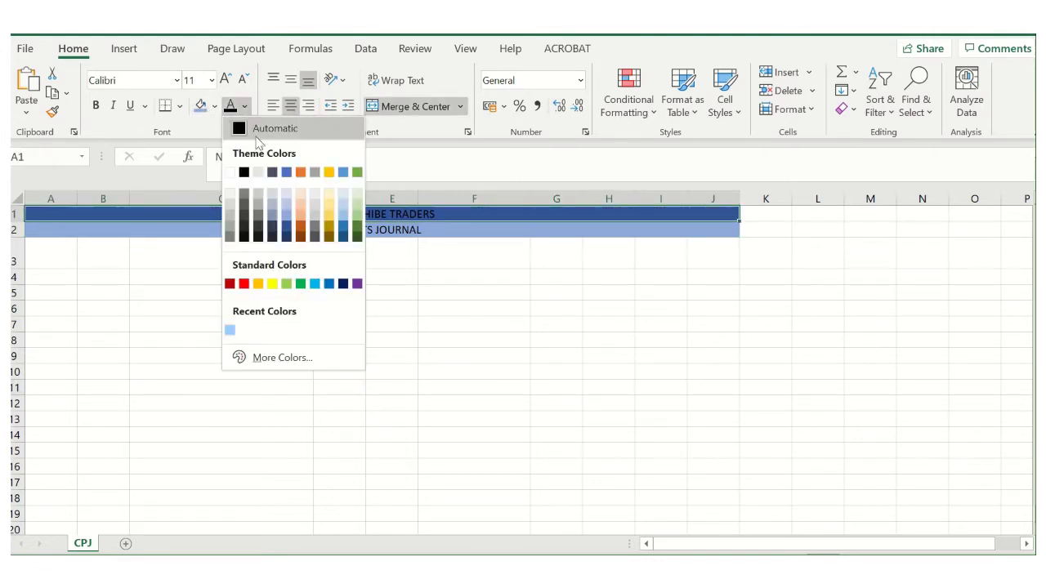
{"action": "left_click", "coordinate": [229, 173]}
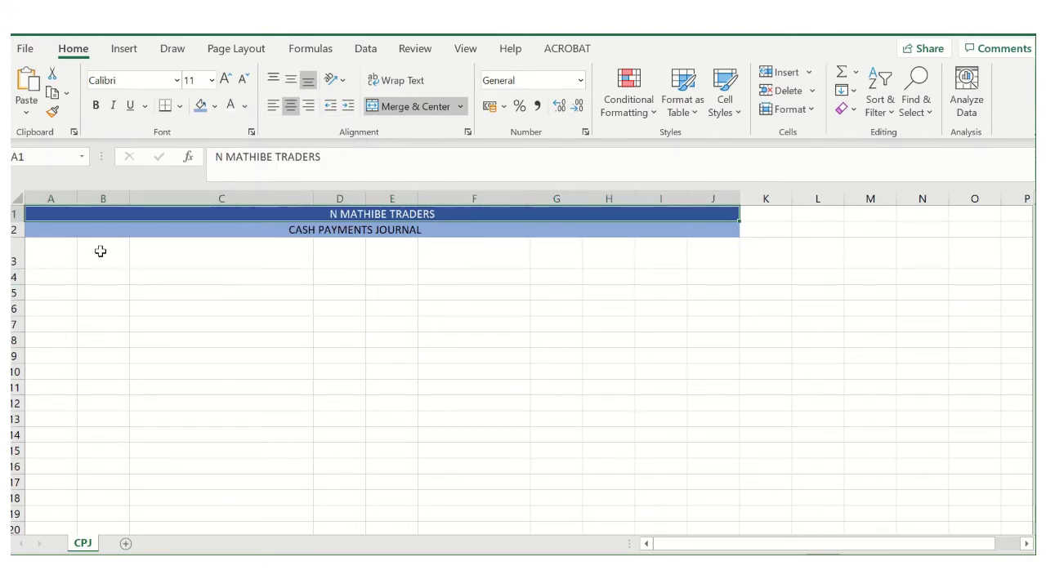
Set the font colour of the column headings in A3:J3 to black
{"action": "left_click_drag", "start_coordinate": [47, 259], "coordinate": [709, 261]}
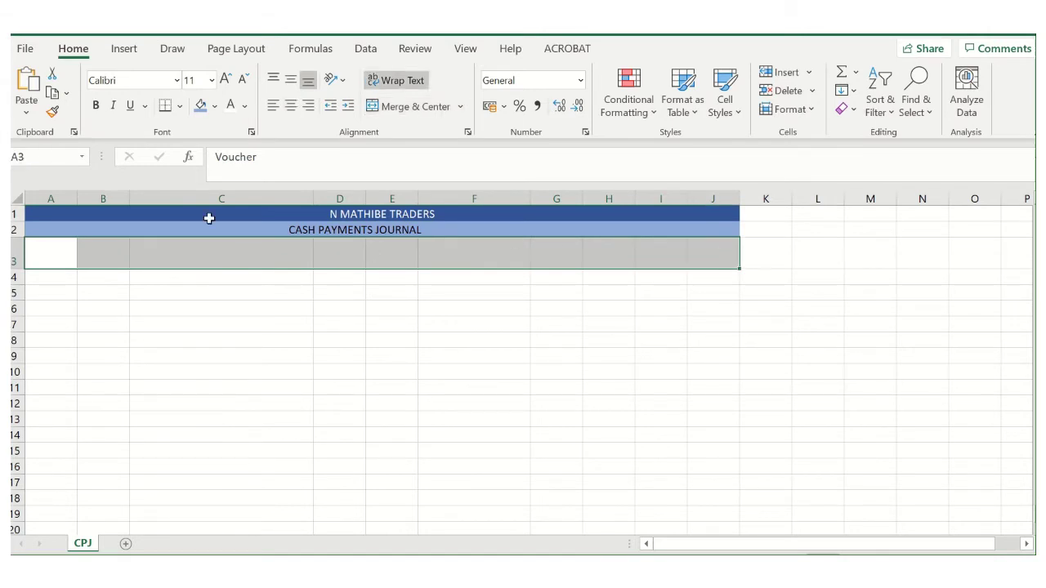
{"action": "left_click", "coordinate": [244, 106]}
{"action": "left_click", "coordinate": [243, 174]}
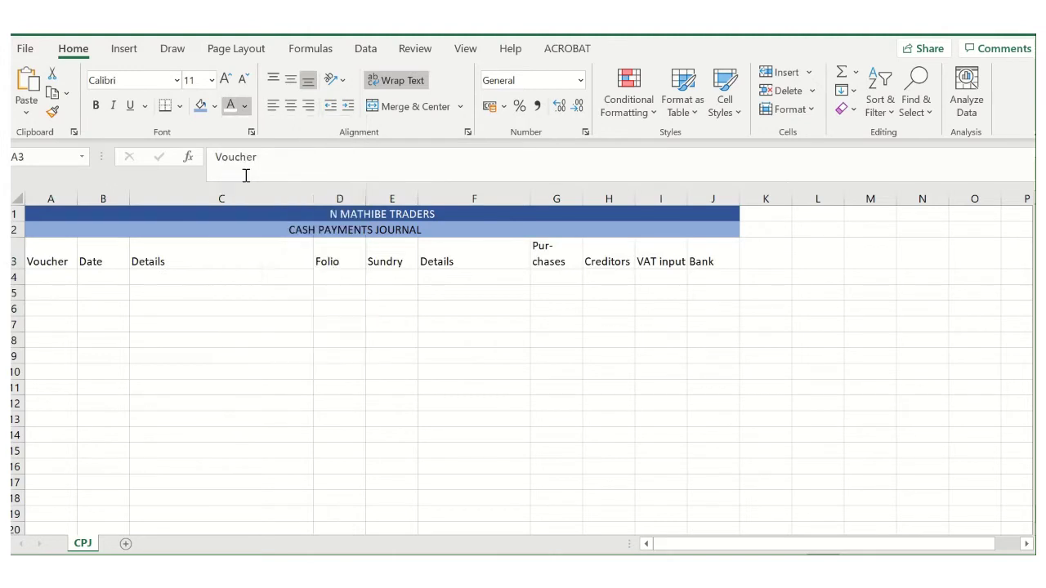
{"action": "left_click", "coordinate": [219, 428]}
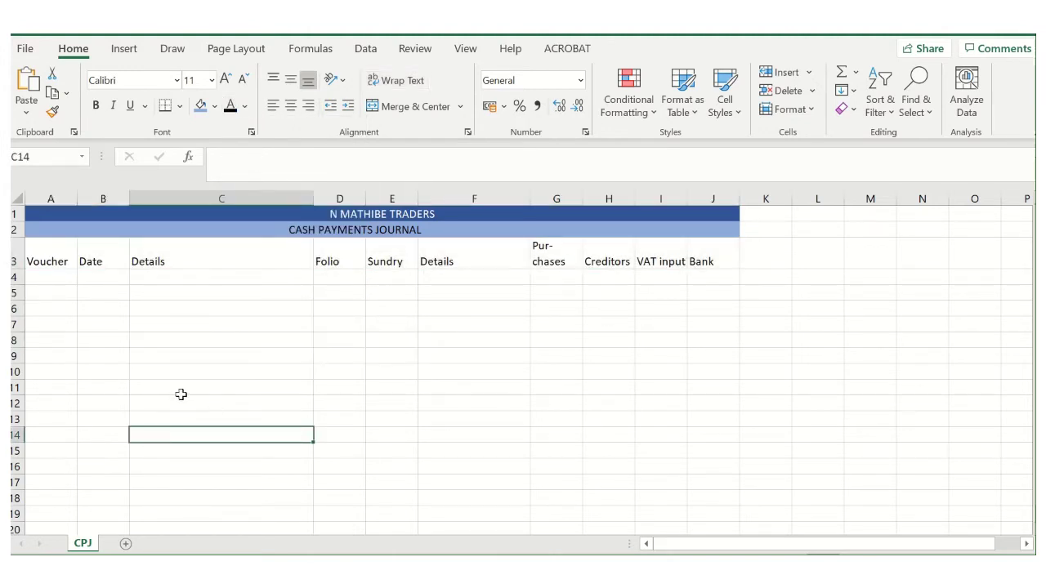
Fill the column heading cells A3:J3 with the palest blue shade
{"action": "left_click_drag", "start_coordinate": [65, 259], "coordinate": [738, 266]}
{"action": "left_click", "coordinate": [234, 260]}
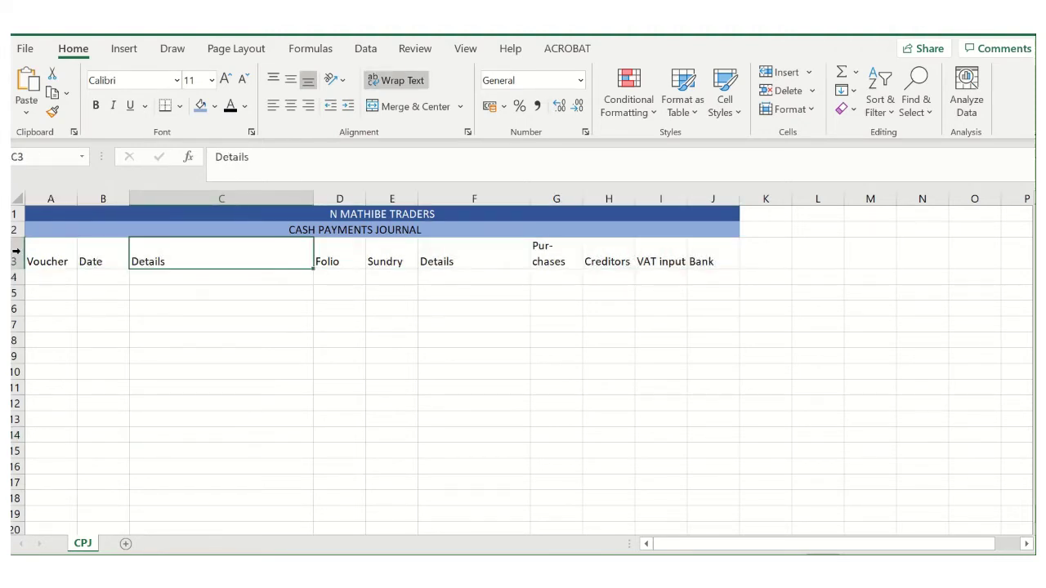
{"action": "left_click_drag", "start_coordinate": [58, 259], "coordinate": [691, 258]}
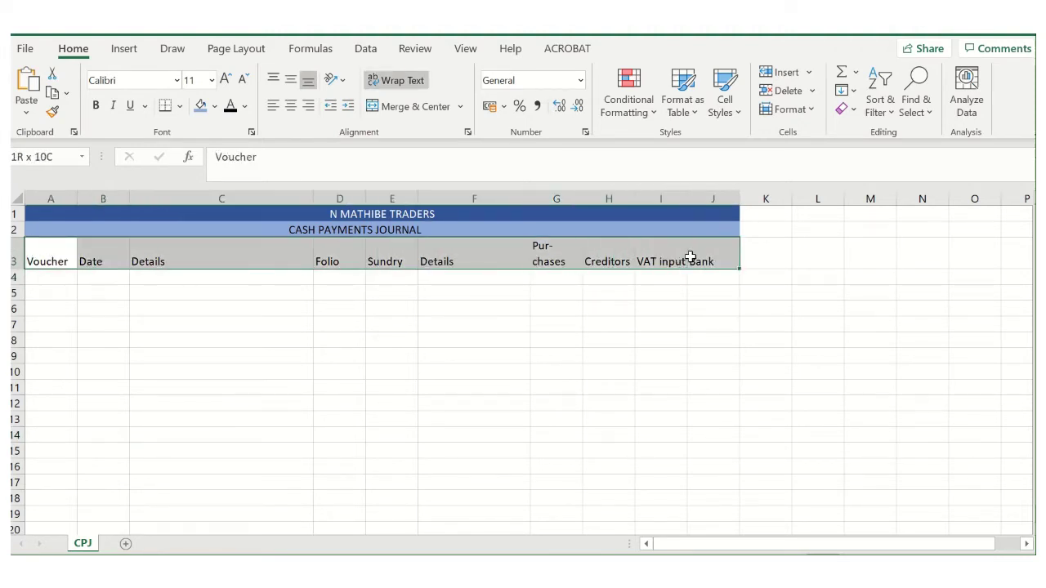
{"action": "left_click", "coordinate": [214, 106]}
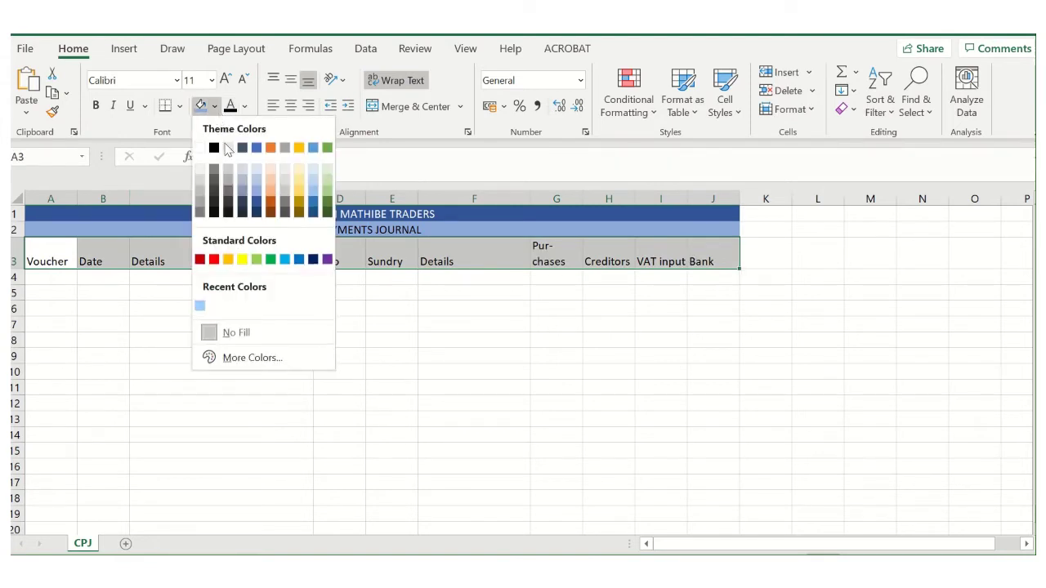
{"action": "left_click", "coordinate": [257, 168]}
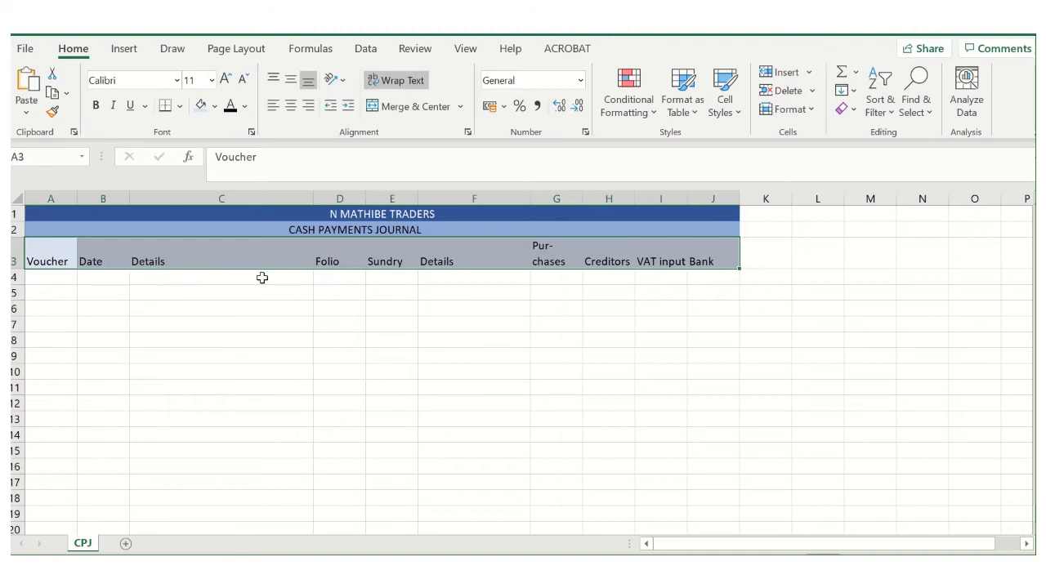
Widen the Details column C slightly and set the width of the Details column F to 30
{"action": "left_click_drag", "start_coordinate": [314, 198], "coordinate": [334, 204]}
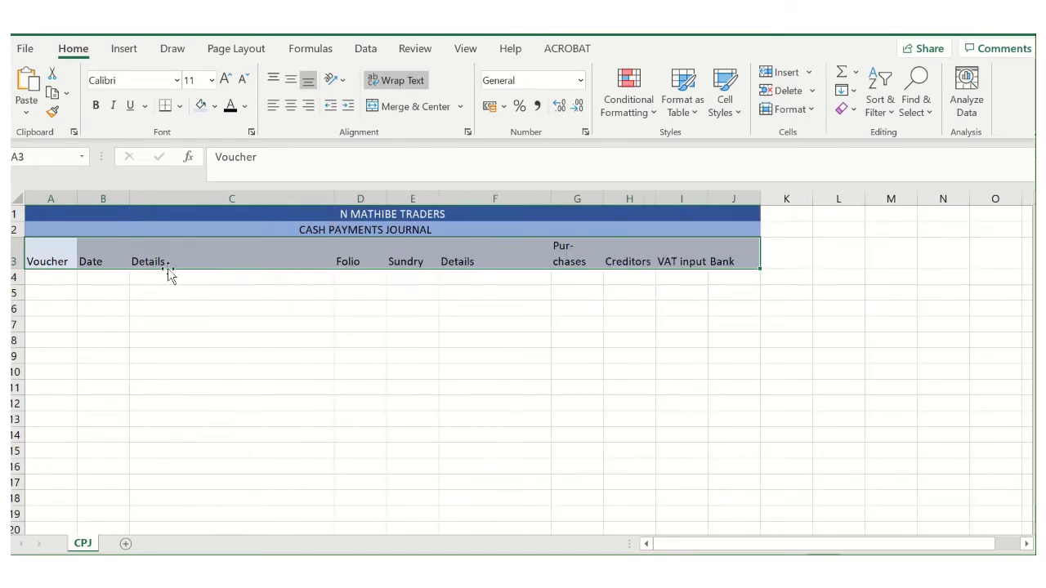
{"action": "left_click", "coordinate": [486, 191]}
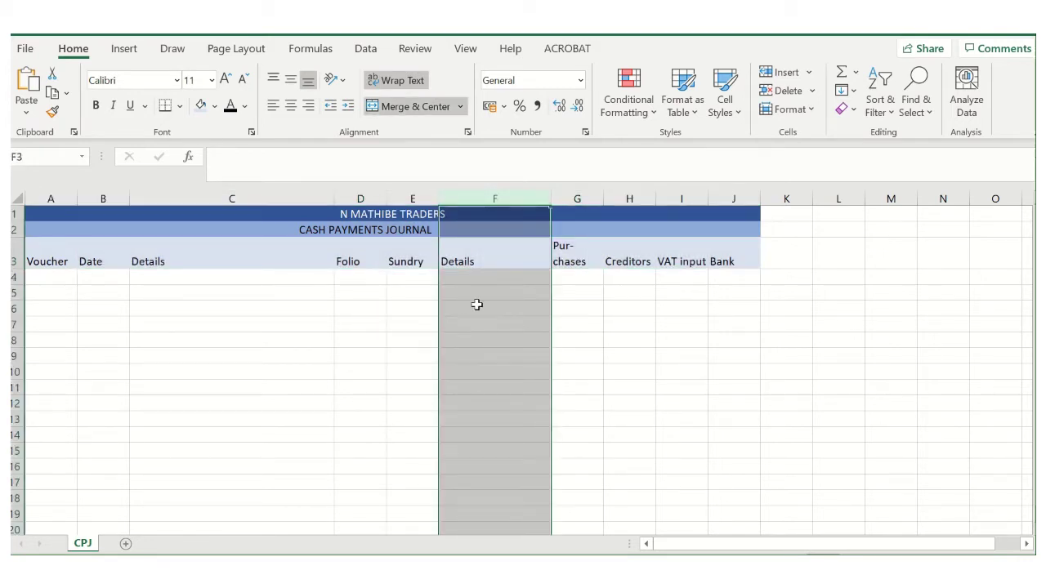
{"action": "left_click", "coordinate": [808, 119]}
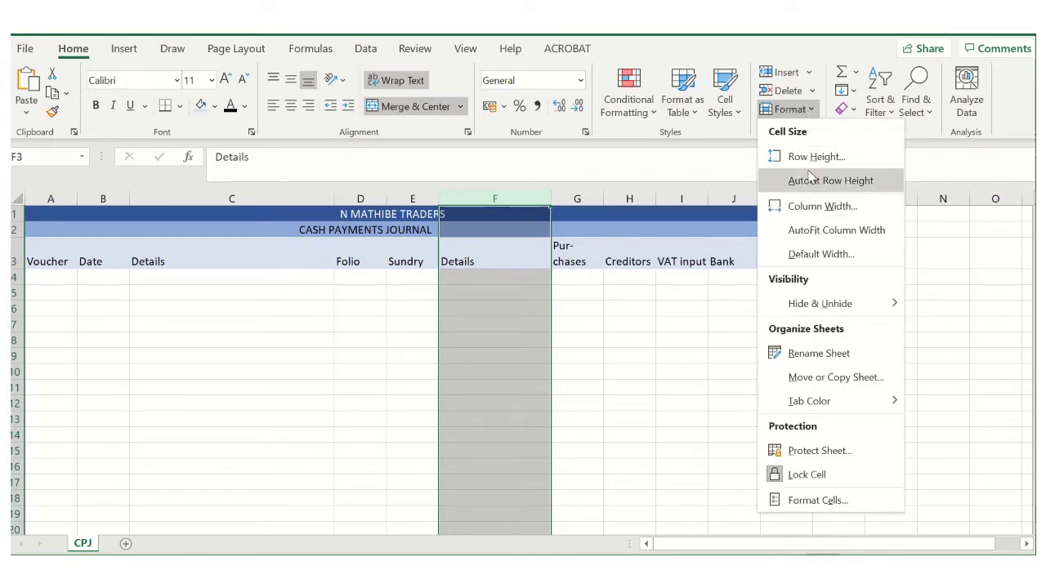
{"action": "left_click", "coordinate": [811, 207]}
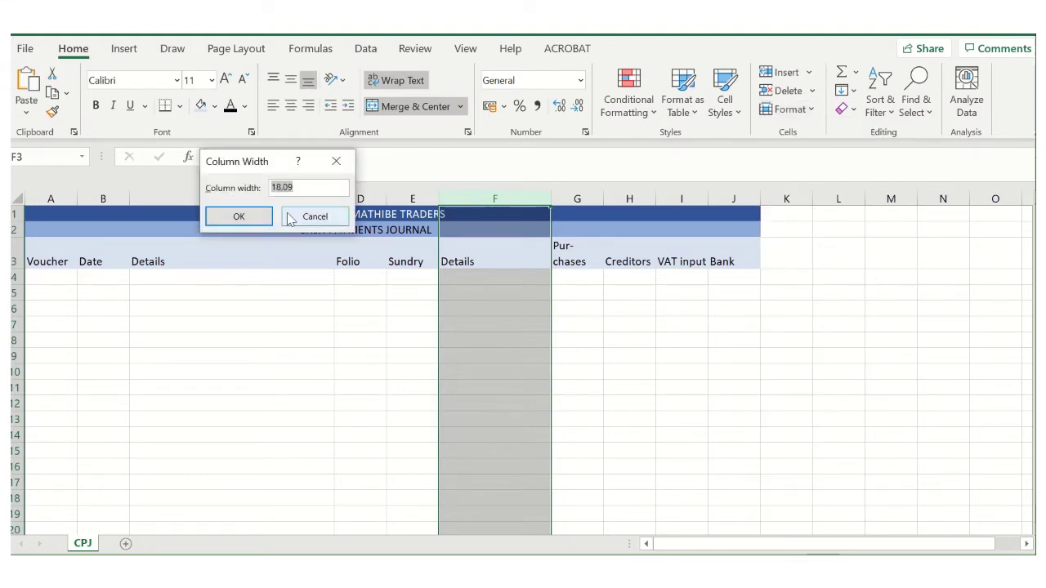
{"action": "left_click", "coordinate": [326, 188]}
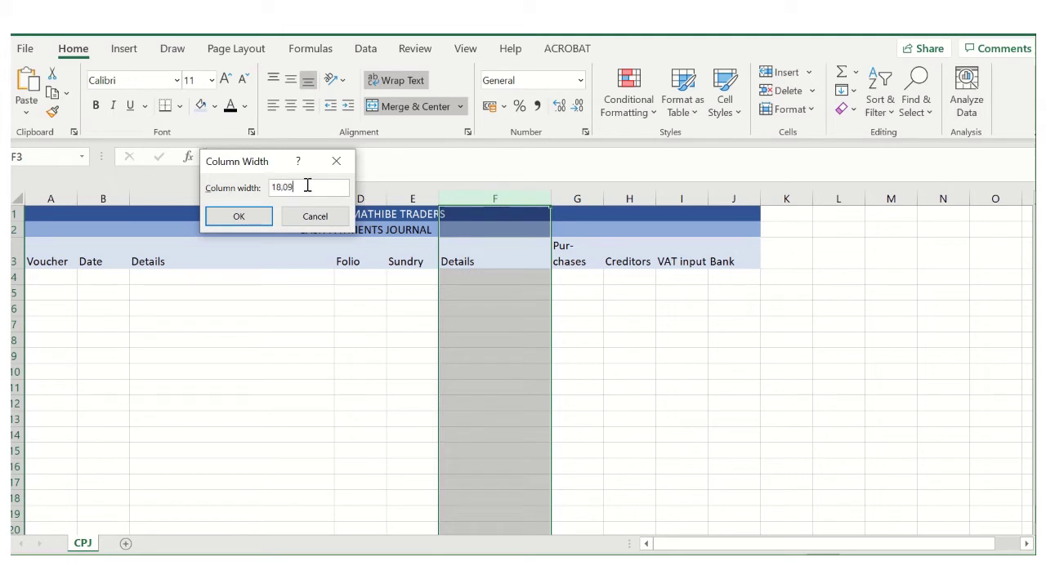
{"action": "double_click", "coordinate": [282, 187]}
{"action": "type", "text": "30"}
{"action": "key", "text": "Return"}
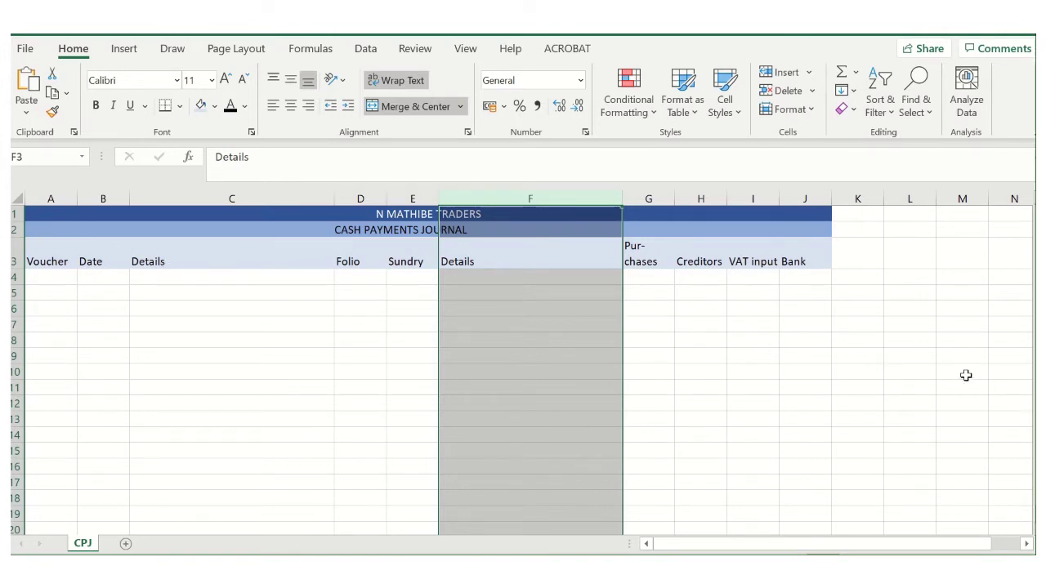
{"action": "double_click", "coordinate": [82, 544]}
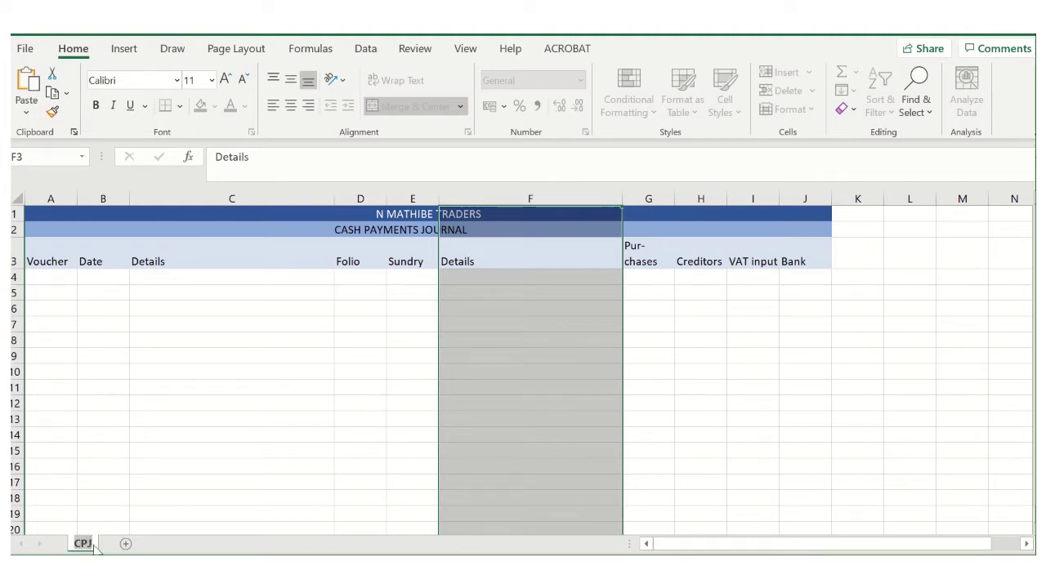
{"action": "left_click", "coordinate": [112, 494]}
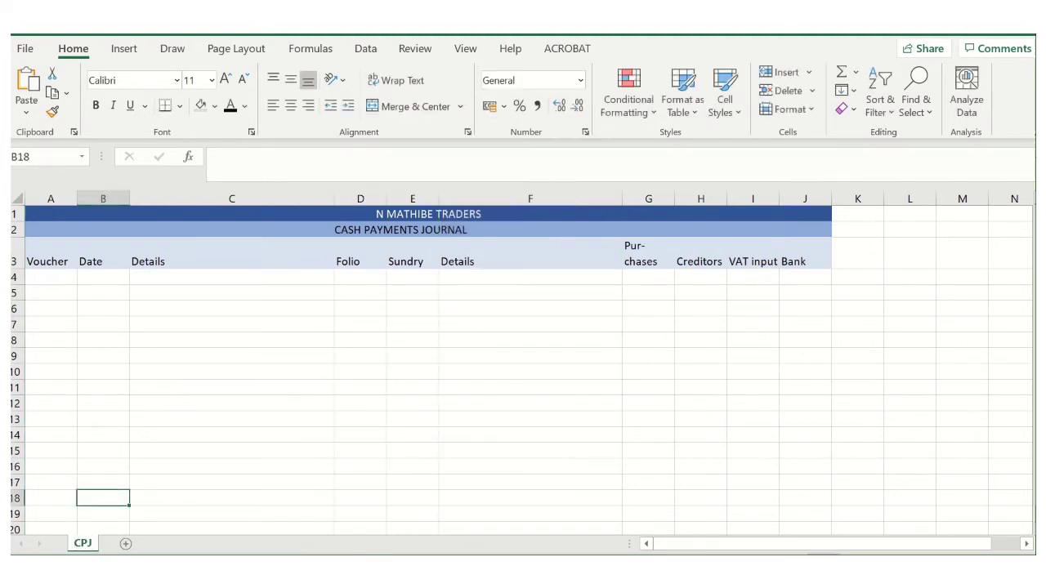
{"action": "double_click", "coordinate": [82, 544]}
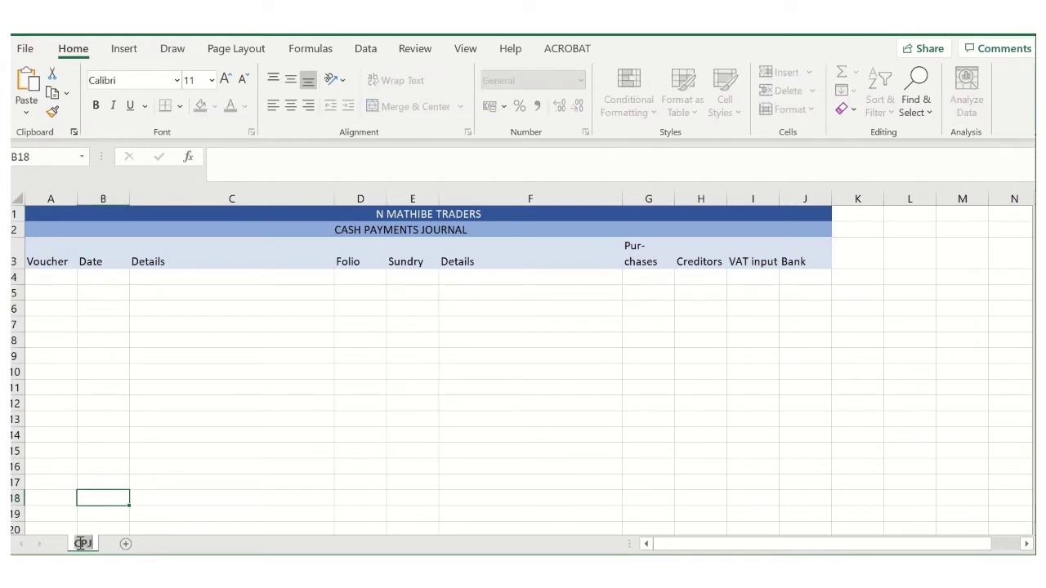
{"action": "left_click", "coordinate": [139, 494]}
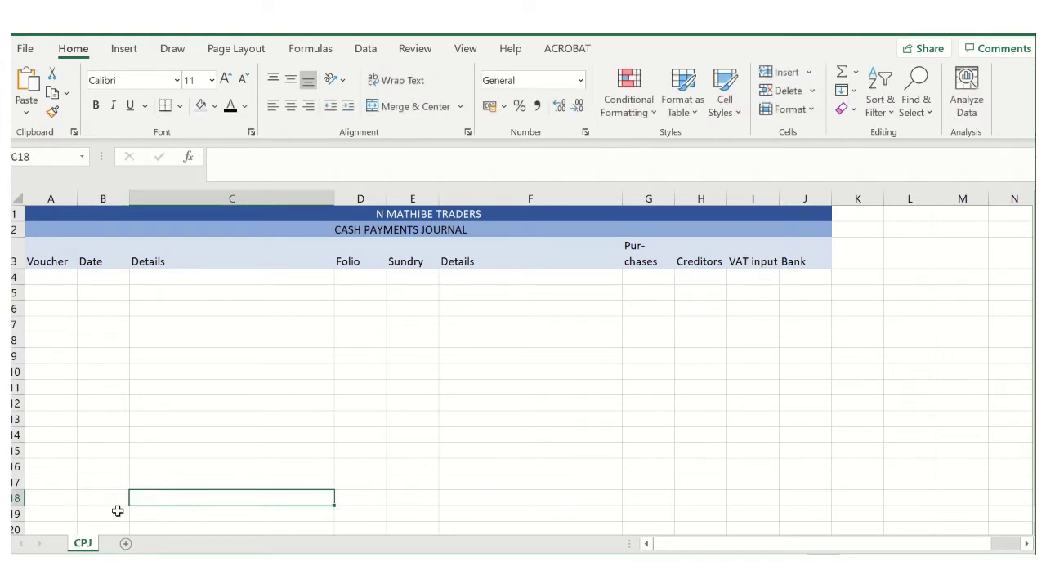
Set the tab colour of the CPJ sheet to the standard blue
{"action": "right_click", "coordinate": [82, 544]}
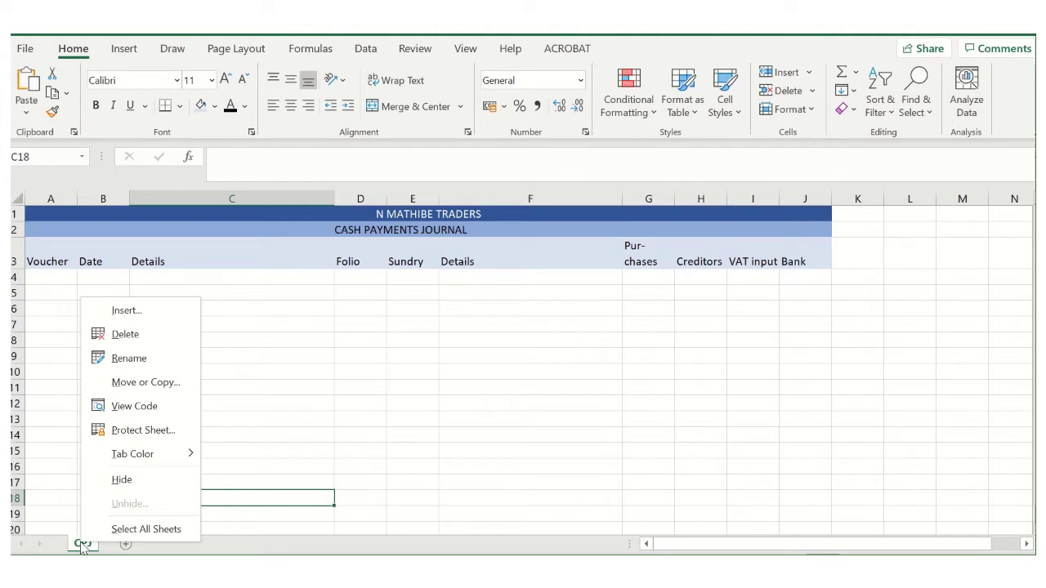
{"action": "mouse_move", "coordinate": [136, 458]}
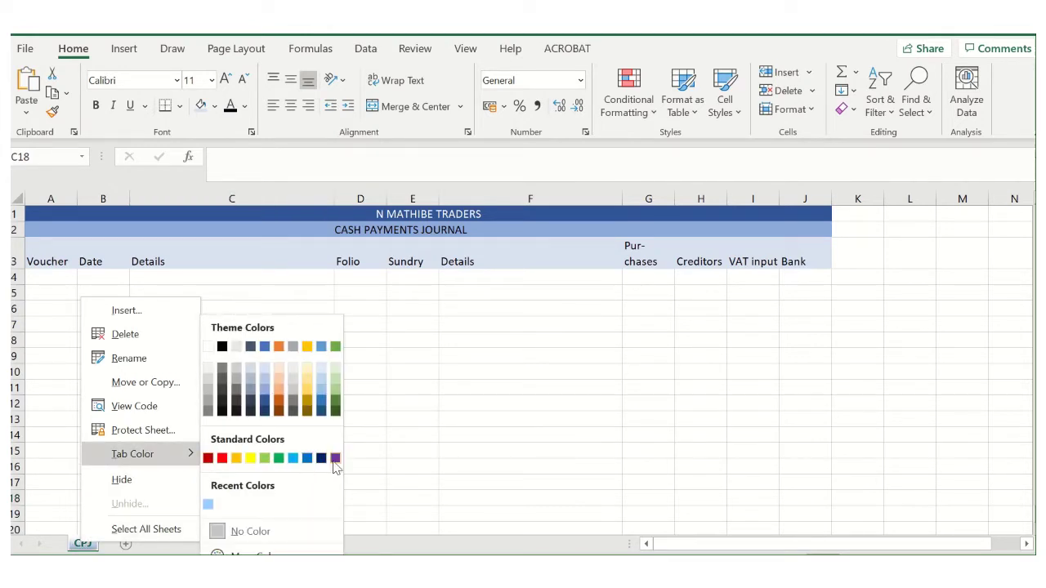
{"action": "left_click", "coordinate": [308, 459]}
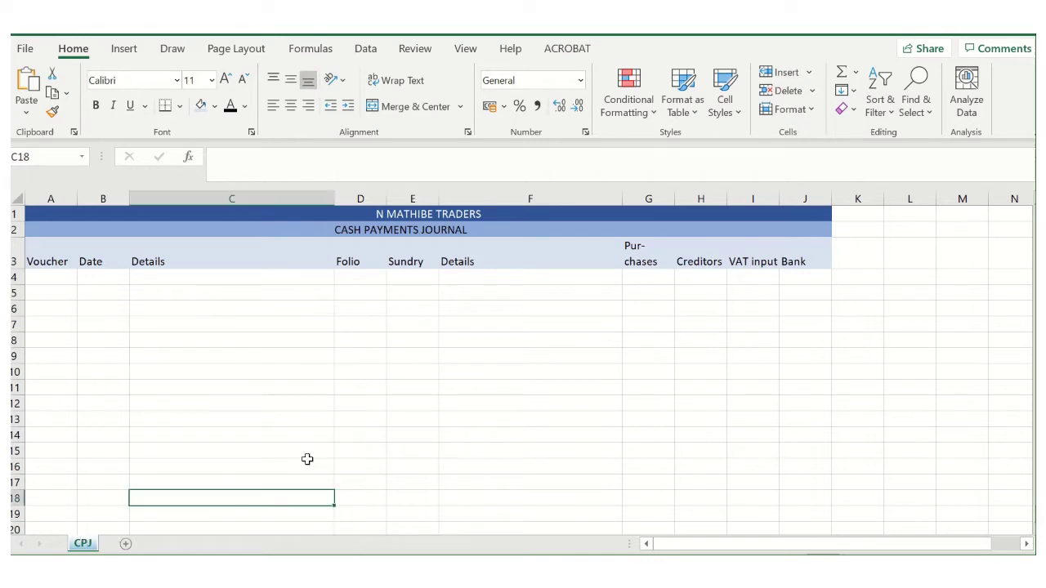
{"action": "left_click", "coordinate": [527, 481]}
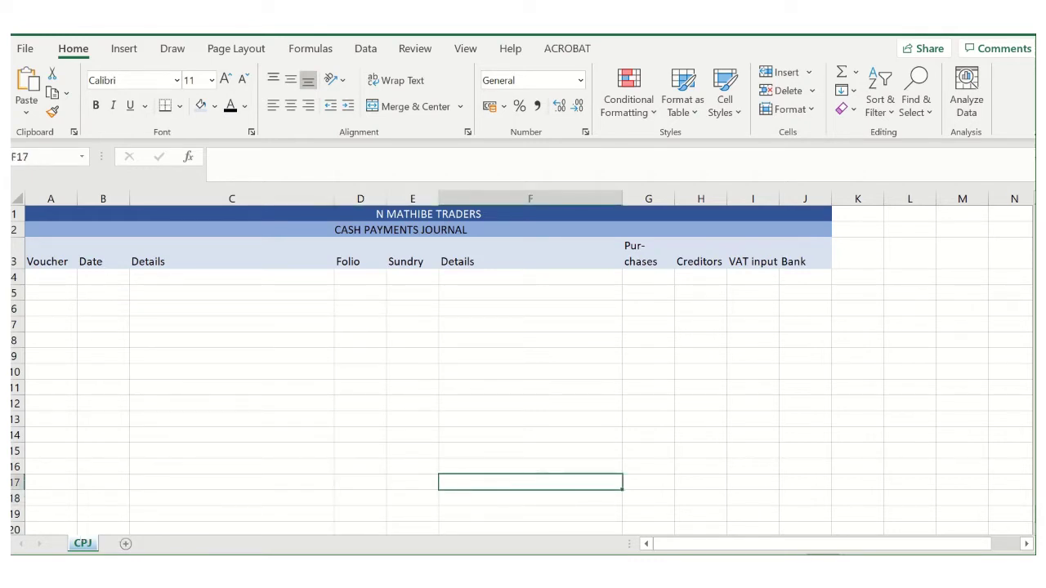
Create a copy of the CPJ sheet in the same workbook, placed before CPJ
{"action": "right_click", "coordinate": [85, 544]}
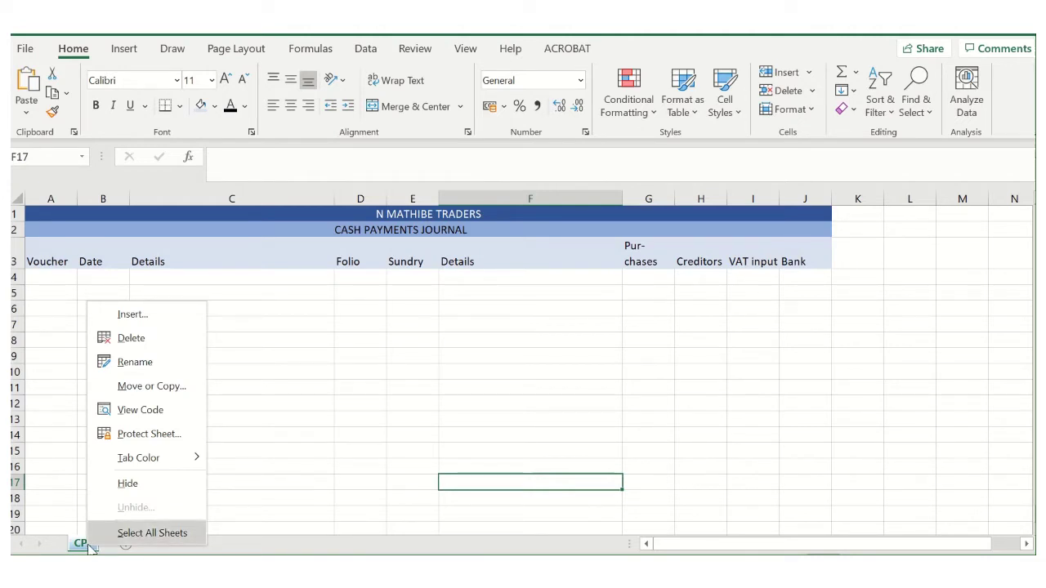
{"action": "left_click", "coordinate": [145, 388]}
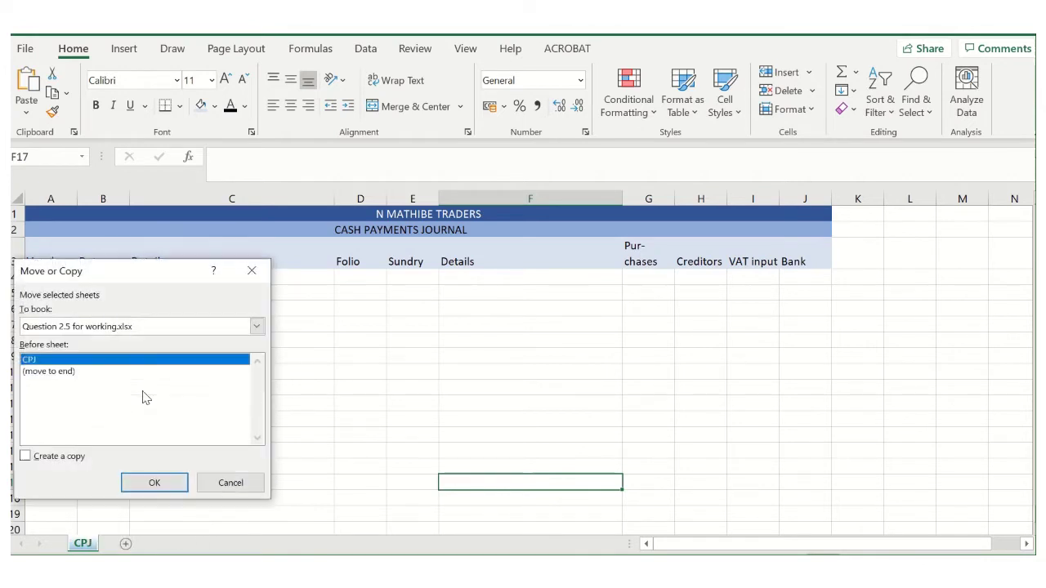
{"action": "left_click", "coordinate": [25, 458]}
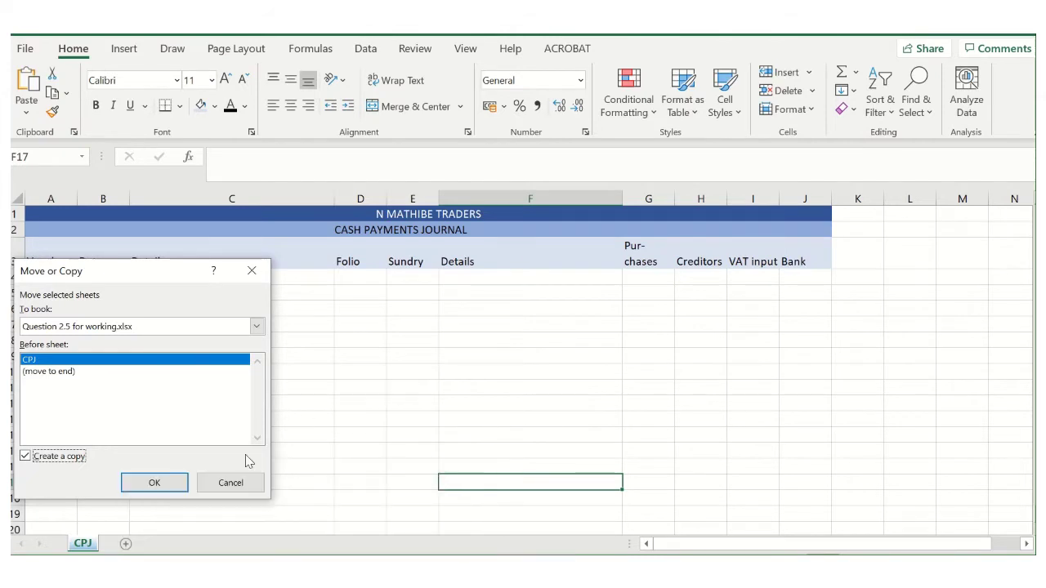
{"action": "left_click", "coordinate": [152, 483]}
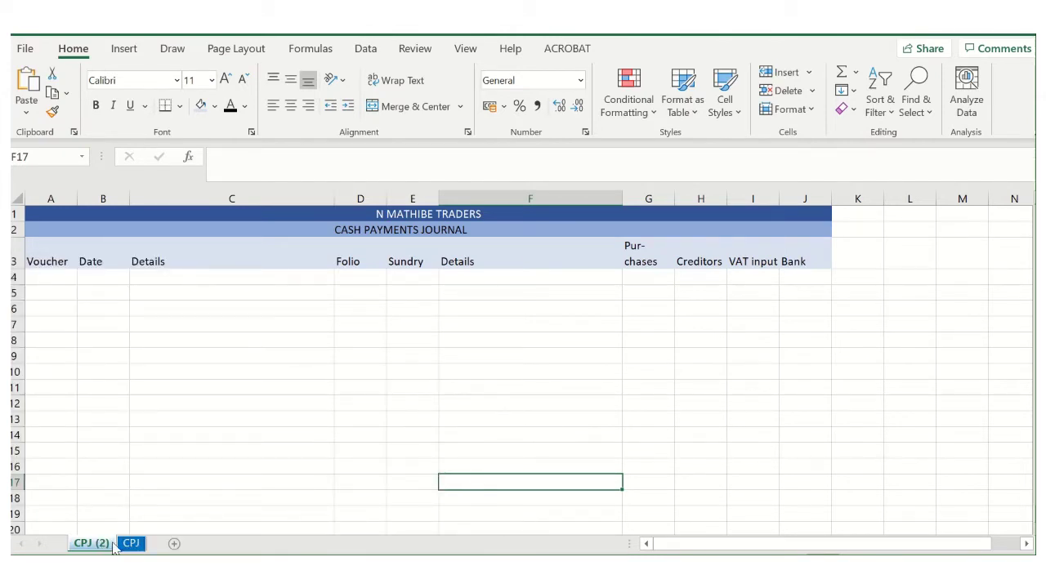
Create another copy of the original CPJ sheet, placed before CPJ (2)
{"action": "left_click", "coordinate": [131, 544]}
{"action": "right_click", "coordinate": [131, 546]}
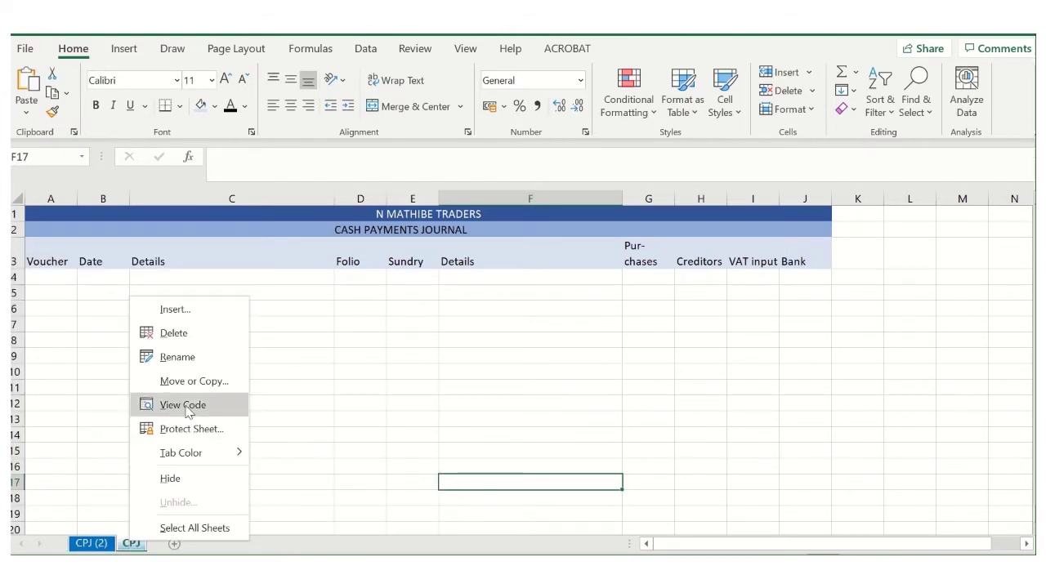
{"action": "left_click", "coordinate": [191, 382]}
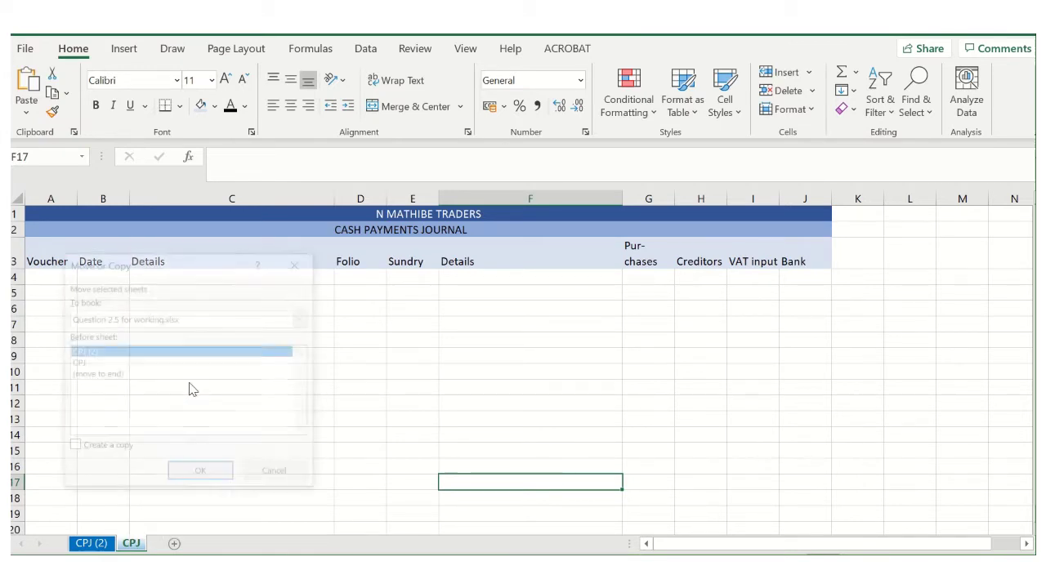
{"action": "left_click", "coordinate": [73, 448]}
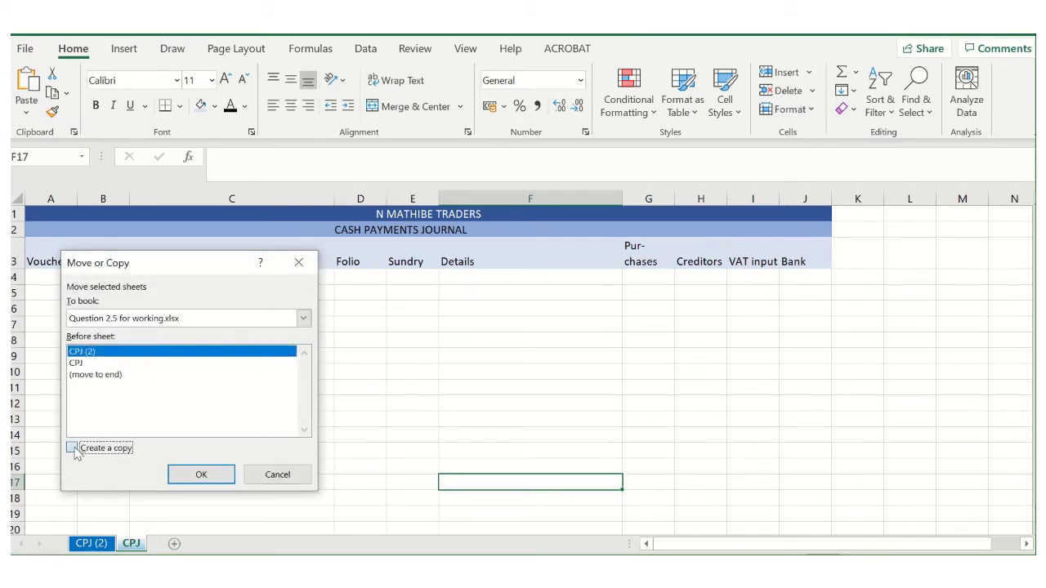
{"action": "left_click", "coordinate": [219, 479]}
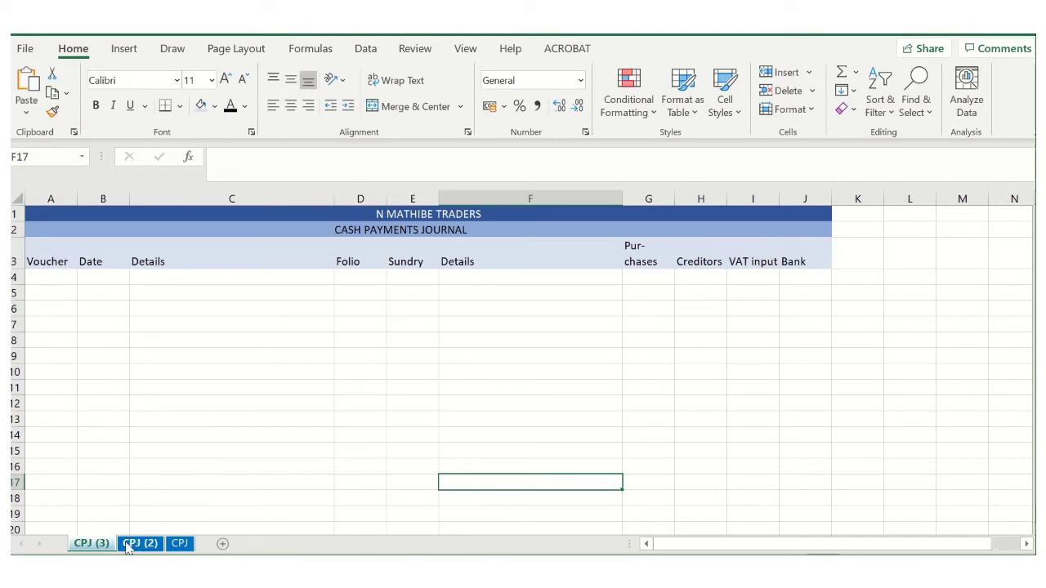
Copy the original CPJ sheet again, placing the copy before CPJ (3)
{"action": "right_click", "coordinate": [176, 544]}
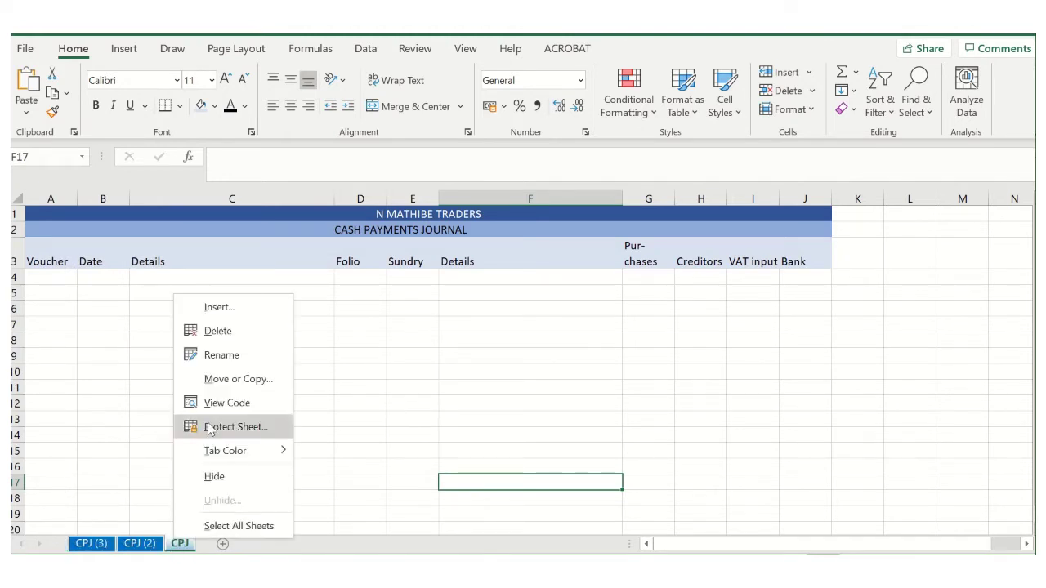
{"action": "left_click", "coordinate": [226, 381]}
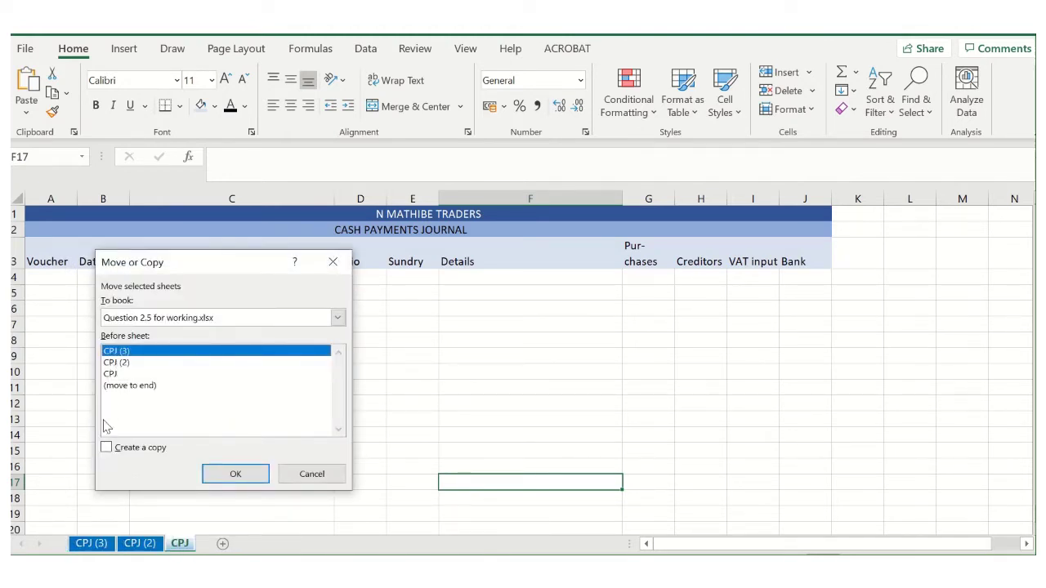
{"action": "left_click", "coordinate": [107, 447]}
{"action": "left_click", "coordinate": [231, 474]}
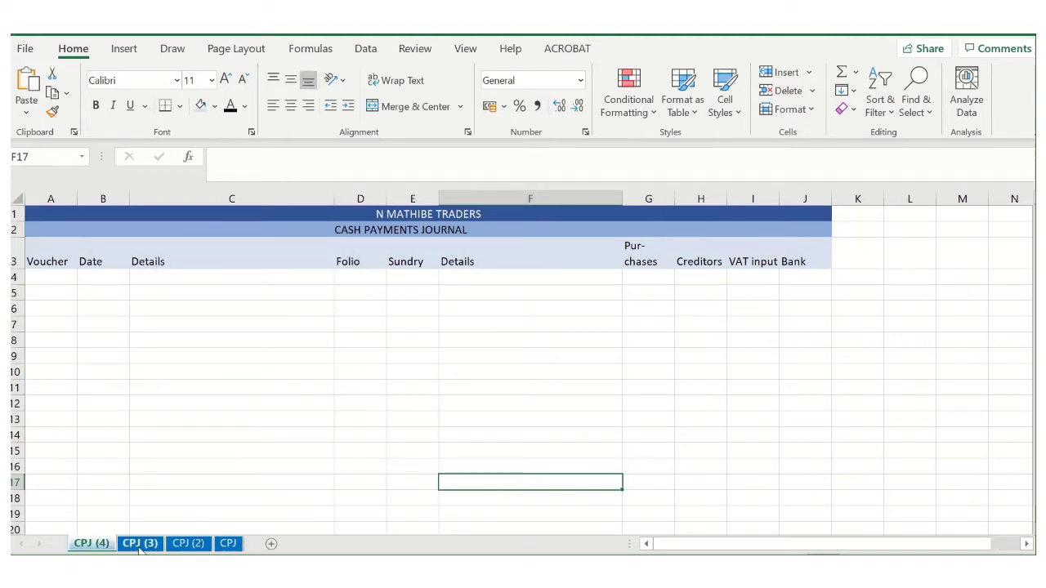
Make a further copy of the original CPJ sheet, placed before CPJ (4)
{"action": "right_click", "coordinate": [229, 544]}
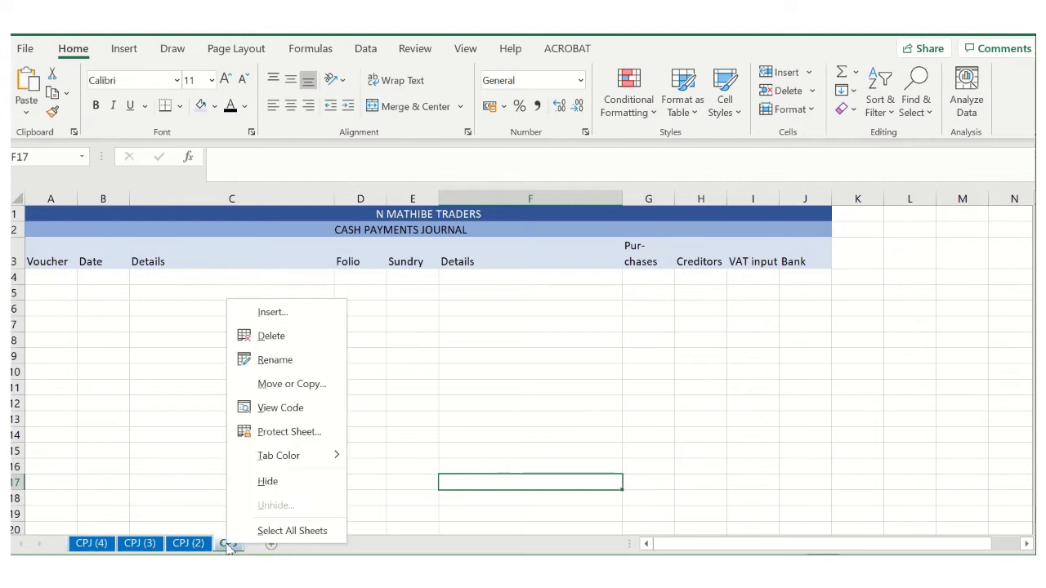
{"action": "left_click", "coordinate": [294, 384]}
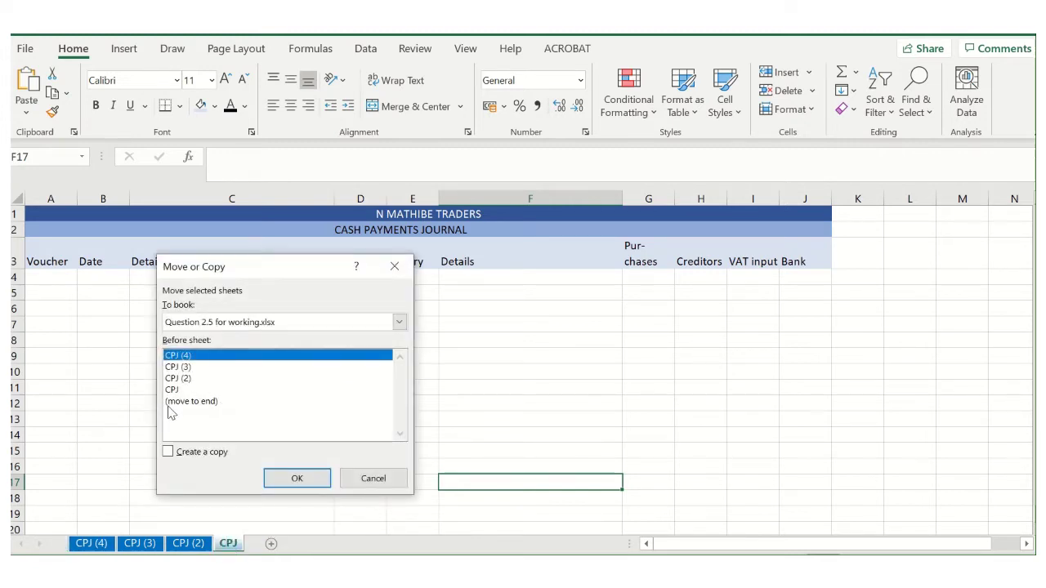
{"action": "left_click", "coordinate": [168, 452]}
{"action": "left_click", "coordinate": [298, 482]}
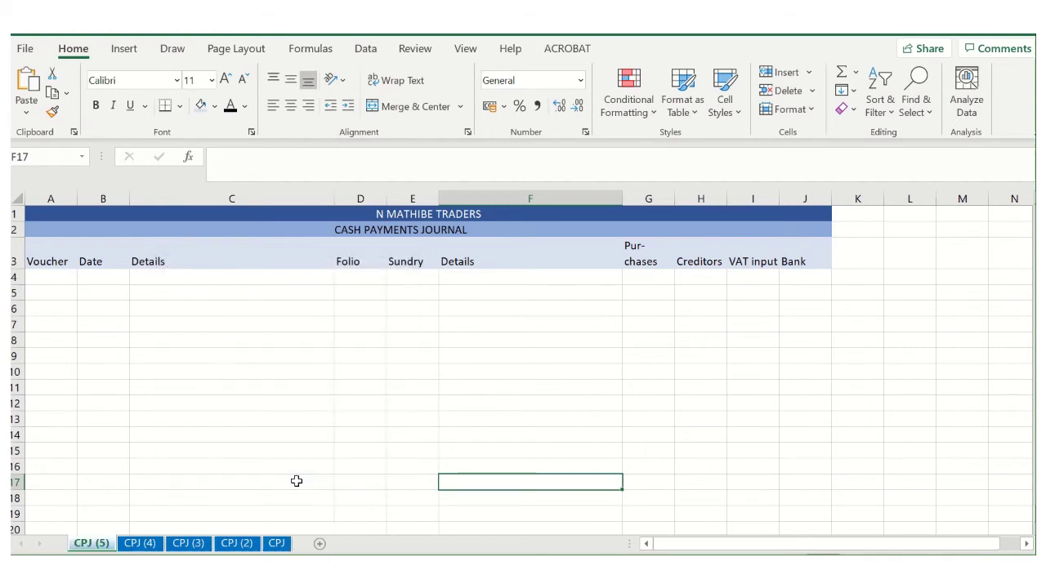
Make one more copy of the original CPJ sheet, placed before CPJ (5)
{"action": "right_click", "coordinate": [277, 546]}
{"action": "left_click", "coordinate": [346, 384]}
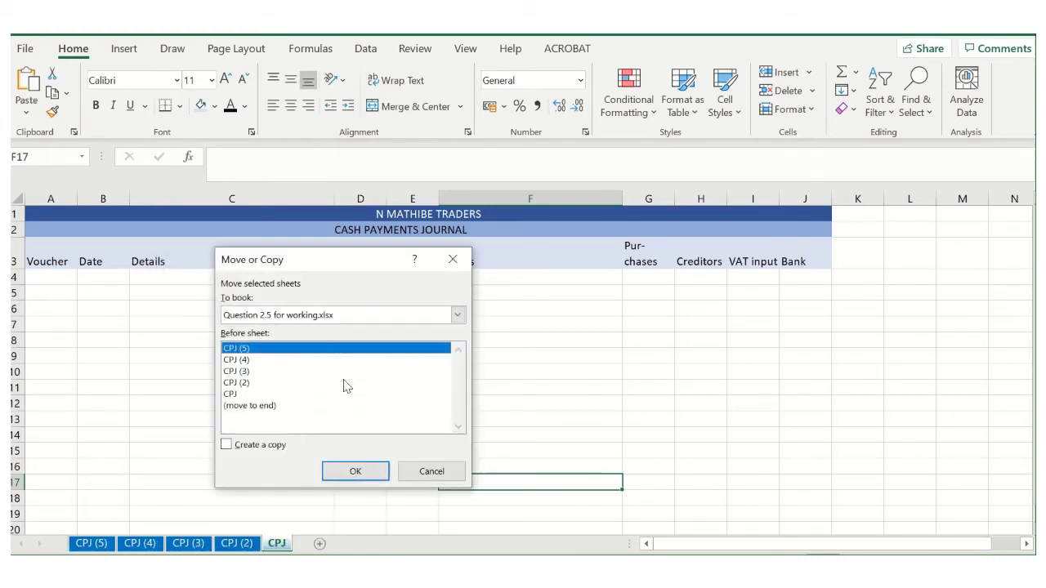
{"action": "left_click", "coordinate": [227, 445]}
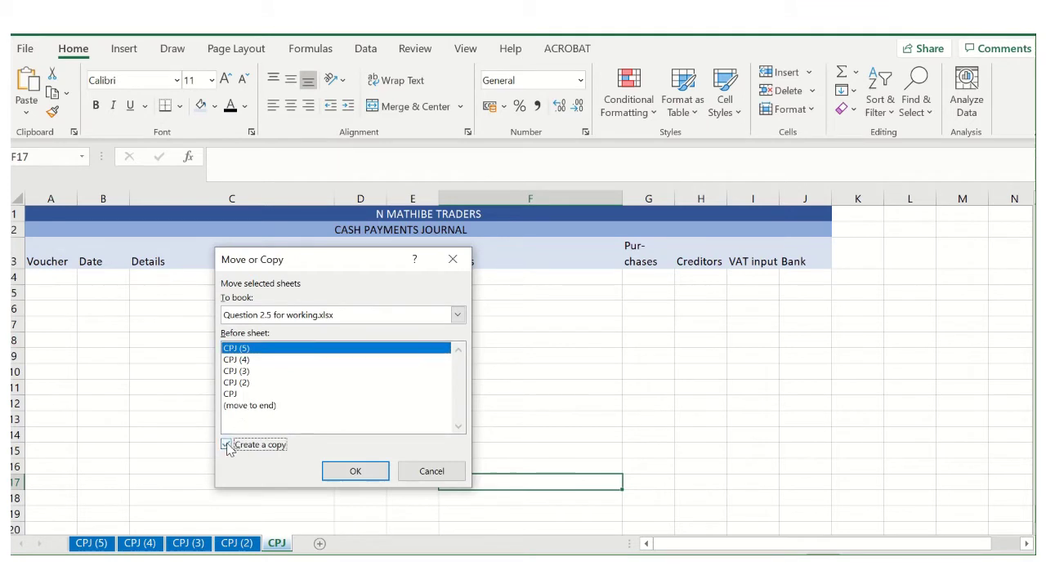
{"action": "left_click", "coordinate": [353, 471]}
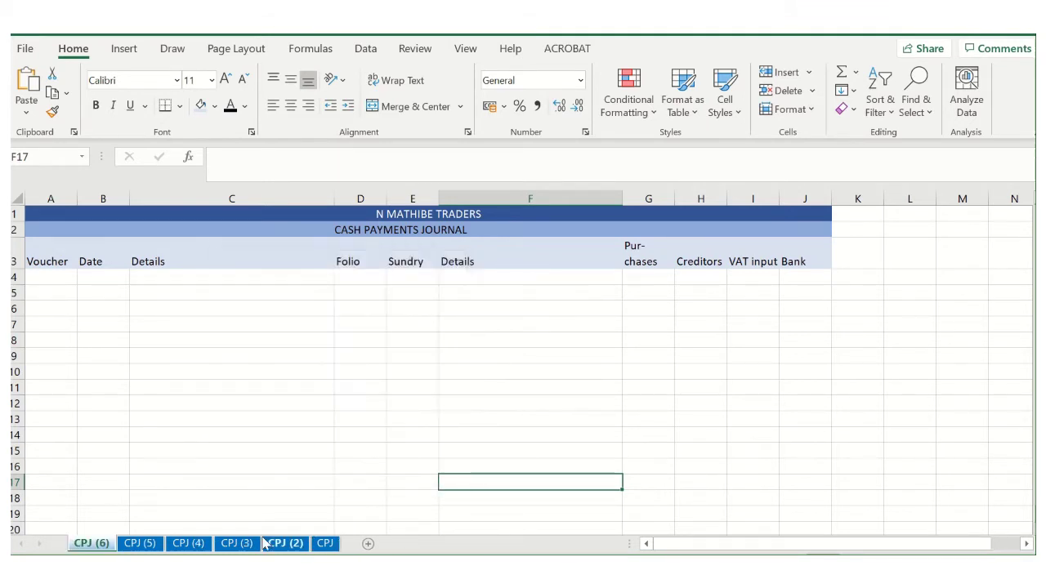
Move the original CPJ sheet in front of CPJ (6) without creating a copy
{"action": "left_click", "coordinate": [325, 544]}
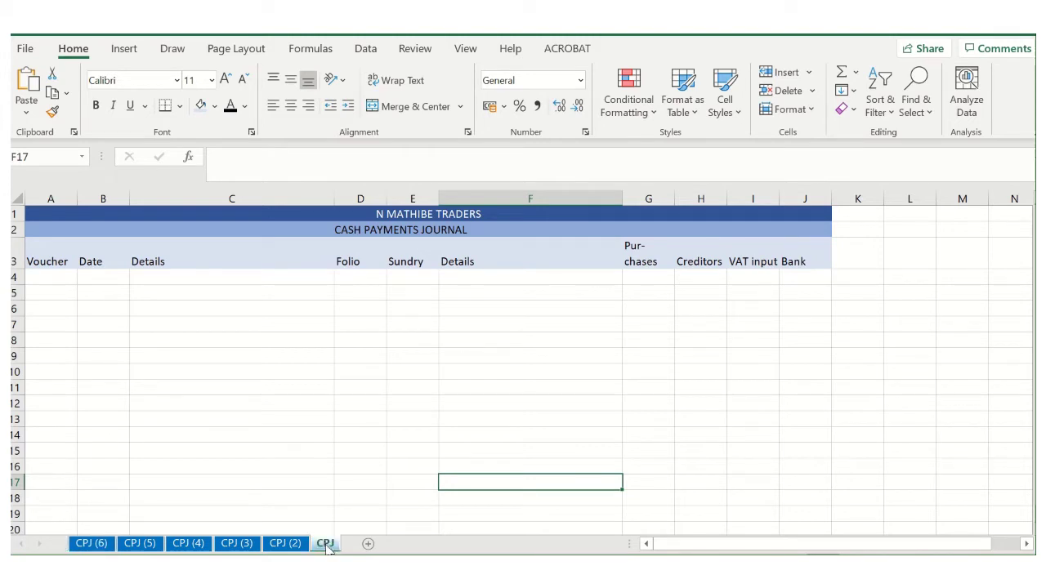
{"action": "right_click", "coordinate": [327, 546]}
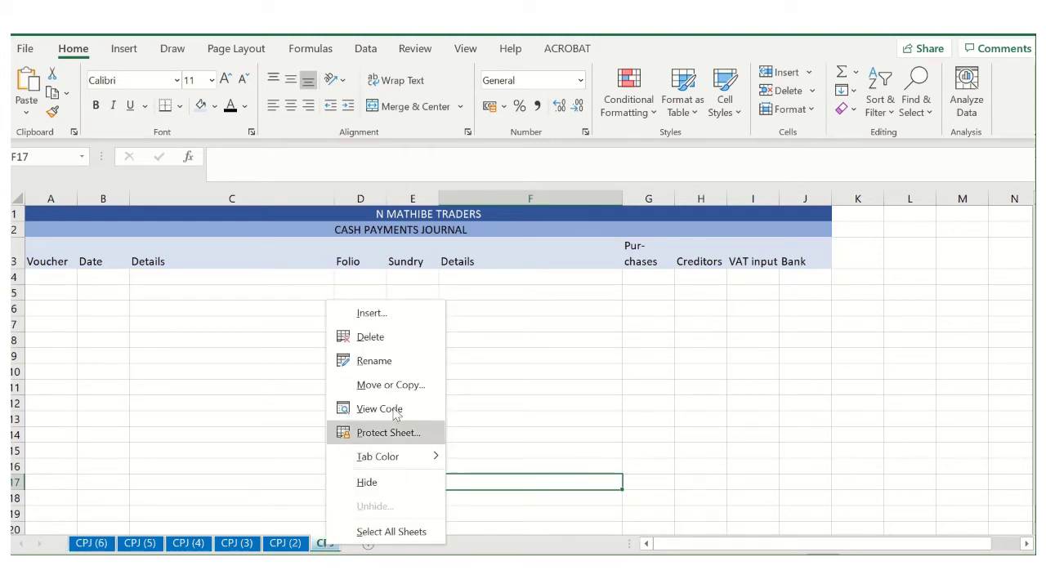
{"action": "left_click", "coordinate": [404, 386]}
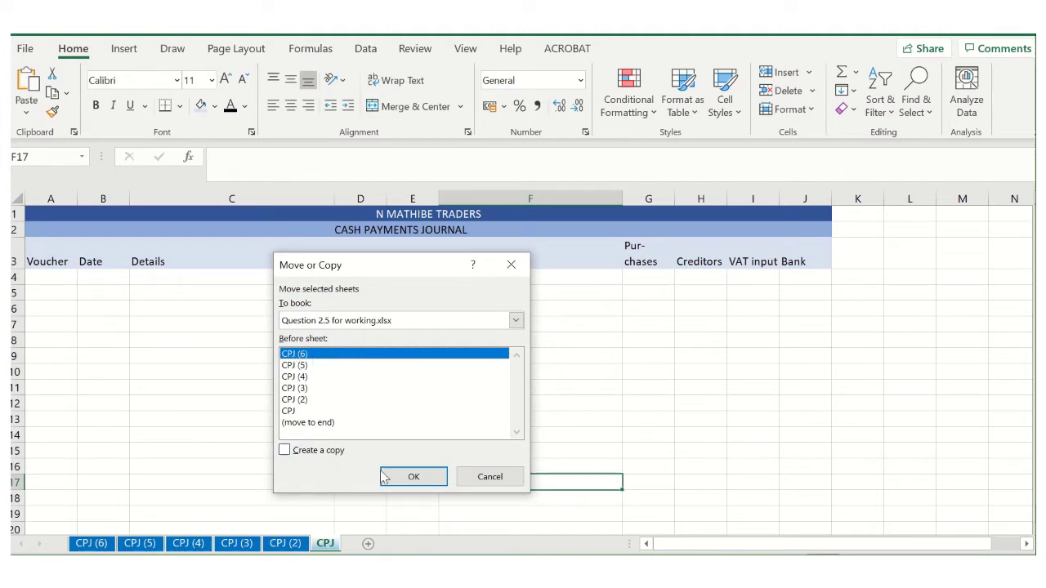
{"action": "left_click", "coordinate": [416, 478]}
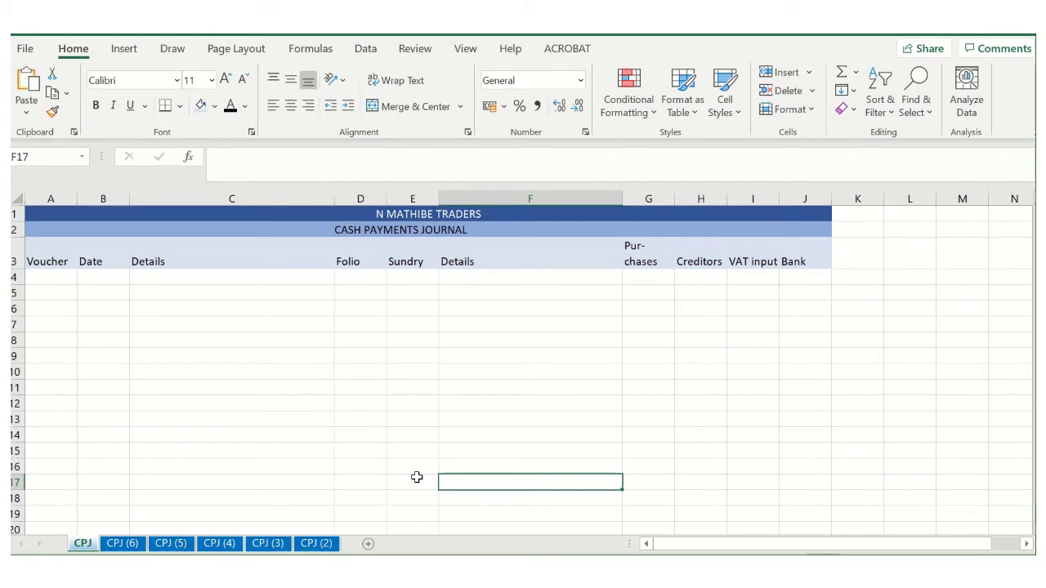
Rename the CPJ (6) sheet as CRJ
{"action": "left_click", "coordinate": [120, 544]}
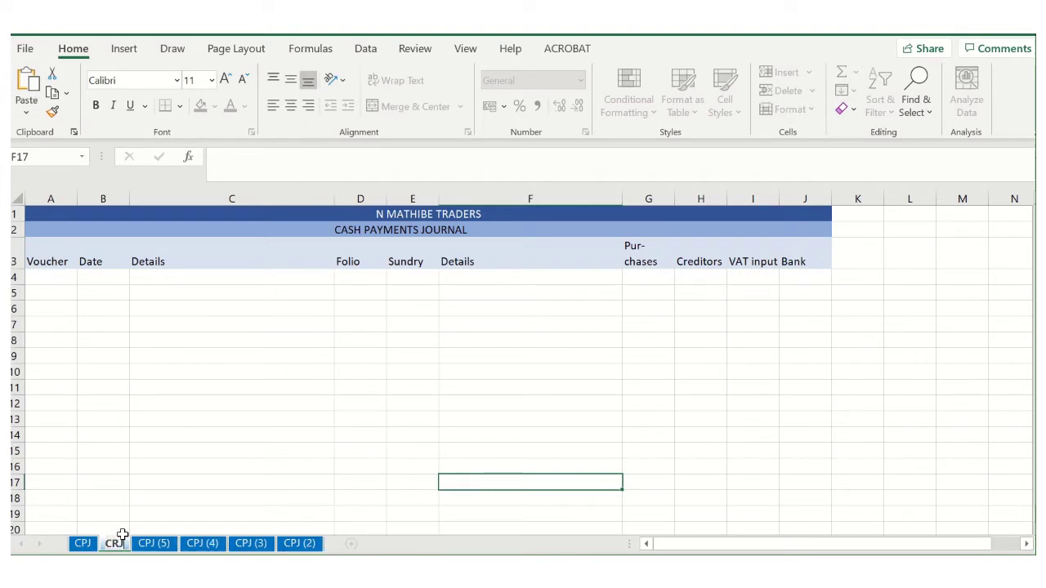
{"action": "left_click", "coordinate": [139, 509]}
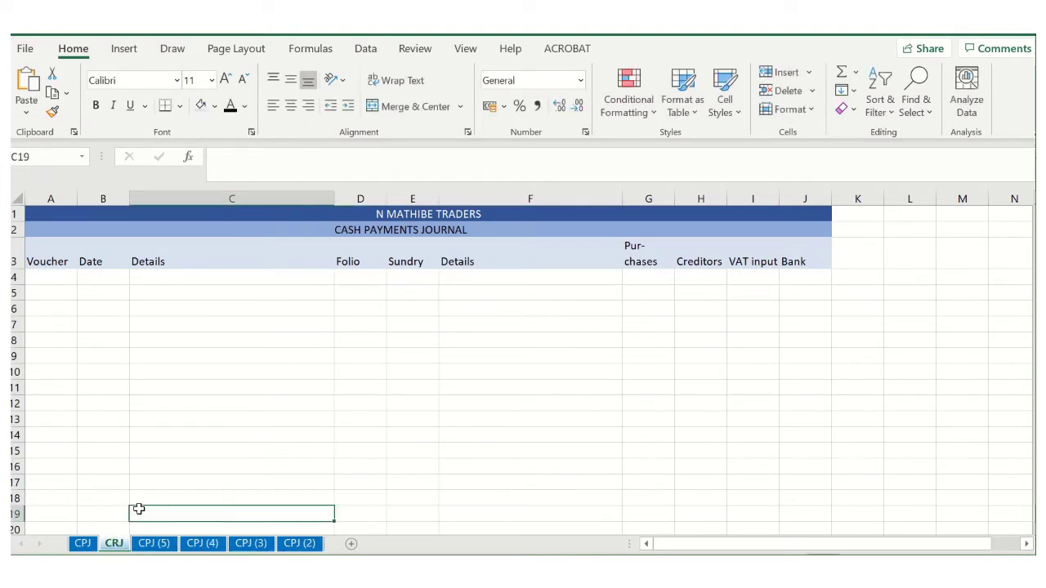
Fill the company name heading in row 1 of the CRJ sheet with the standard red
{"action": "left_click", "coordinate": [82, 211]}
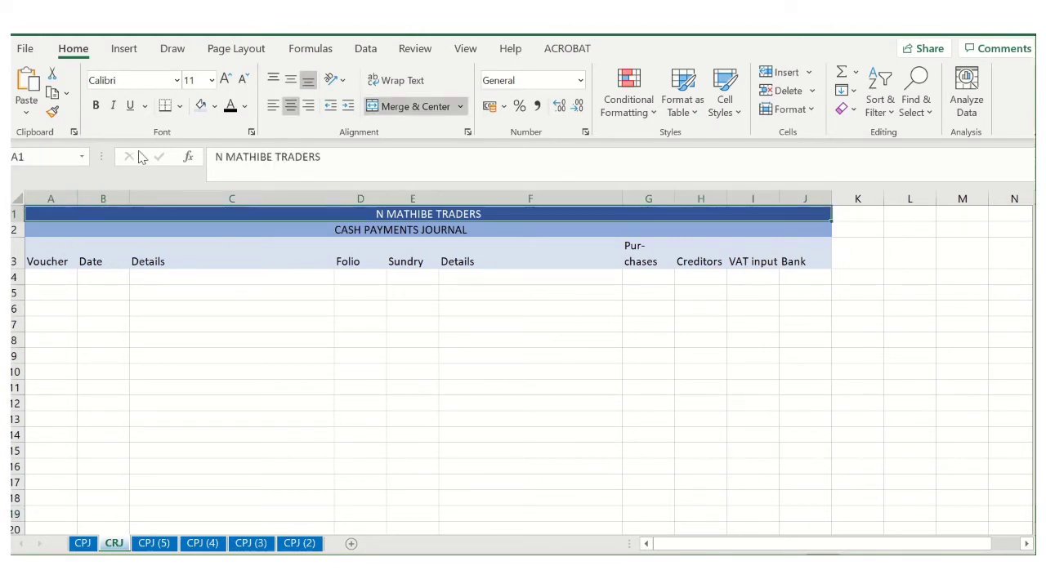
{"action": "left_click", "coordinate": [216, 107]}
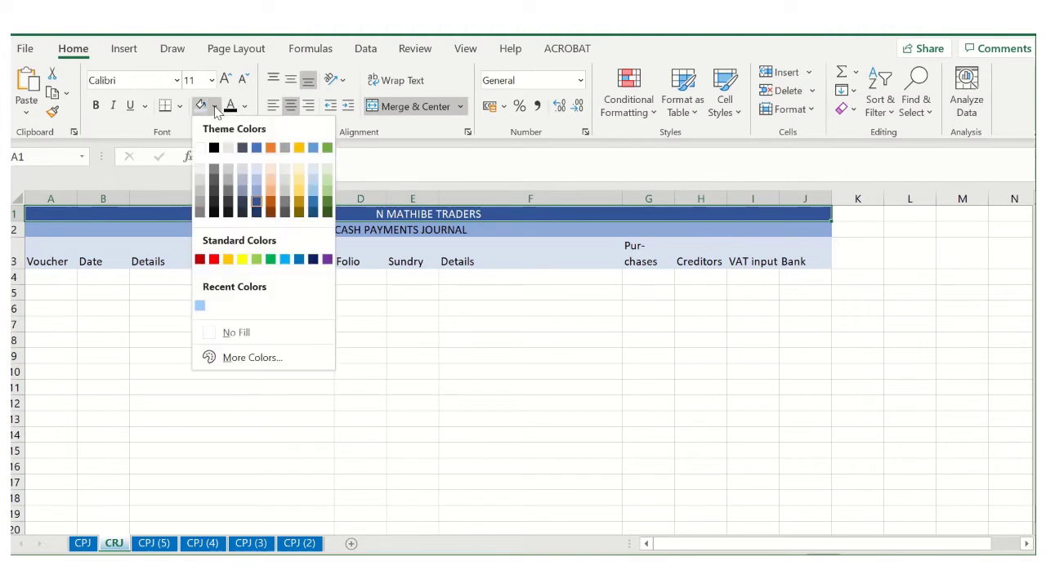
{"action": "left_click", "coordinate": [214, 260]}
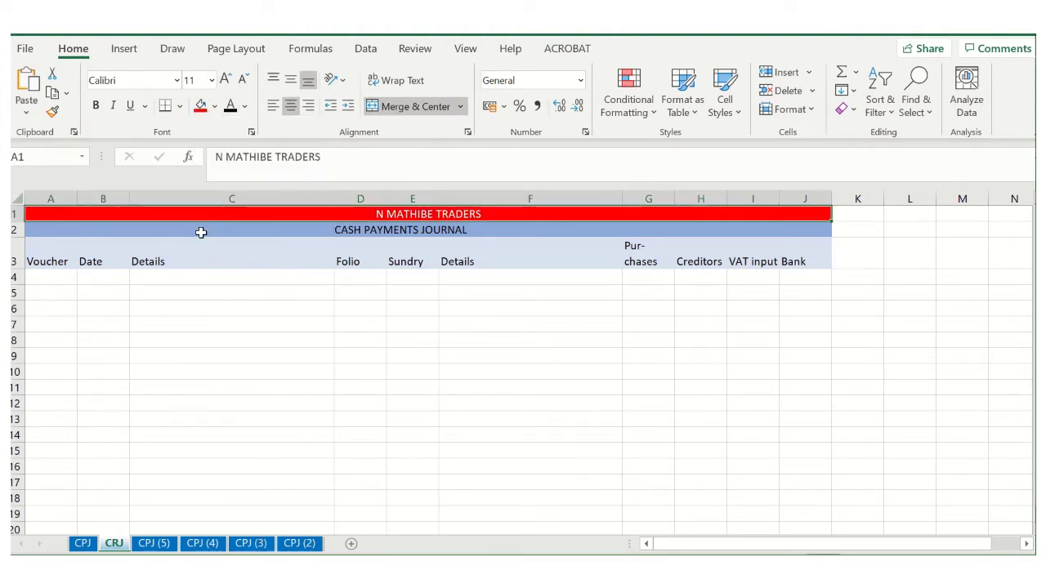
Fill the merged journal title cell in row 2 of the CRJ sheet with a medium-light orange theme colour
{"action": "left_click", "coordinate": [203, 232]}
{"action": "left_click", "coordinate": [214, 109]}
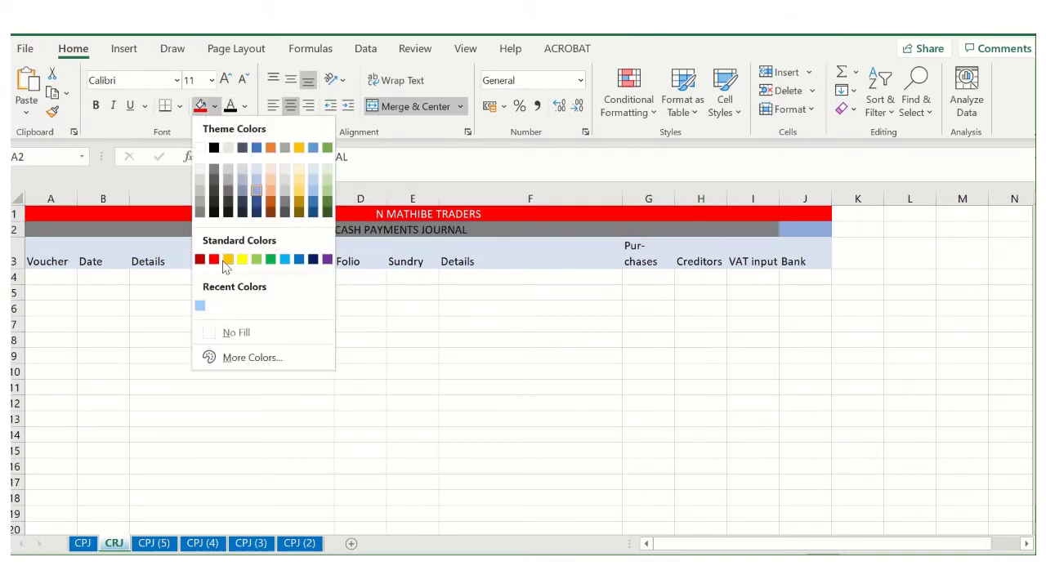
{"action": "left_click", "coordinate": [271, 187]}
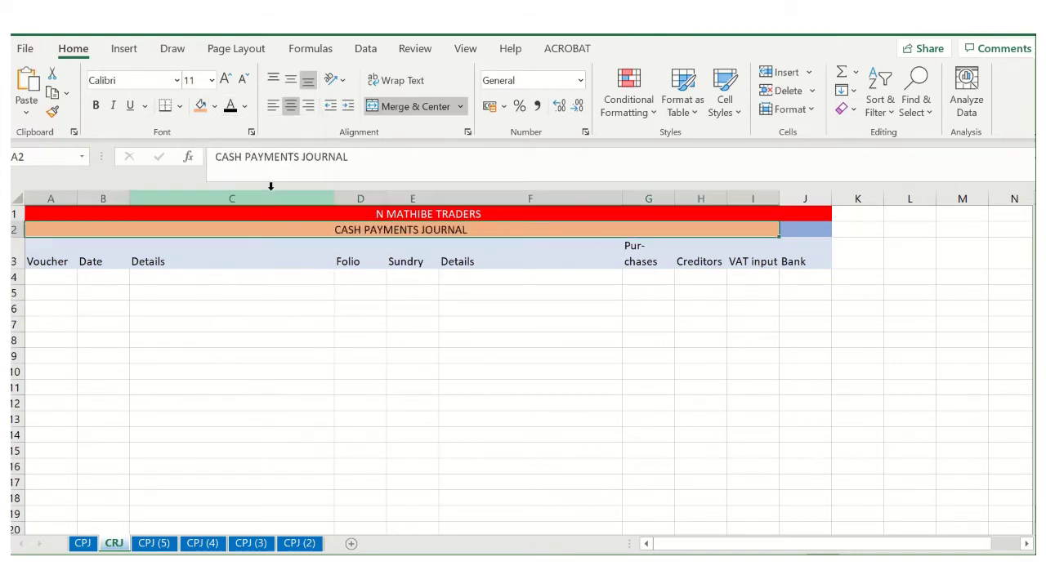
Fill the column headings in A3:J3 with the lightest orange theme colour
{"action": "left_click_drag", "start_coordinate": [69, 259], "coordinate": [791, 270]}
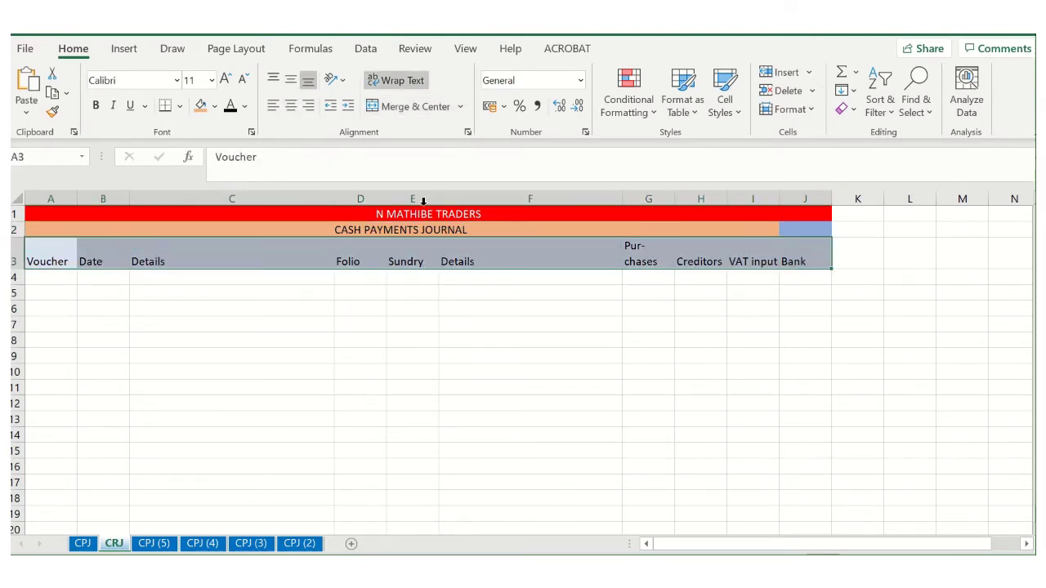
{"action": "left_click", "coordinate": [215, 107]}
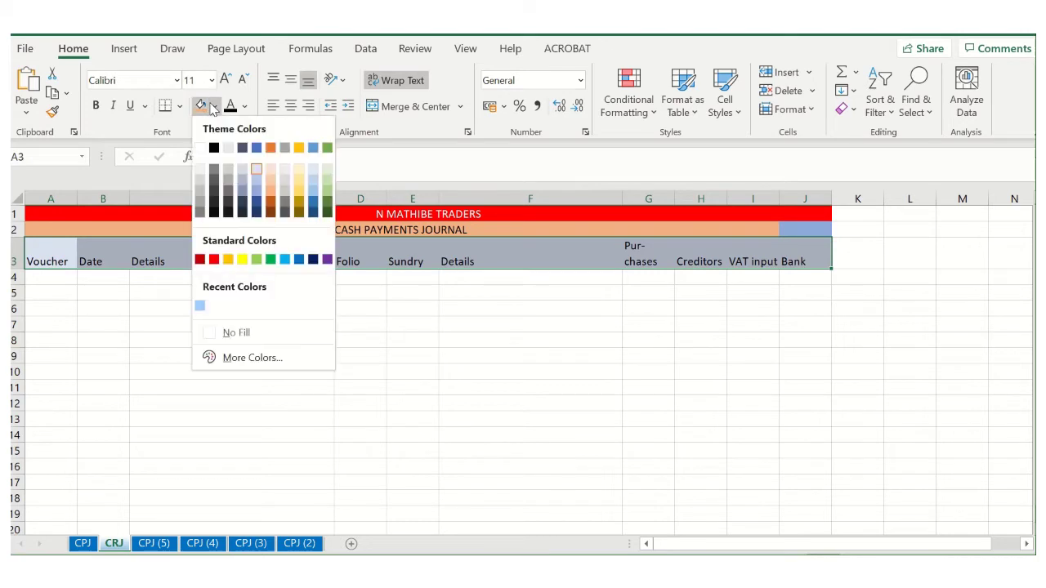
{"action": "left_click", "coordinate": [275, 173]}
{"action": "left_click", "coordinate": [381, 307]}
Fill cell J2 with the same medium-light orange as the rest of row 2
{"action": "left_click", "coordinate": [811, 232]}
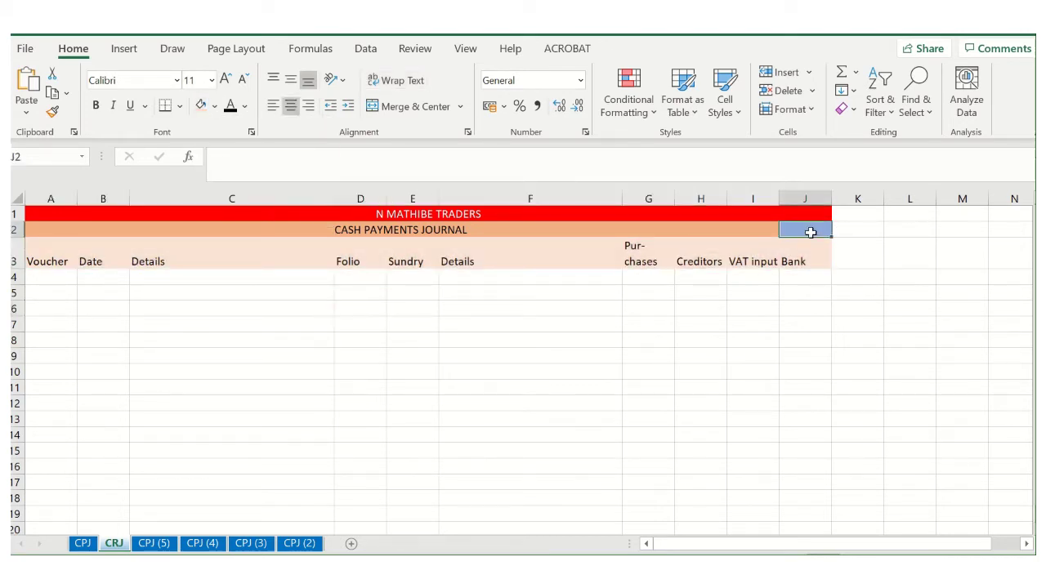
{"action": "left_click", "coordinate": [215, 107]}
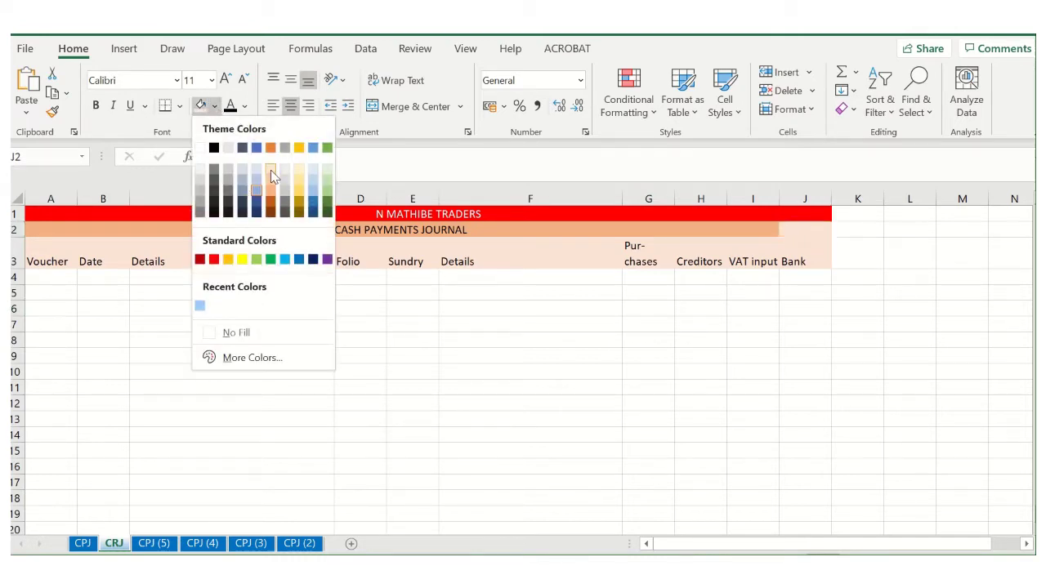
{"action": "left_click", "coordinate": [275, 199]}
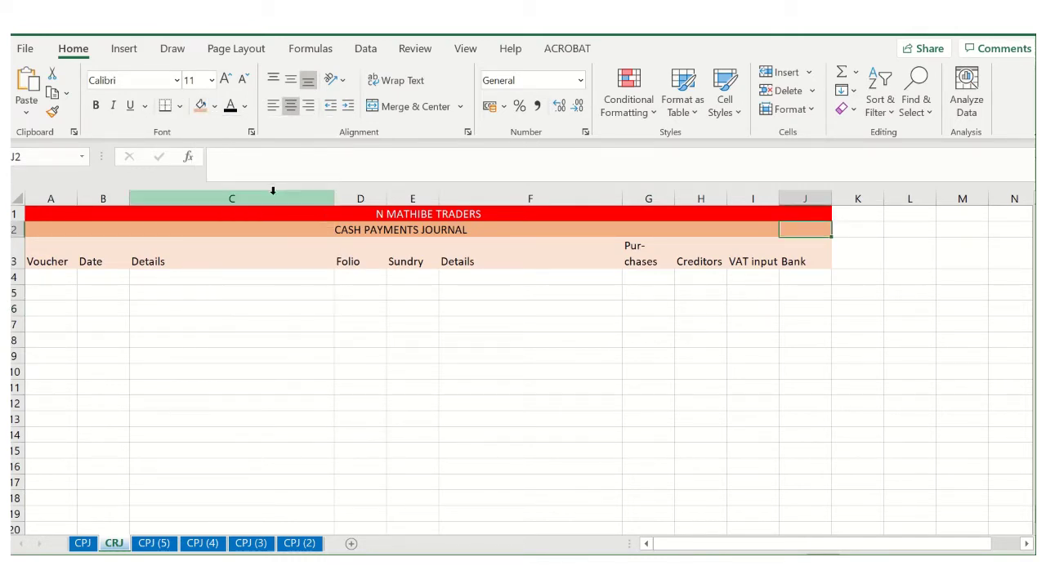
{"action": "left_click", "coordinate": [380, 405]}
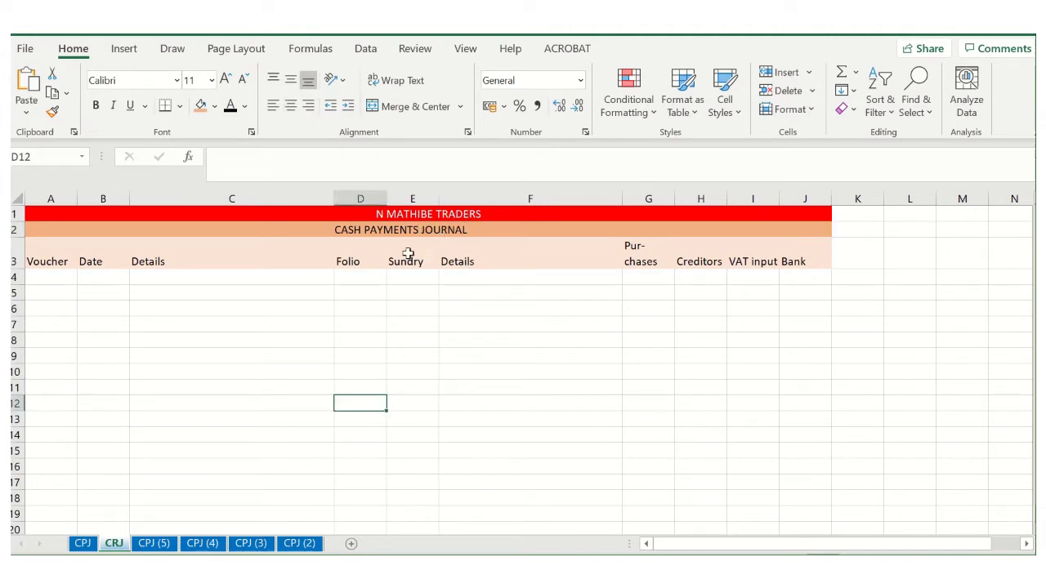
Change the journal title in row 2 to "CASH Receipts JOURNAL"
{"action": "left_click", "coordinate": [353, 231]}
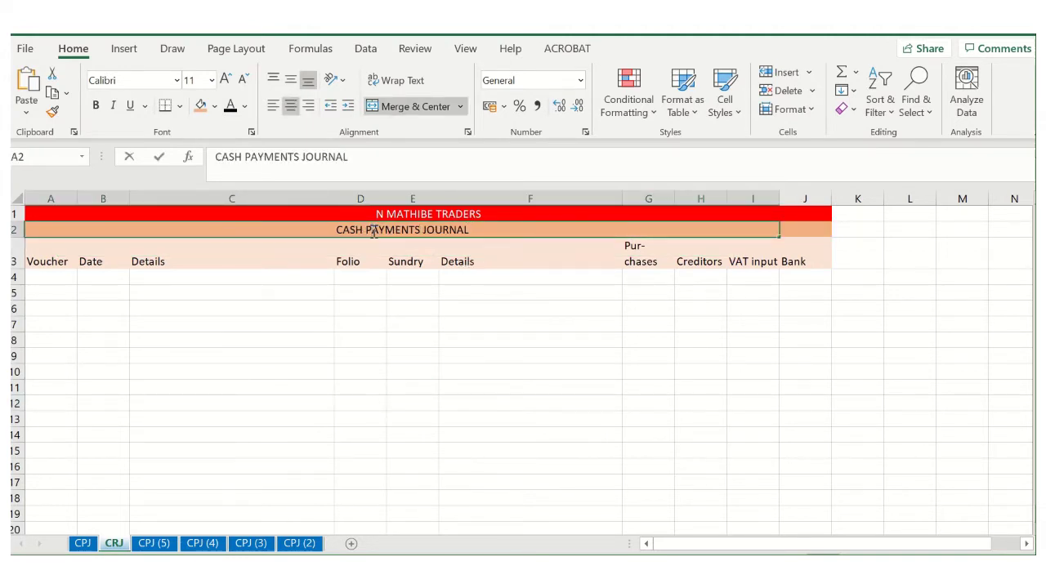
{"action": "double_click", "coordinate": [373, 232]}
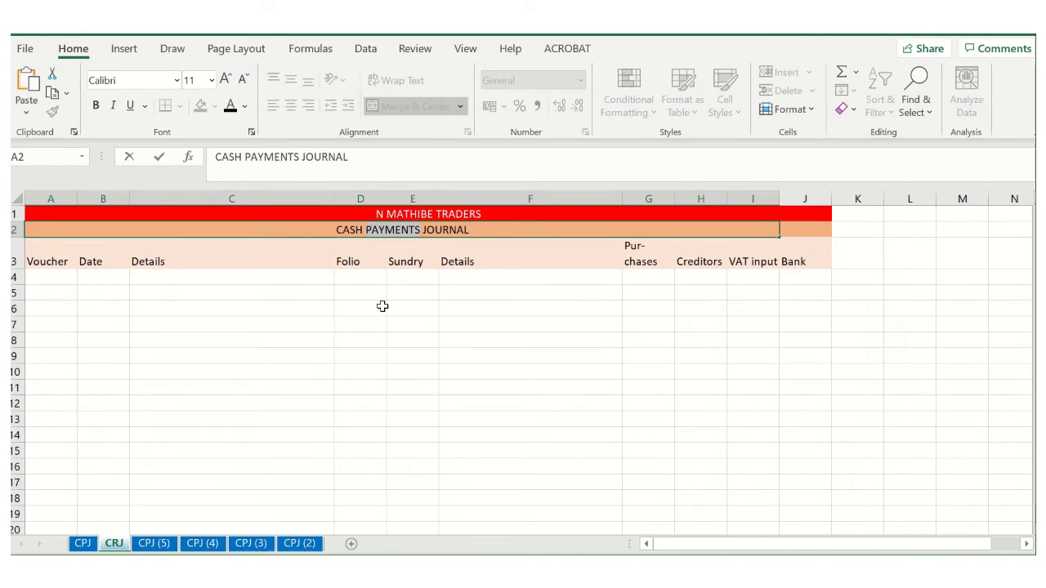
{"action": "type", "text": "Recei"}
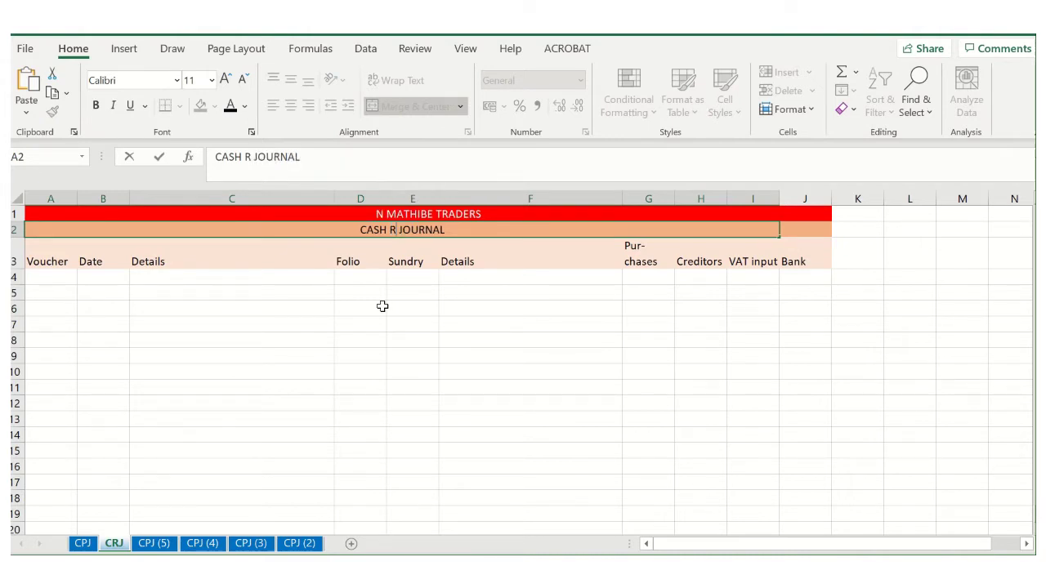
{"action": "type", "text": "pts"}
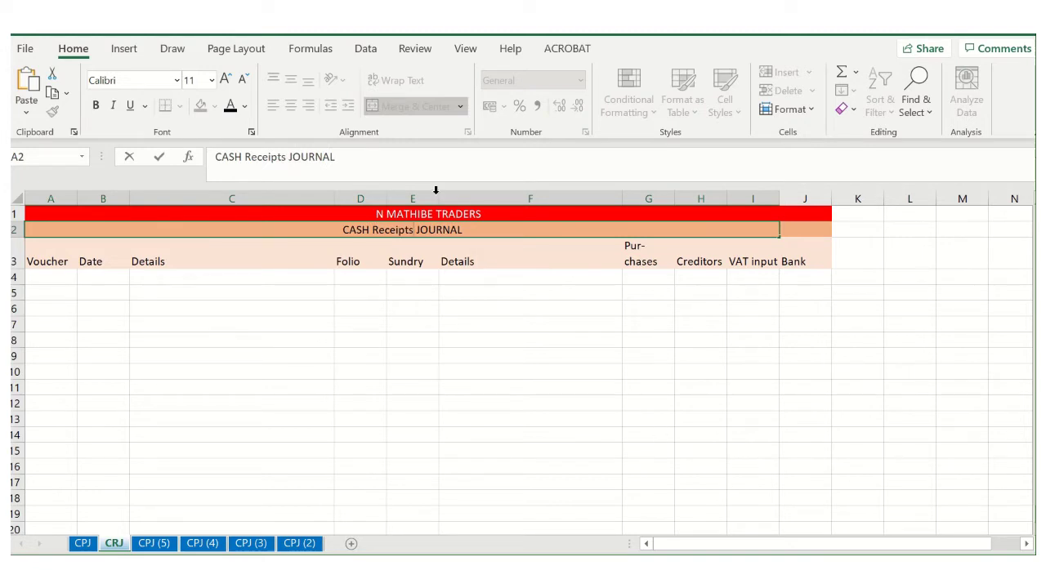
{"action": "left_click", "coordinate": [372, 338]}
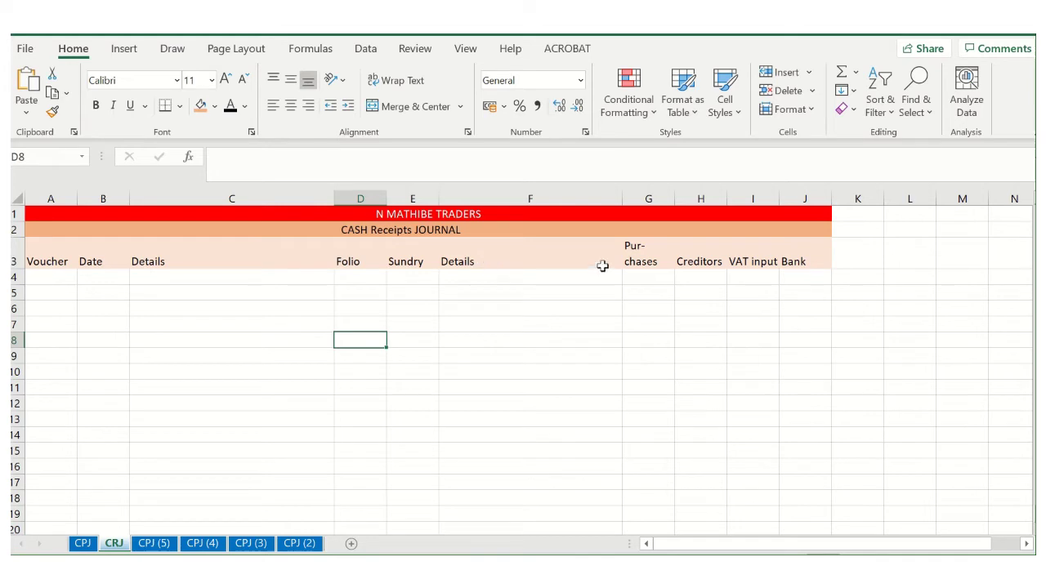
Replace the Pur-chases column heading in G3 with "Sales"
{"action": "double_click", "coordinate": [635, 250]}
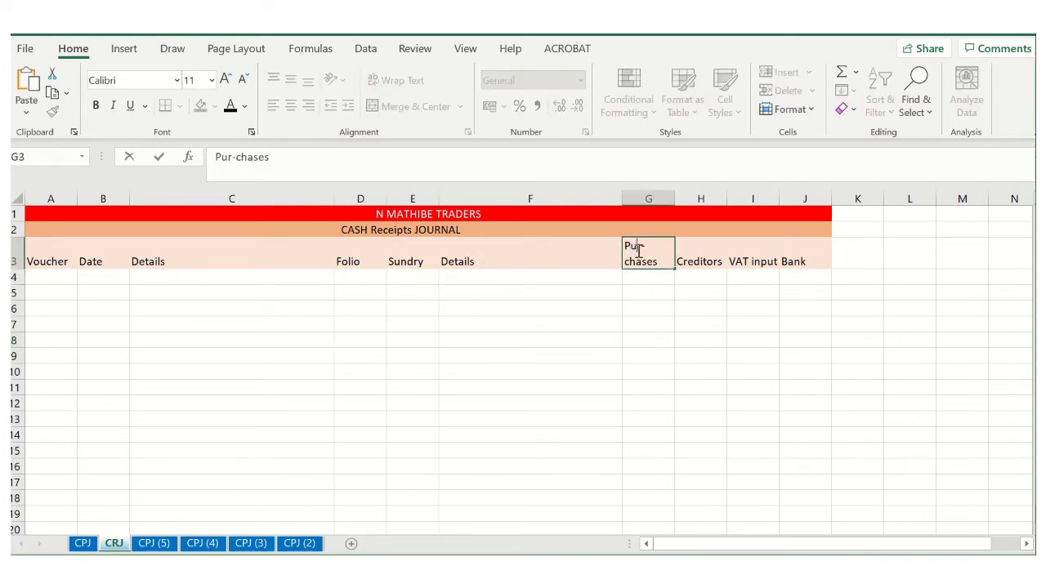
{"action": "key", "text": "Escape"}
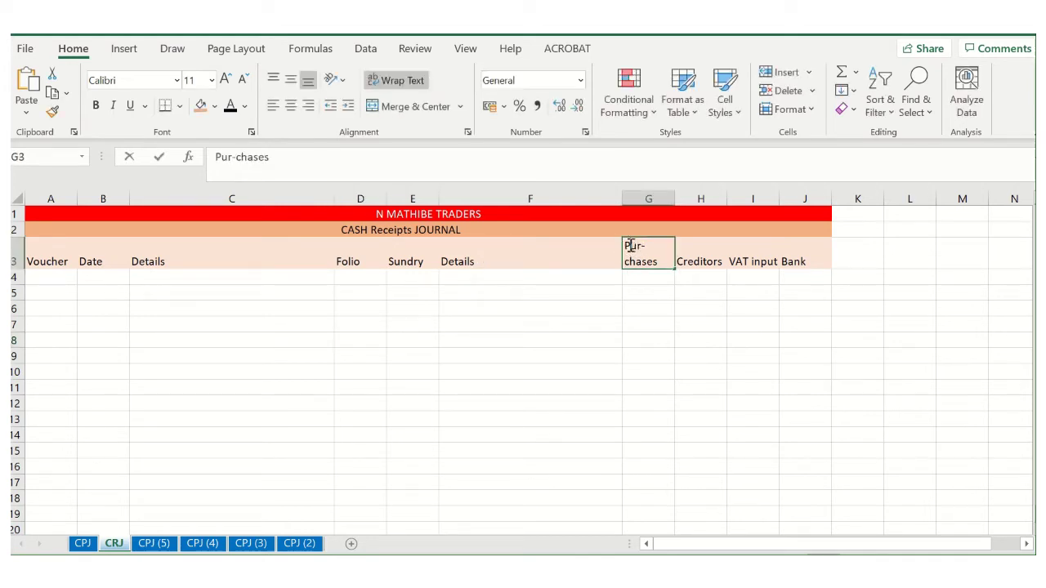
{"action": "left_click_drag", "start_coordinate": [626, 243], "coordinate": [639, 280]}
{"action": "type", "text": "f"}
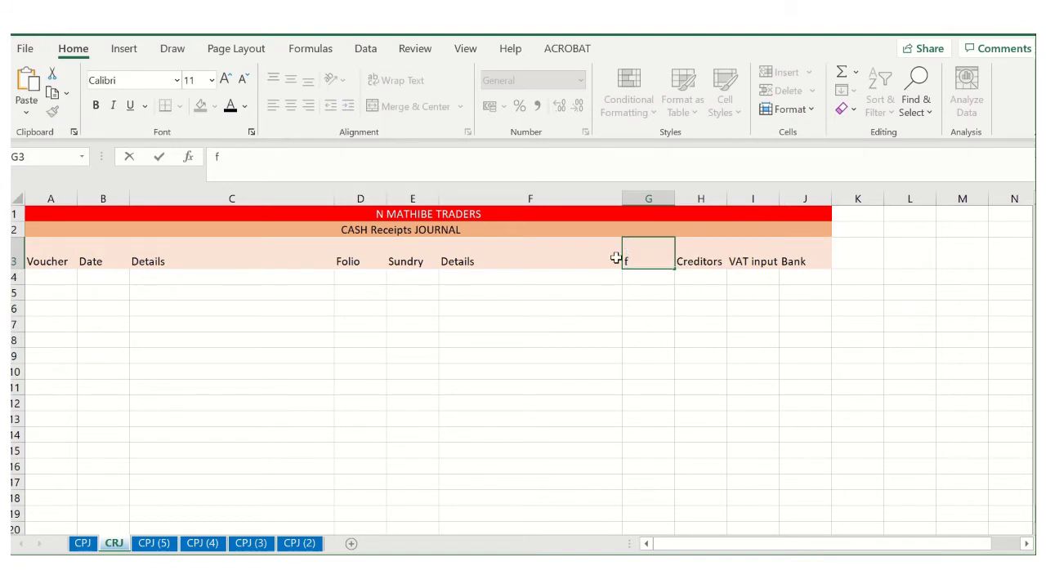
{"action": "key", "text": "Caps_Lock"}
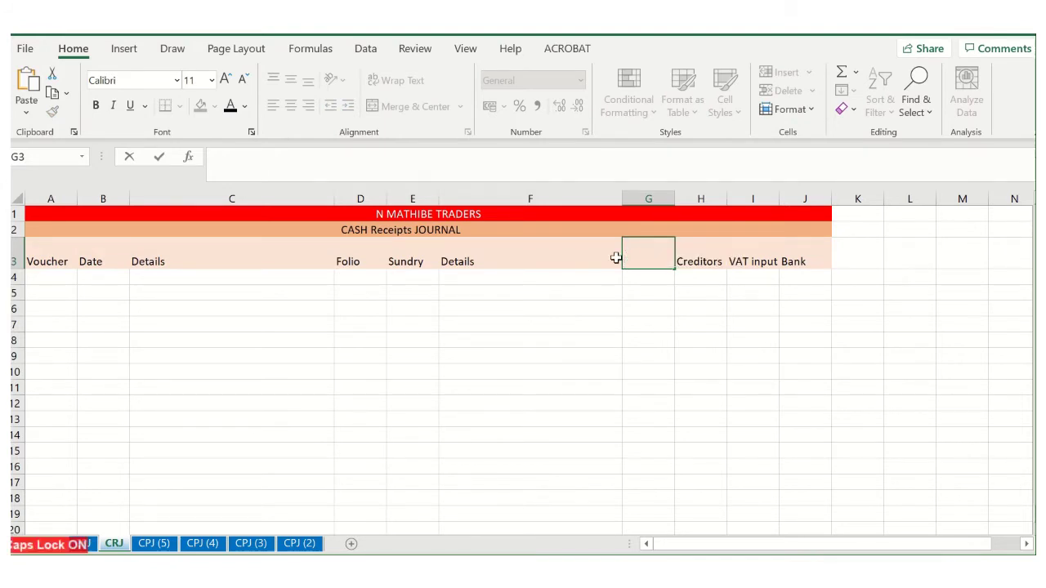
{"action": "type", "text": "SALE"}
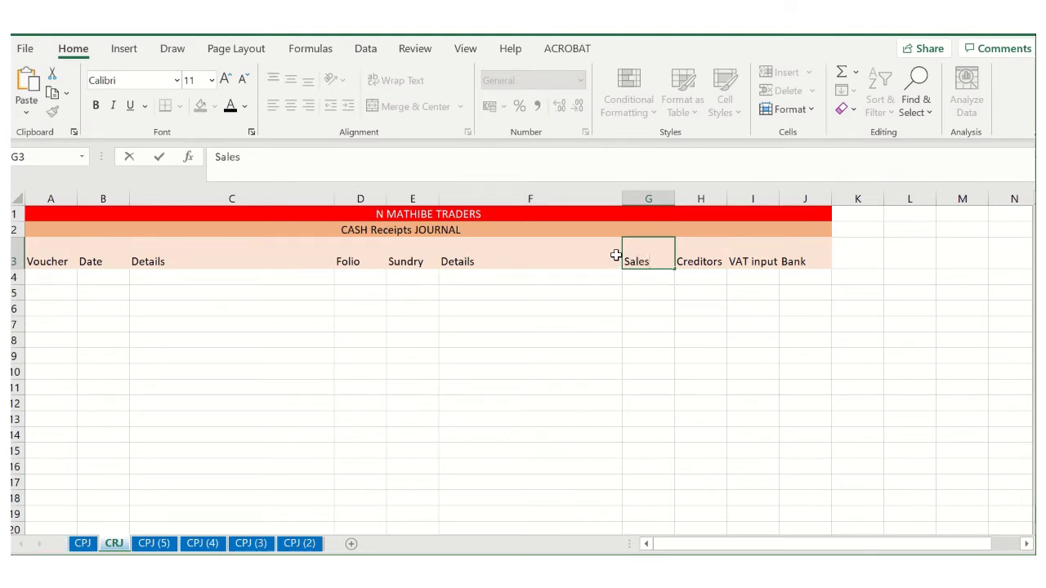
Replace the Creditors column heading in H3 with "Debtors"
{"action": "left_click", "coordinate": [701, 258]}
{"action": "double_click", "coordinate": [700, 258]}
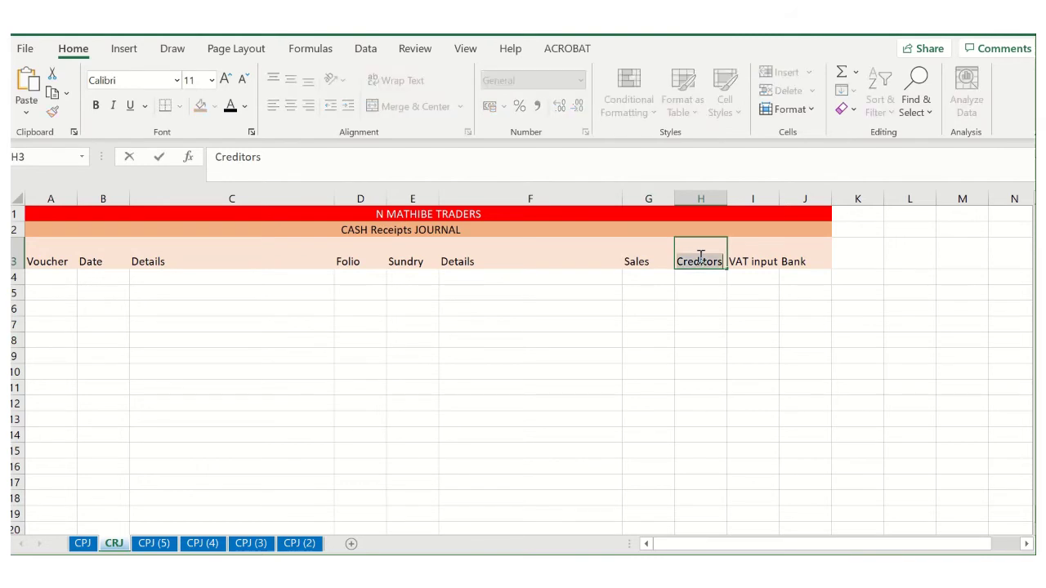
{"action": "double_click", "coordinate": [701, 255]}
{"action": "type", "text": "Debto"}
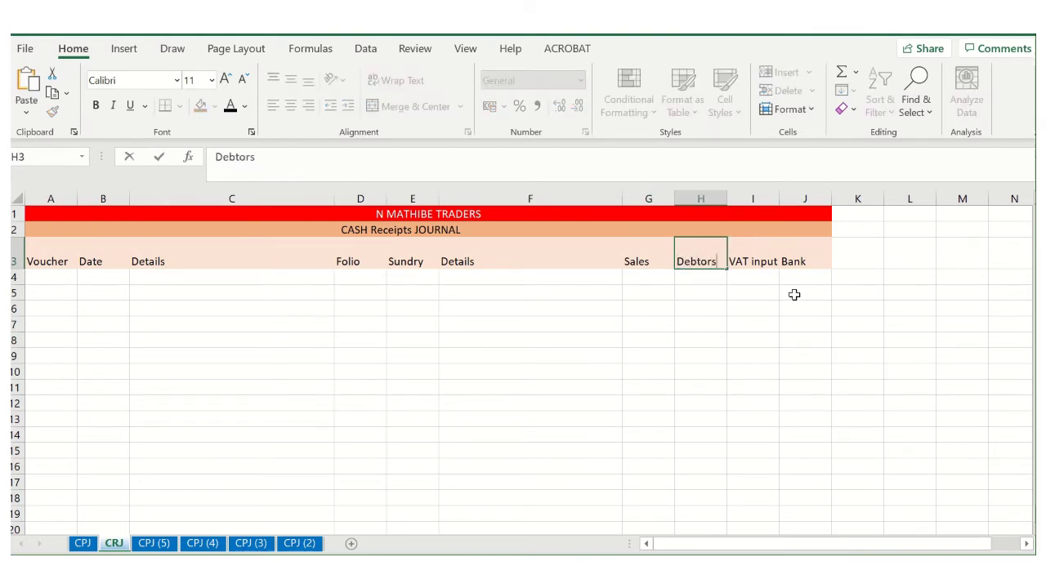
Change the VAT column heading in I3 to "VAT output"
{"action": "left_click", "coordinate": [738, 255]}
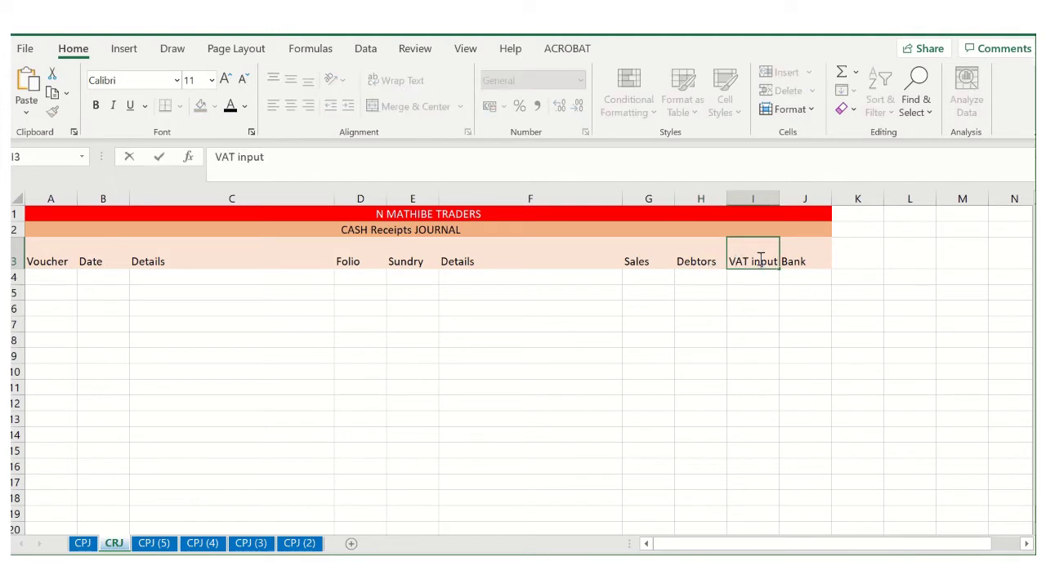
{"action": "double_click", "coordinate": [760, 260]}
{"action": "type", "text": "outpu"}
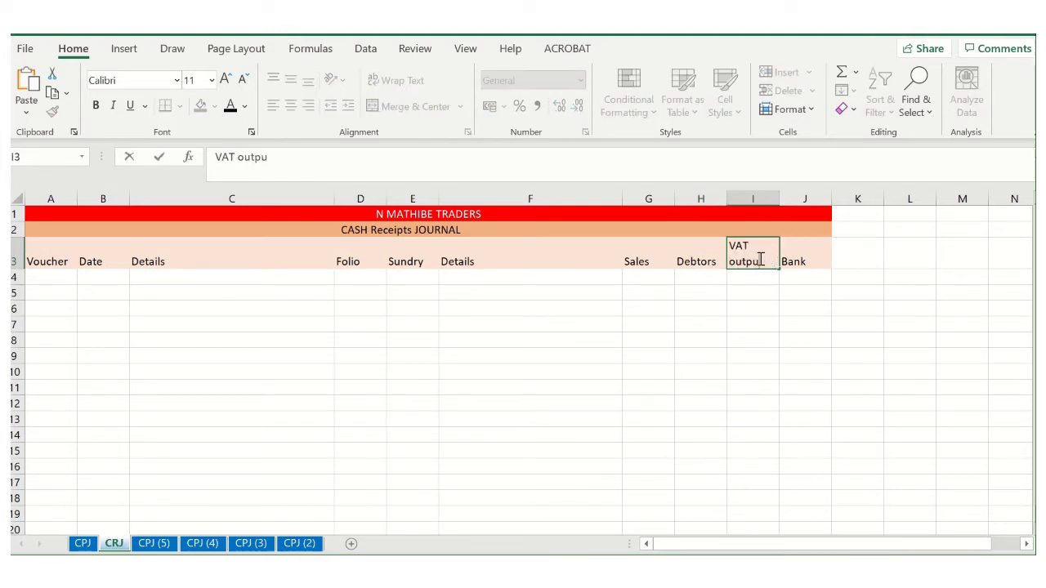
{"action": "left_click", "coordinate": [807, 402]}
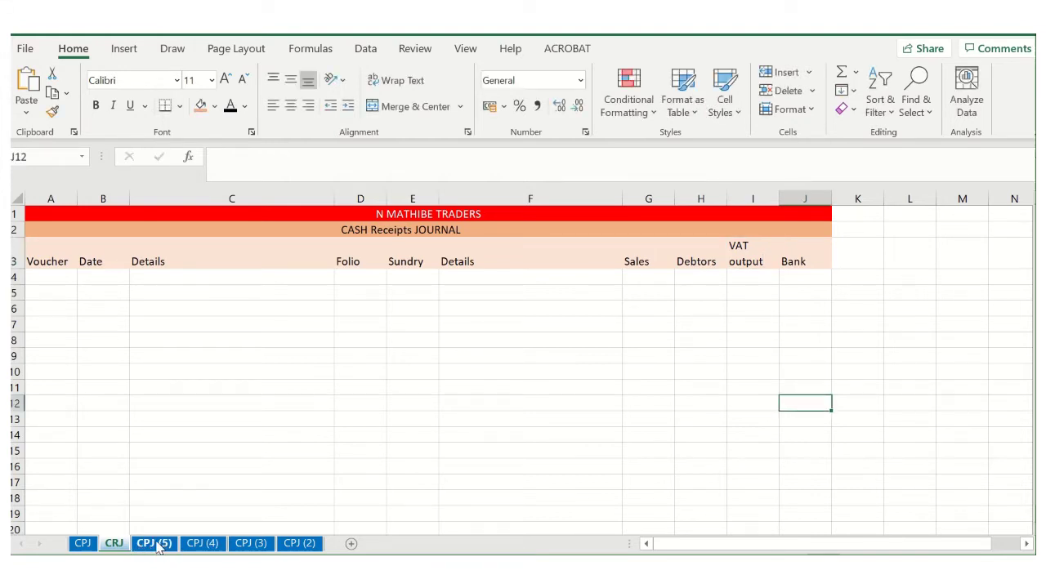
{"action": "double_click", "coordinate": [115, 544]}
{"action": "left_click", "coordinate": [222, 472]}
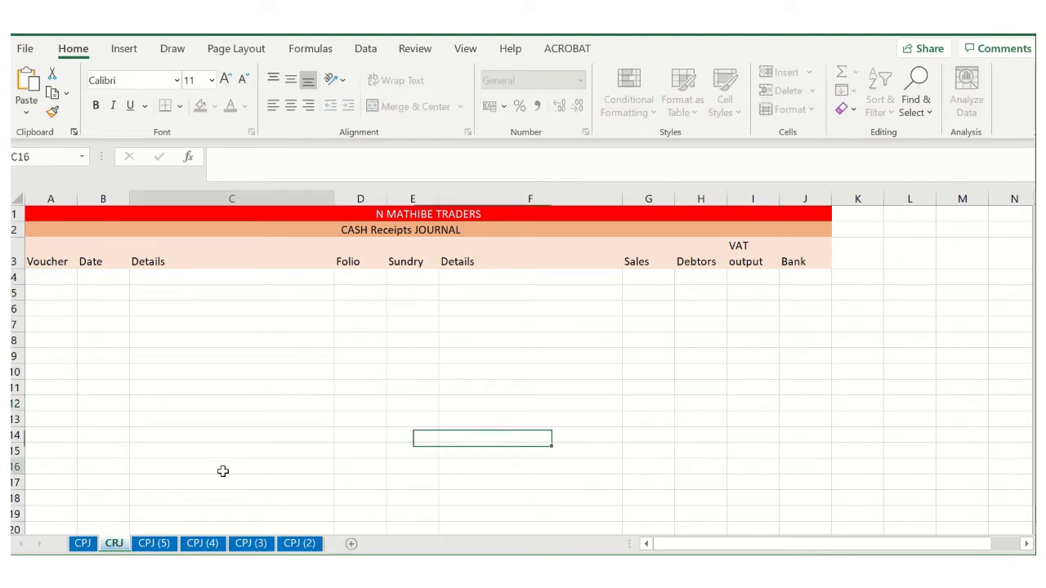
{"action": "left_click", "coordinate": [84, 545]}
Colour the CRJ sheet tab with the standard red
{"action": "left_click", "coordinate": [115, 544]}
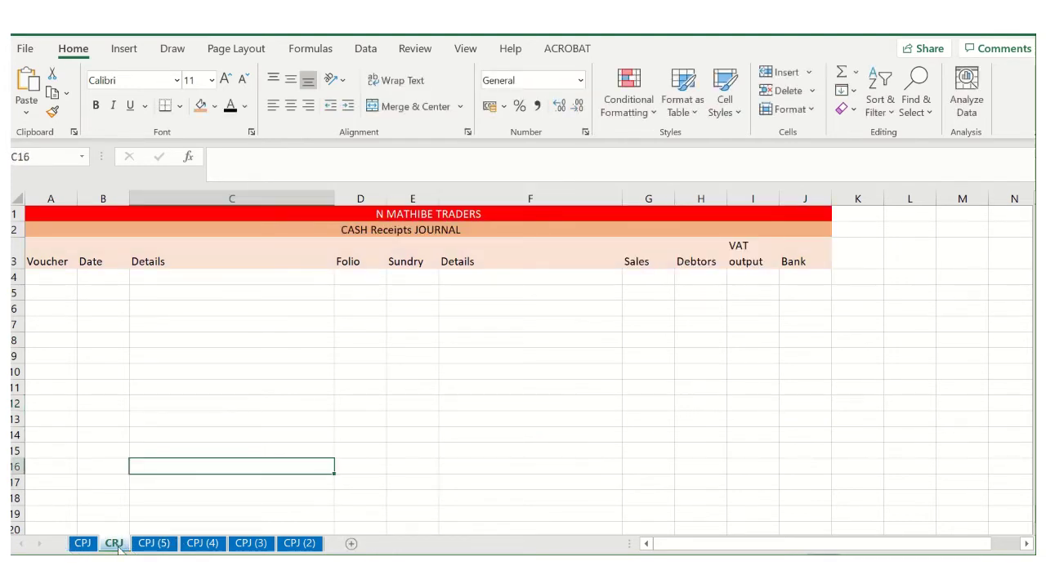
{"action": "right_click", "coordinate": [119, 546]}
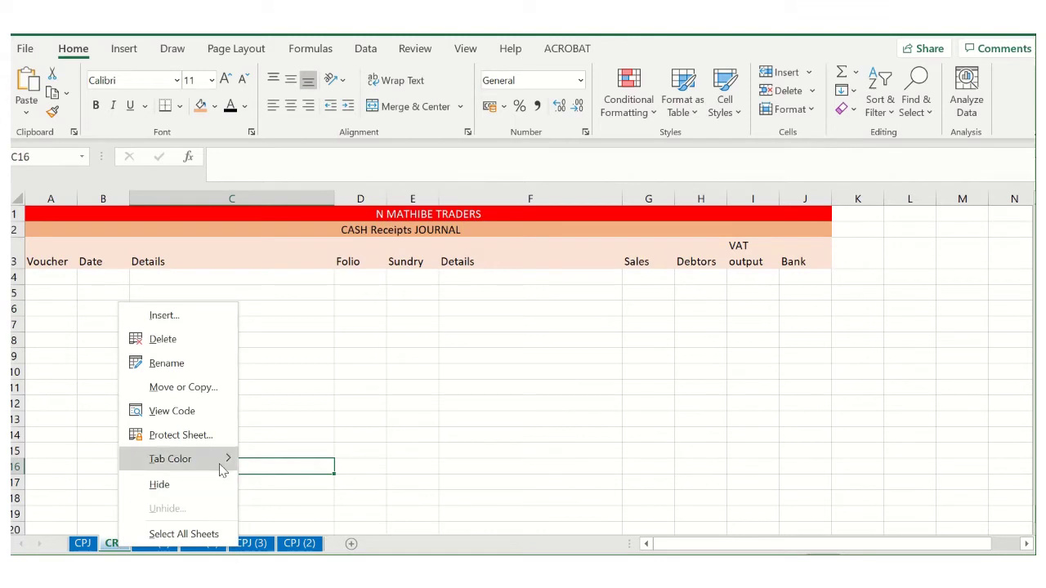
{"action": "mouse_move", "coordinate": [227, 463]}
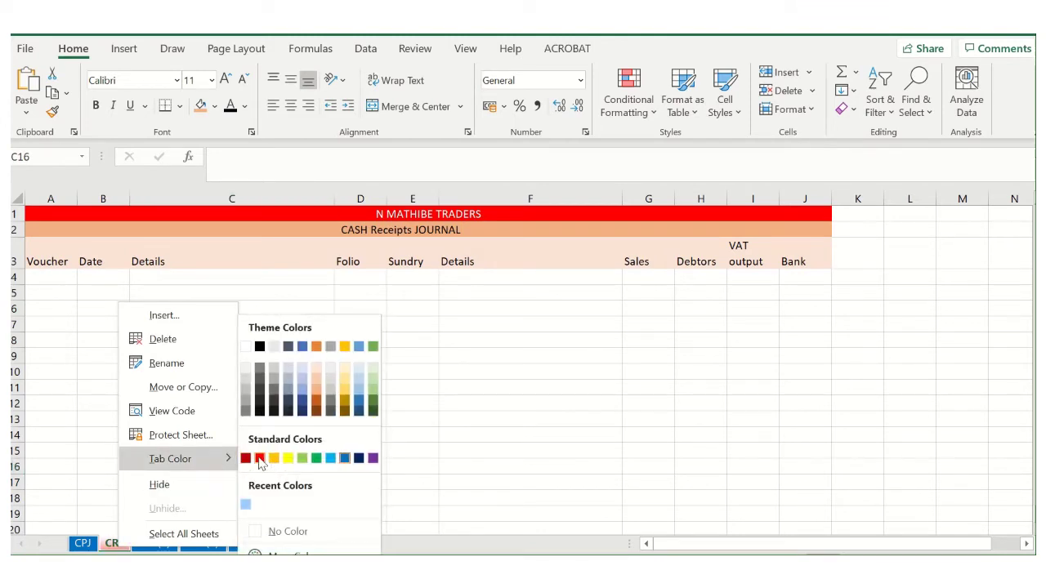
{"action": "left_click", "coordinate": [259, 458]}
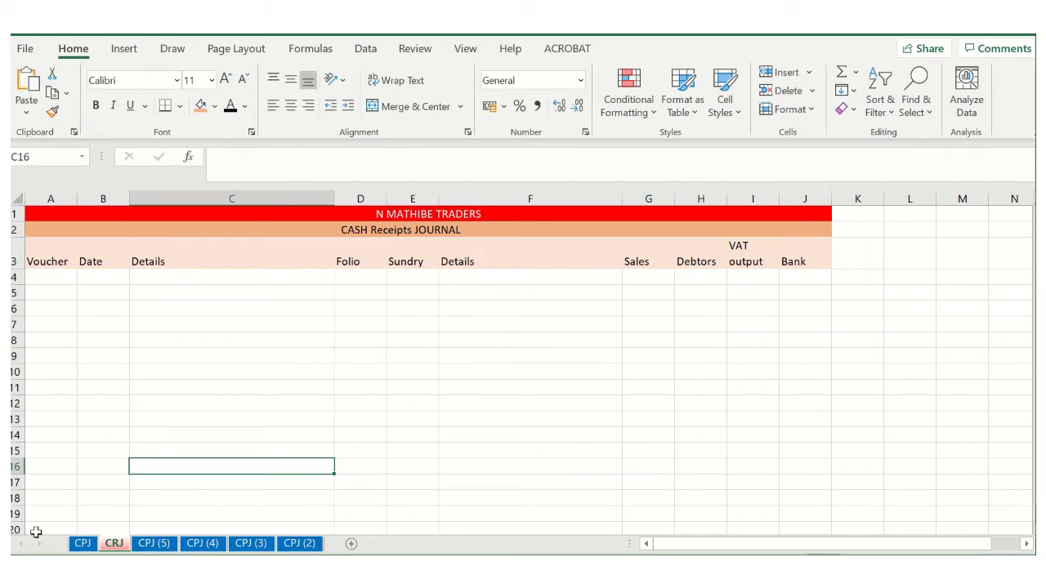
Rename the CPJ (5) sheet as PJ and the CPJ (4) sheet as PRJ
{"action": "double_click", "coordinate": [168, 550]}
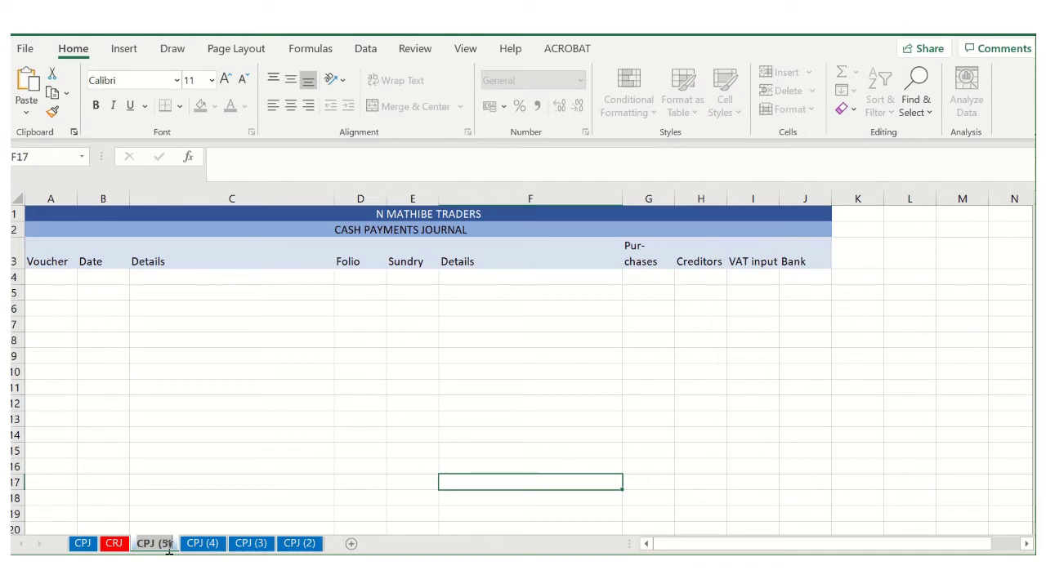
{"action": "type", "text": "PJ"}
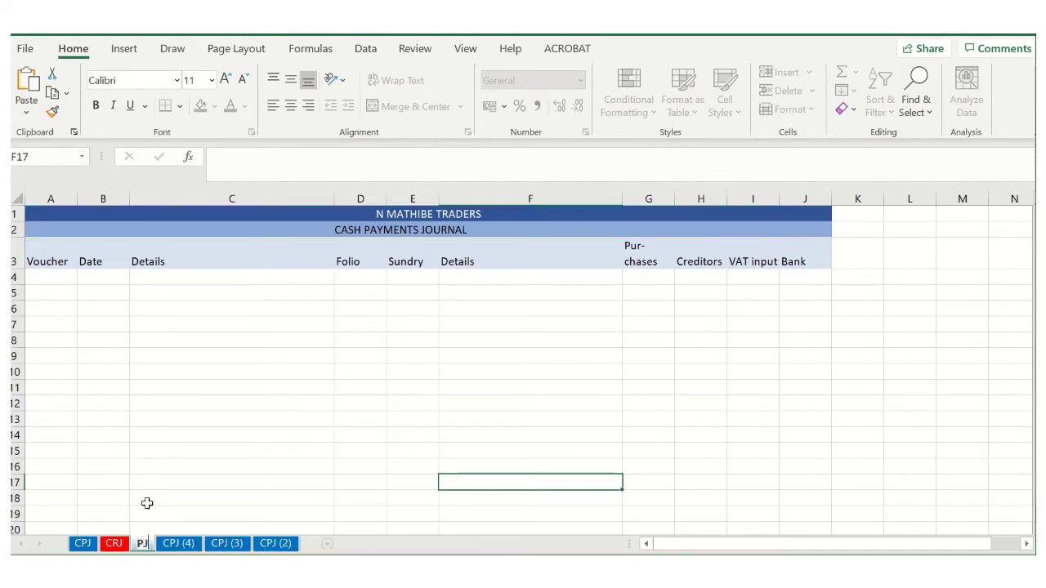
{"action": "double_click", "coordinate": [174, 544]}
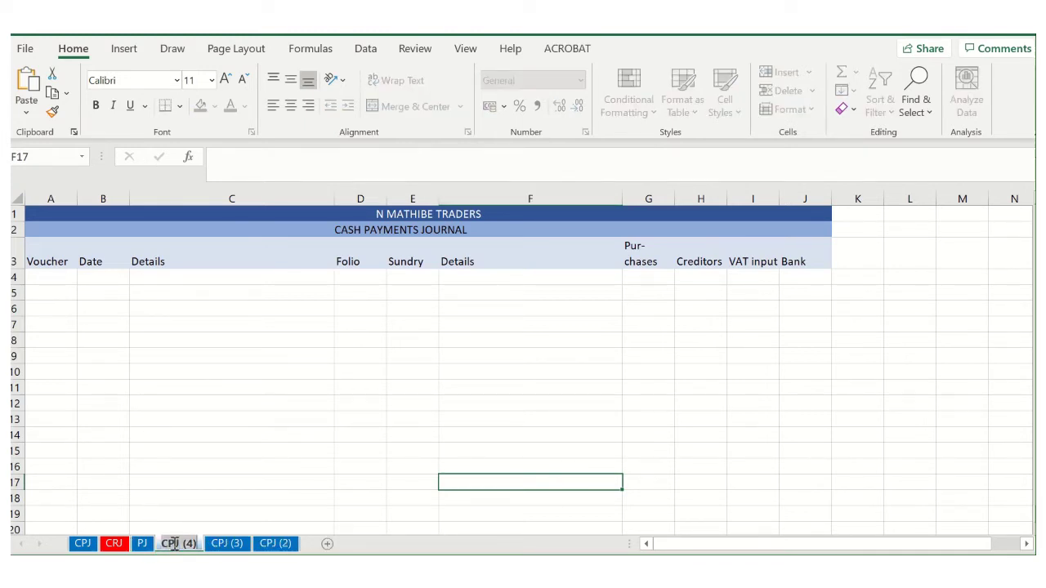
{"action": "type", "text": "PRJ"}
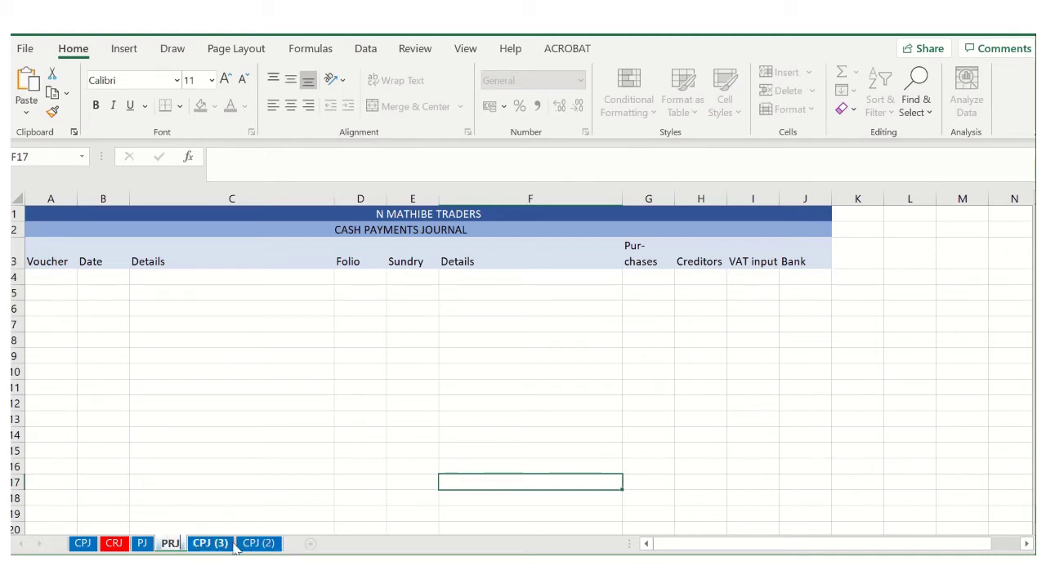
Rename the CPJ (3) sheet as SJ and the CPJ (2) sheet as SRJ
{"action": "left_click", "coordinate": [211, 543]}
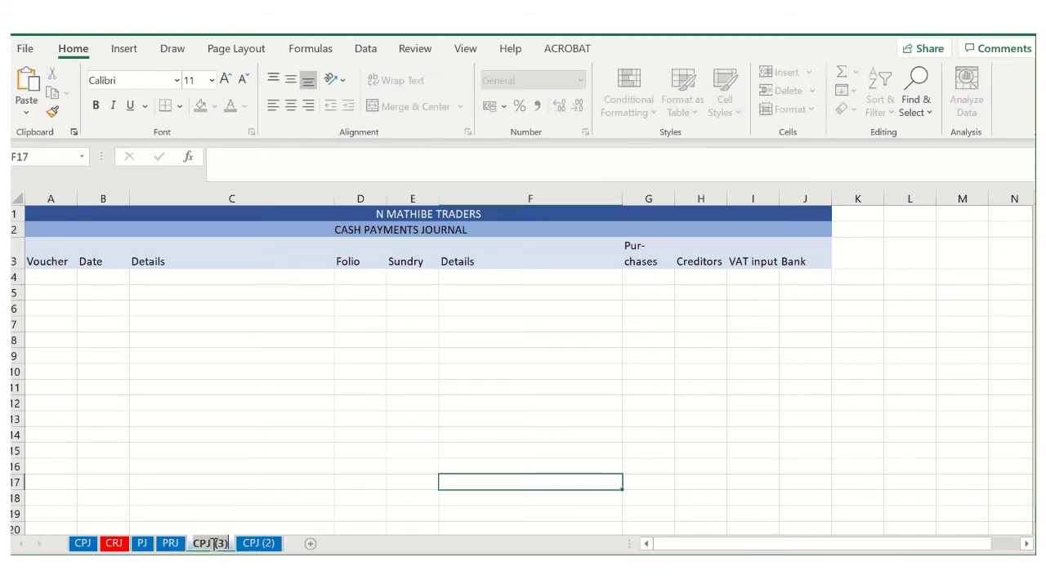
{"action": "type", "text": "SJ"}
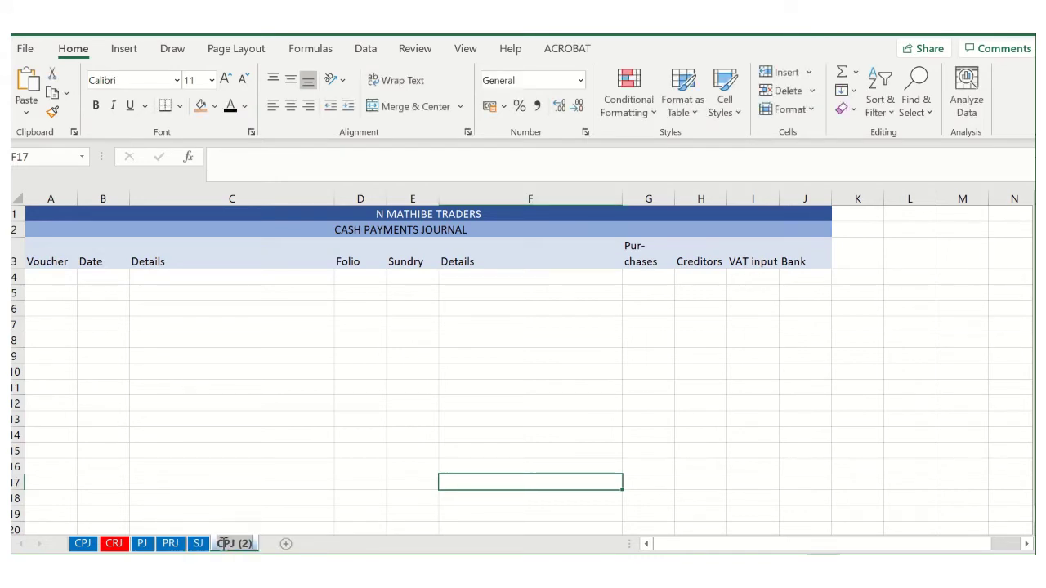
{"action": "left_click", "coordinate": [234, 544]}
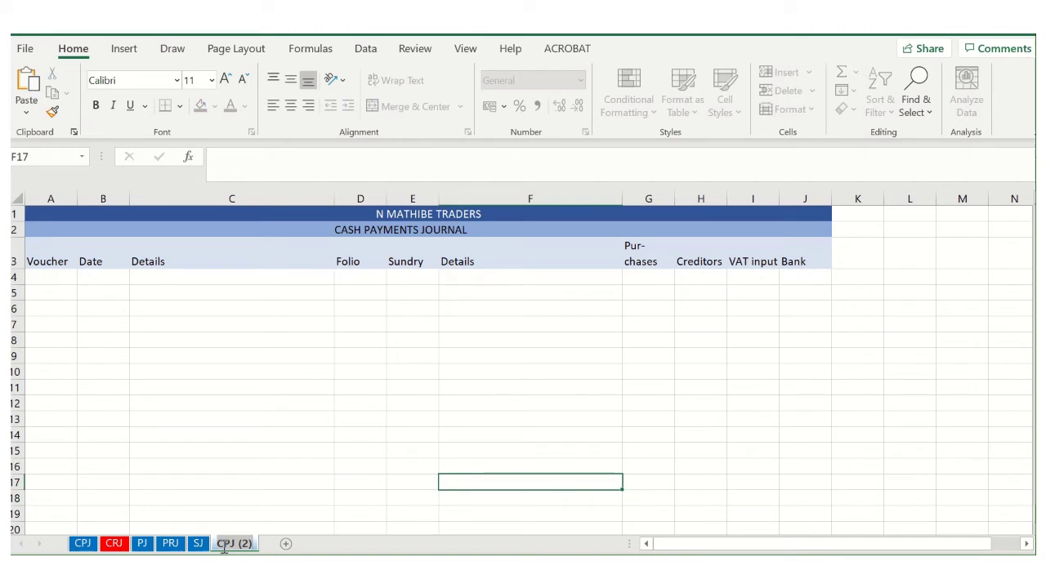
{"action": "double_click", "coordinate": [234, 544]}
{"action": "type", "text": "S"}
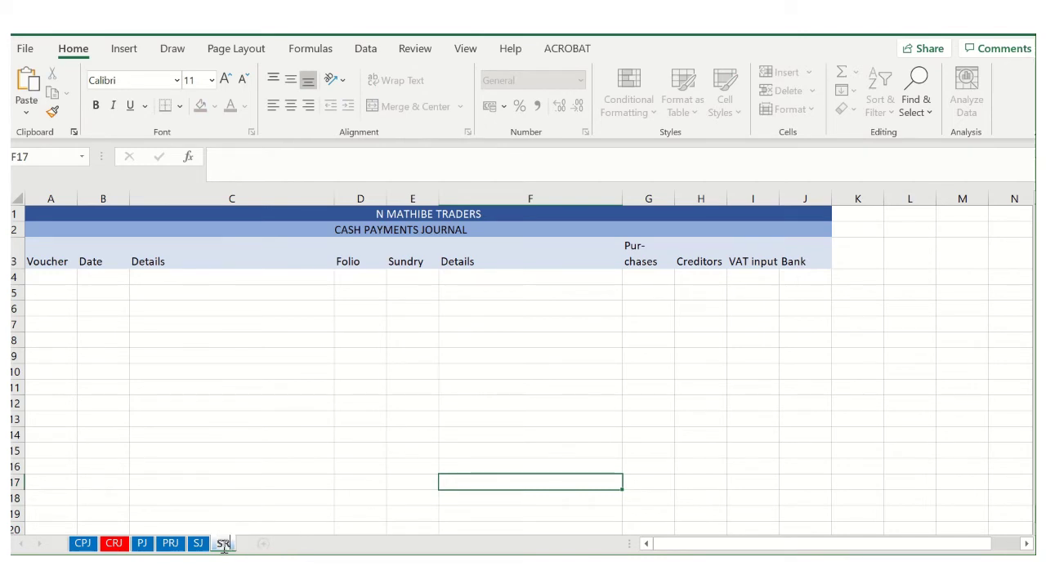
{"action": "type", "text": "RJ"}
{"action": "key", "text": "Return"}
{"action": "left_click", "coordinate": [327, 406]}
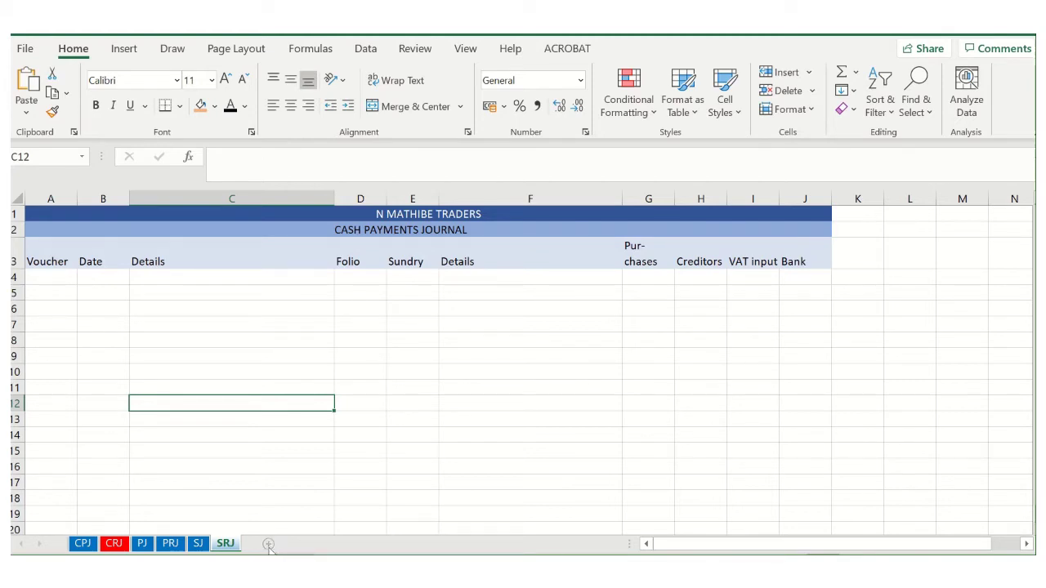
Add a new blank worksheet after SRJ and name it GJ
{"action": "left_click", "coordinate": [268, 543]}
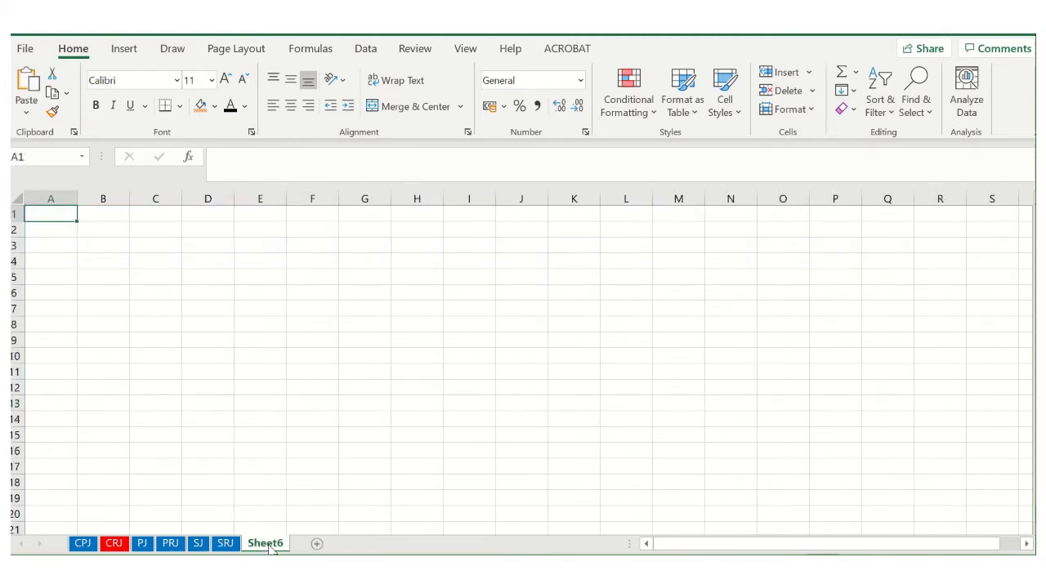
{"action": "double_click", "coordinate": [268, 543]}
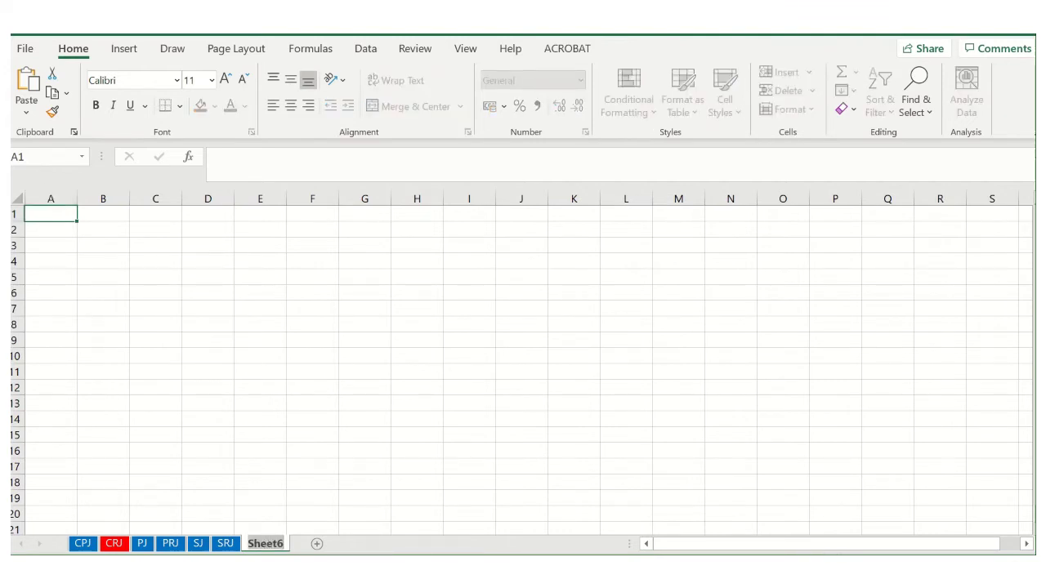
{"action": "type", "text": "GJ"}
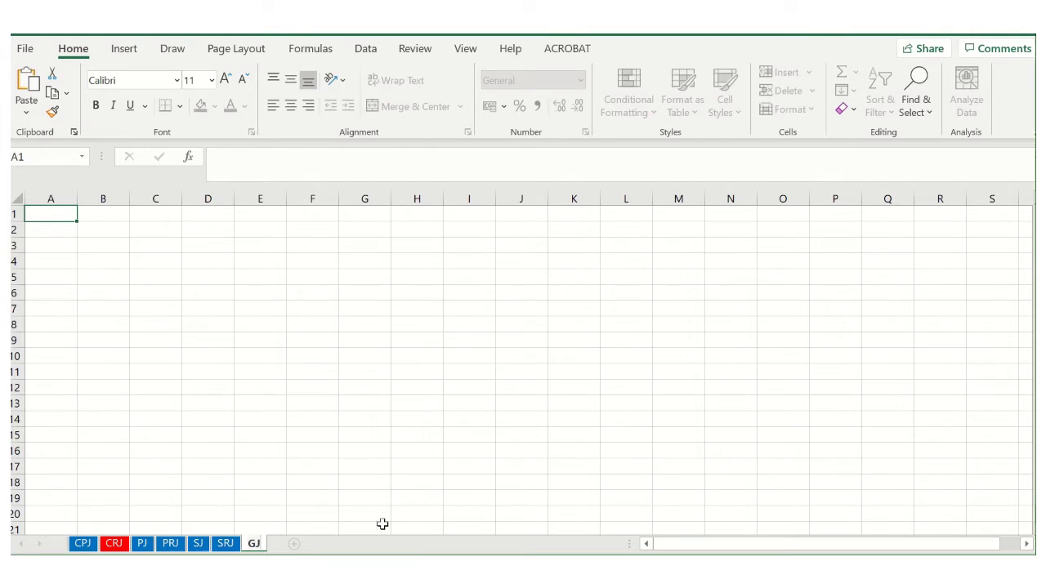
{"action": "left_click", "coordinate": [446, 434]}
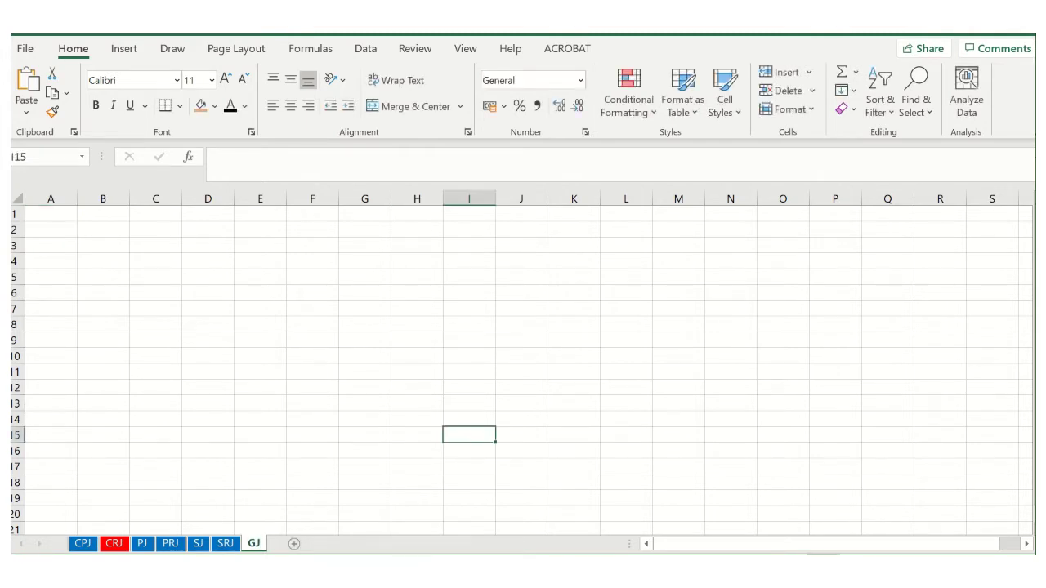
Copy the two title rows from the CPJ sheet and paste them into the GJ sheet starting at A1
{"action": "left_click", "coordinate": [84, 545]}
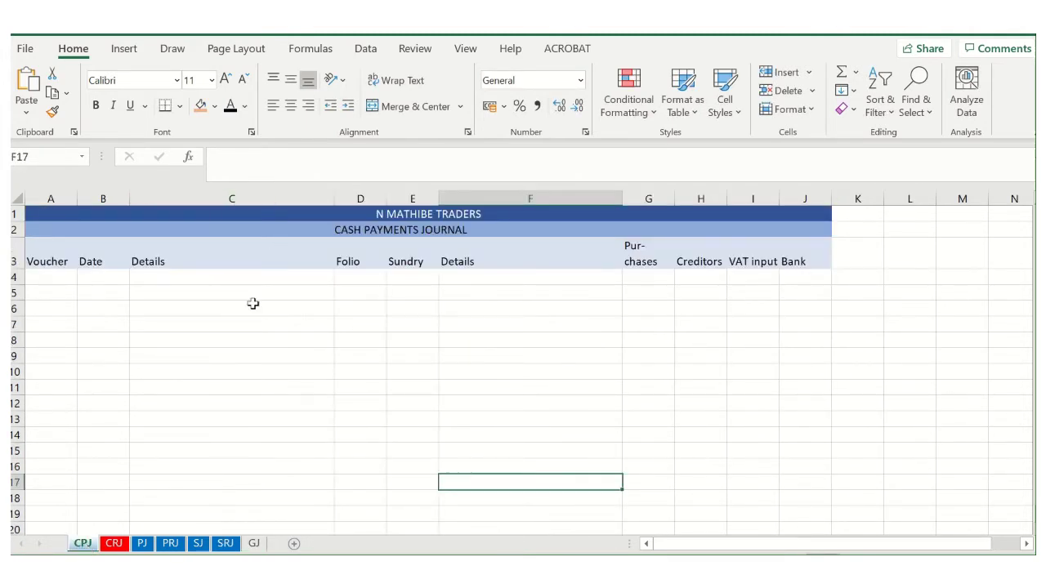
{"action": "left_click", "coordinate": [58, 213]}
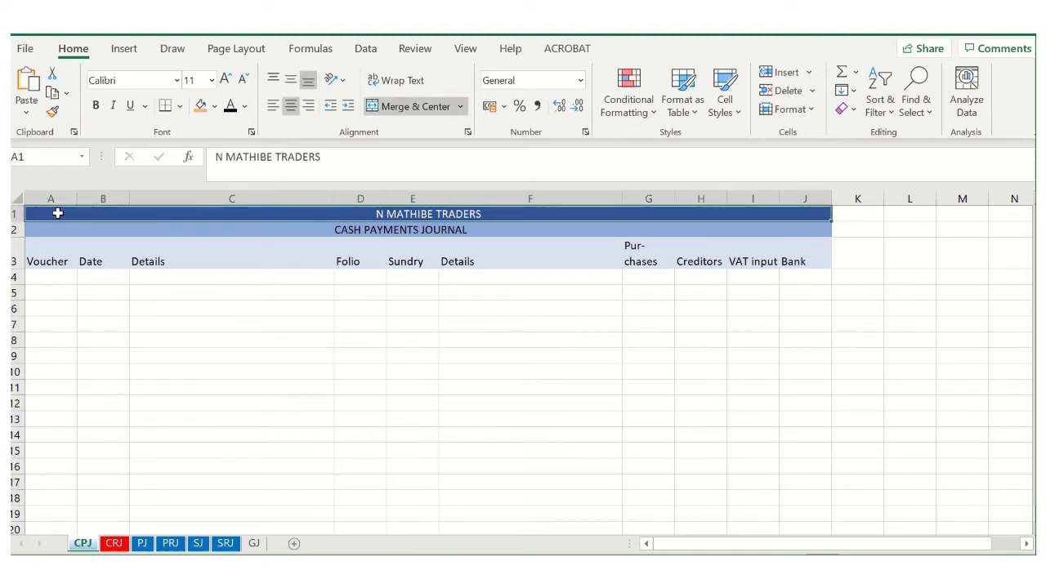
{"action": "left_click_drag", "start_coordinate": [58, 213], "coordinate": [61, 232]}
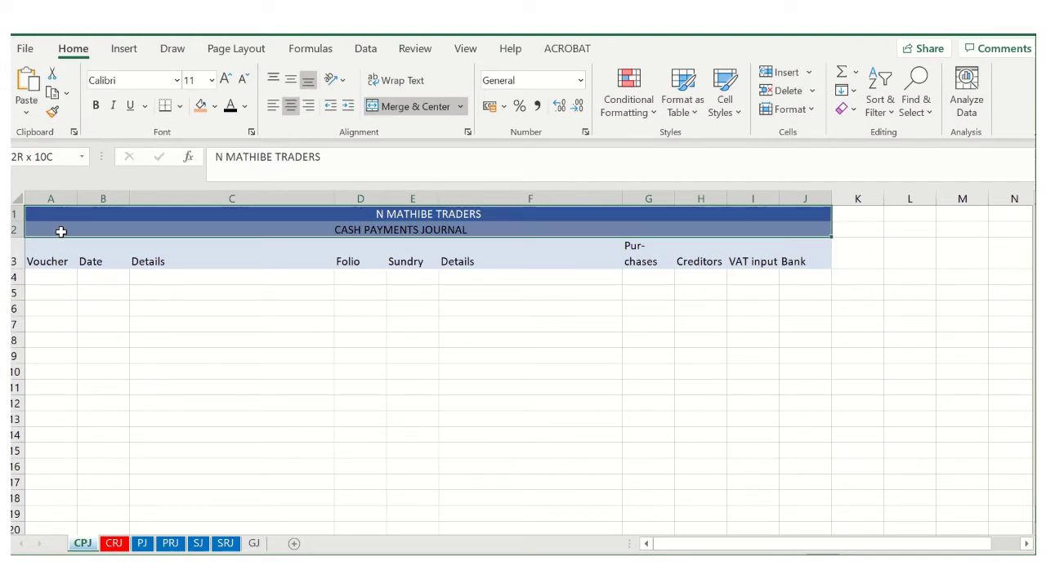
{"action": "left_click_drag", "start_coordinate": [61, 232], "coordinate": [61, 231]}
{"action": "right_click", "coordinate": [61, 230]}
{"action": "left_click", "coordinate": [140, 110]}
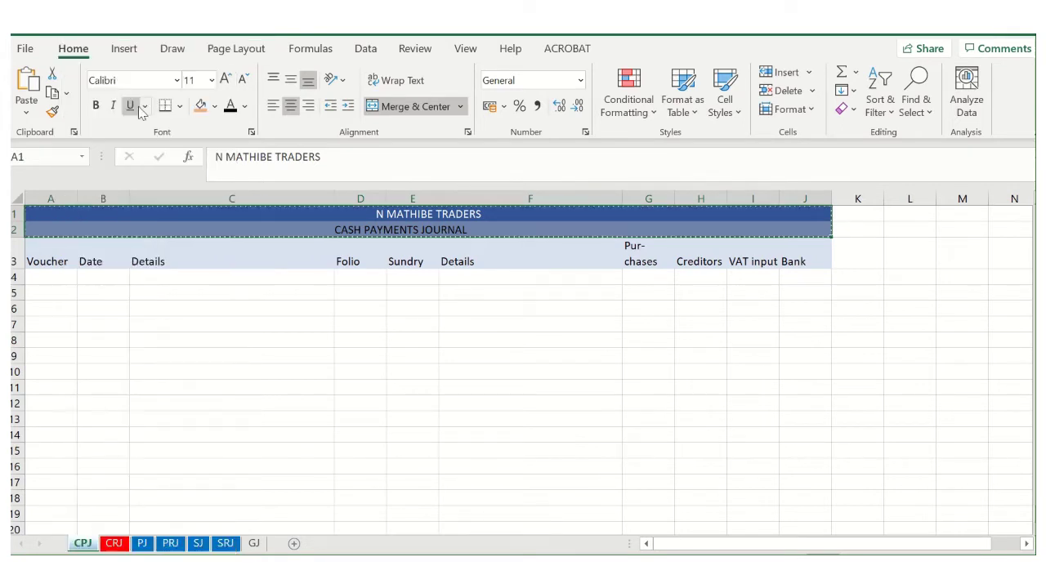
{"action": "left_click", "coordinate": [254, 544]}
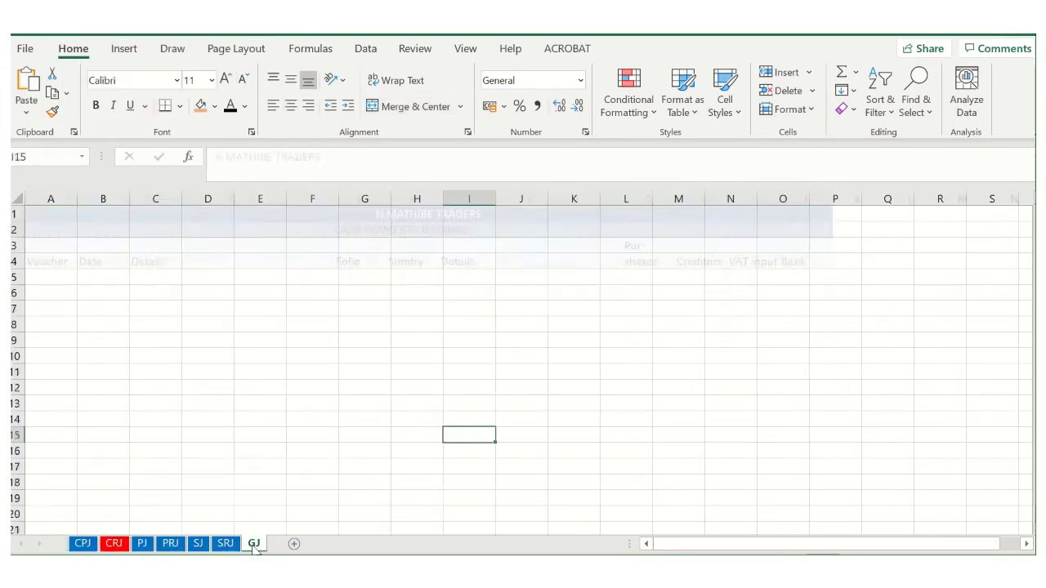
{"action": "left_click", "coordinate": [60, 216]}
{"action": "right_click", "coordinate": [62, 219]}
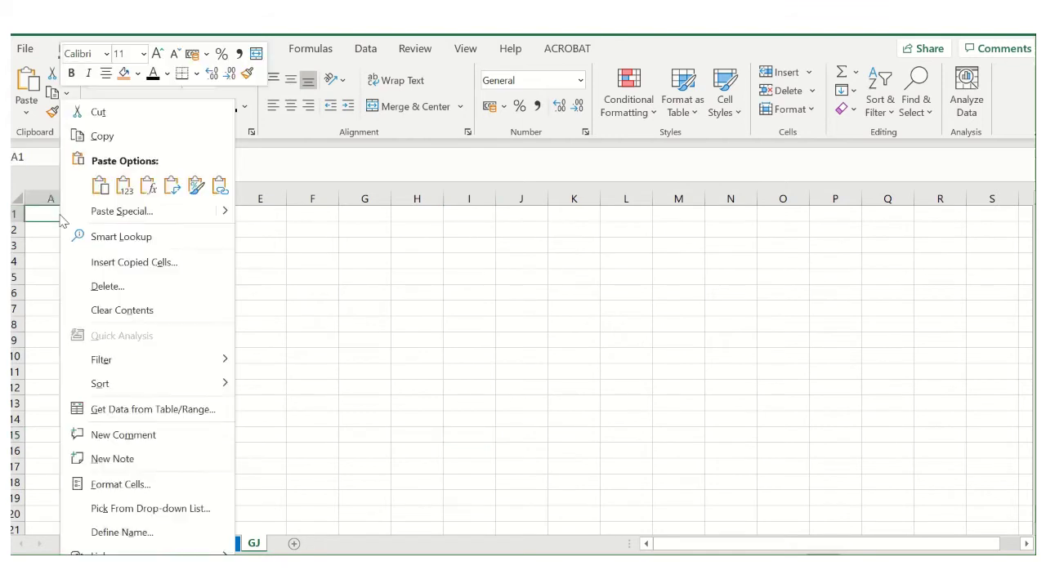
{"action": "left_click", "coordinate": [99, 186]}
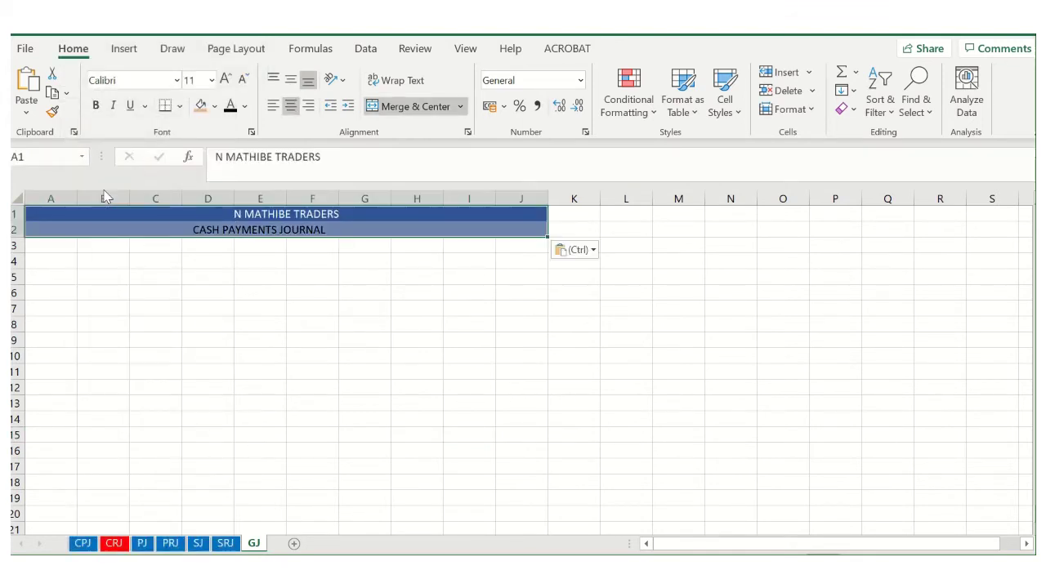
Copy the CPJ title rows again and paste them over the same rows of the GJ sheet
{"action": "left_click", "coordinate": [82, 543]}
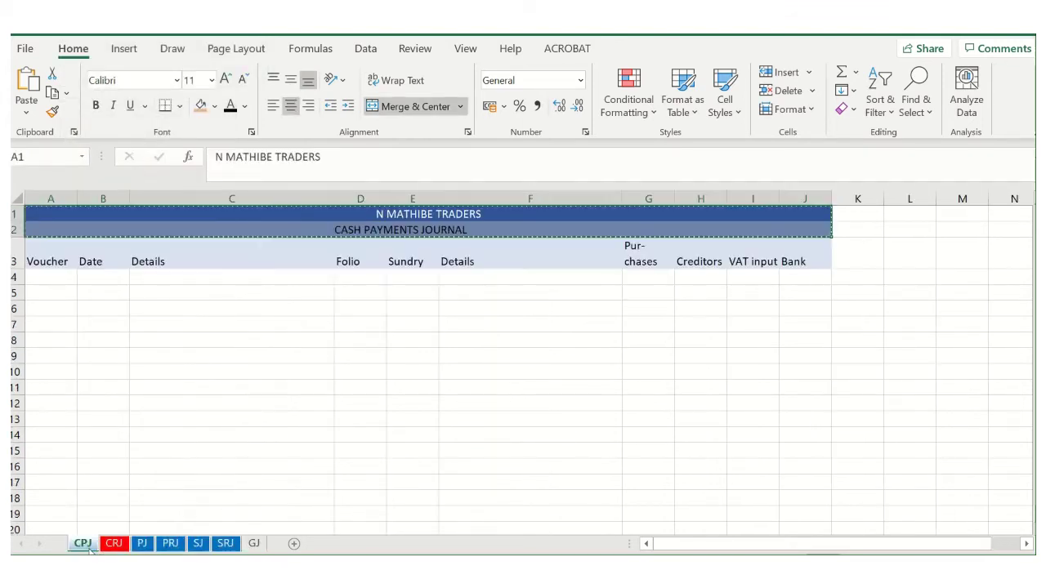
{"action": "right_click", "coordinate": [104, 210]}
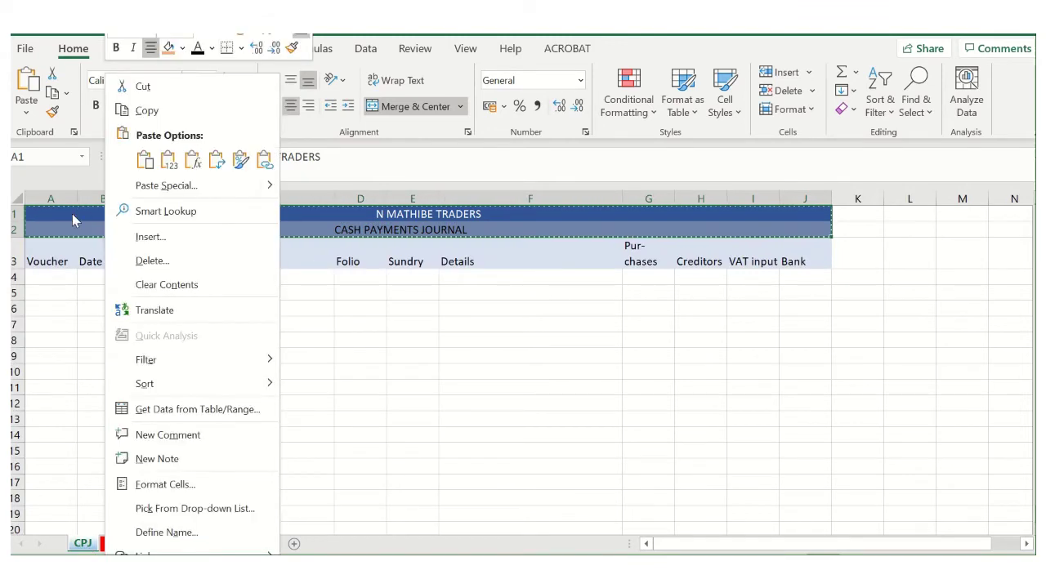
{"action": "left_click", "coordinate": [73, 206]}
{"action": "right_click", "coordinate": [72, 206]}
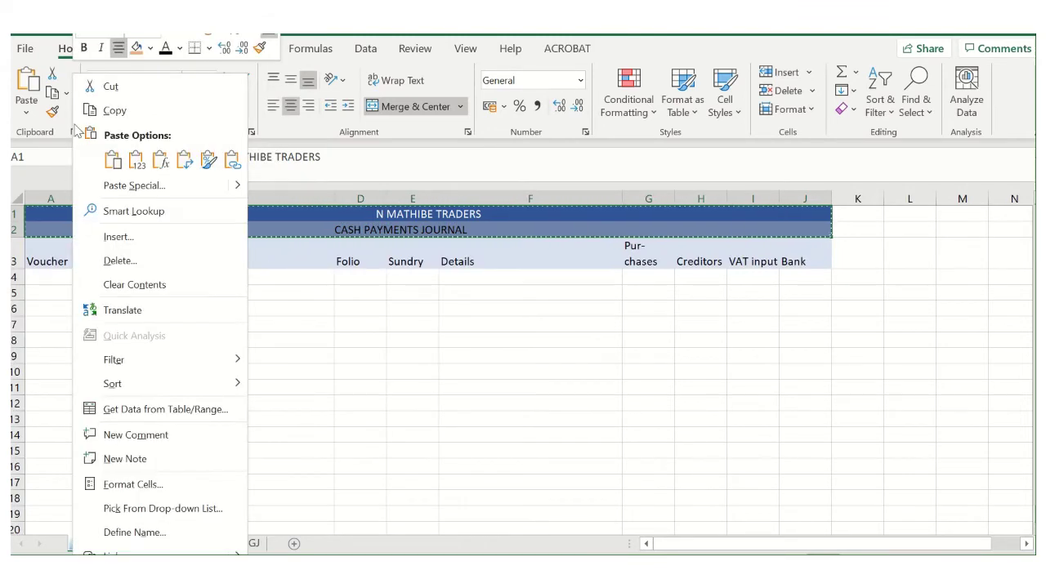
{"action": "left_click", "coordinate": [66, 95]}
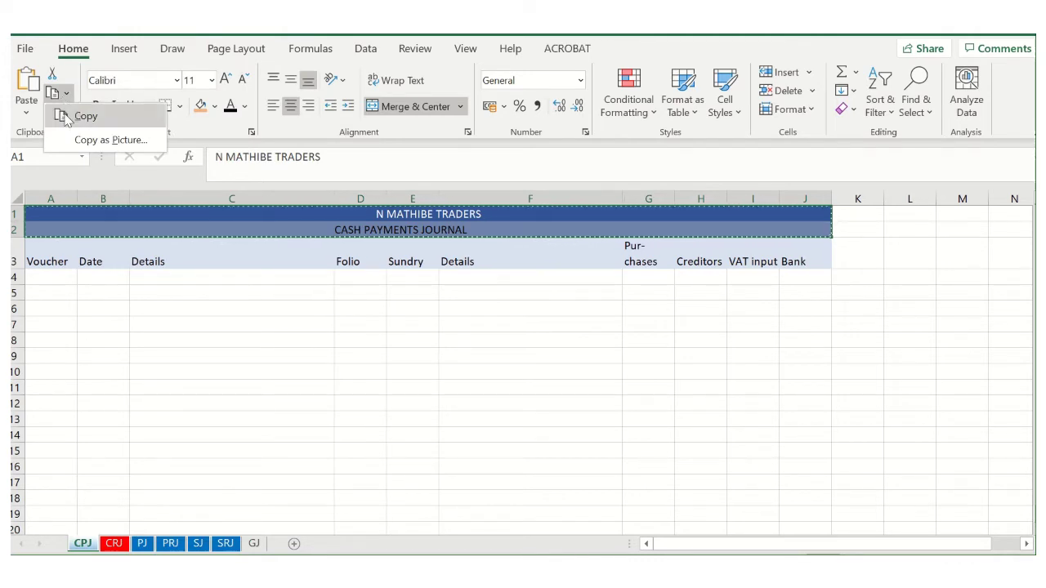
{"action": "left_click", "coordinate": [256, 543]}
{"action": "left_click", "coordinate": [253, 543]}
{"action": "key", "text": "ctrl+v"}
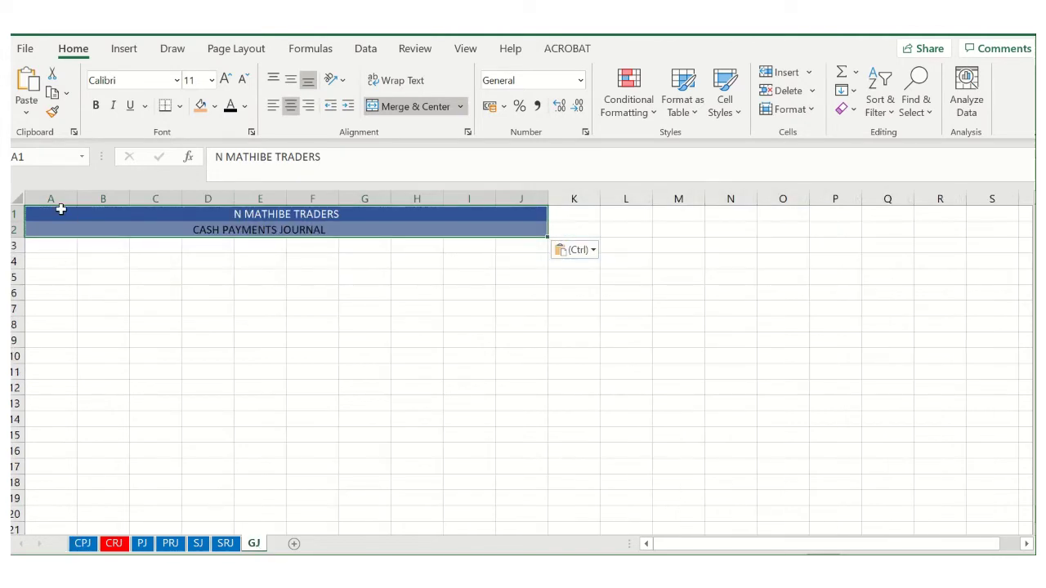
{"action": "left_click", "coordinate": [50, 210]}
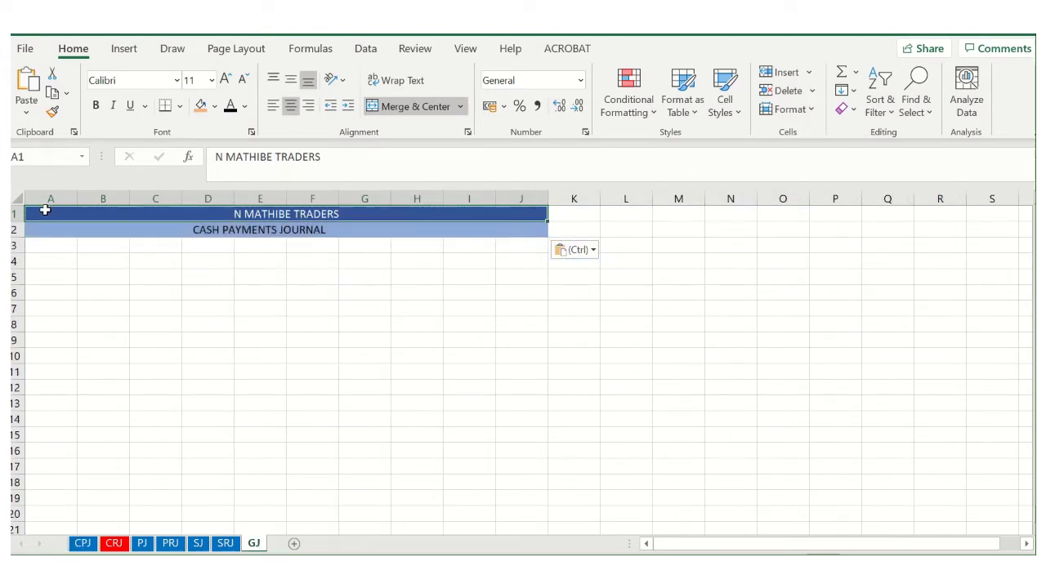
{"action": "right_click", "coordinate": [50, 210]}
{"action": "key", "text": "Escape"}
Change the journal title in A2 of the GJ sheet to "GENERAL JOURNAL"
{"action": "left_click", "coordinate": [52, 231]}
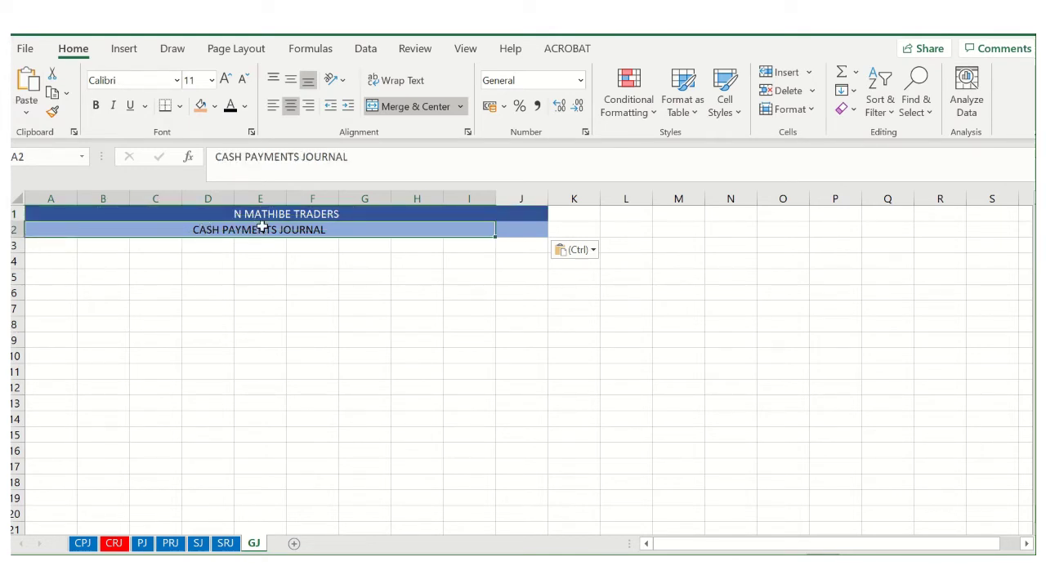
{"action": "double_click", "coordinate": [204, 230]}
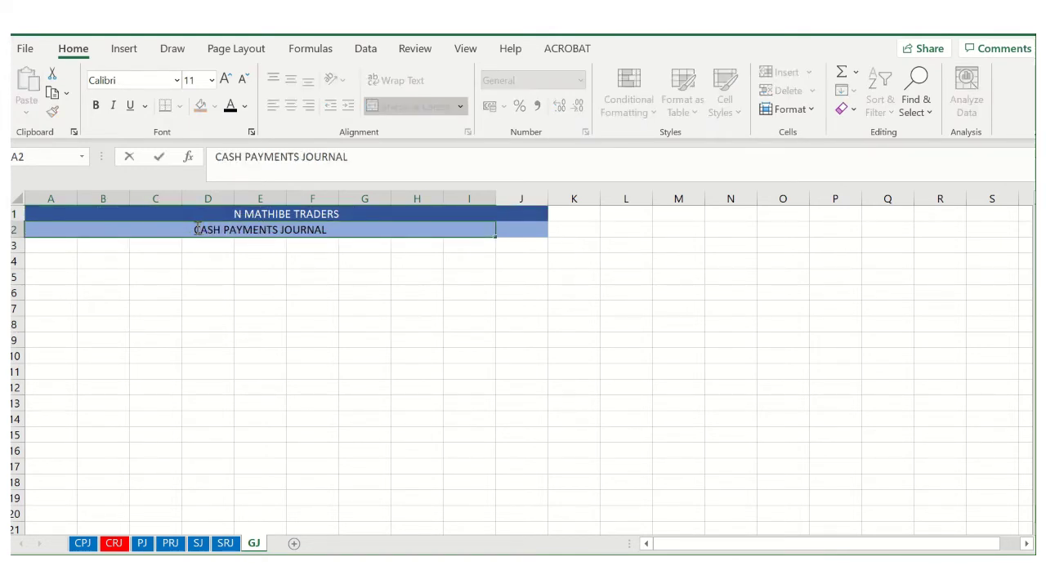
{"action": "left_click_drag", "start_coordinate": [198, 229], "coordinate": [280, 229]}
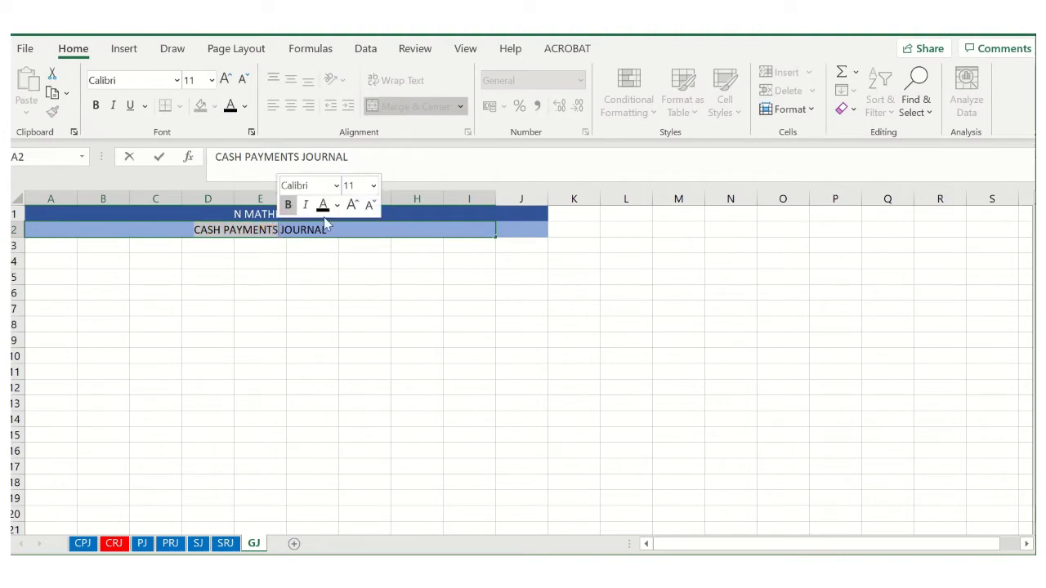
{"action": "key", "text": "Caps_Lock"}
{"action": "type", "text": "GENER"}
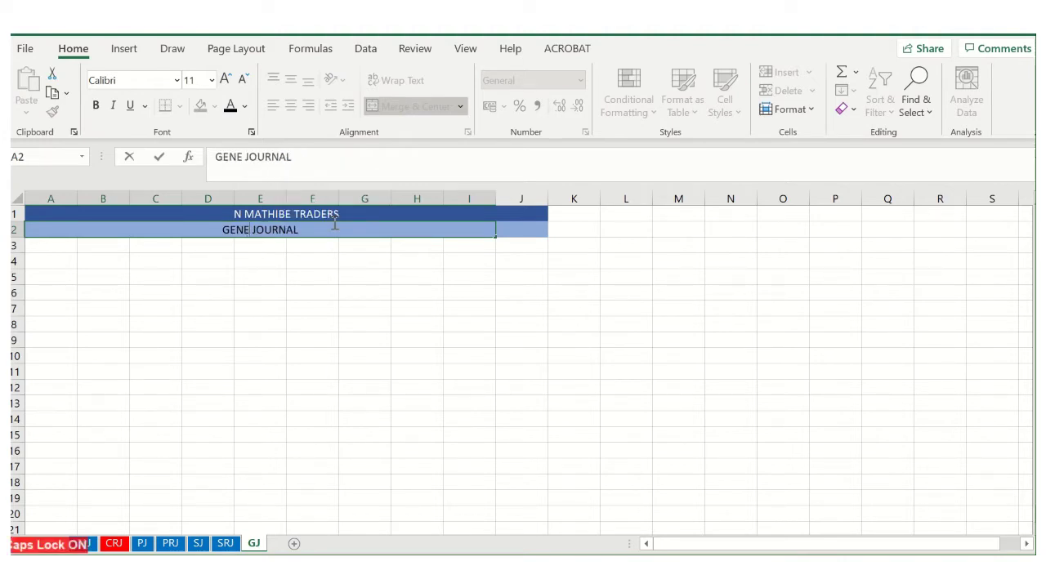
{"action": "type", "text": "AL"}
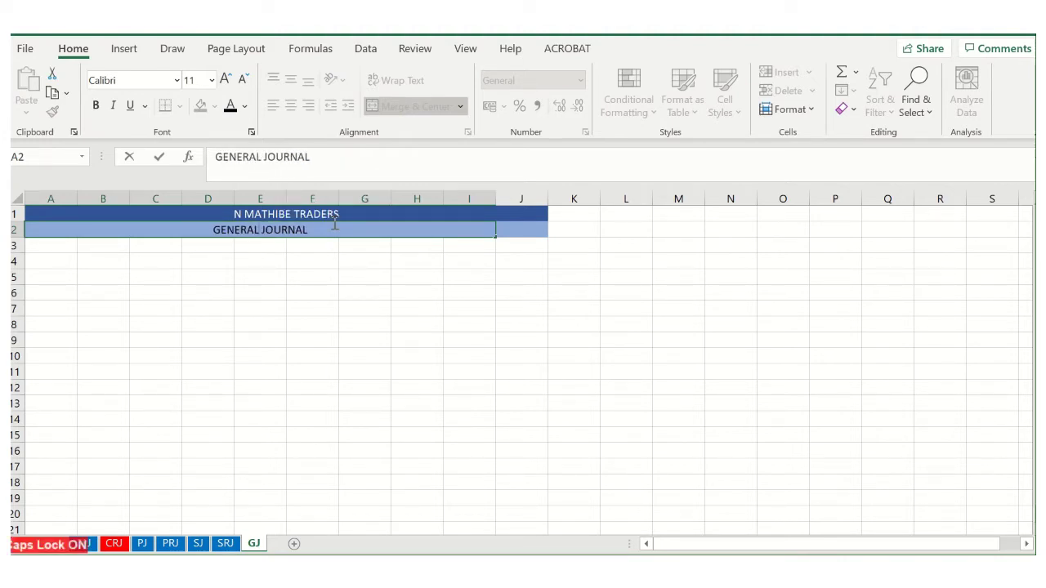
{"action": "left_click", "coordinate": [272, 340]}
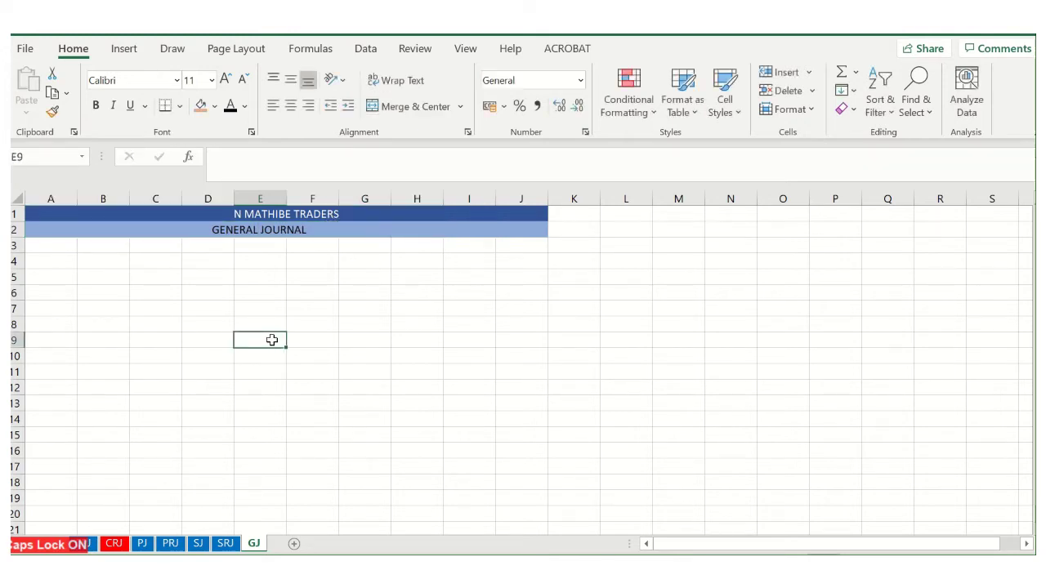
Enter the column headings "Dr/Cr", "Details" and "Debits" in cells A3, B3 and C3 of the GJ sheet
{"action": "left_click", "coordinate": [68, 244]}
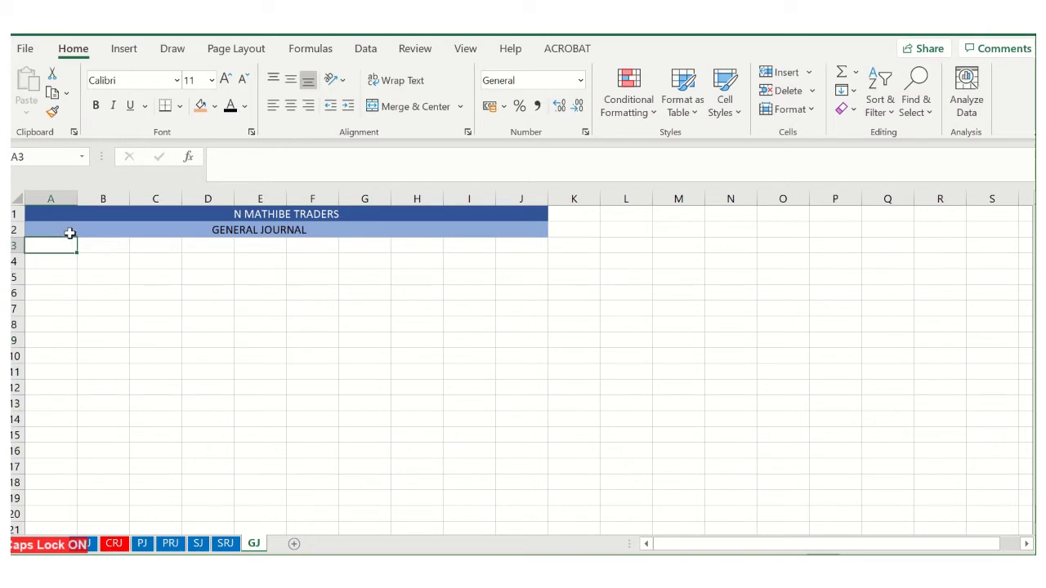
{"action": "type", "text": "d"}
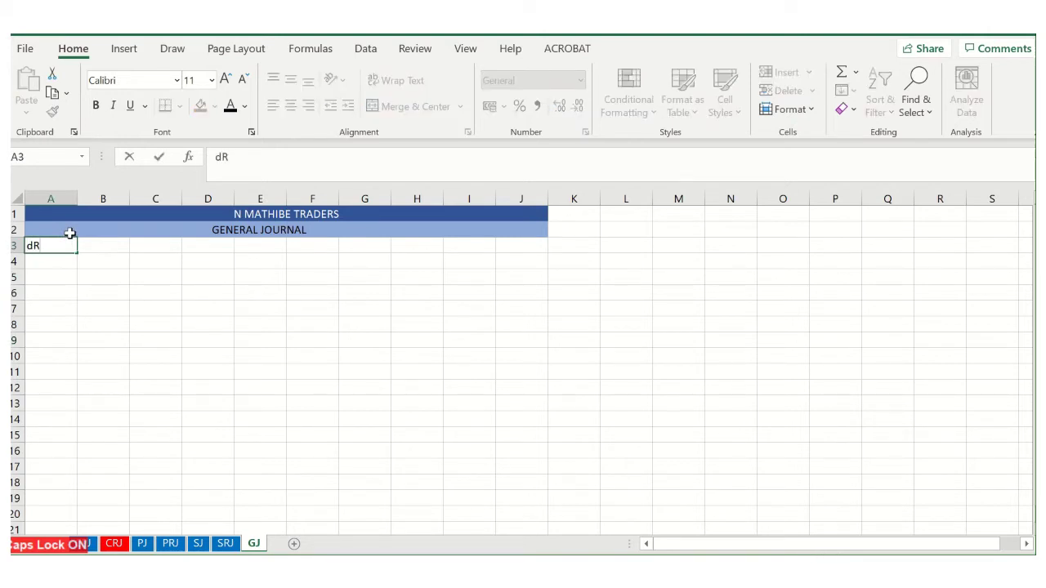
{"action": "type", "text": "R"}
{"action": "key", "text": "BackSpace"}
{"action": "key", "text": "BackSpace"}
{"action": "type", "text": "Dr/Cr"}
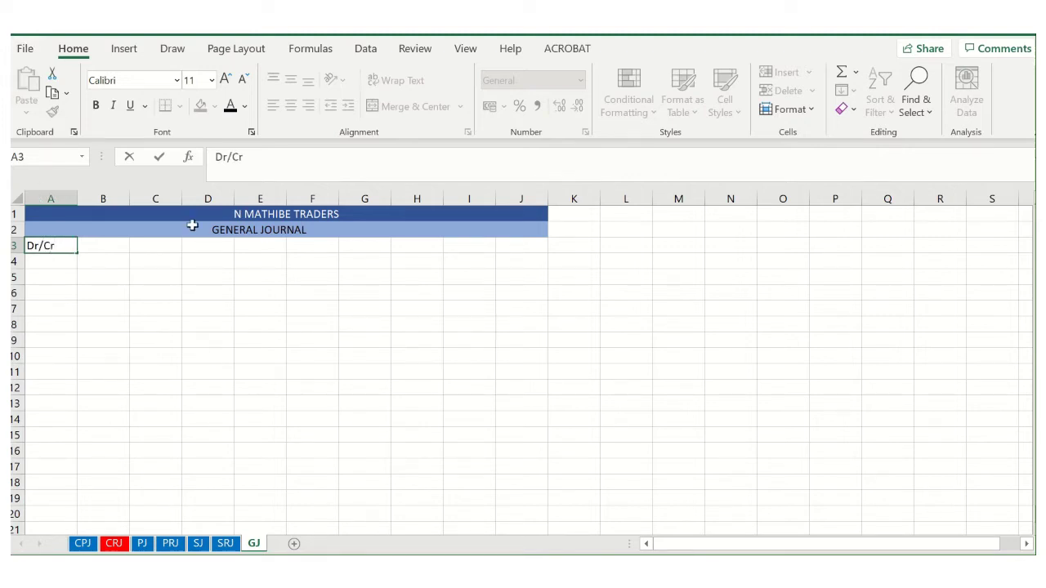
{"action": "left_click", "coordinate": [100, 246]}
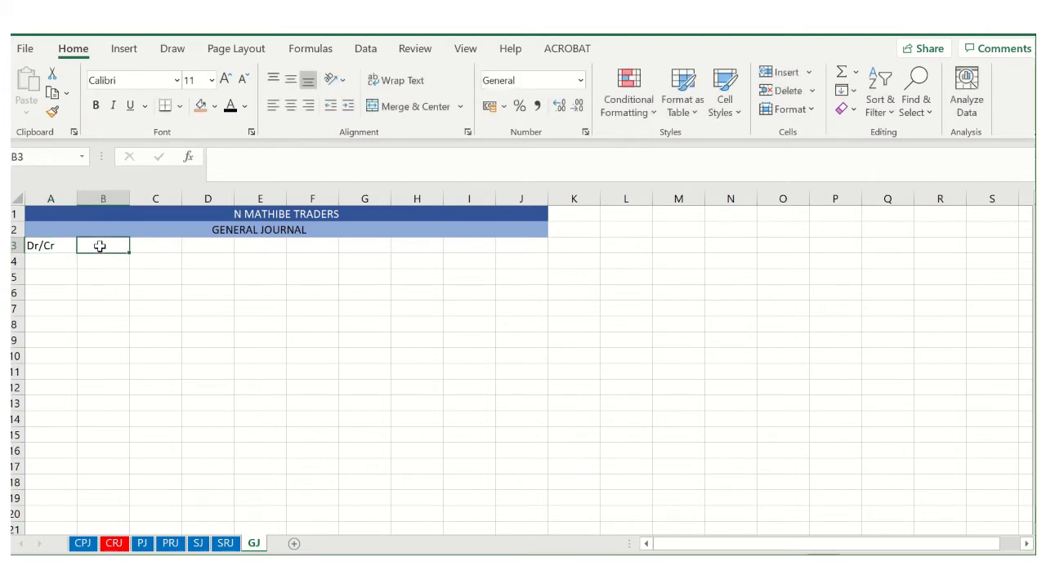
{"action": "type", "text": "Details"}
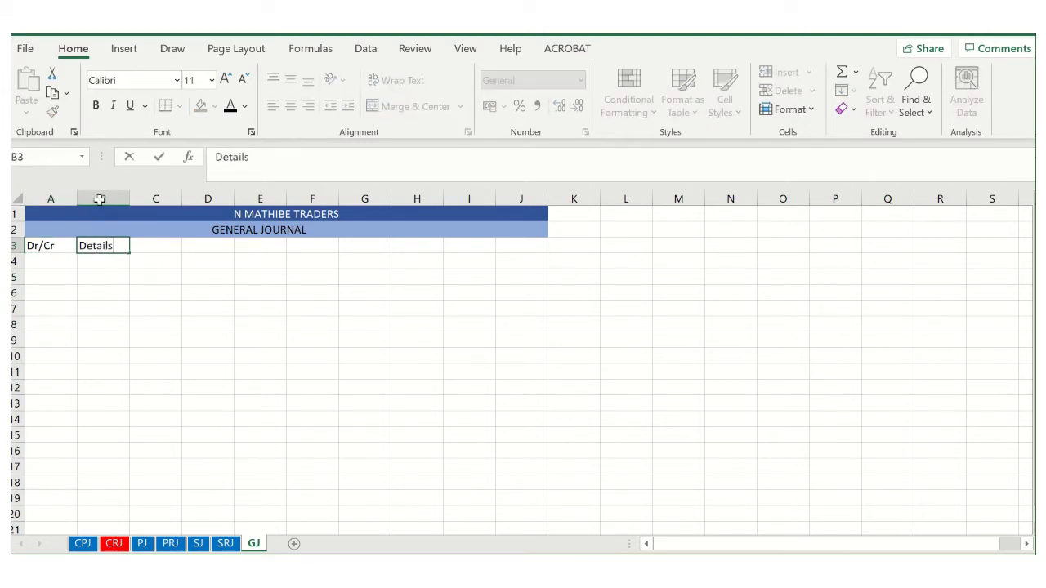
{"action": "left_click", "coordinate": [155, 243]}
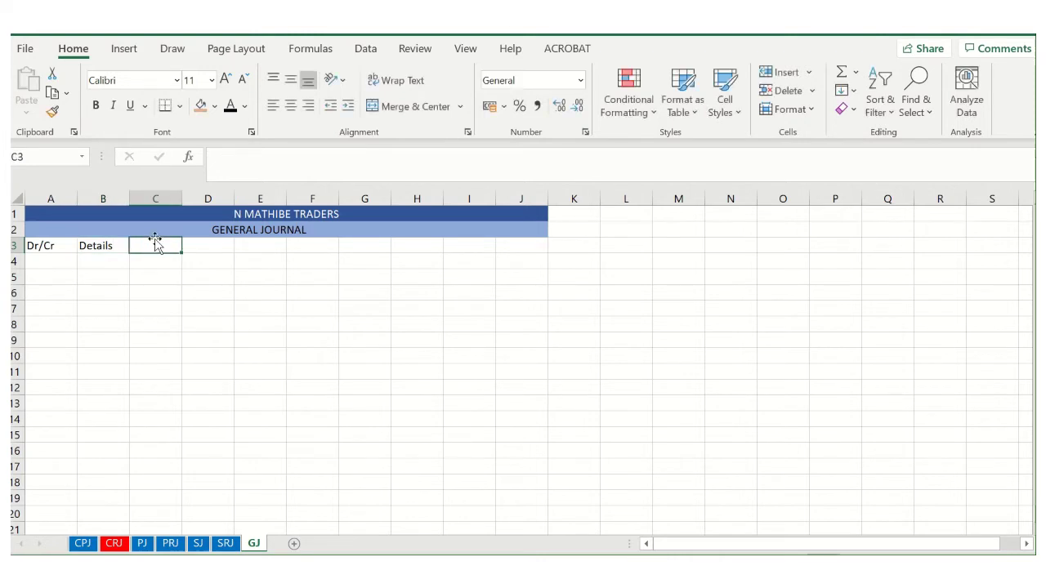
{"action": "type", "text": "Debits"}
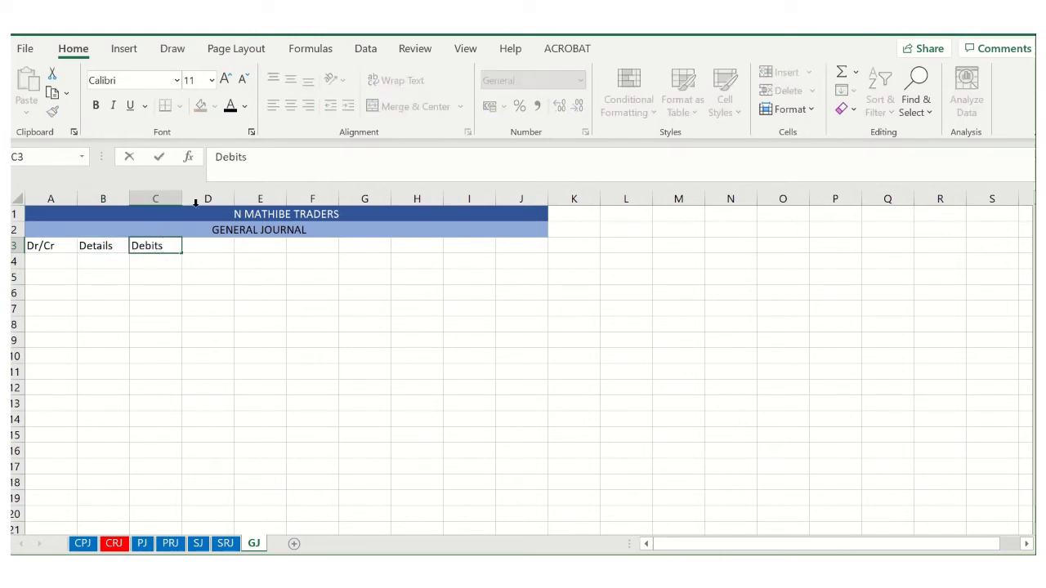
Enter the heading "Credit" in D3 and change the heading in C3 to "Debit"
{"action": "left_click", "coordinate": [221, 243]}
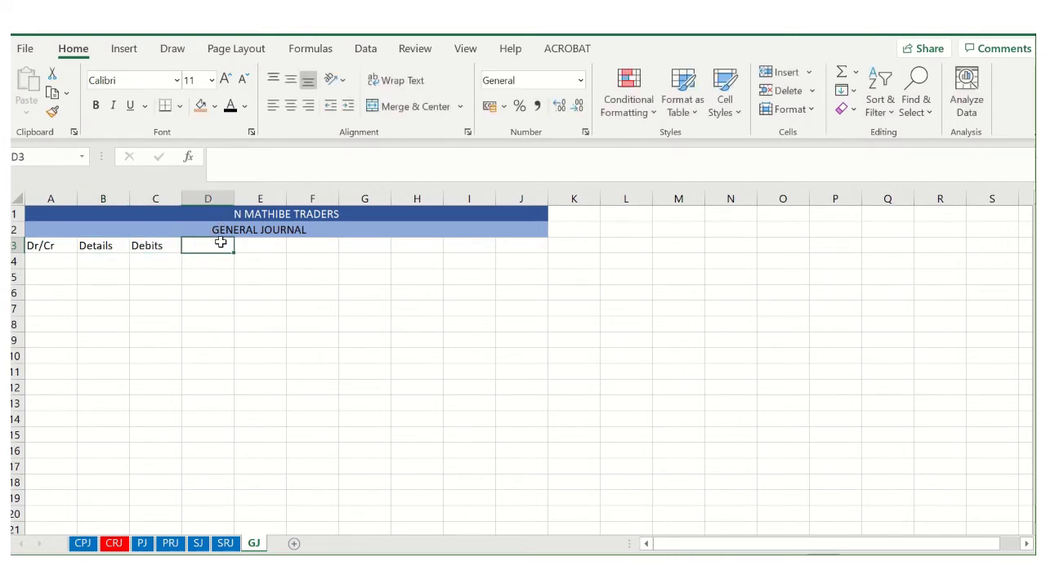
{"action": "type", "text": "Cre"}
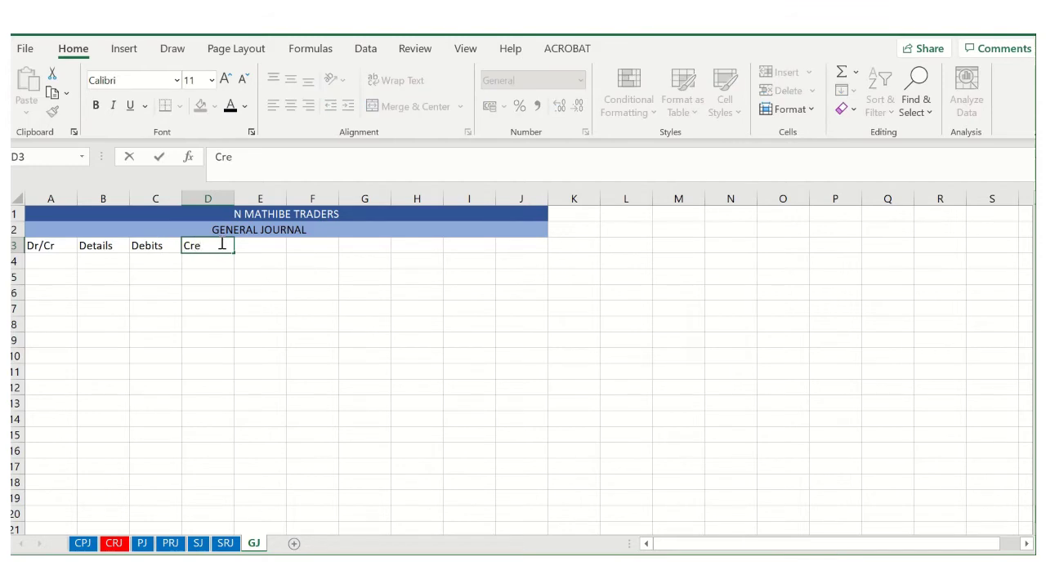
{"action": "type", "text": "dit"}
{"action": "double_click", "coordinate": [150, 244]}
{"action": "left_click", "coordinate": [167, 244]}
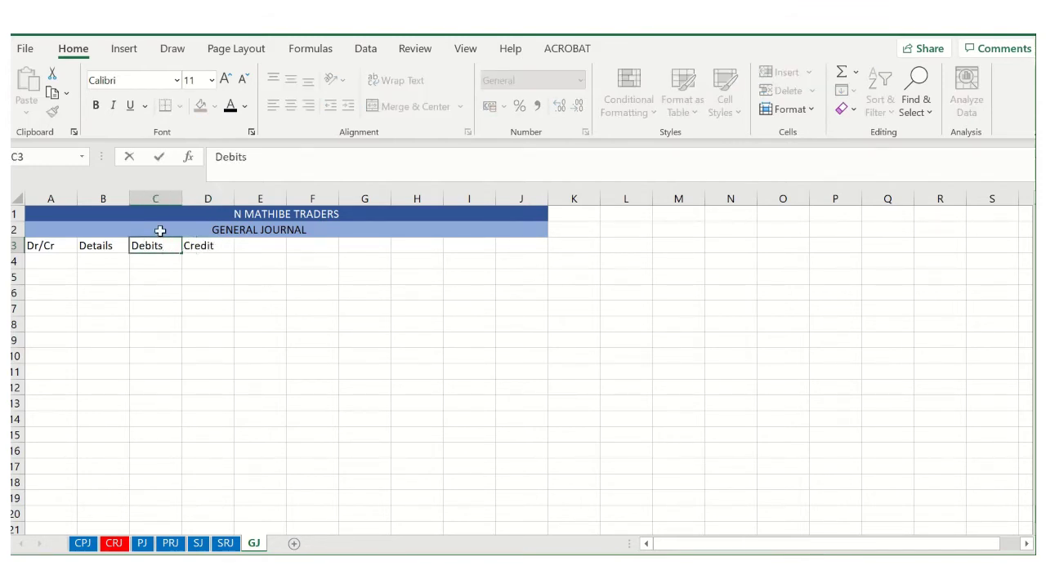
{"action": "left_click", "coordinate": [176, 307]}
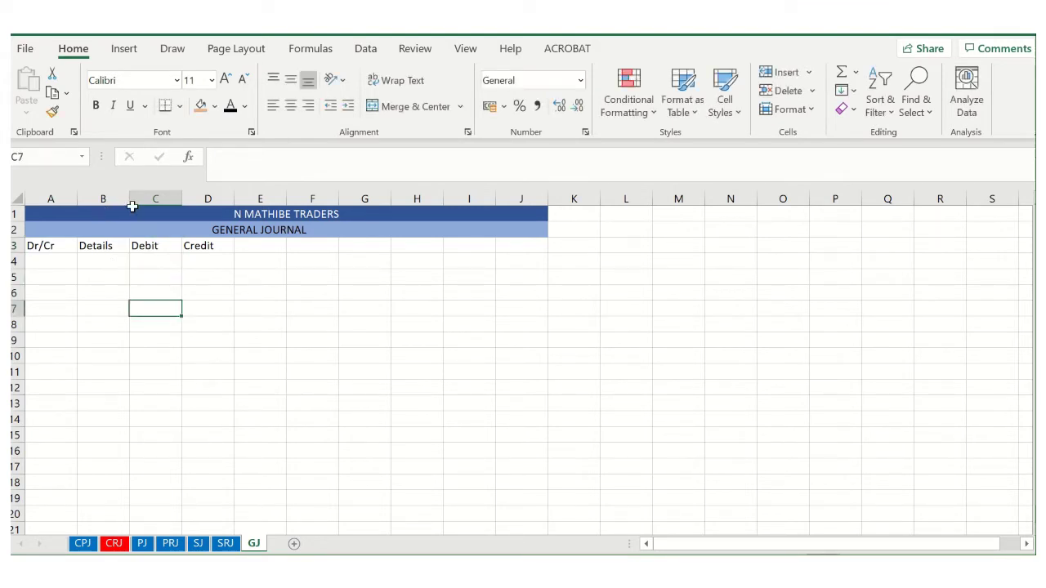
Widen the Details column B to about three times its width and fill the business name row 1 with yellow
{"action": "left_click_drag", "start_coordinate": [129, 203], "coordinate": [237, 231]}
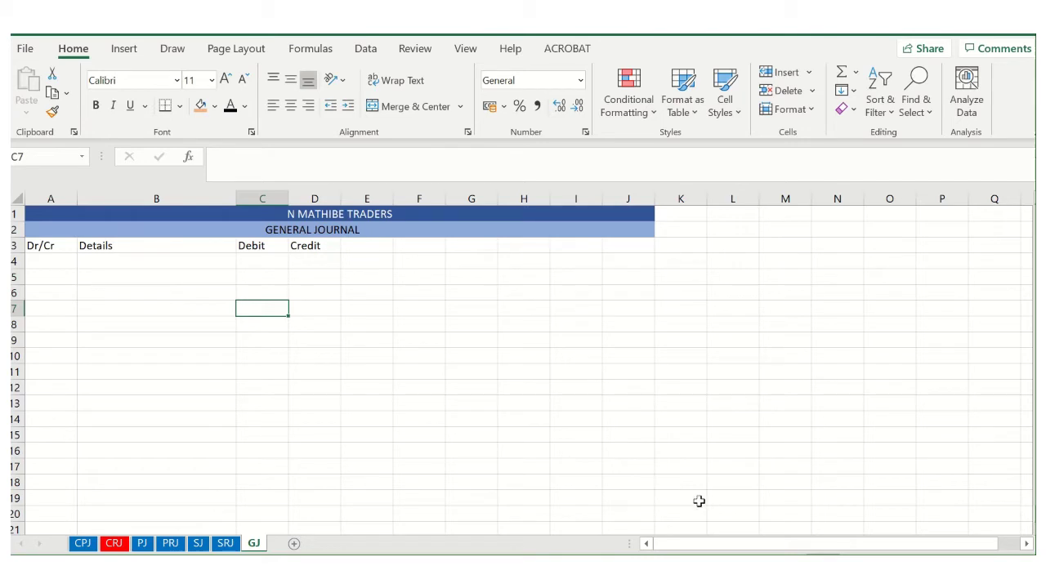
{"action": "left_click", "coordinate": [97, 211]}
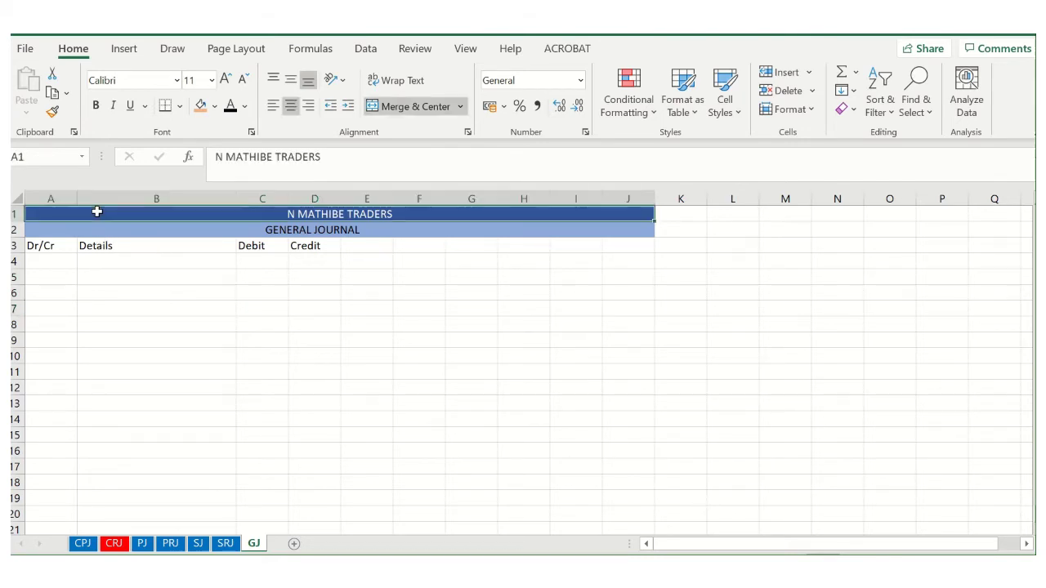
{"action": "left_click", "coordinate": [216, 106]}
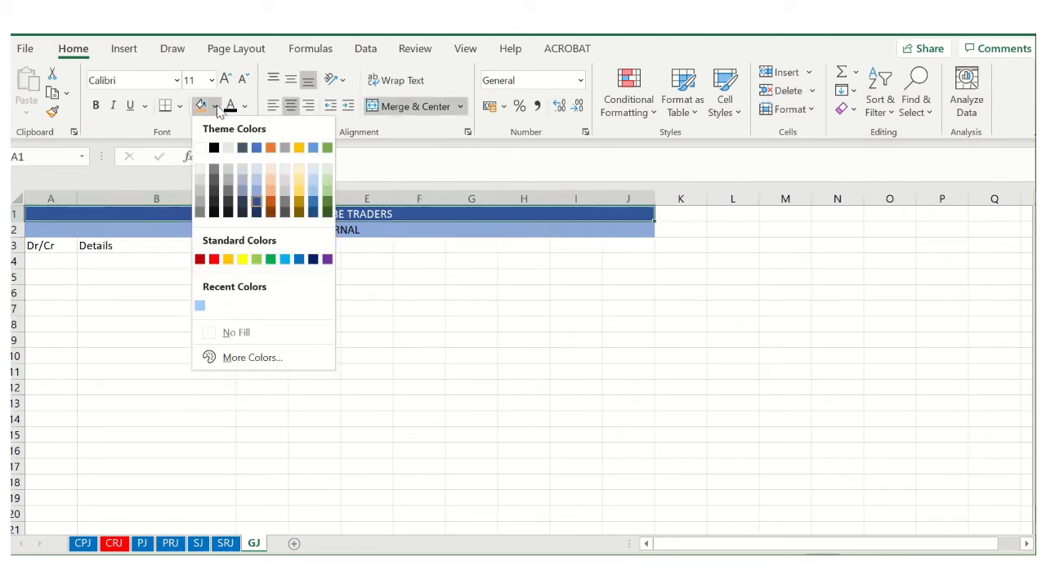
{"action": "left_click", "coordinate": [242, 260]}
Fill the merged "GENERAL JOURNAL" cell in row 2 with the custom light green #CDFC6E
{"action": "left_click", "coordinate": [155, 231]}
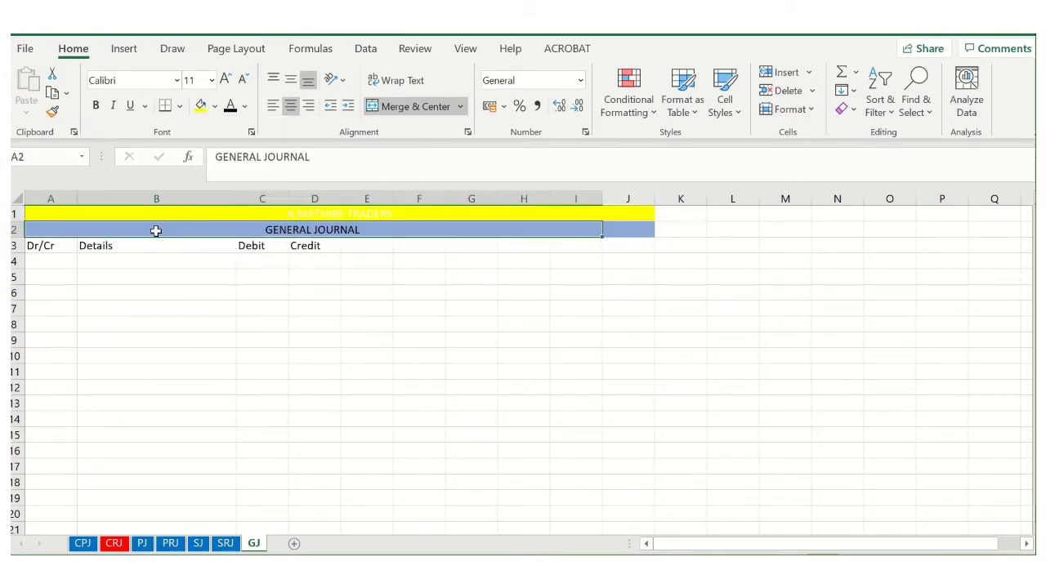
{"action": "left_click", "coordinate": [215, 107]}
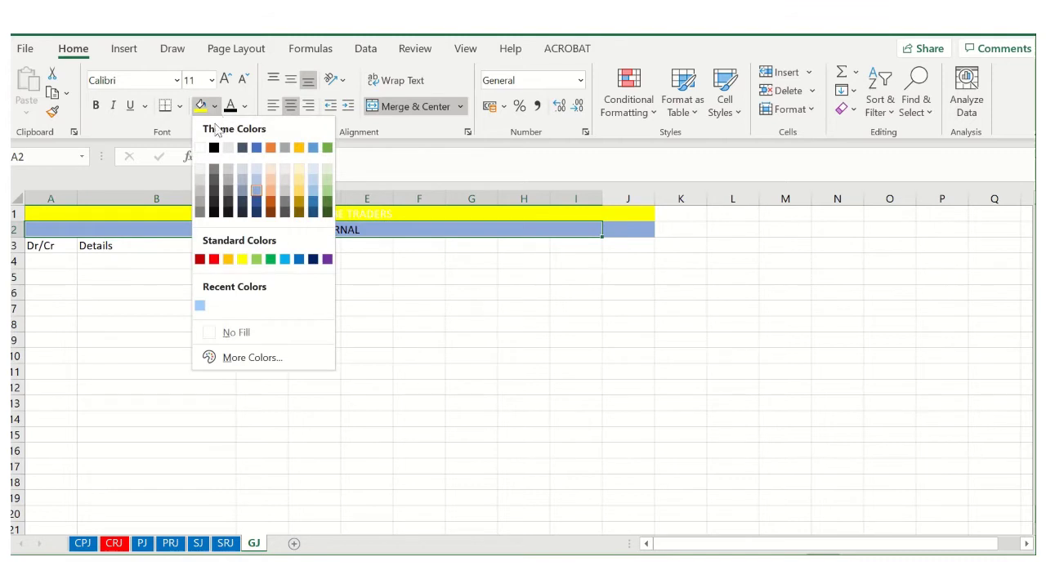
{"action": "left_click", "coordinate": [248, 359]}
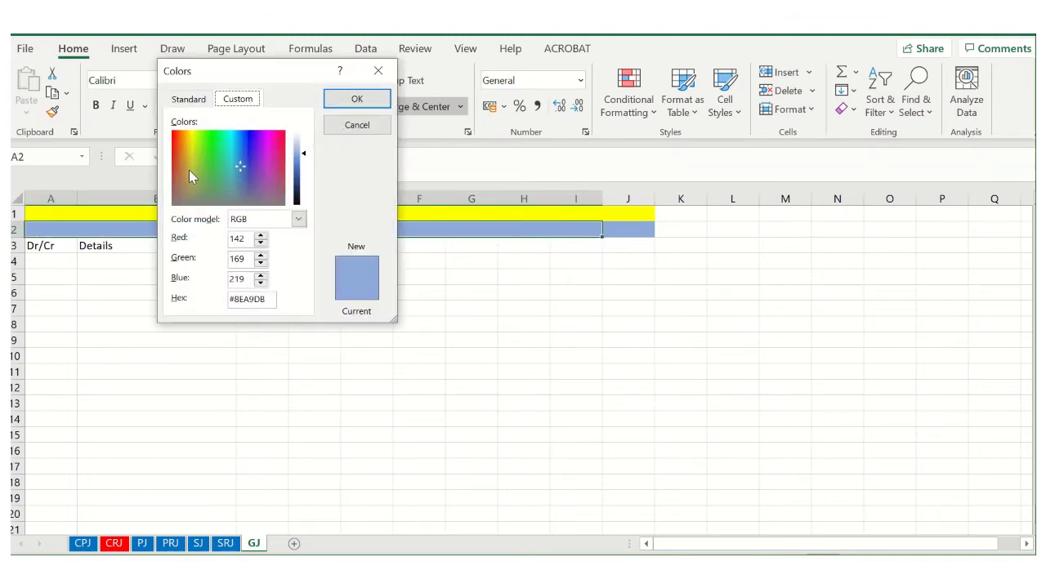
{"action": "left_click", "coordinate": [198, 140]}
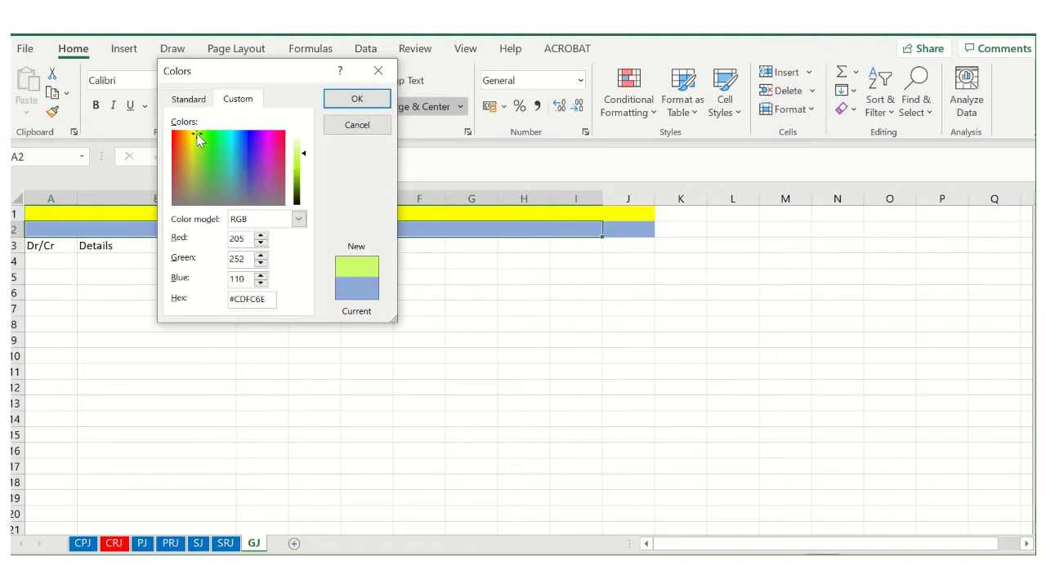
{"action": "left_click", "coordinate": [356, 102]}
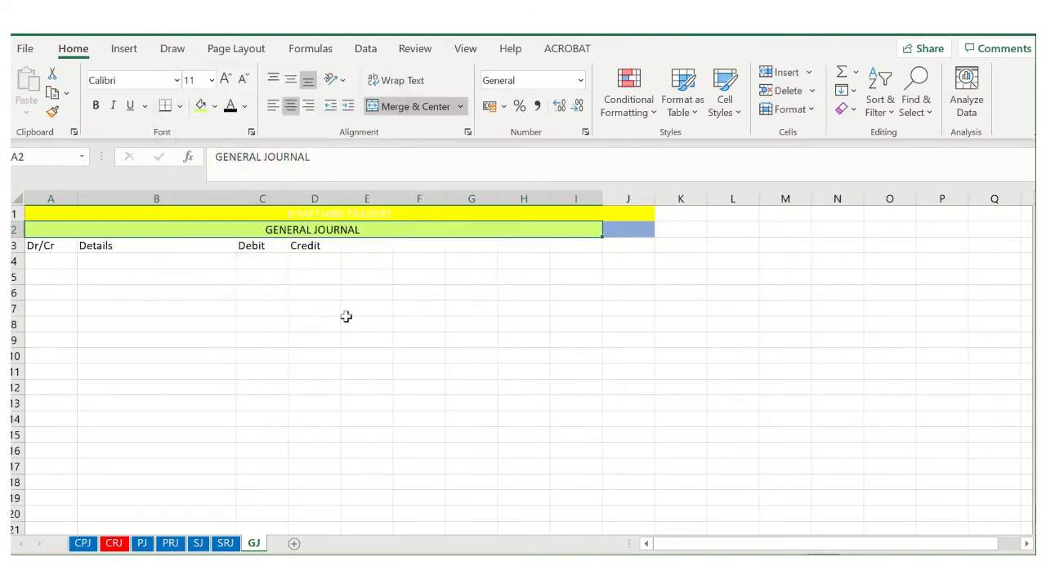
{"action": "left_click", "coordinate": [314, 339]}
Fill the column headings in A3:D3 with a pale yellow chosen from the standard colour palette
{"action": "left_click_drag", "start_coordinate": [40, 247], "coordinate": [304, 247]}
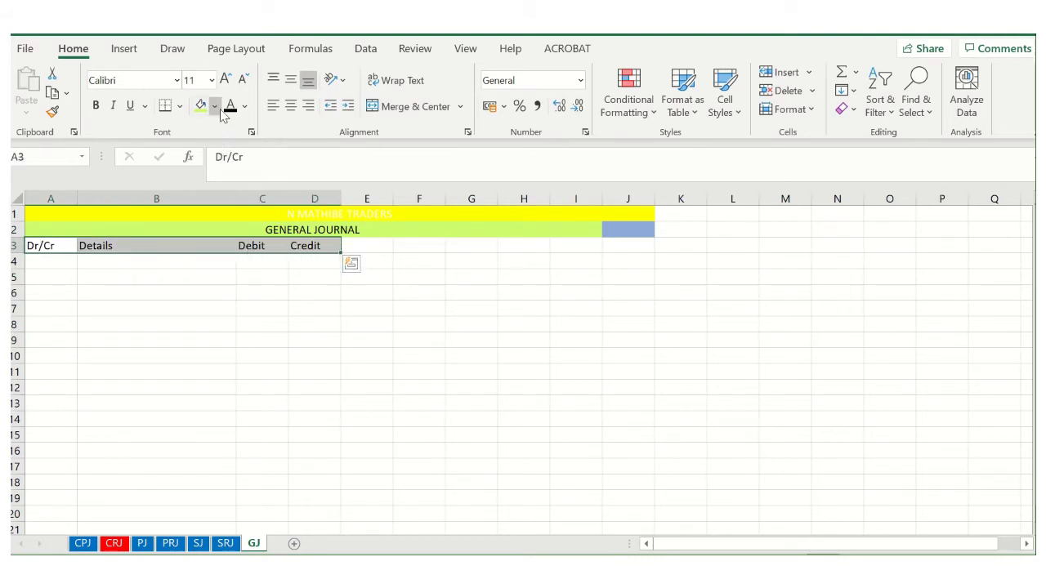
{"action": "left_click", "coordinate": [217, 108]}
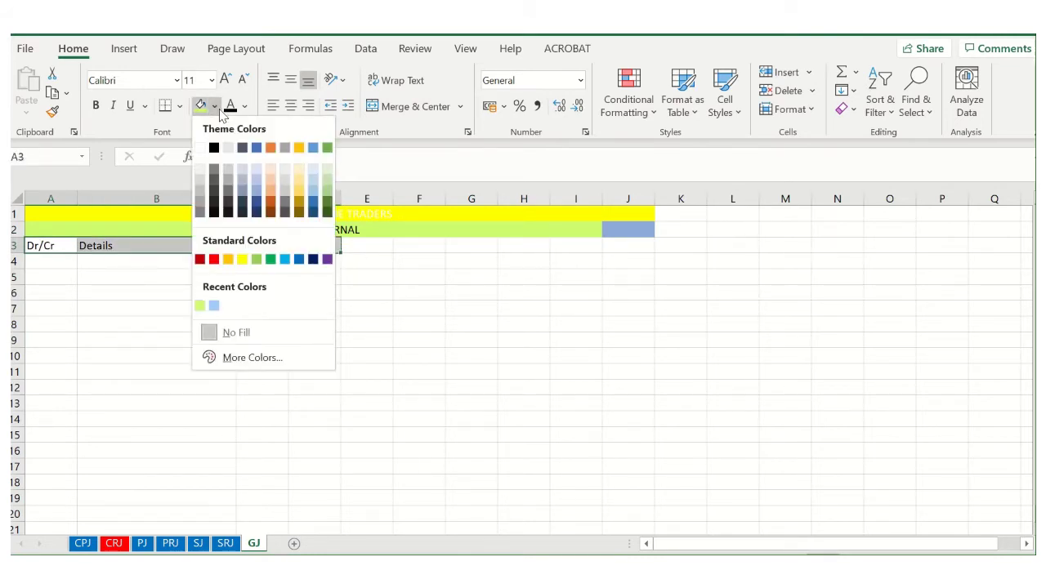
{"action": "left_click", "coordinate": [247, 360]}
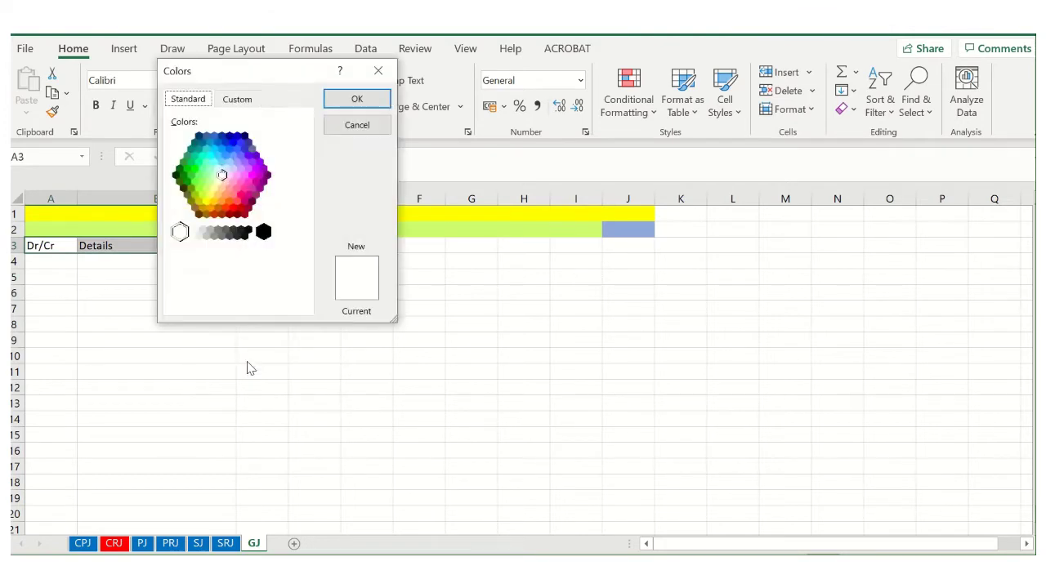
{"action": "left_click", "coordinate": [217, 183]}
{"action": "left_click", "coordinate": [351, 100]}
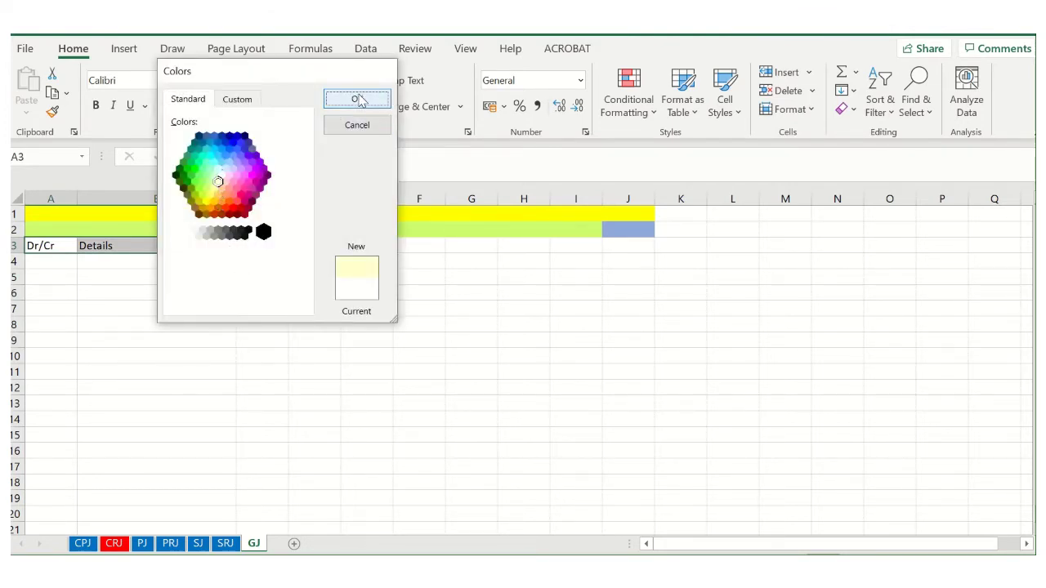
{"action": "left_click", "coordinate": [457, 515]}
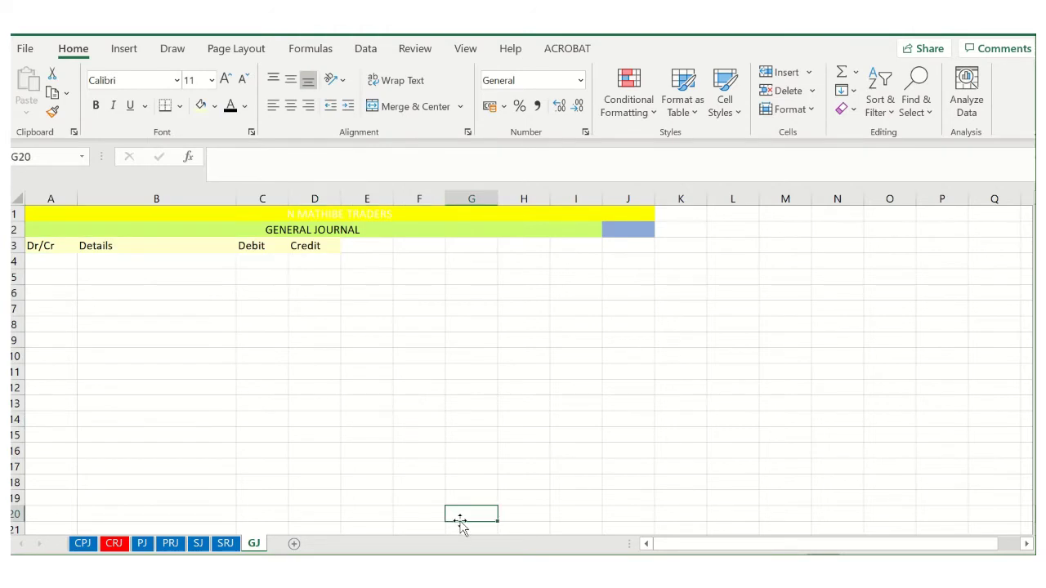
Set the font colour of the business name in row 1 to black
{"action": "left_click", "coordinate": [278, 212]}
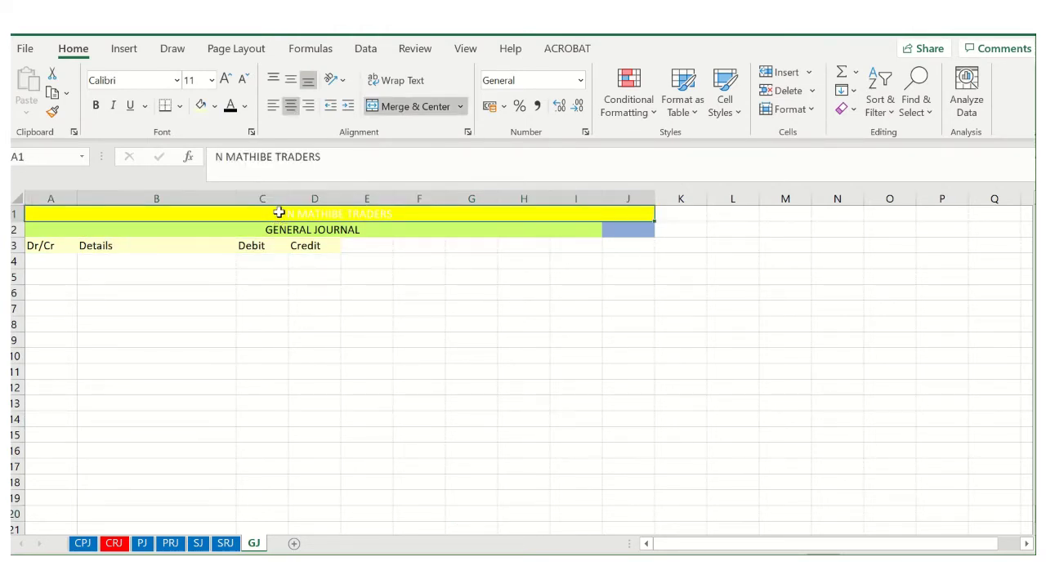
{"action": "left_click", "coordinate": [232, 109]}
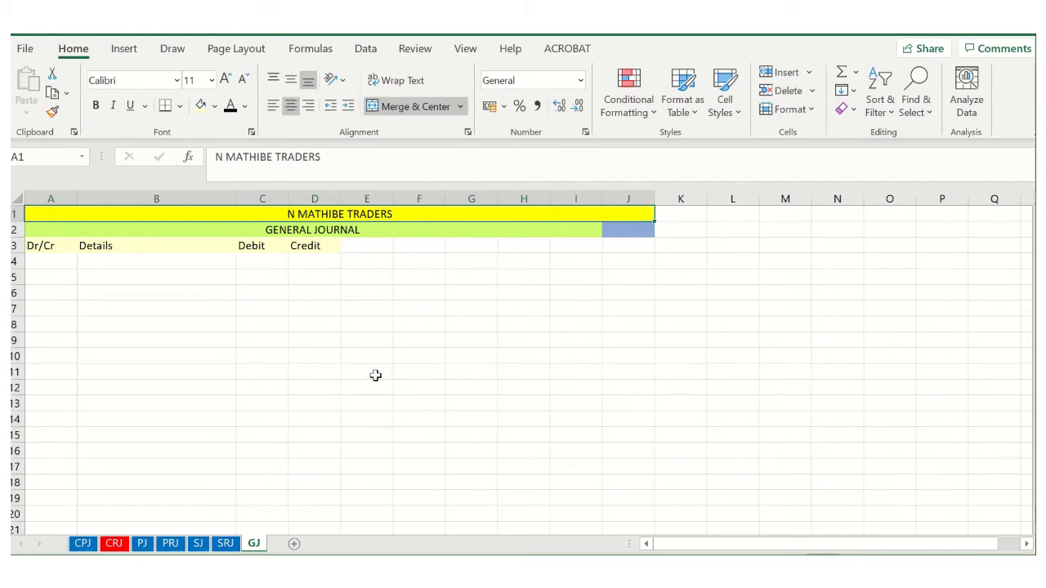
{"action": "left_click", "coordinate": [255, 382]}
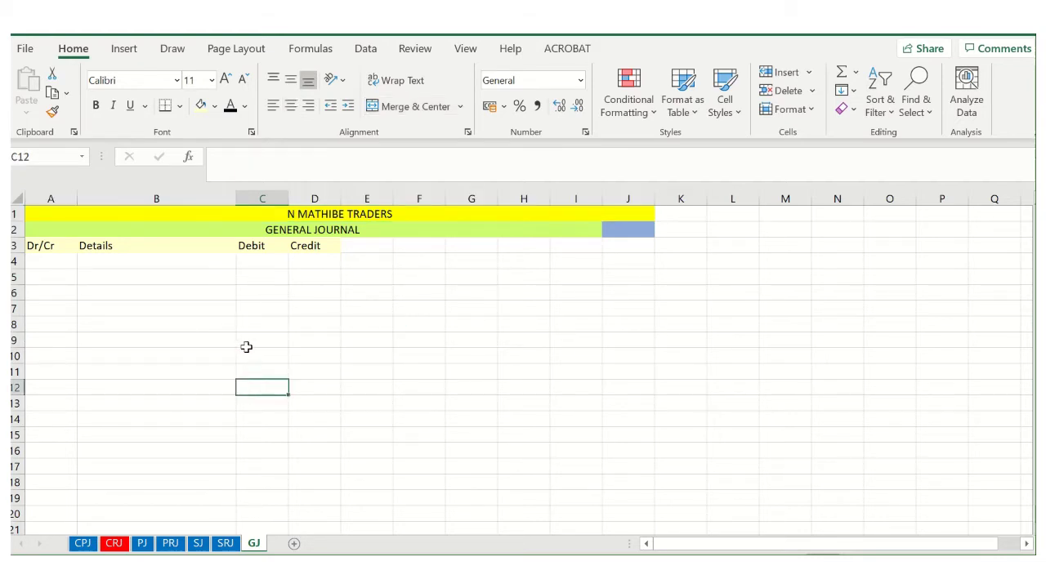
Unmerge the cells of both title rows, the business name in row 1 and "GENERAL JOURNAL" in row 2
{"action": "left_click", "coordinate": [28, 213]}
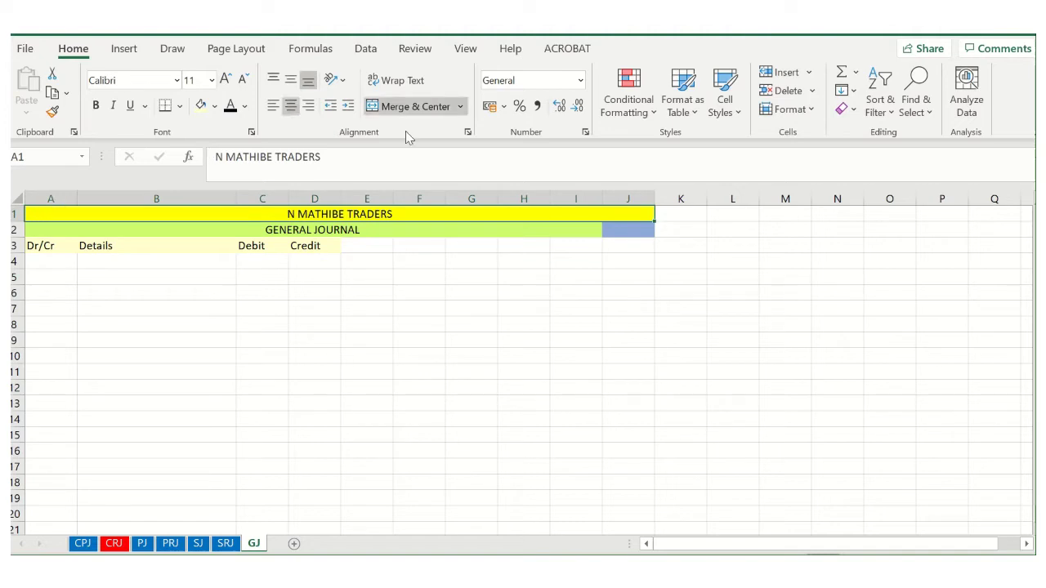
{"action": "left_click", "coordinate": [463, 108]}
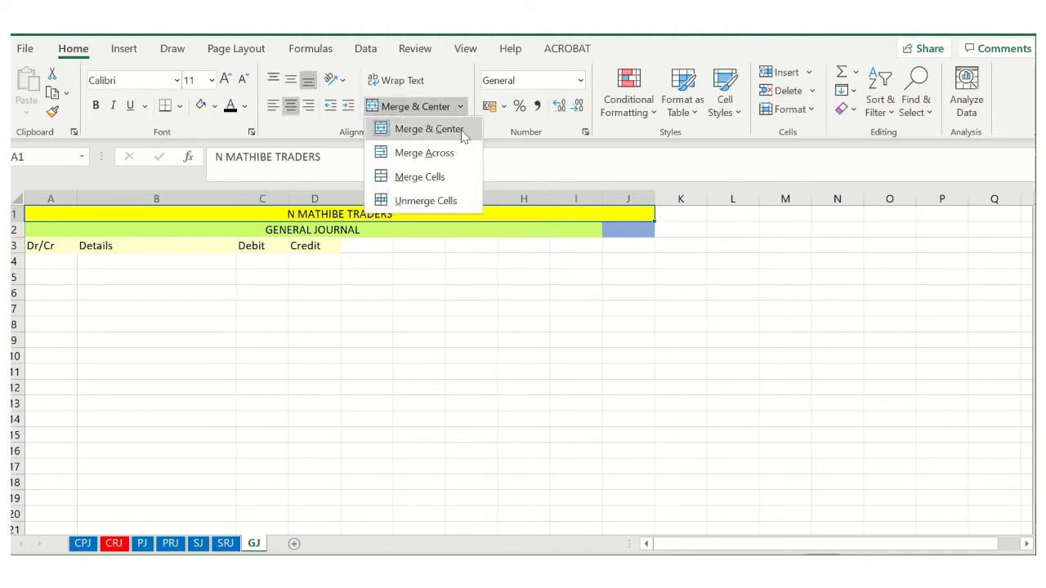
{"action": "left_click", "coordinate": [459, 202]}
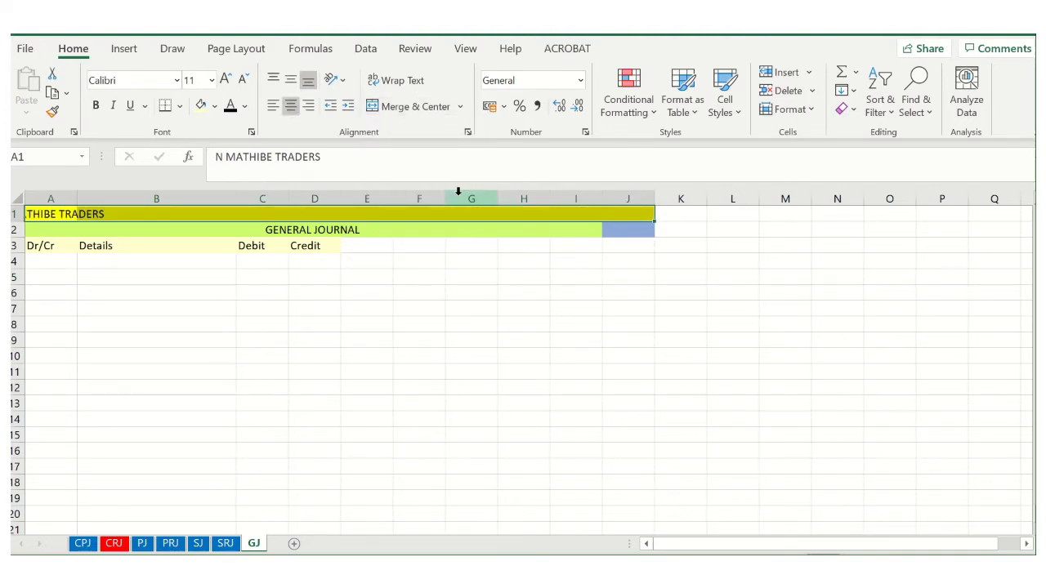
{"action": "left_click", "coordinate": [54, 228]}
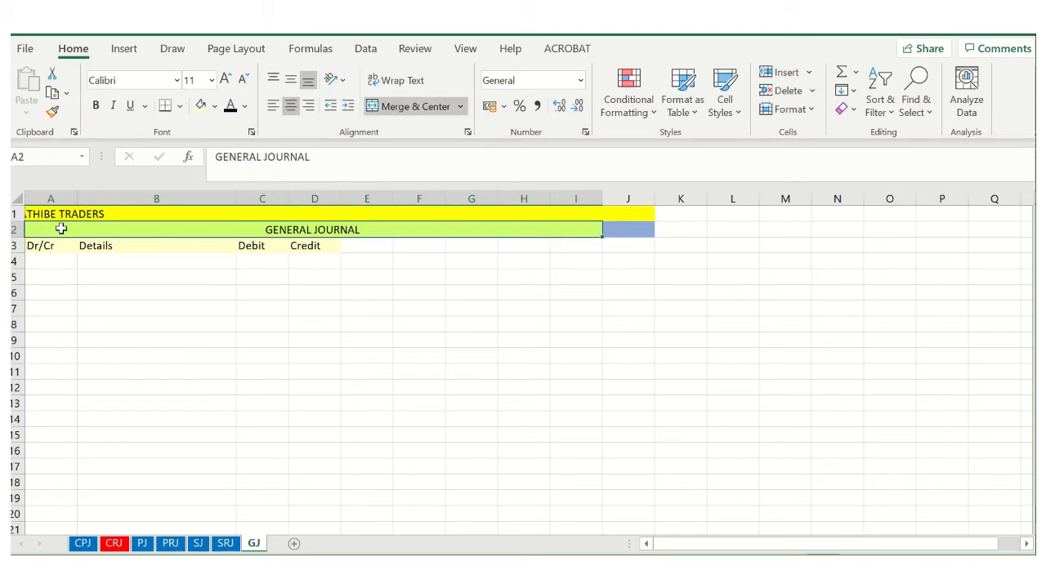
{"action": "left_click", "coordinate": [460, 107]}
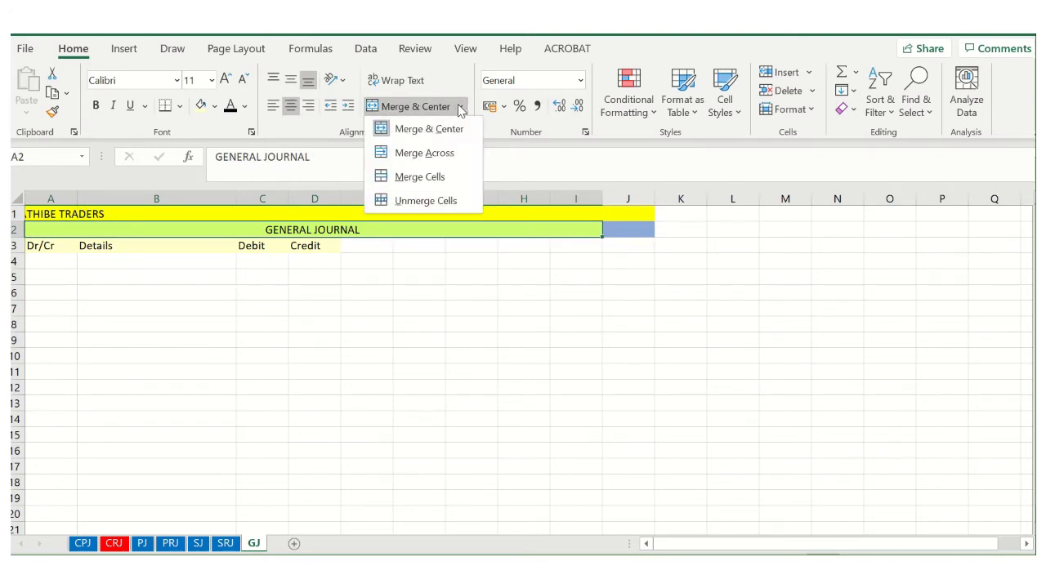
{"action": "left_click", "coordinate": [447, 199]}
{"action": "left_click", "coordinate": [158, 356]}
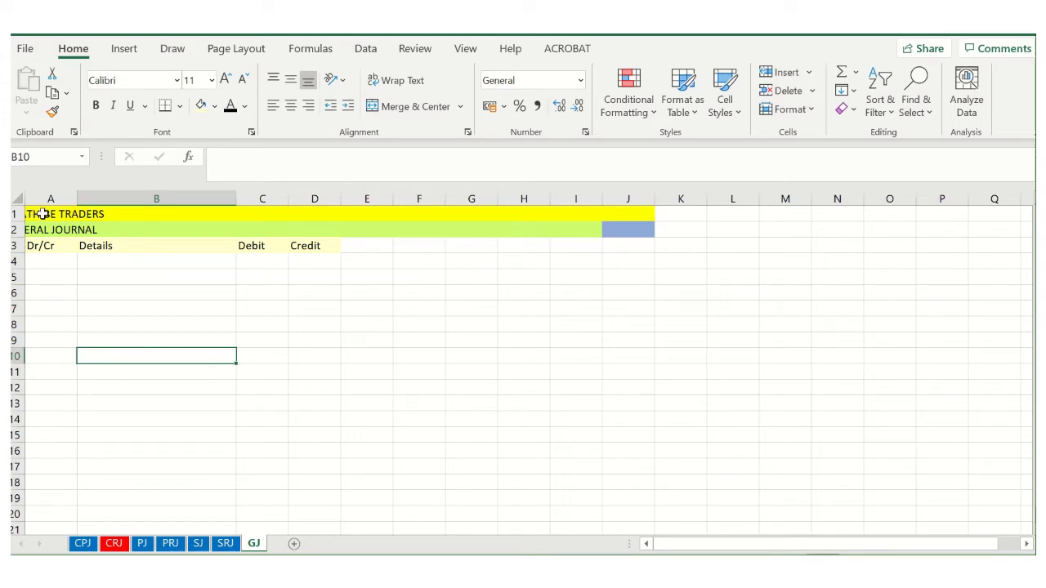
Left-align the two titles in cells A1:A2
{"action": "left_click_drag", "start_coordinate": [42, 213], "coordinate": [49, 230]}
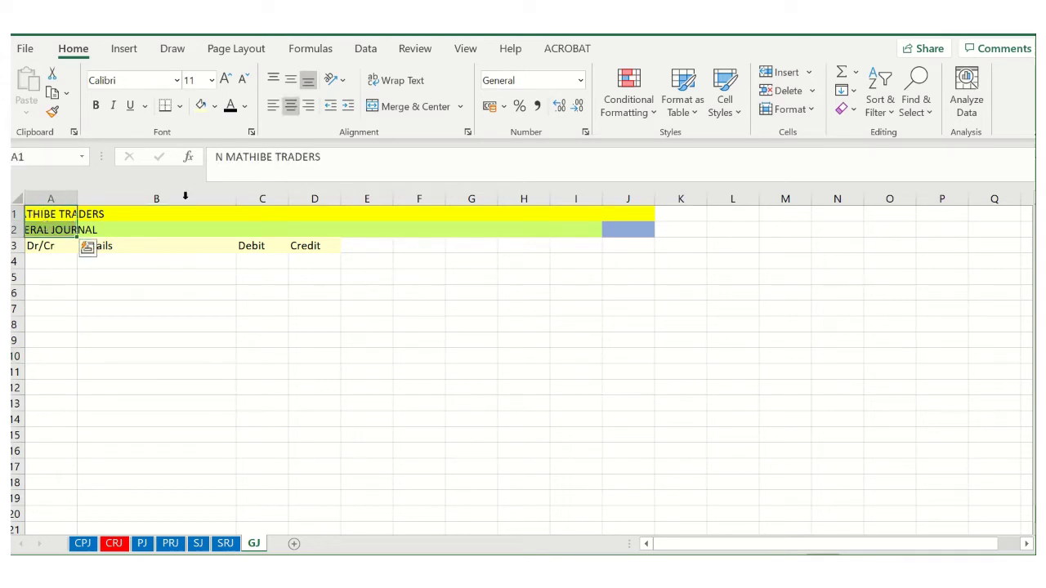
{"action": "left_click", "coordinate": [272, 110]}
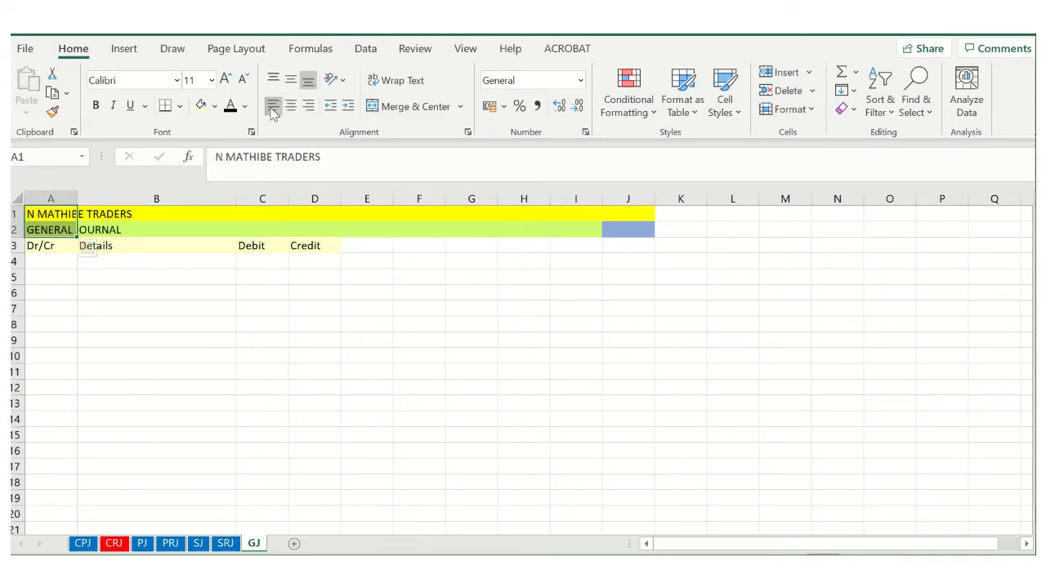
{"action": "left_click", "coordinate": [218, 382]}
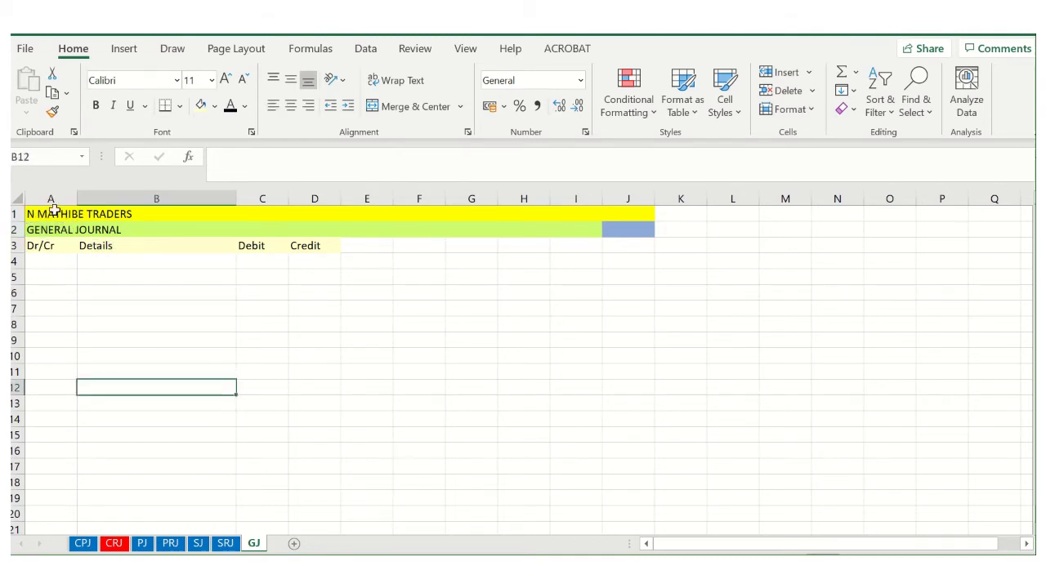
Merge and center the business name across A1:D1
{"action": "left_click_drag", "start_coordinate": [45, 212], "coordinate": [320, 228]}
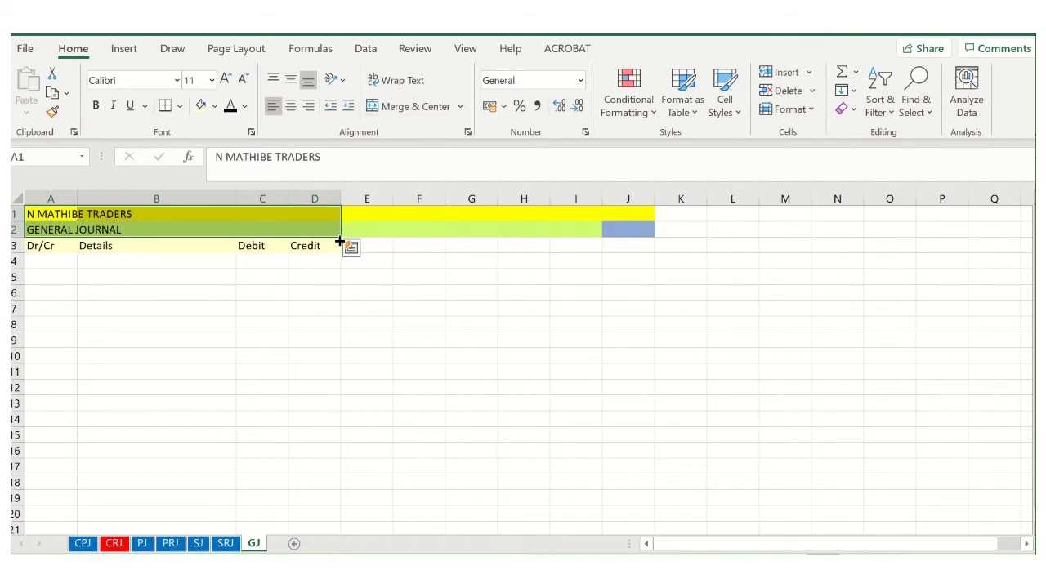
{"action": "left_click_drag", "start_coordinate": [67, 214], "coordinate": [341, 210]}
{"action": "left_click", "coordinate": [461, 107]}
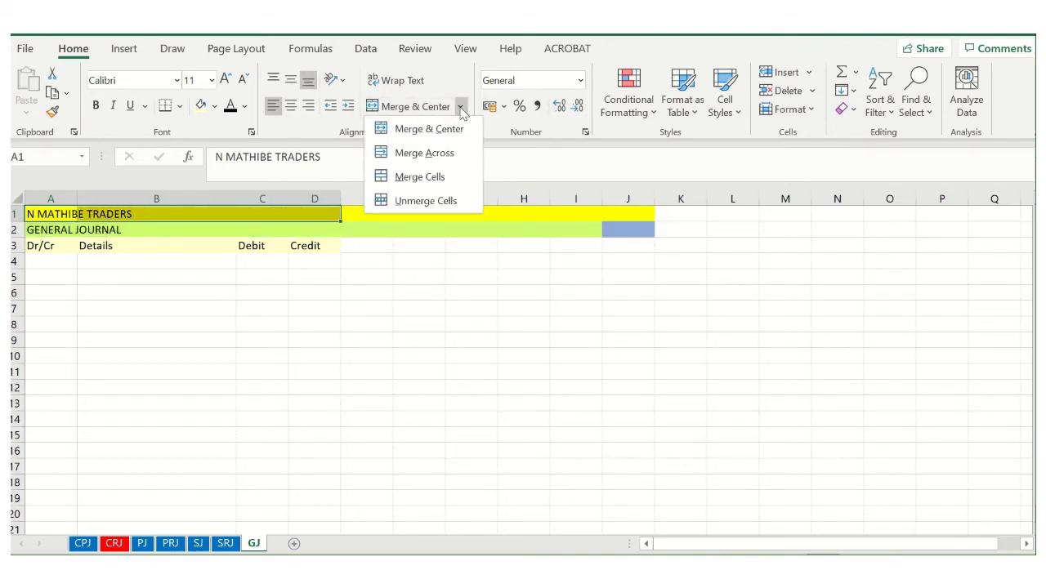
{"action": "left_click", "coordinate": [435, 131]}
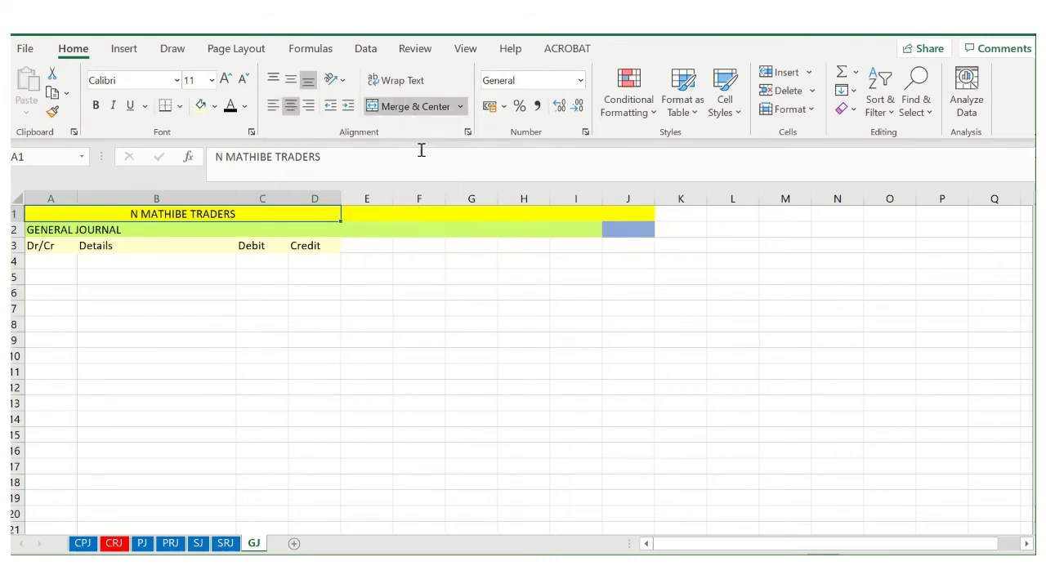
{"action": "left_click", "coordinate": [194, 343]}
Merge and center the "GENERAL JOURNAL" title across A2:D2
{"action": "left_click_drag", "start_coordinate": [70, 230], "coordinate": [313, 229]}
{"action": "left_click", "coordinate": [461, 108]}
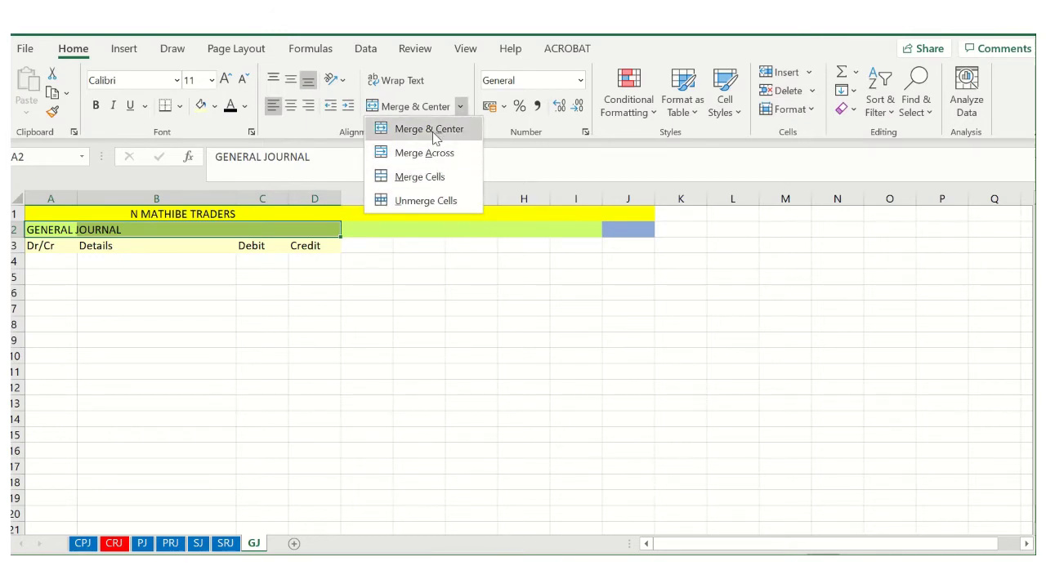
{"action": "left_click", "coordinate": [433, 130]}
{"action": "left_click", "coordinate": [404, 382]}
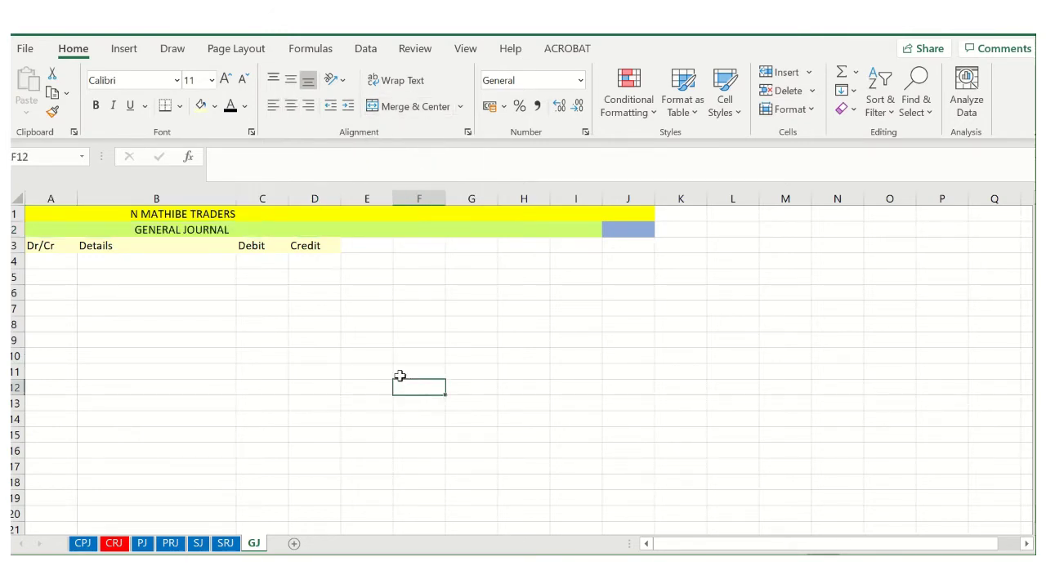
Remove the fill colour from the unused title-row cells E1:J2 beside the general journal headings
{"action": "left_click_drag", "start_coordinate": [362, 213], "coordinate": [637, 232]}
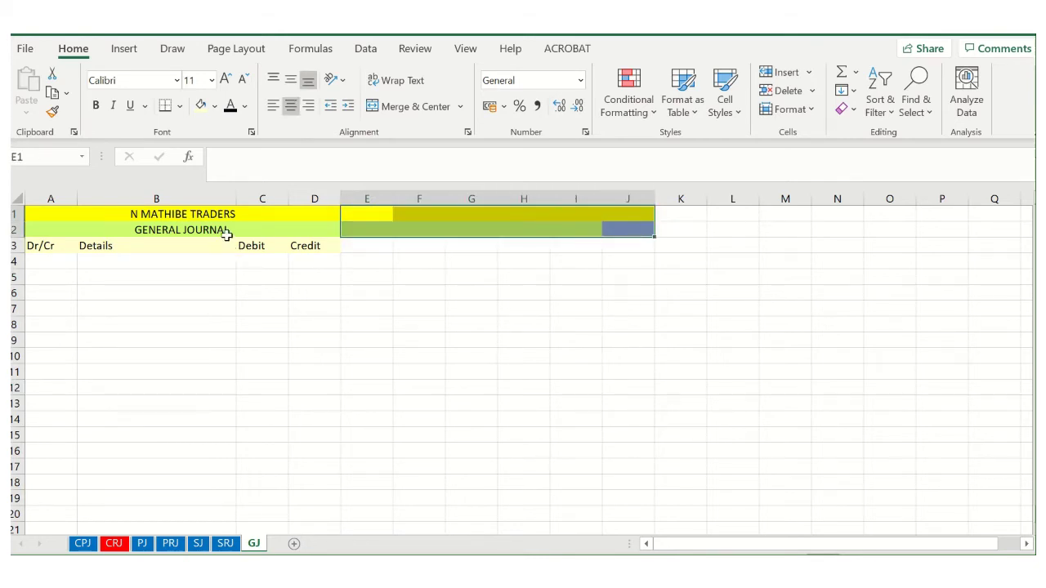
{"action": "left_click", "coordinate": [216, 107]}
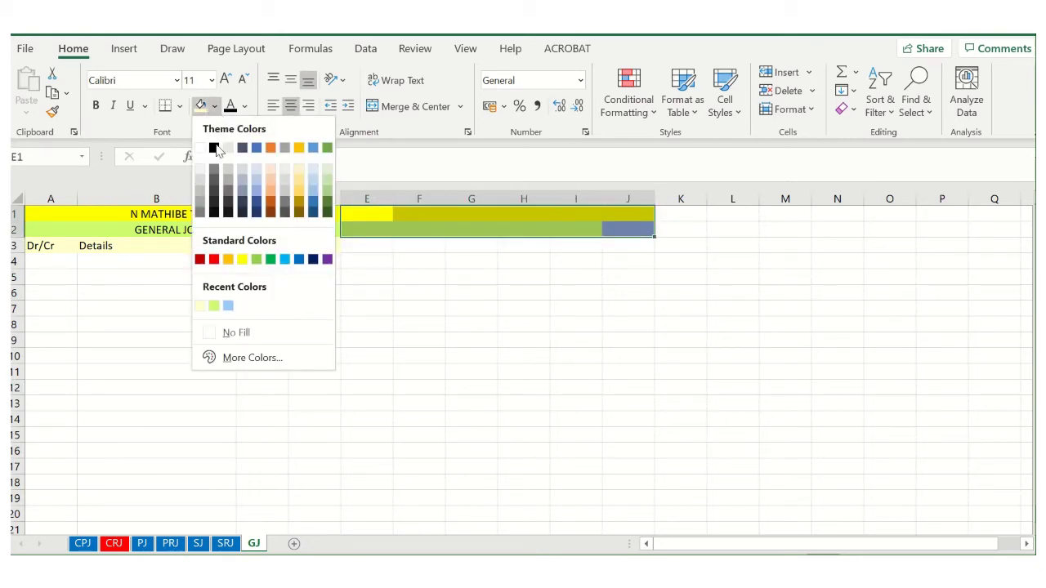
{"action": "left_click", "coordinate": [221, 328]}
{"action": "left_click", "coordinate": [613, 448]}
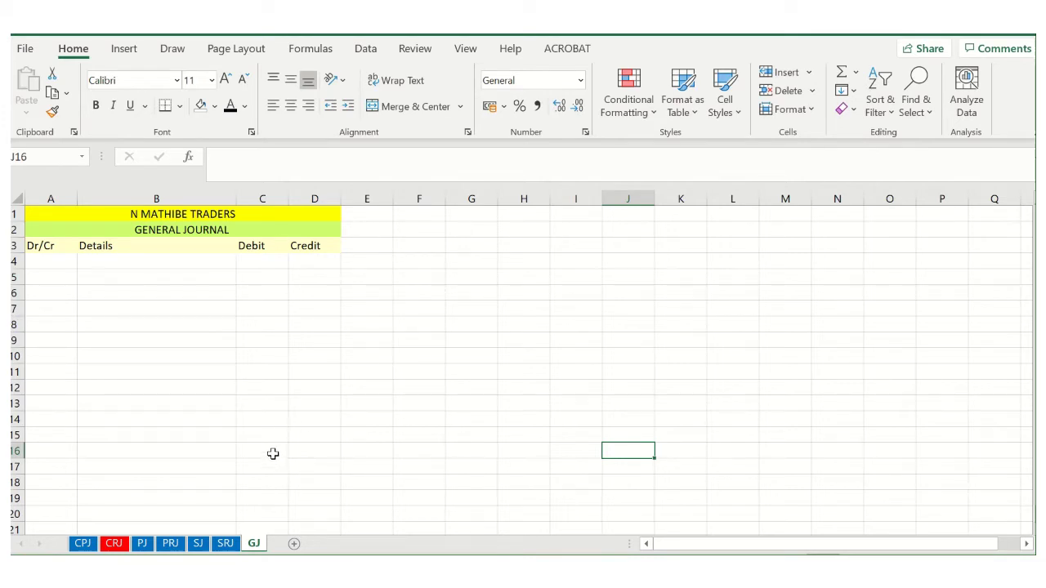
On the CPJ sheet, set the font colour of the voucher, date and details entries in A4:C4 to black
{"action": "mouse_move", "coordinate": [448, 41]}
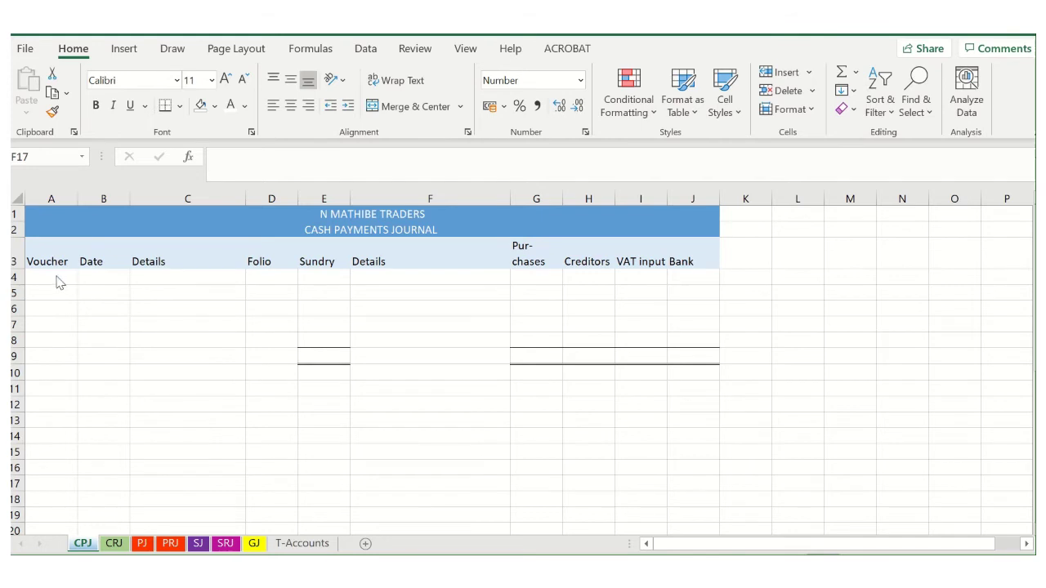
{"action": "left_click_drag", "start_coordinate": [47, 279], "coordinate": [175, 276]}
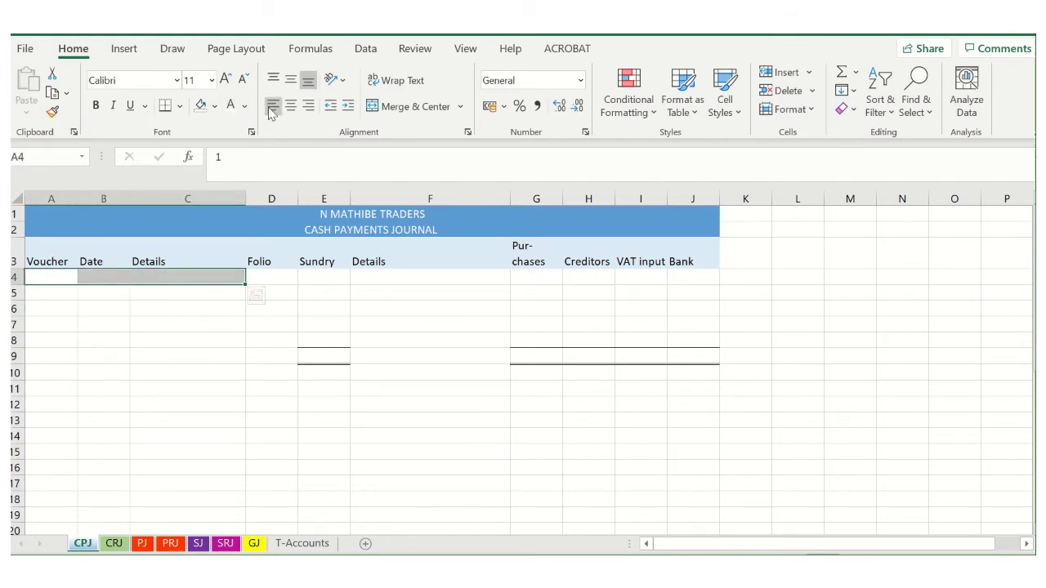
{"action": "left_click", "coordinate": [245, 105]}
{"action": "left_click", "coordinate": [243, 131]}
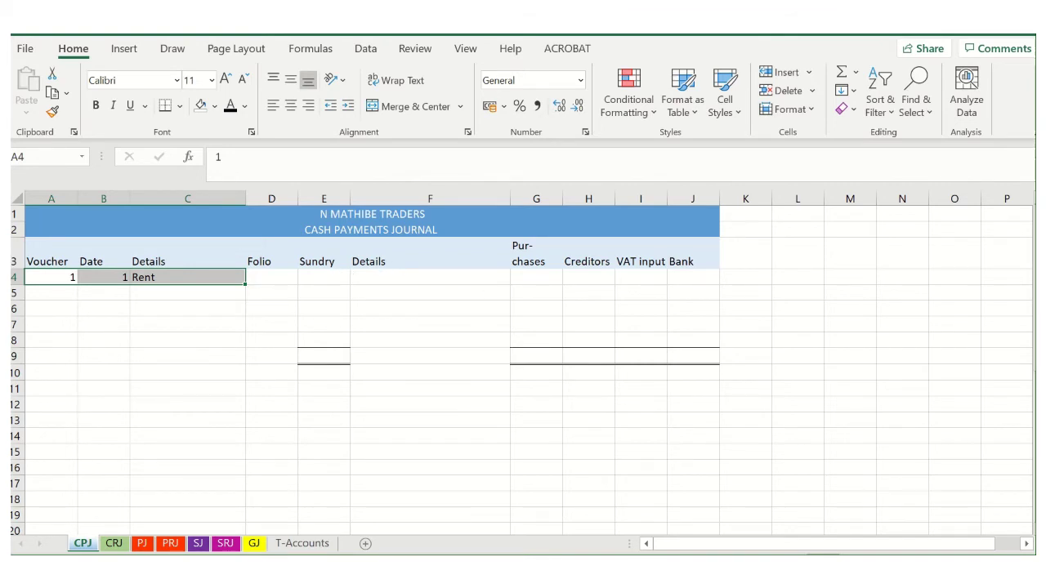
Set the font colour of the rent payment's VAT input in I4 and bank amount in J4 to black
{"action": "left_click", "coordinate": [641, 276]}
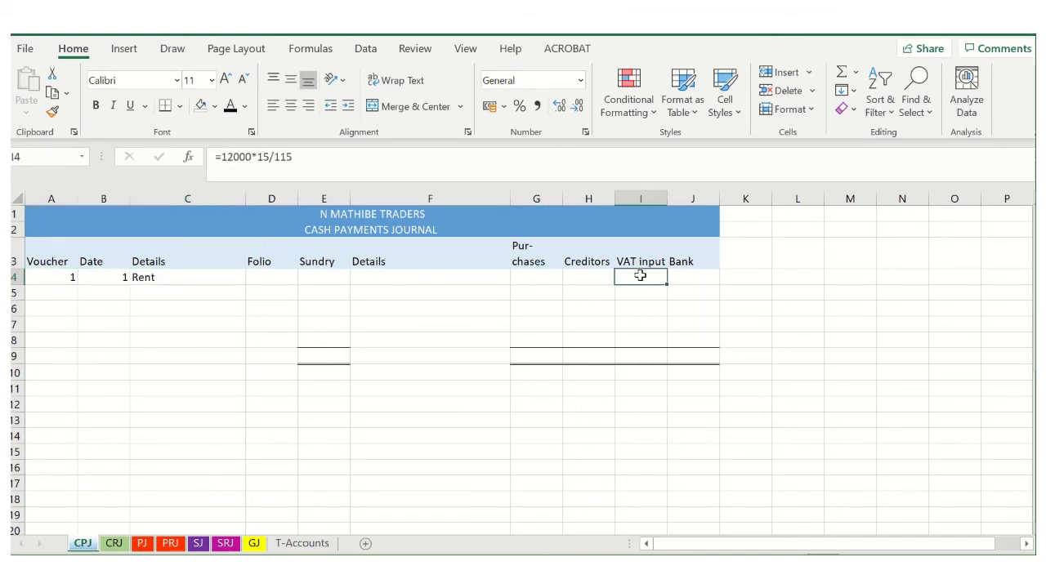
{"action": "left_click", "coordinate": [231, 107]}
{"action": "left_click", "coordinate": [686, 277]}
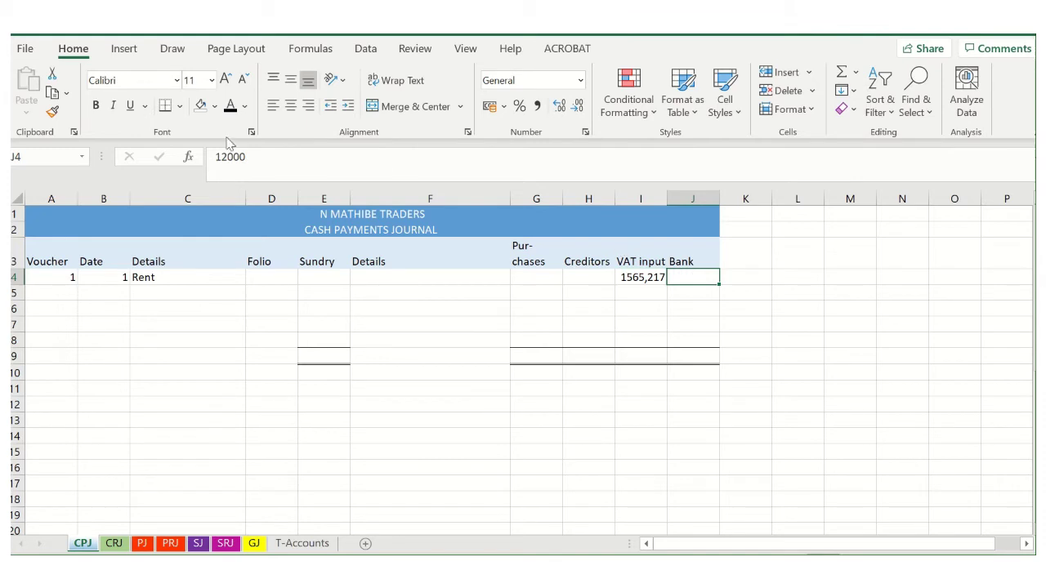
{"action": "left_click", "coordinate": [231, 110]}
Set the font colour of the rent payment's sundry amount in E4 and its details in F4 to black
{"action": "left_click", "coordinate": [331, 278]}
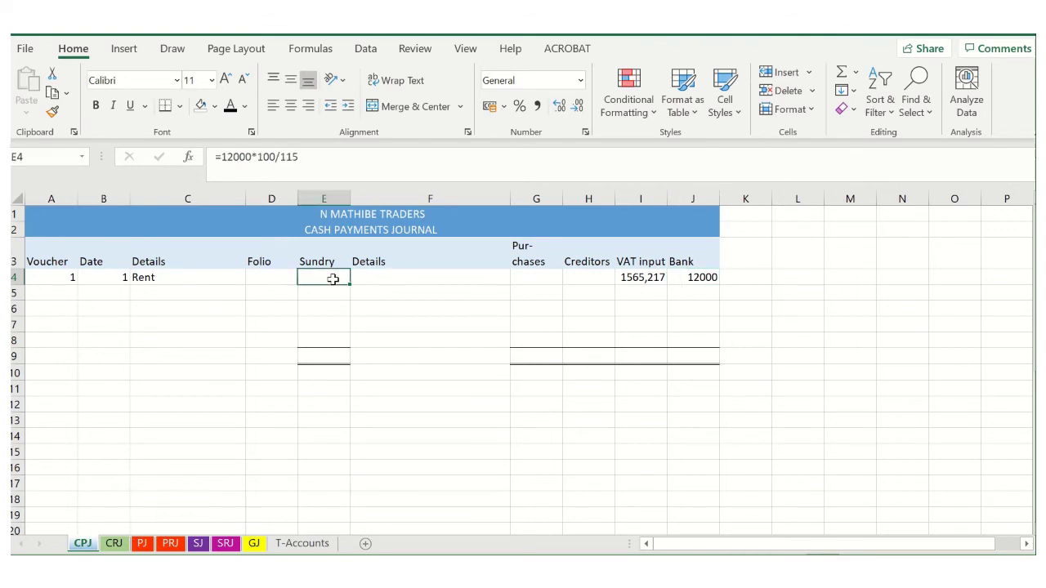
{"action": "left_click", "coordinate": [231, 108]}
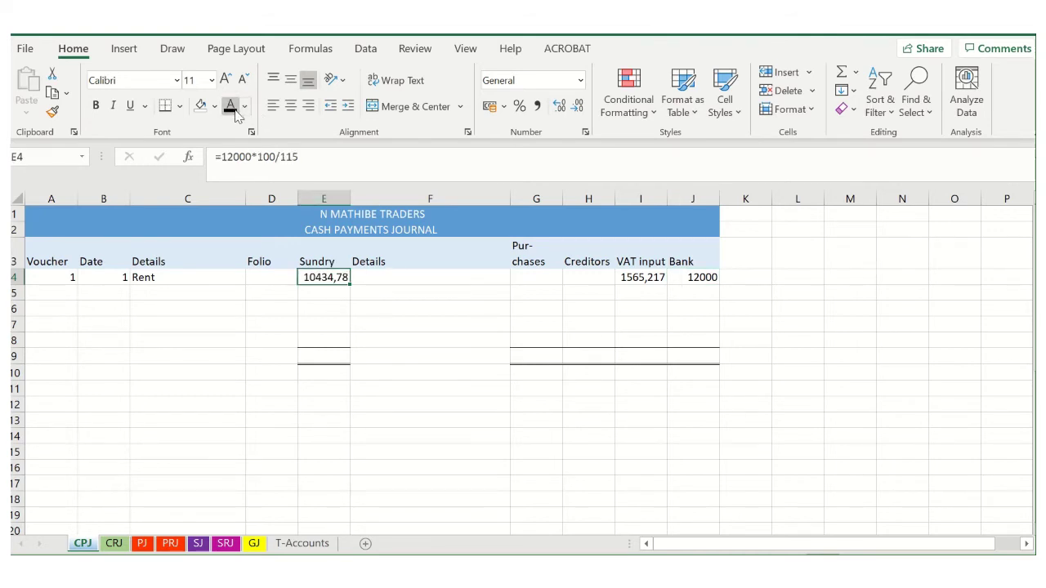
{"action": "left_click", "coordinate": [427, 275]}
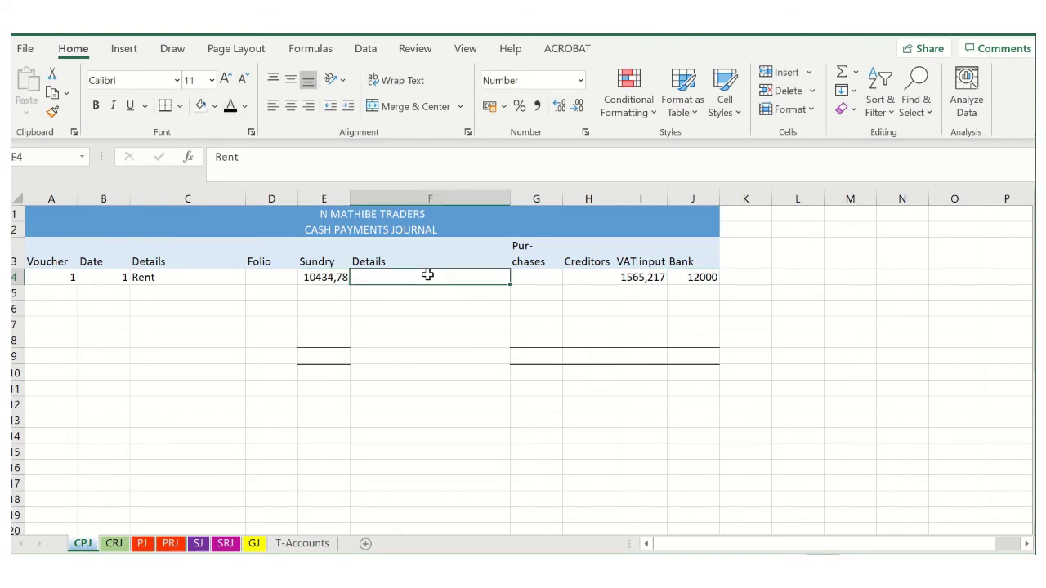
{"action": "left_click", "coordinate": [233, 109]}
Format the Sundry column E as Number with a thousands separator and 0 decimal places
{"action": "left_click", "coordinate": [318, 194]}
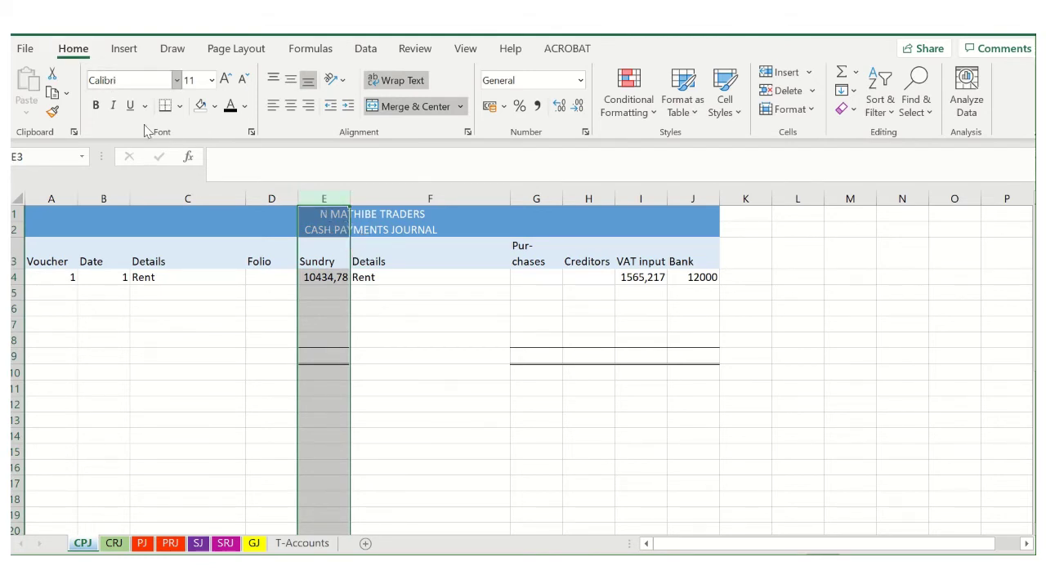
{"action": "left_click", "coordinate": [585, 134]}
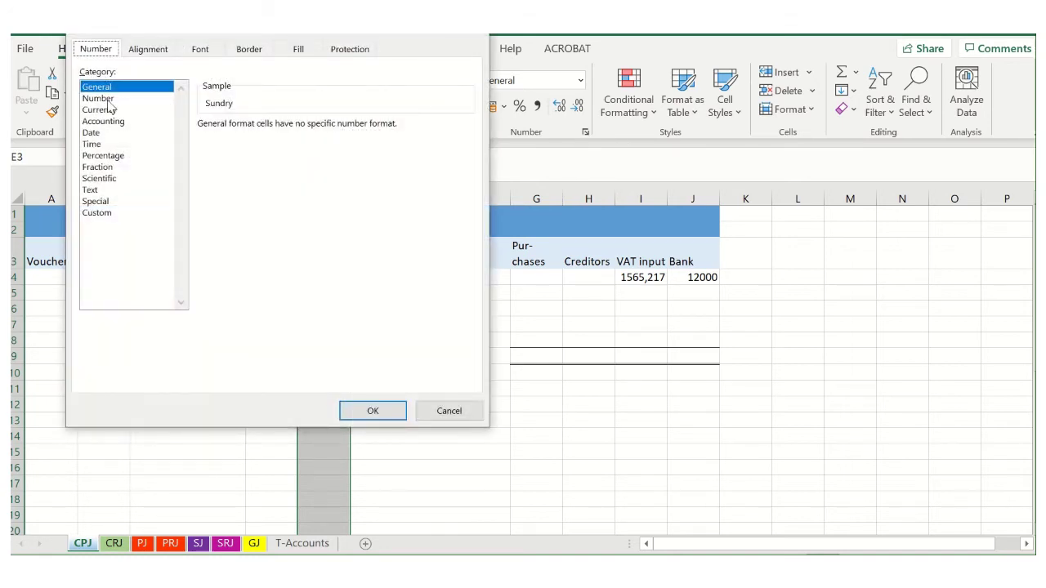
{"action": "left_click", "coordinate": [109, 99]}
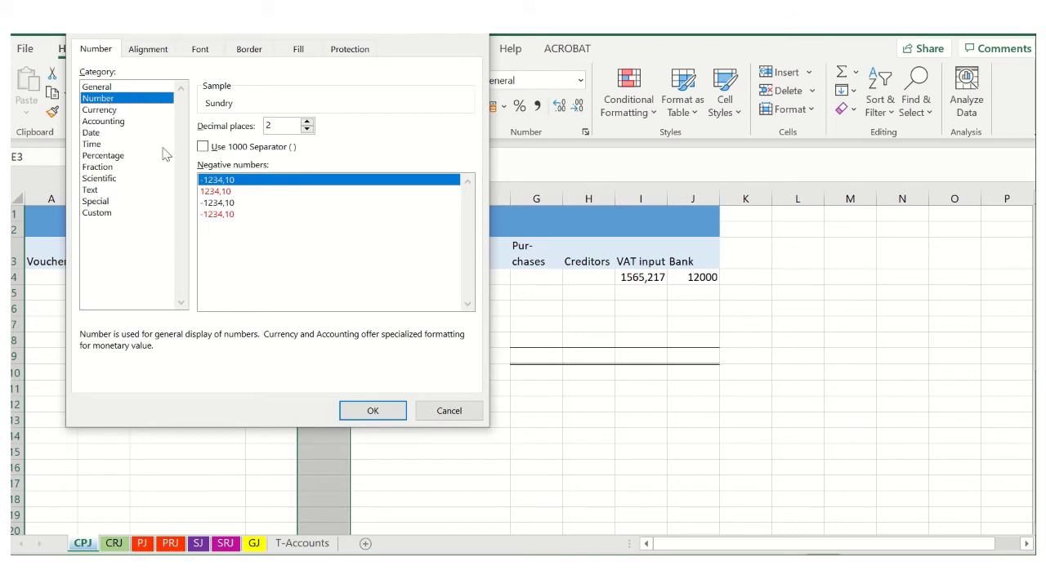
{"action": "left_click", "coordinate": [203, 150]}
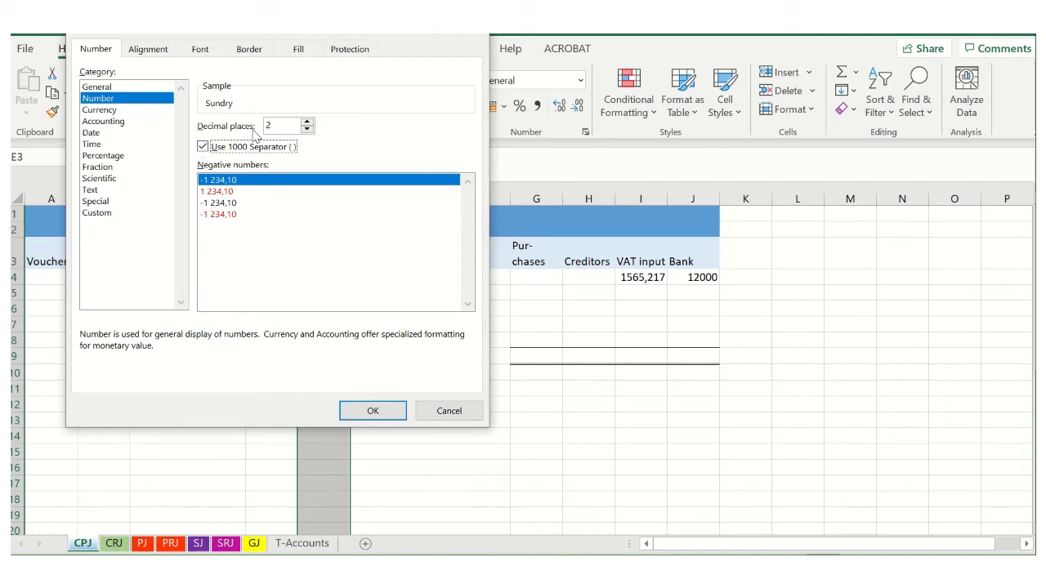
{"action": "left_click", "coordinate": [307, 129]}
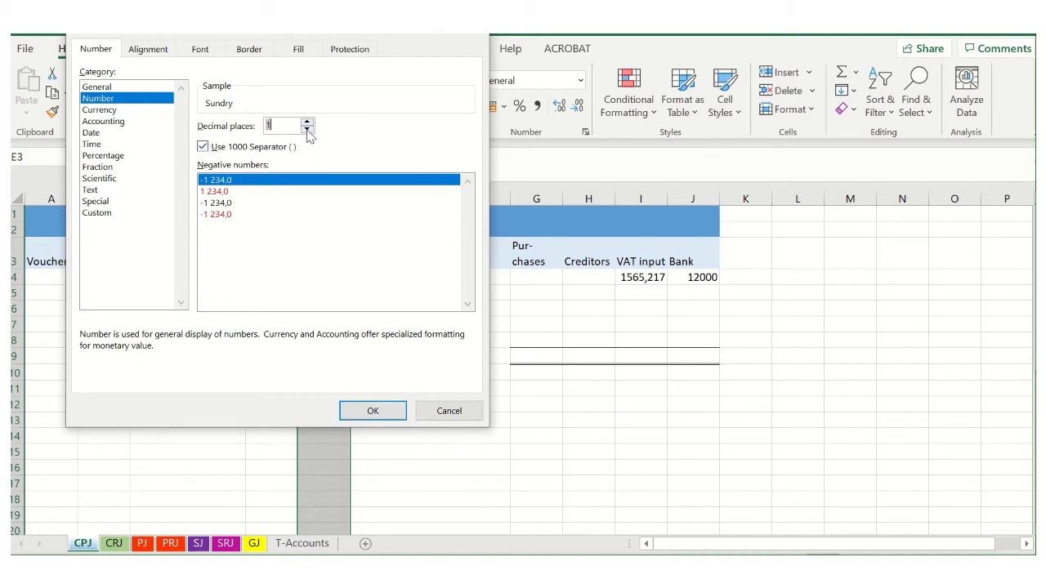
{"action": "left_click", "coordinate": [307, 129]}
{"action": "left_click", "coordinate": [356, 412]}
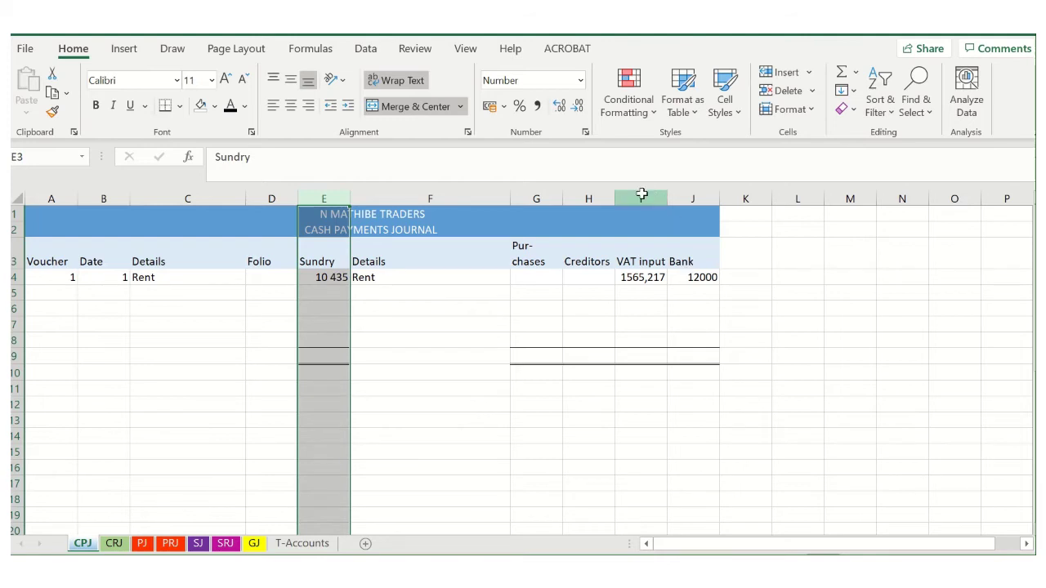
Format columns G to J, Purchases through Bank, as Number with a thousands separator and 0 decimal places
{"action": "left_click_drag", "start_coordinate": [642, 195], "coordinate": [695, 196]}
{"action": "left_click", "coordinate": [546, 197]}
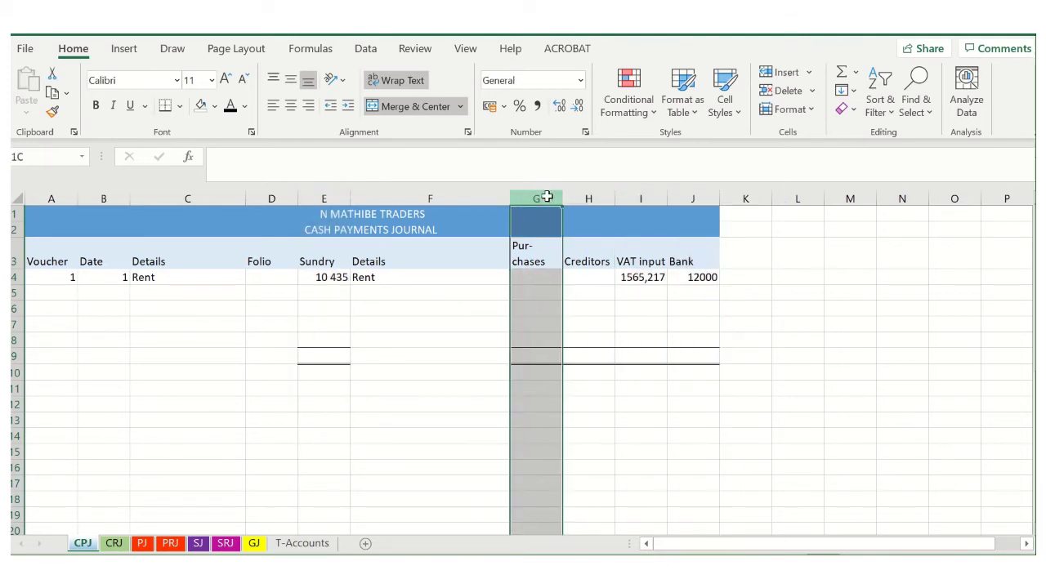
{"action": "left_click_drag", "start_coordinate": [546, 197], "coordinate": [696, 234]}
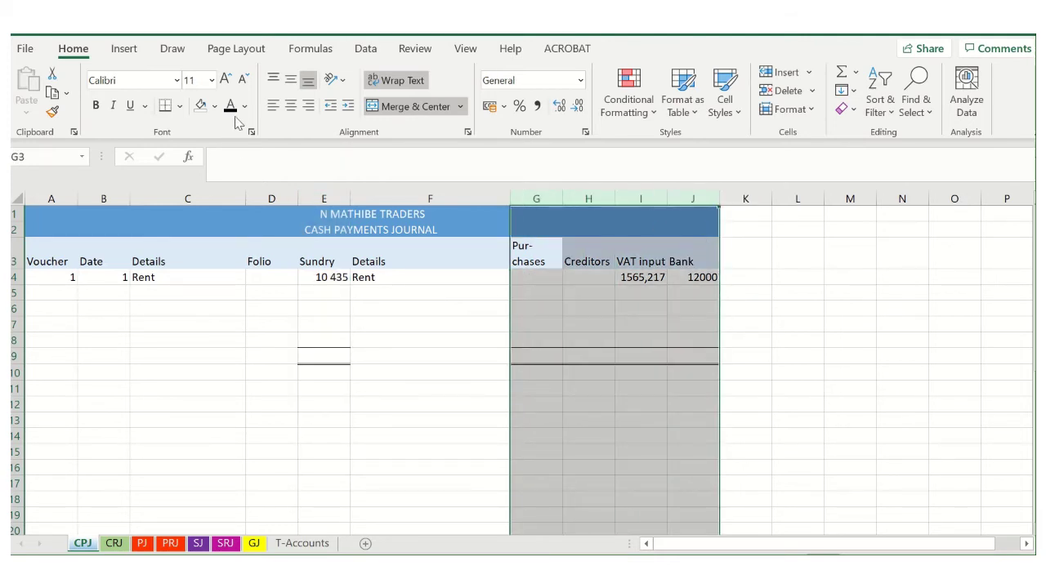
{"action": "left_click", "coordinate": [585, 131]}
{"action": "left_click", "coordinate": [104, 98]}
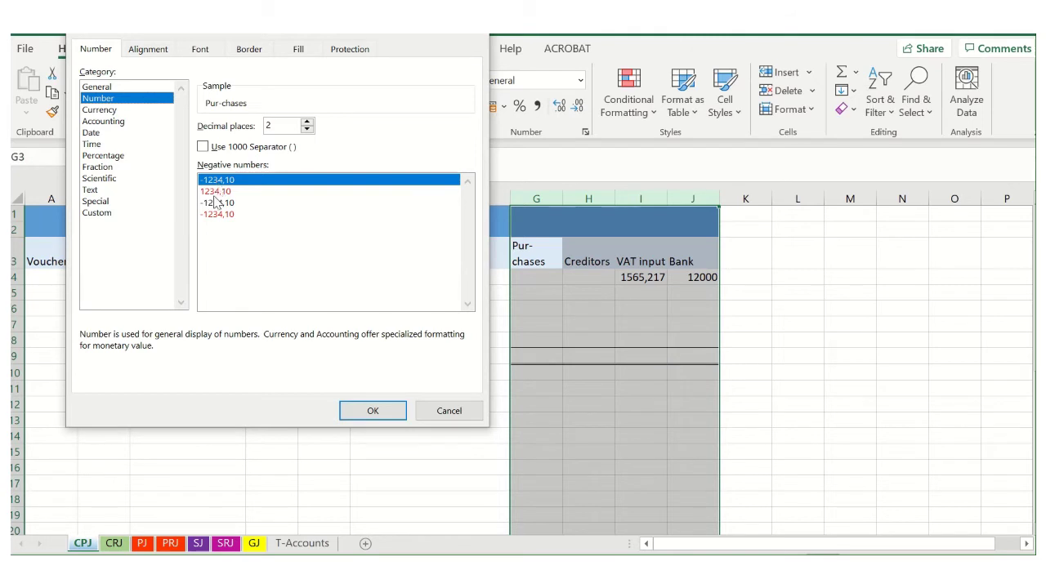
{"action": "left_click", "coordinate": [203, 148]}
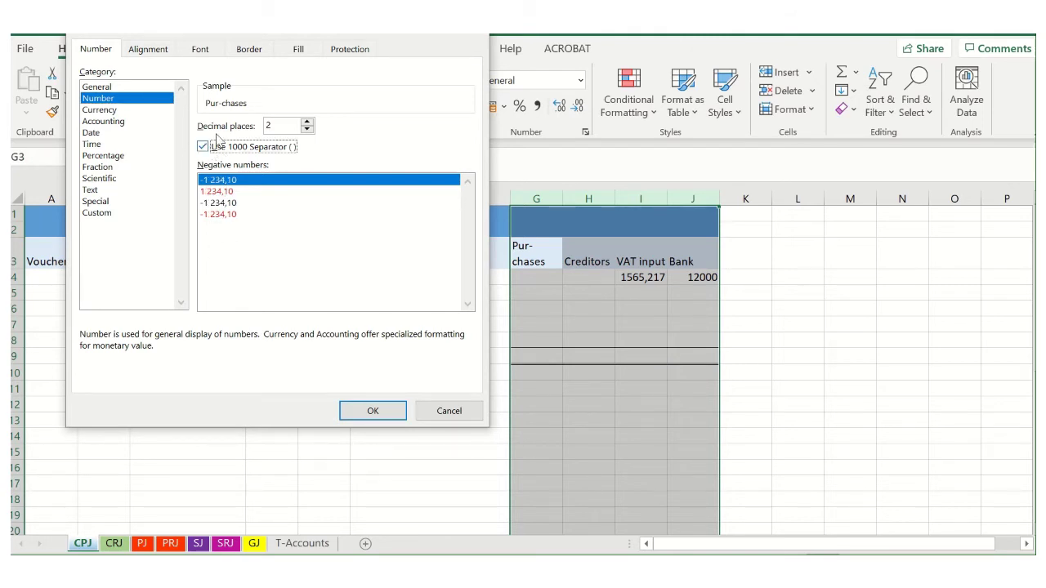
{"action": "left_click", "coordinate": [308, 129]}
{"action": "left_click", "coordinate": [308, 129]}
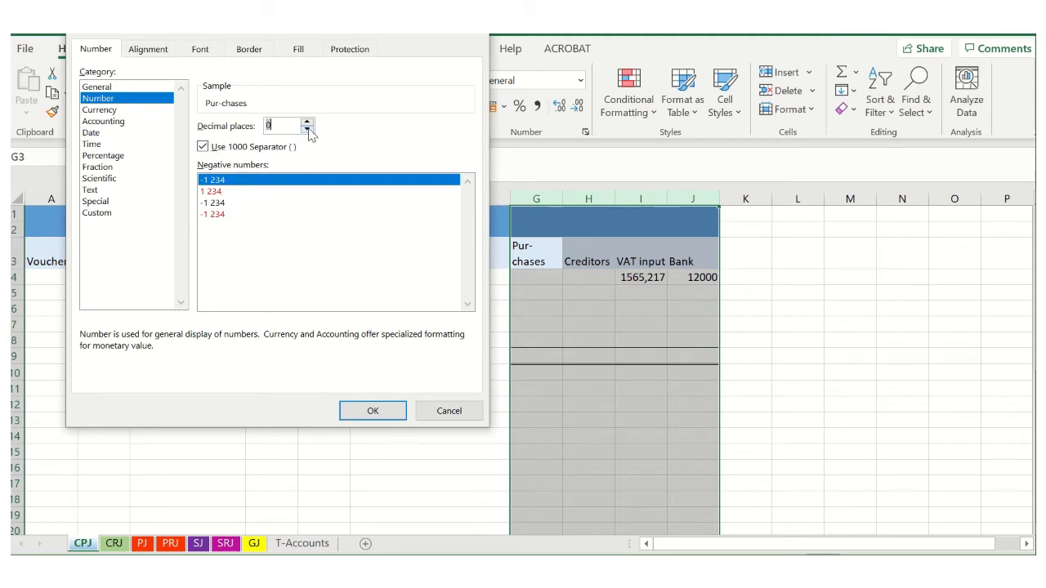
{"action": "left_click", "coordinate": [369, 412]}
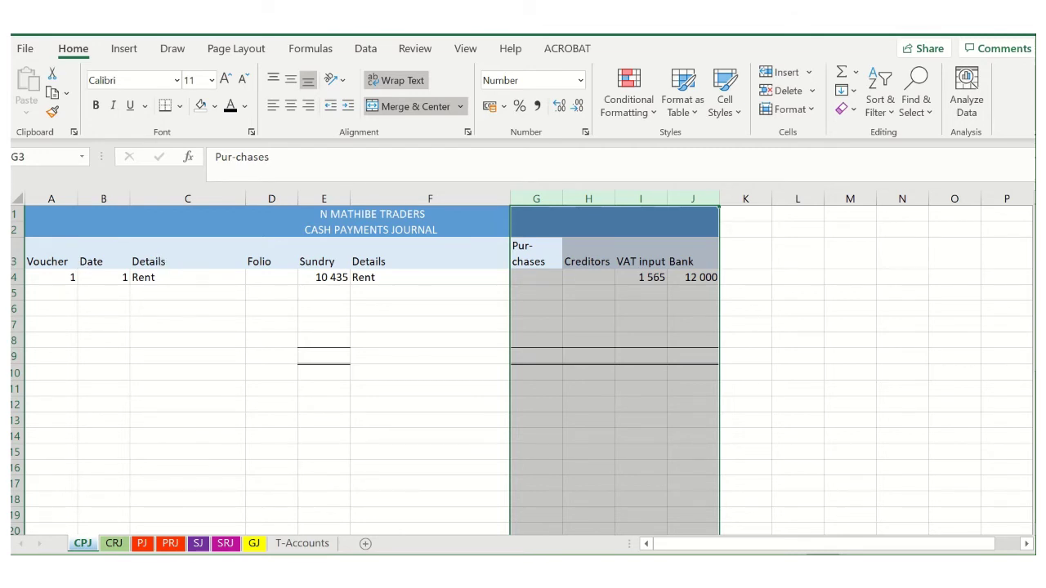
On the PJ sheet, set the font colour of the voucher, date and details entries in A4:C4 to black
{"action": "left_click", "coordinate": [143, 543]}
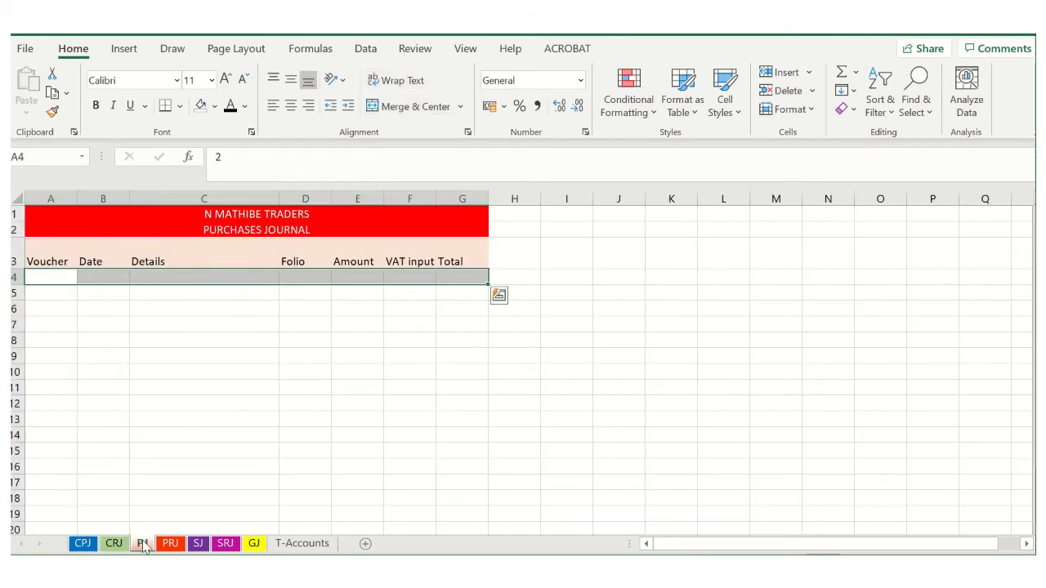
{"action": "left_click", "coordinate": [45, 281]}
{"action": "left_click_drag", "start_coordinate": [45, 281], "coordinate": [98, 279]}
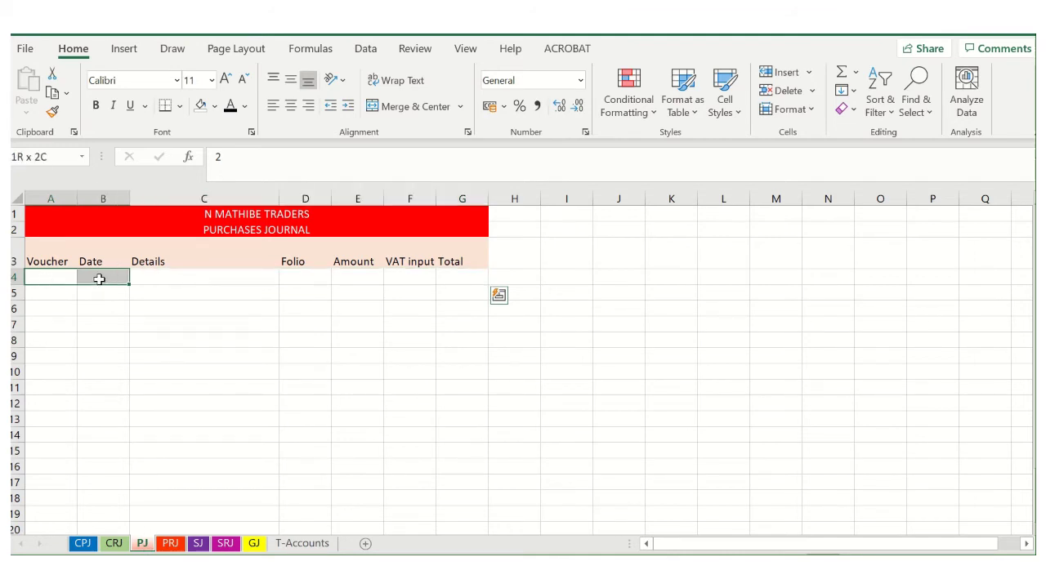
{"action": "type", "text": "2\t2"}
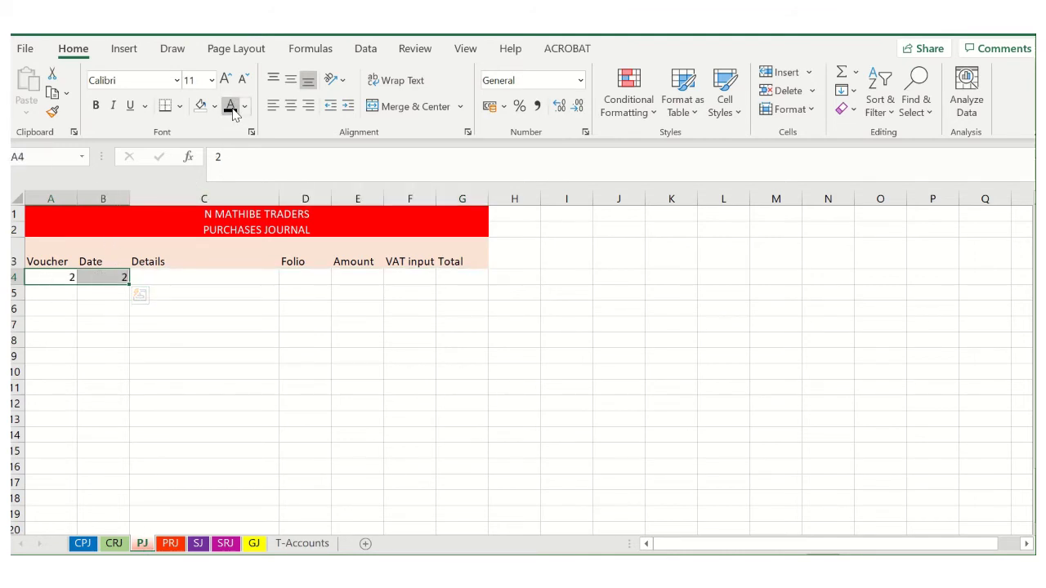
{"action": "left_click", "coordinate": [186, 277]}
{"action": "type", "text": "J Mmala"}
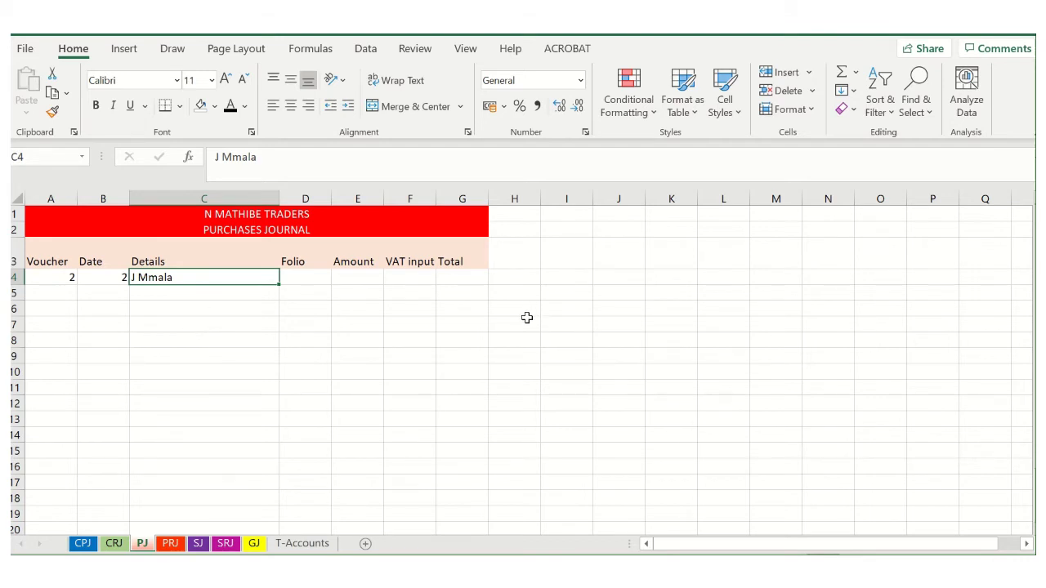
Set the font colour of the purchase's amount, VAT input and total in E4:G4 to black
{"action": "left_click", "coordinate": [351, 279]}
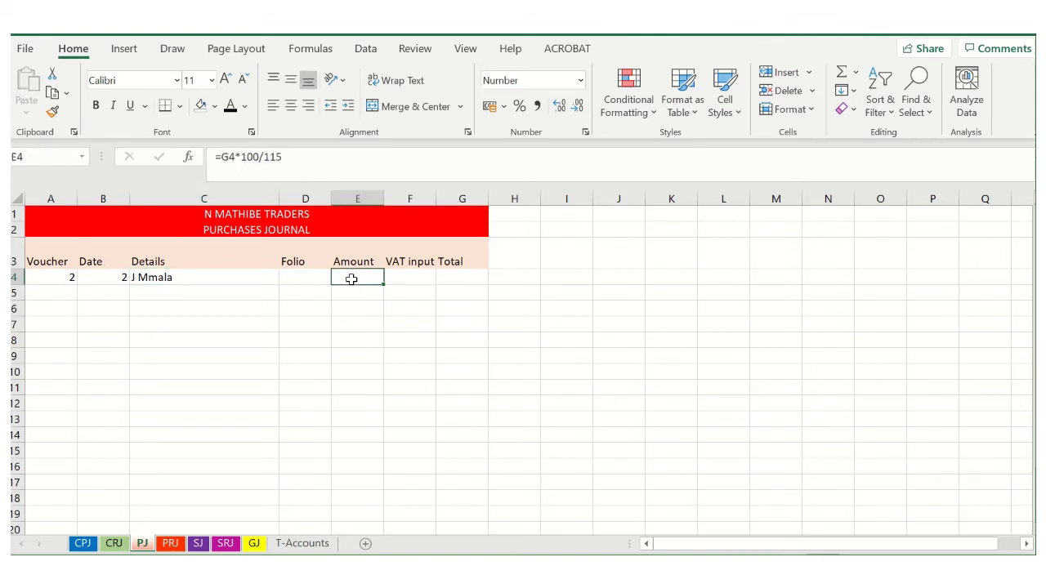
{"action": "left_click", "coordinate": [232, 106]}
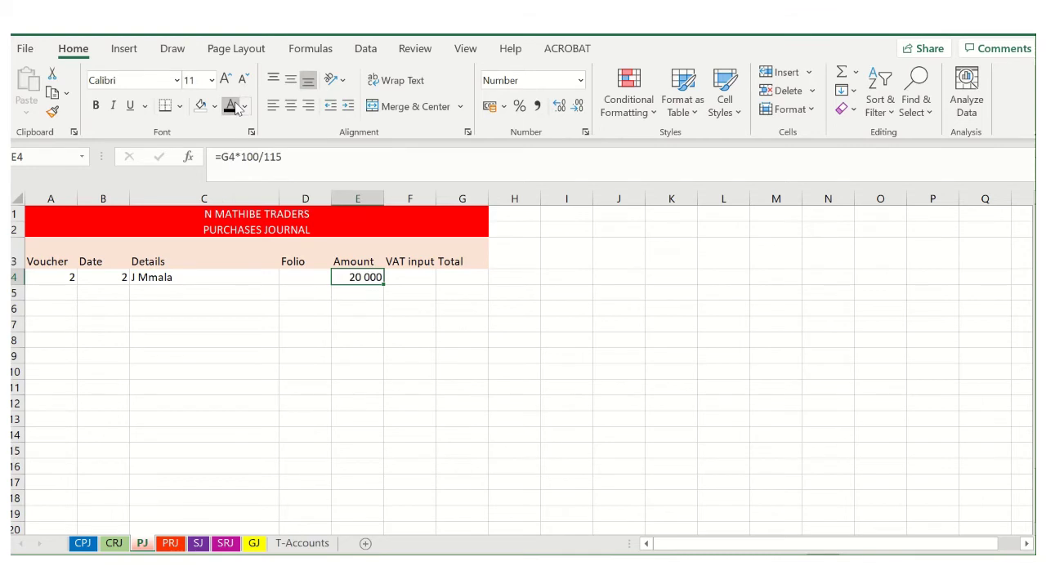
{"action": "left_click", "coordinate": [402, 275]}
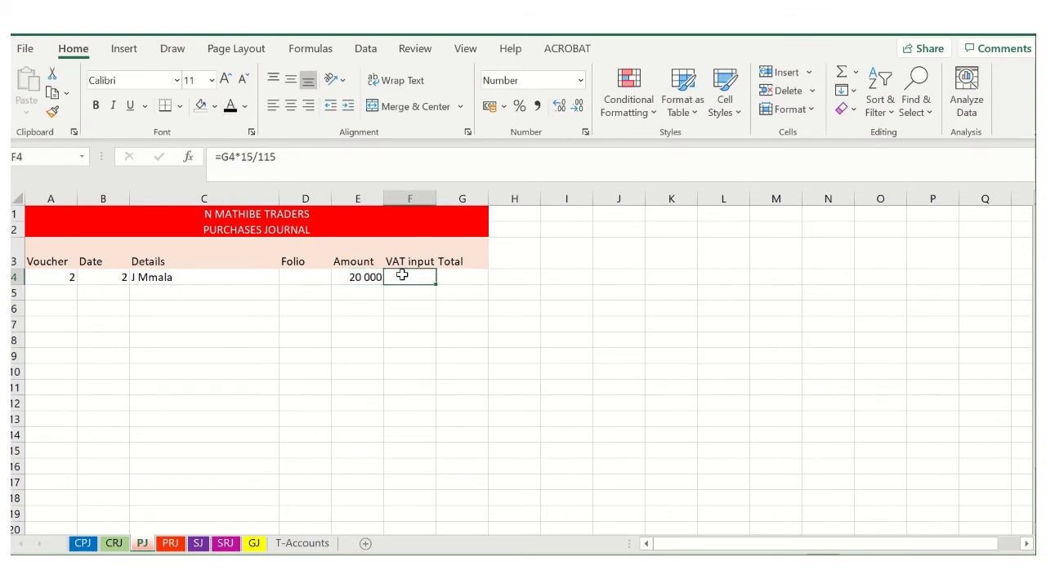
{"action": "left_click", "coordinate": [231, 107]}
{"action": "left_click", "coordinate": [463, 278]}
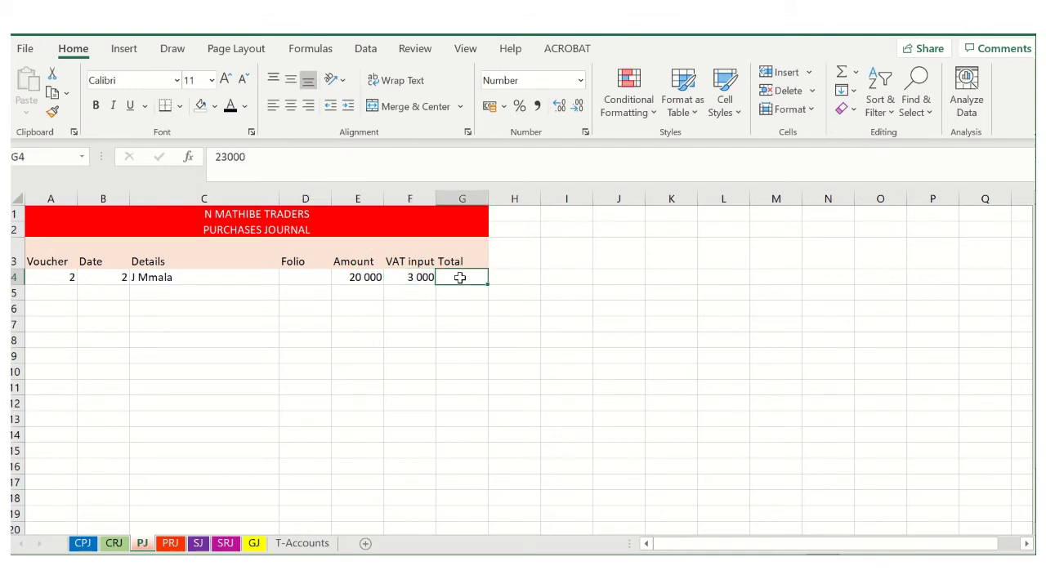
{"action": "left_click", "coordinate": [232, 107]}
On the SJ sheet, set the font colour of the voucher, date and details entries in A4:C4 to black
{"action": "left_click", "coordinate": [199, 544]}
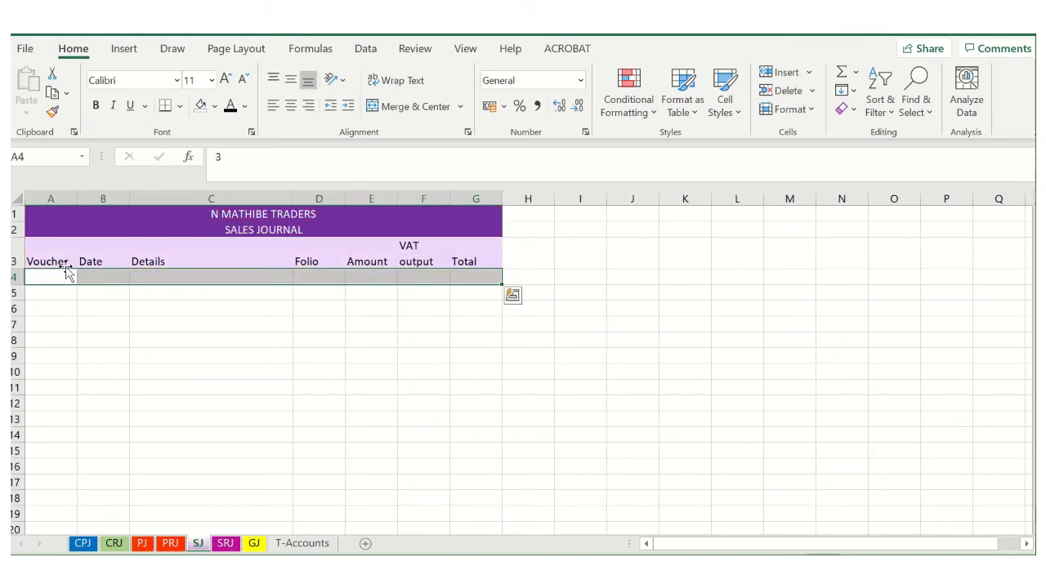
{"action": "left_click_drag", "start_coordinate": [51, 274], "coordinate": [218, 275]}
{"action": "type", "text": "3\\t3\\tC Cane"}
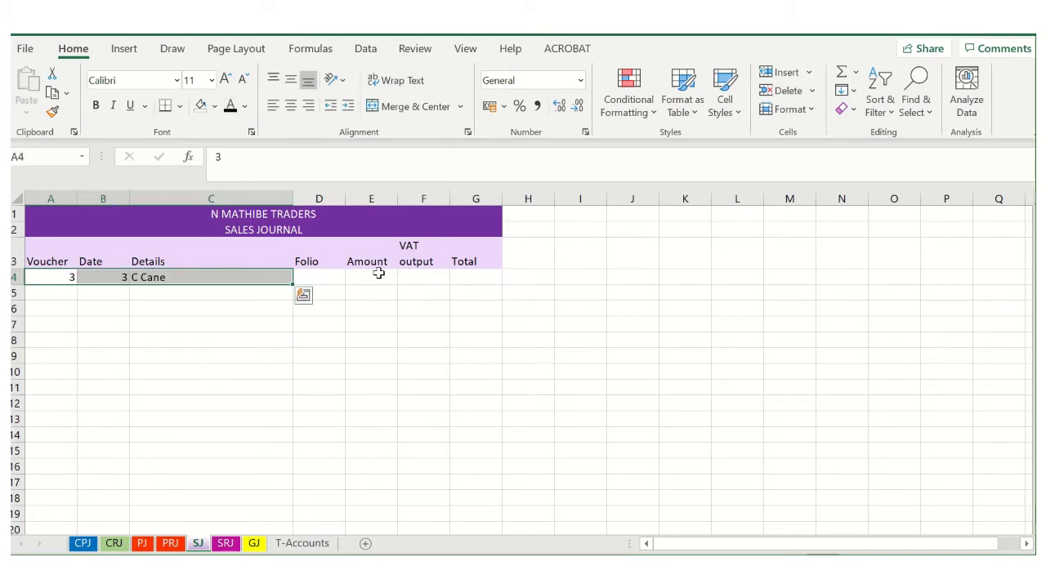
Set the font colour of the sale's total, VAT output and amount in G4, F4 and E4 to black
{"action": "left_click", "coordinate": [474, 275]}
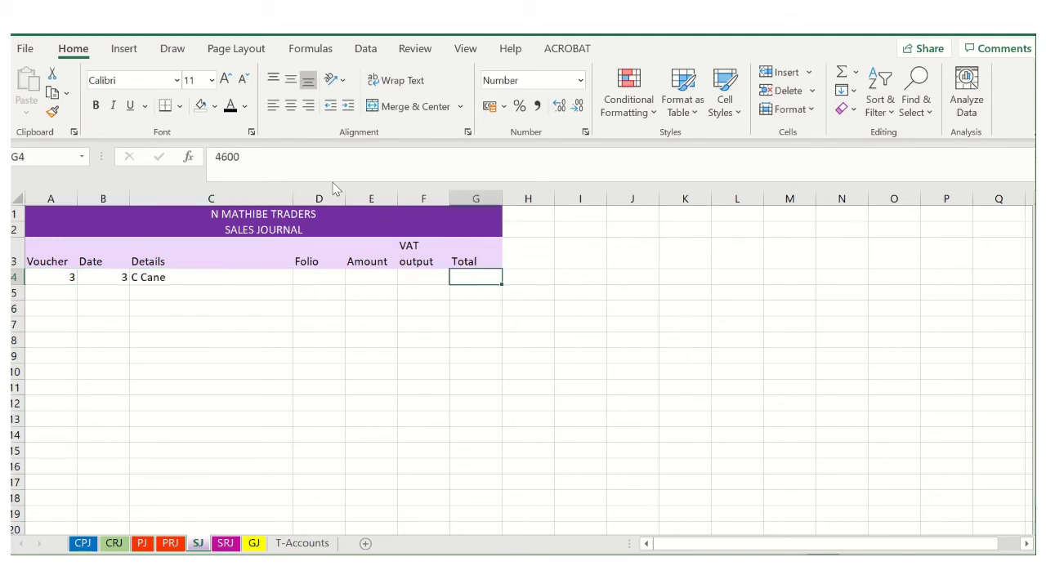
{"action": "left_click", "coordinate": [236, 106]}
{"action": "left_click", "coordinate": [428, 277]}
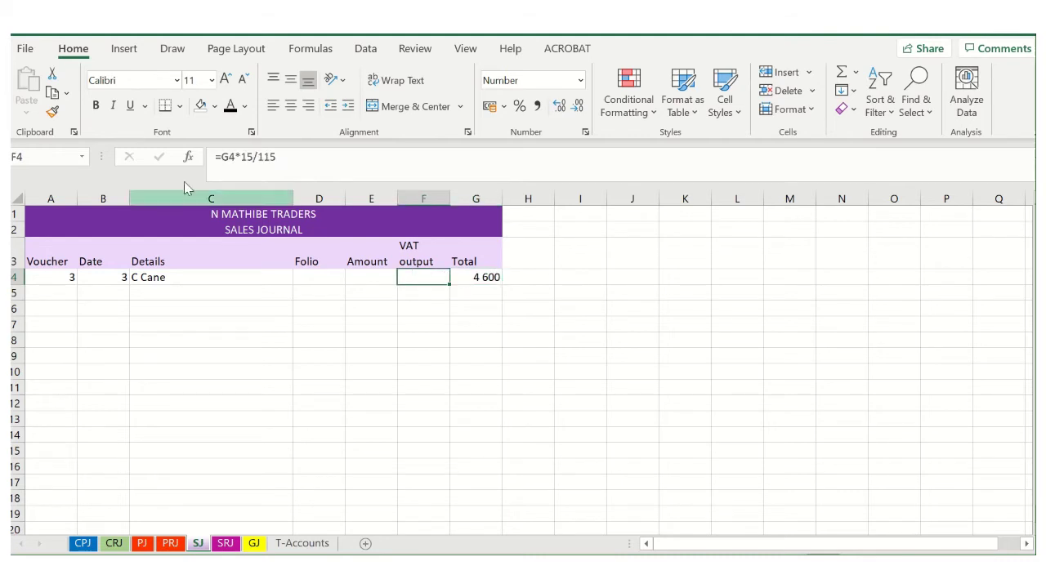
{"action": "left_click", "coordinate": [230, 108]}
{"action": "left_click", "coordinate": [363, 278]}
{"action": "left_click", "coordinate": [230, 106]}
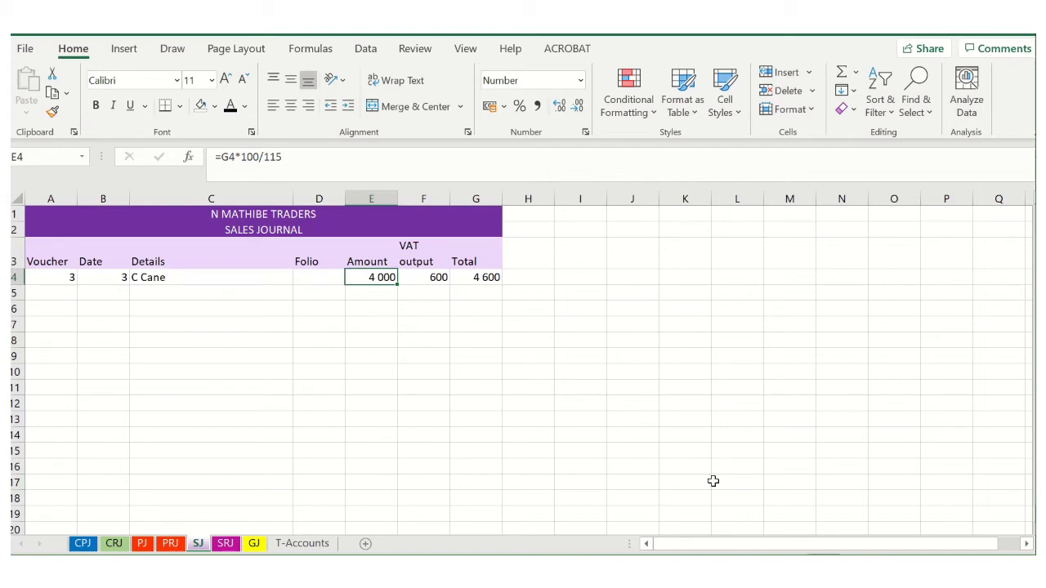
On the GJ sheet, set the font colour of the selling price and VAT calculation in B14:C20 to black
{"action": "left_click", "coordinate": [255, 545]}
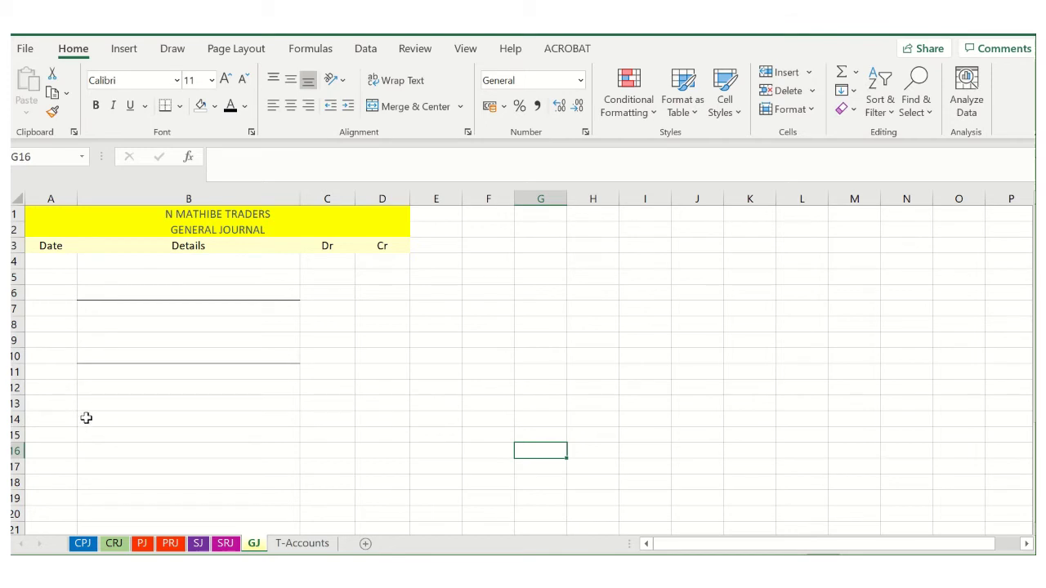
{"action": "left_click_drag", "start_coordinate": [86, 417], "coordinate": [303, 521]}
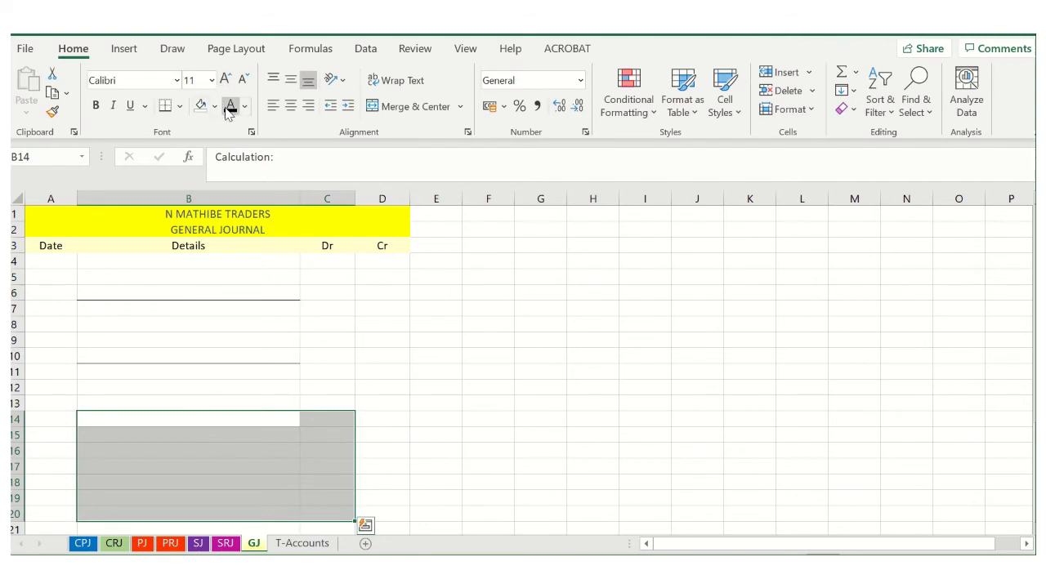
{"action": "left_click", "coordinate": [229, 111]}
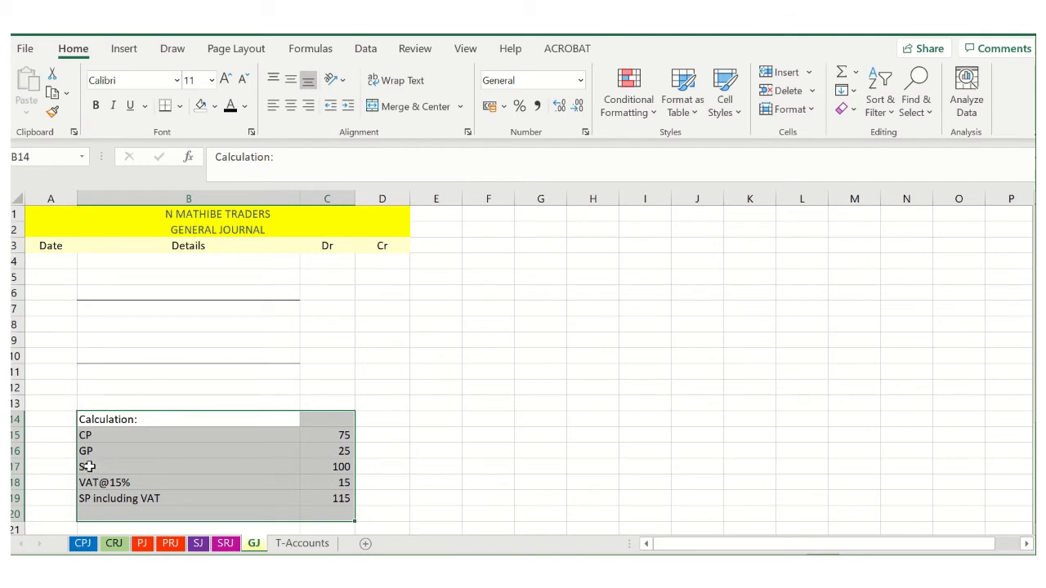
{"action": "left_click", "coordinate": [452, 480]}
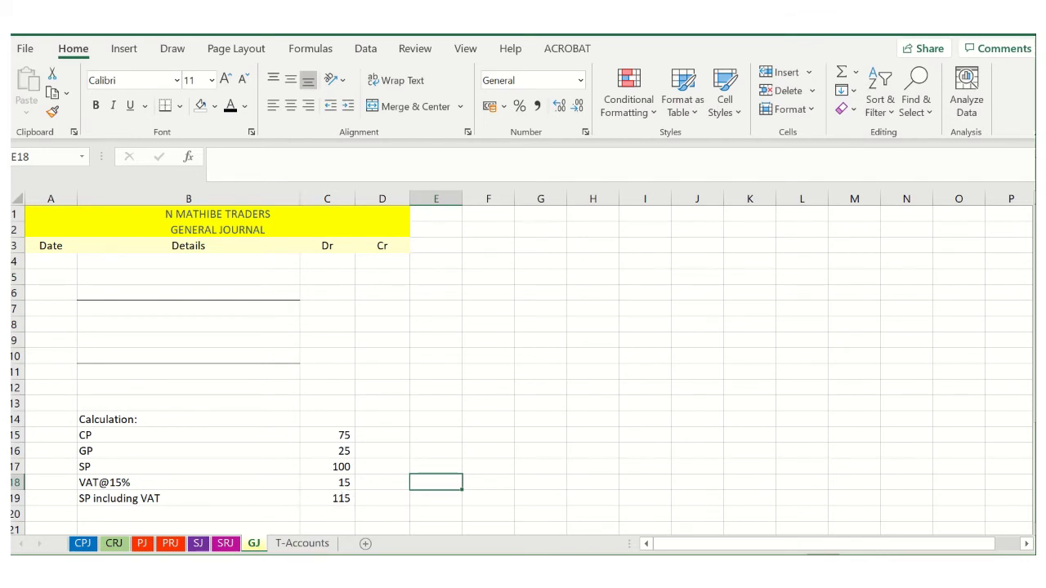
Set the font colour of the cost of sales calculation, from row 21 down in columns B and C, to black
{"action": "scroll", "coordinate": [530, 507], "scroll_direction": "down", "scroll_amount": 2}
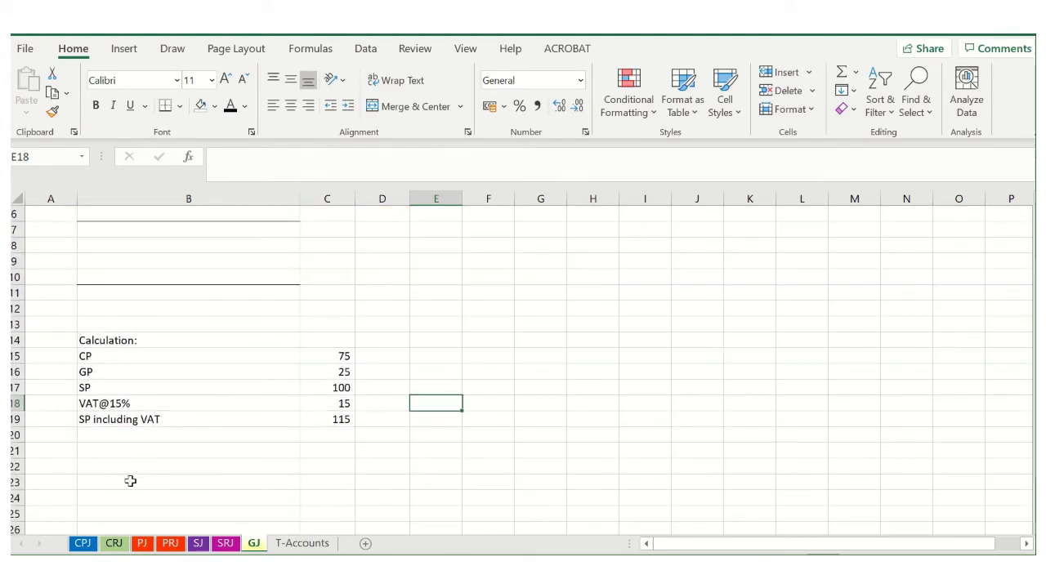
{"action": "left_click", "coordinate": [89, 447]}
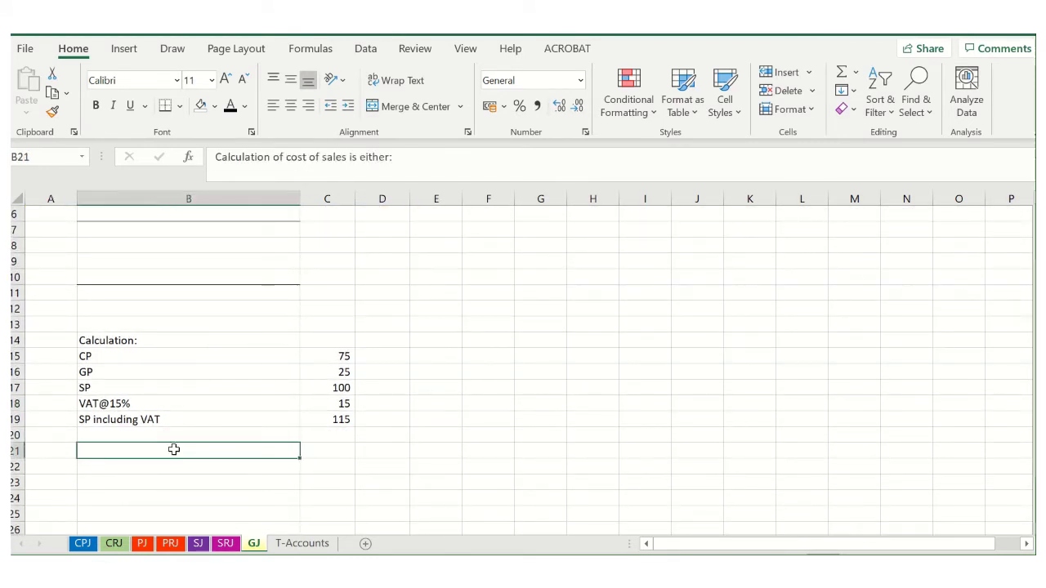
{"action": "left_click_drag", "start_coordinate": [174, 450], "coordinate": [325, 529]}
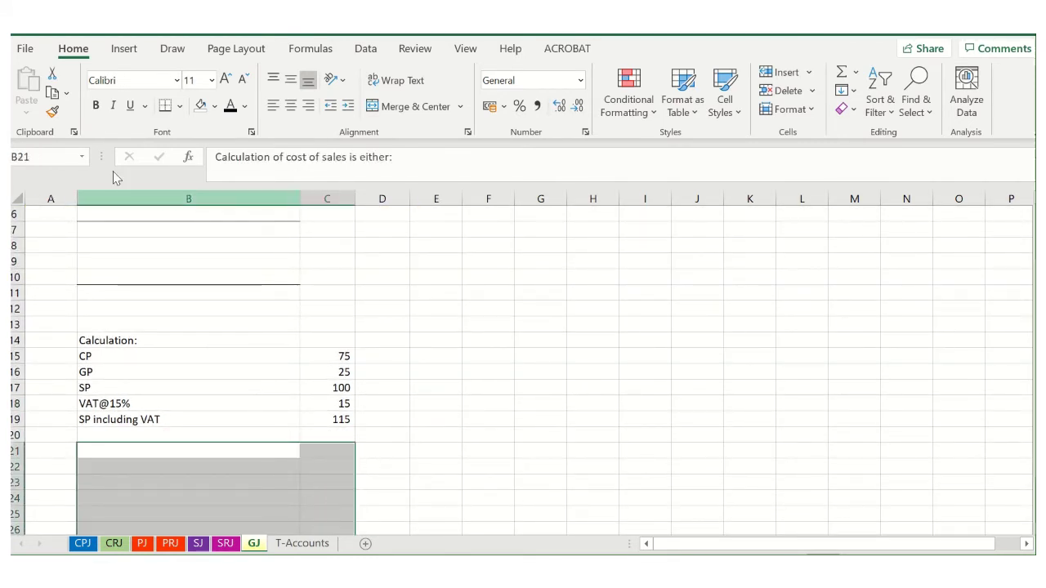
{"action": "left_click", "coordinate": [230, 106]}
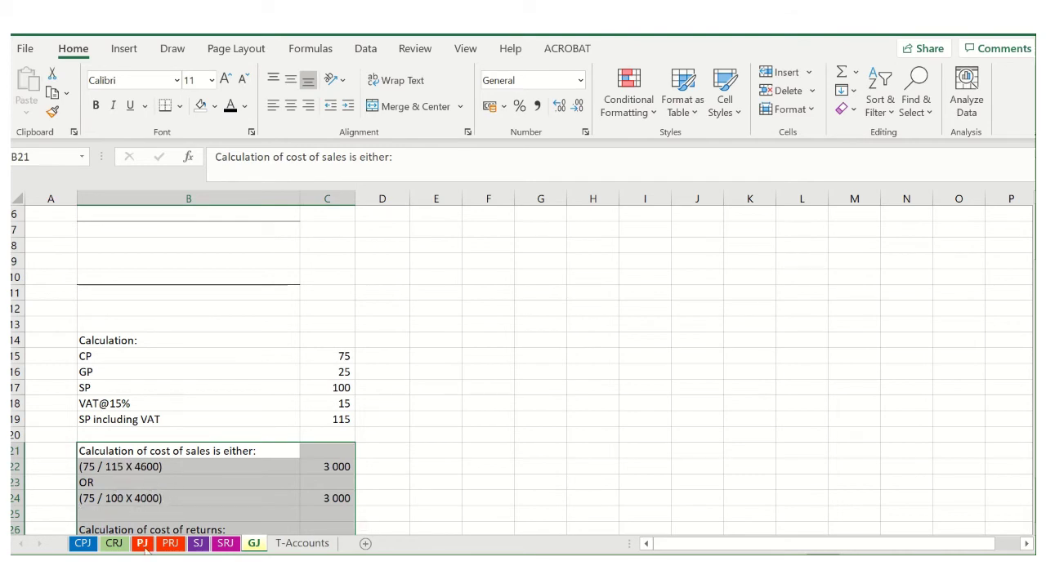
Review the credit sale's amount, VAT output and total on the SJ sheet and return to the start of the GJ sheet
{"action": "left_click", "coordinate": [199, 545]}
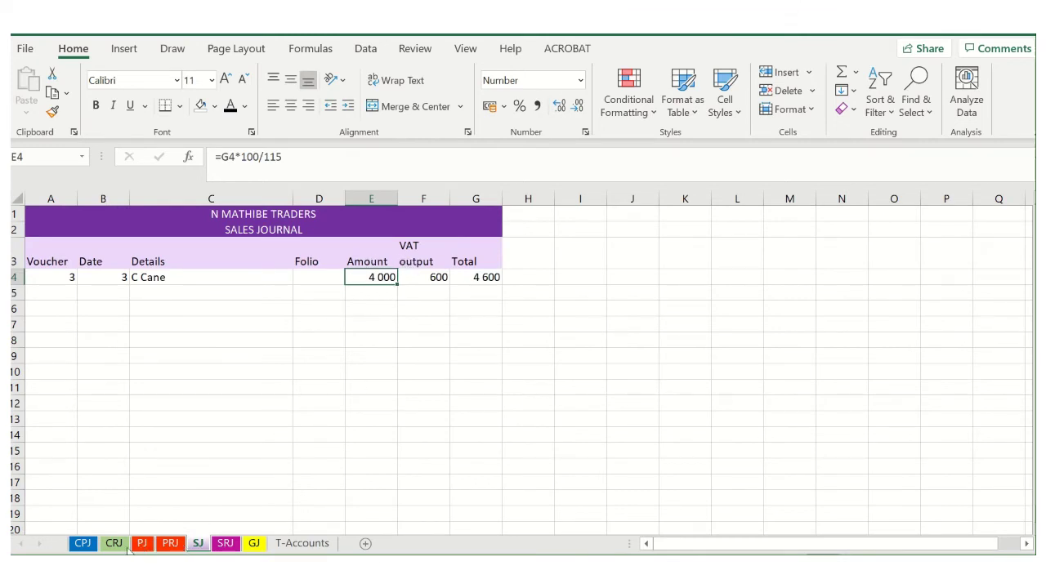
{"action": "left_click", "coordinate": [253, 546]}
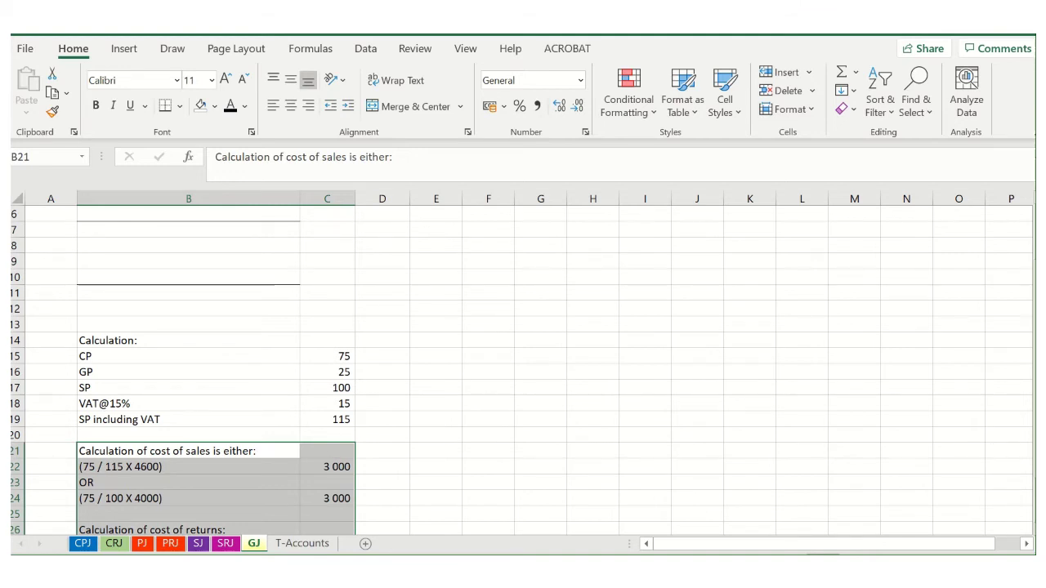
{"action": "left_click_drag", "start_coordinate": [1035, 457], "coordinate": [1035, 400]}
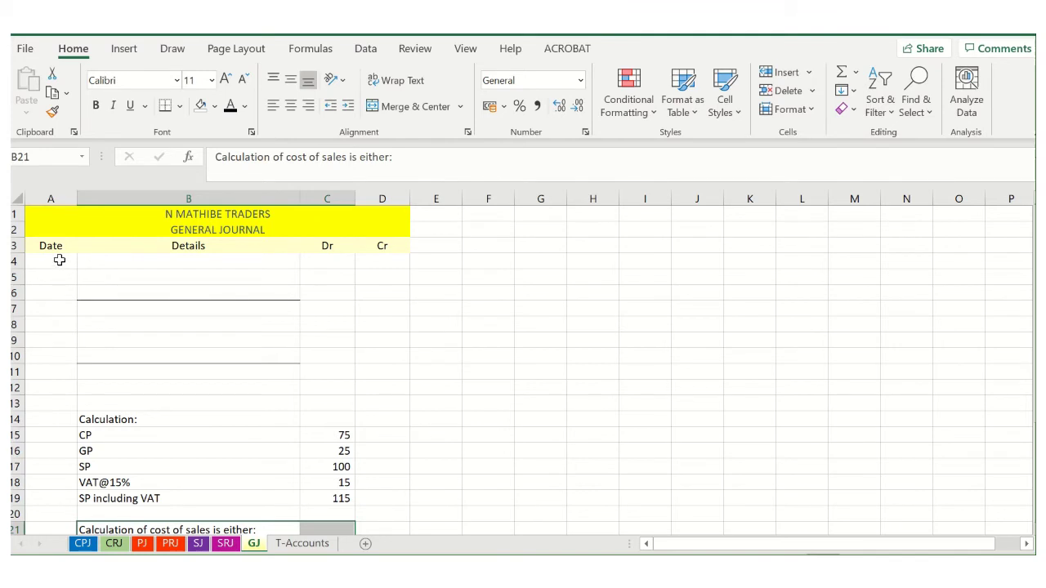
Apply the black font colour to the cost of sales journal entry in A4:D6, covering the debit, credit and narration rows
{"action": "left_click_drag", "start_coordinate": [60, 260], "coordinate": [376, 260]}
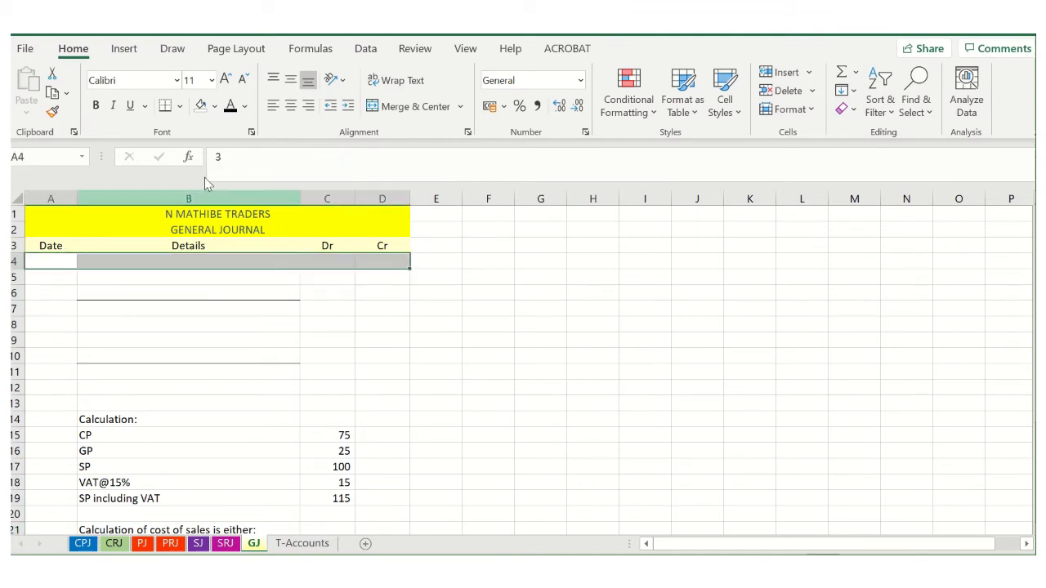
{"action": "left_click", "coordinate": [232, 110]}
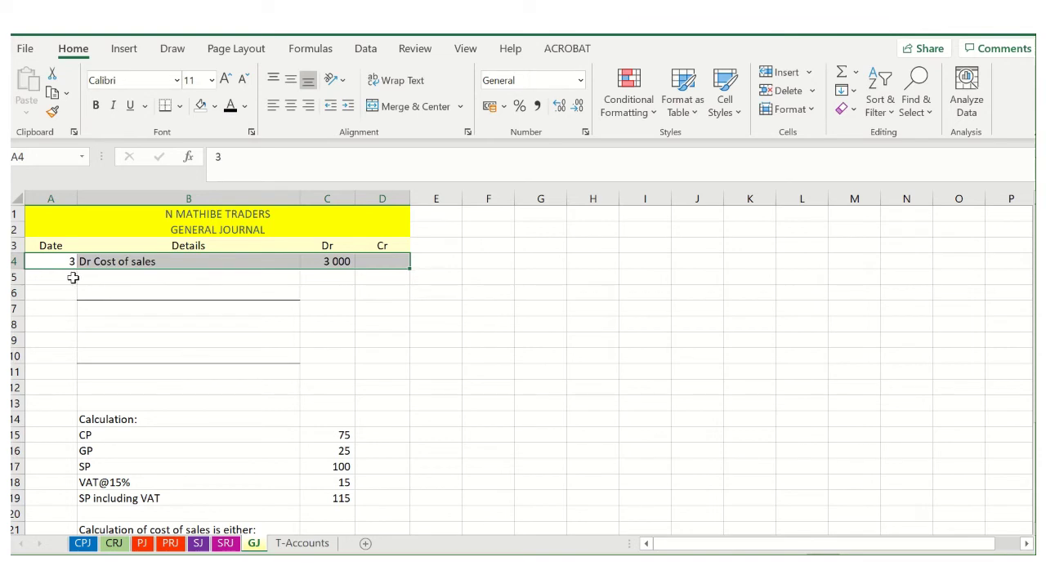
{"action": "left_click_drag", "start_coordinate": [73, 278], "coordinate": [385, 276]}
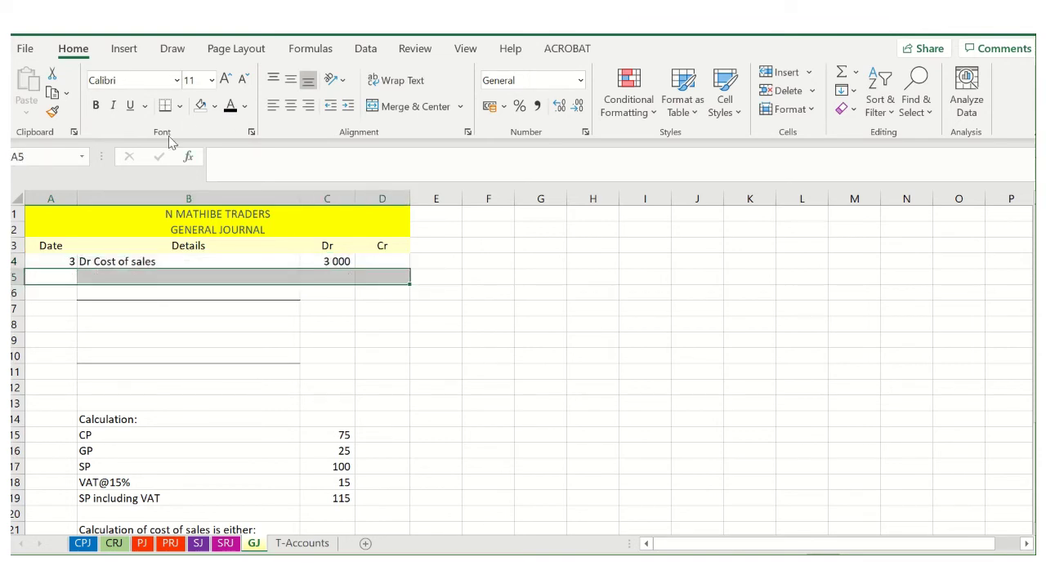
{"action": "left_click", "coordinate": [231, 110]}
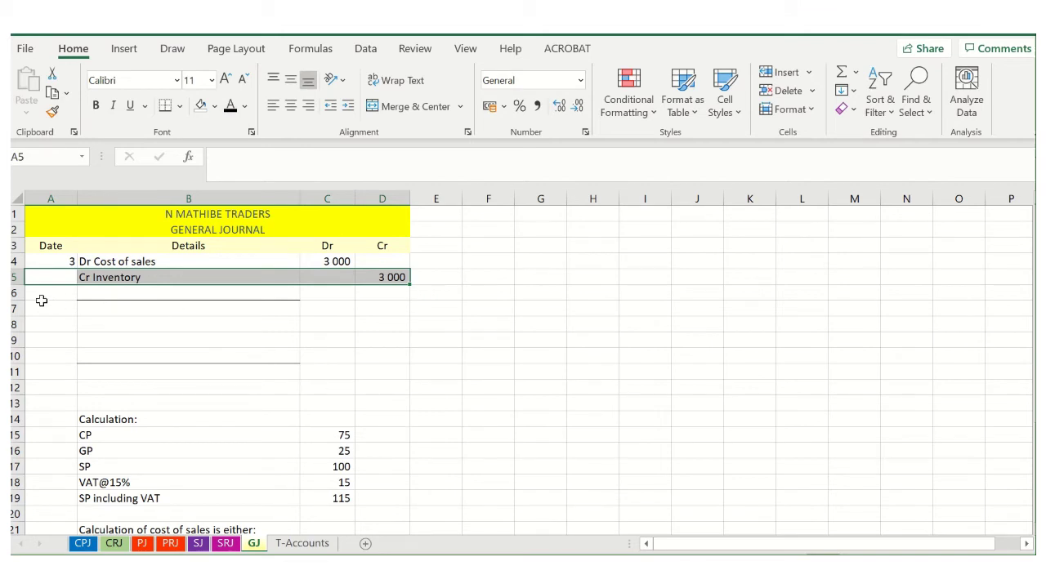
{"action": "left_click_drag", "start_coordinate": [42, 297], "coordinate": [368, 297]}
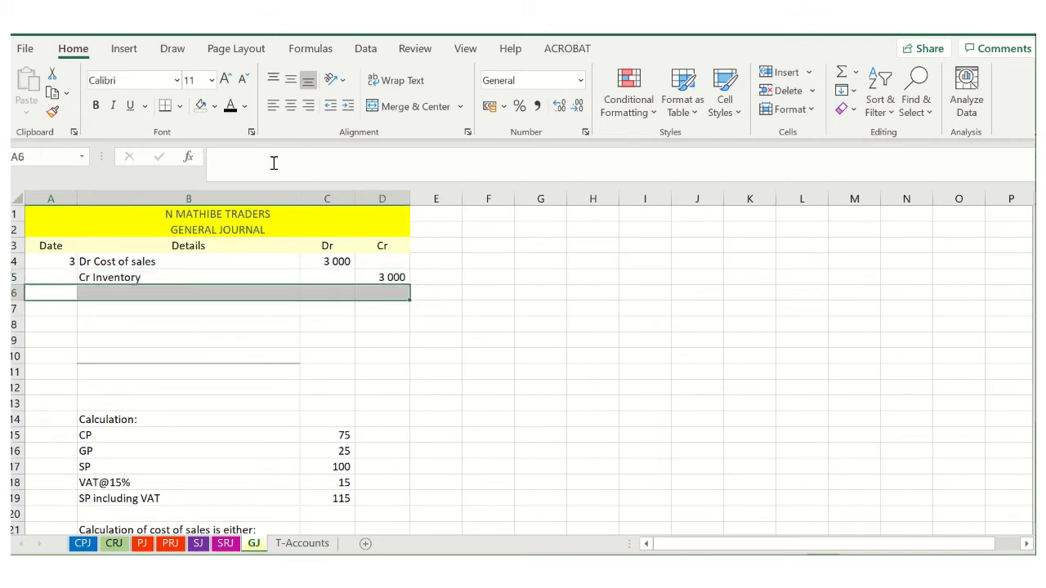
{"action": "left_click", "coordinate": [231, 109]}
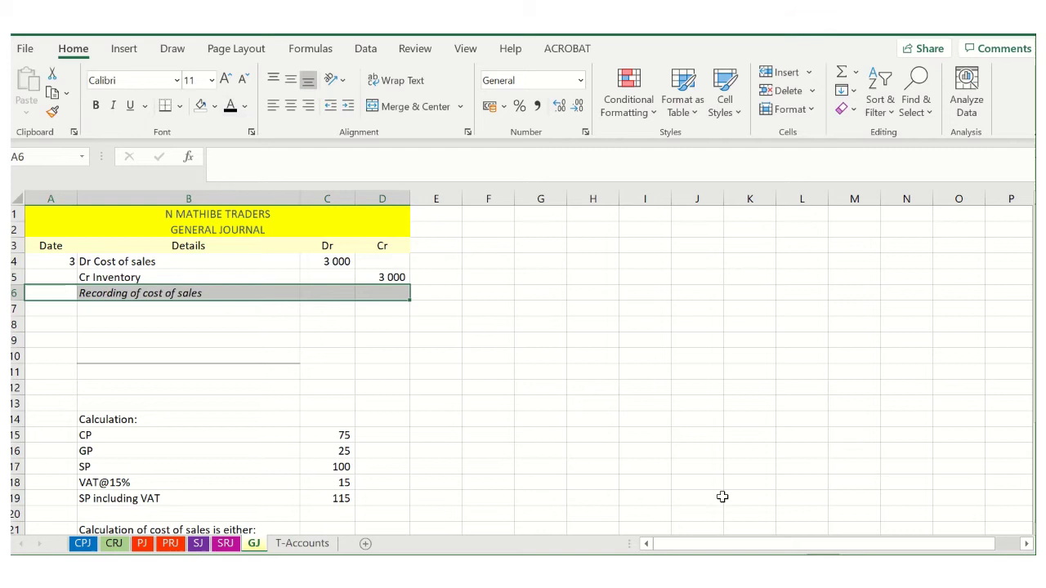
{"action": "left_click", "coordinate": [590, 402]}
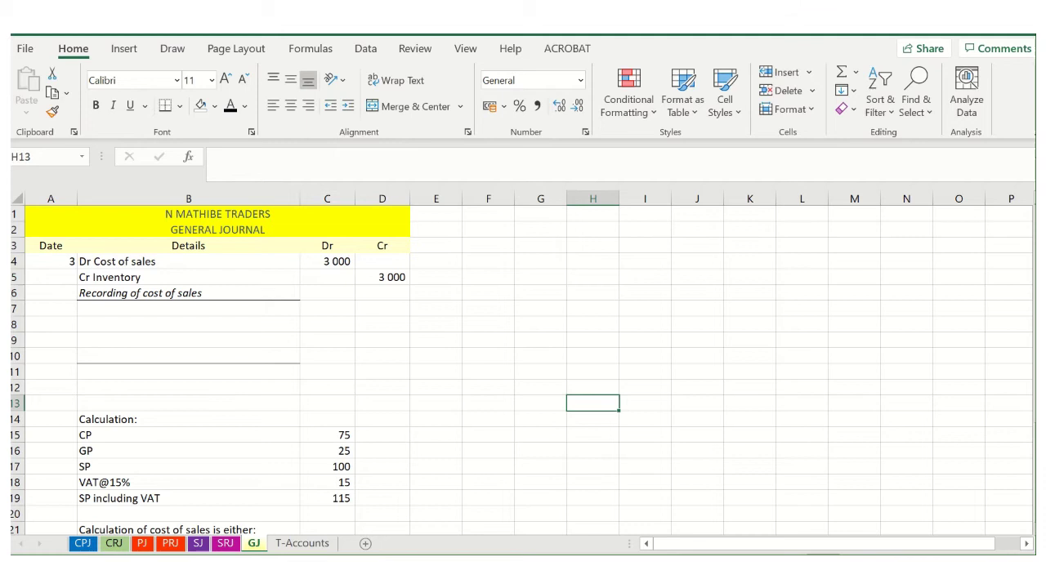
On the CPJ sheet, apply the black font colour to the voucher 4 Purchases entry in A5:D5
{"action": "left_click", "coordinate": [83, 544]}
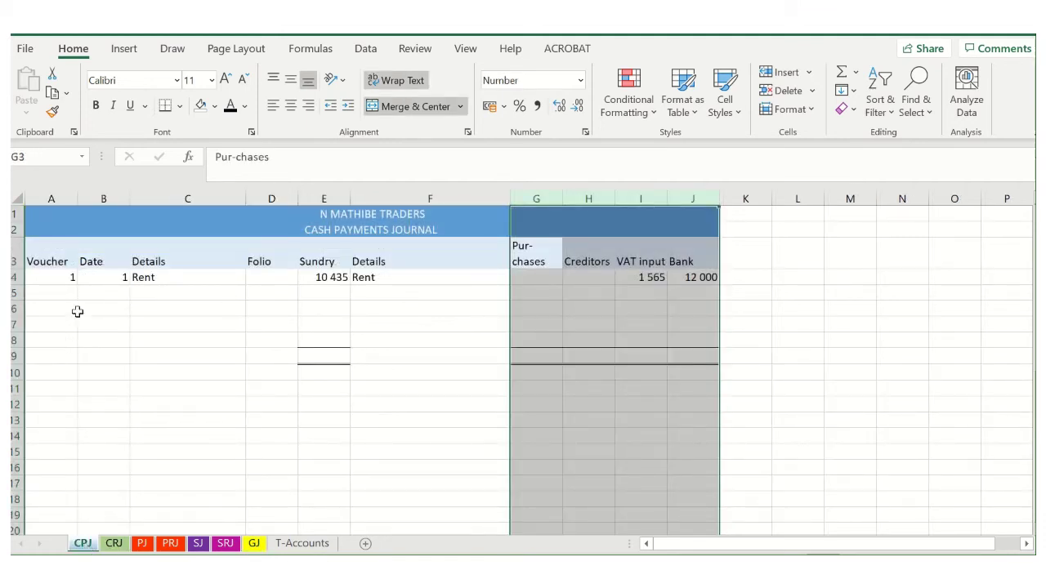
{"action": "left_click_drag", "start_coordinate": [51, 293], "coordinate": [286, 287]}
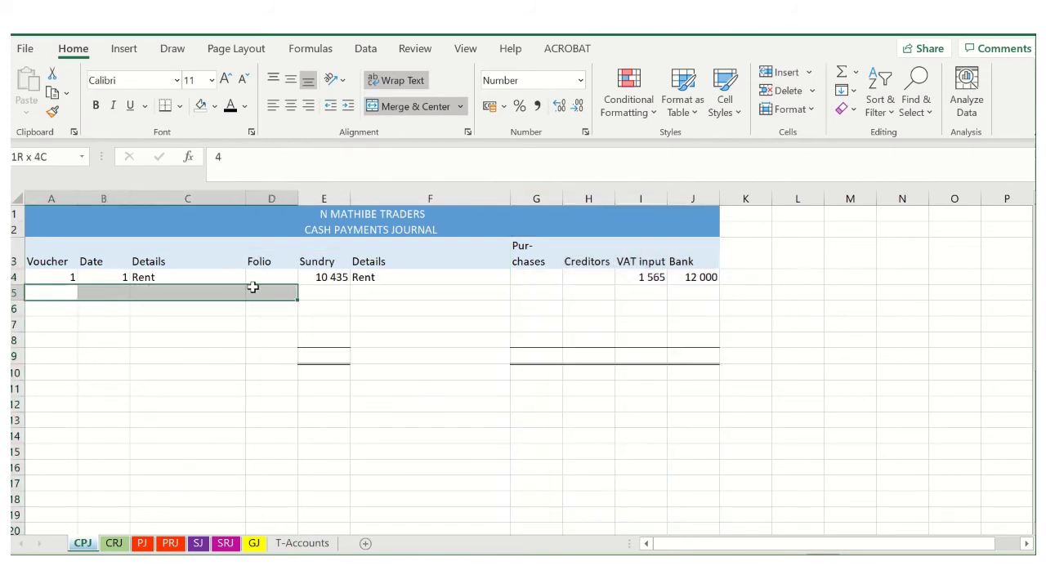
{"action": "type", "text": "4\t4\tPurchases"}
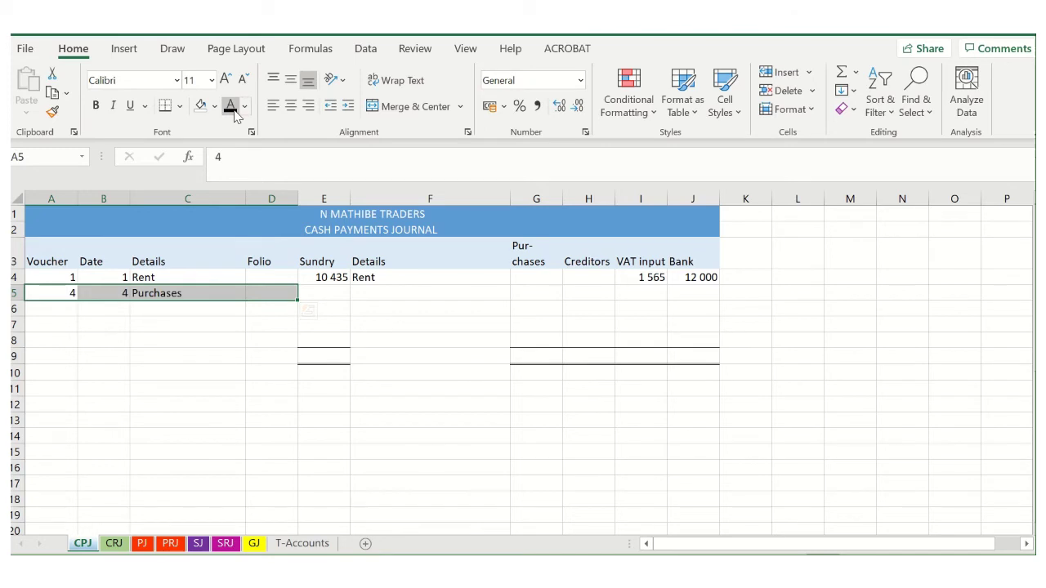
{"action": "key", "text": "Escape"}
Apply the black font colour to the Bank, VAT input and Purchases amounts of the voucher 4 row in J5, I5 and G5
{"action": "left_click", "coordinate": [703, 291]}
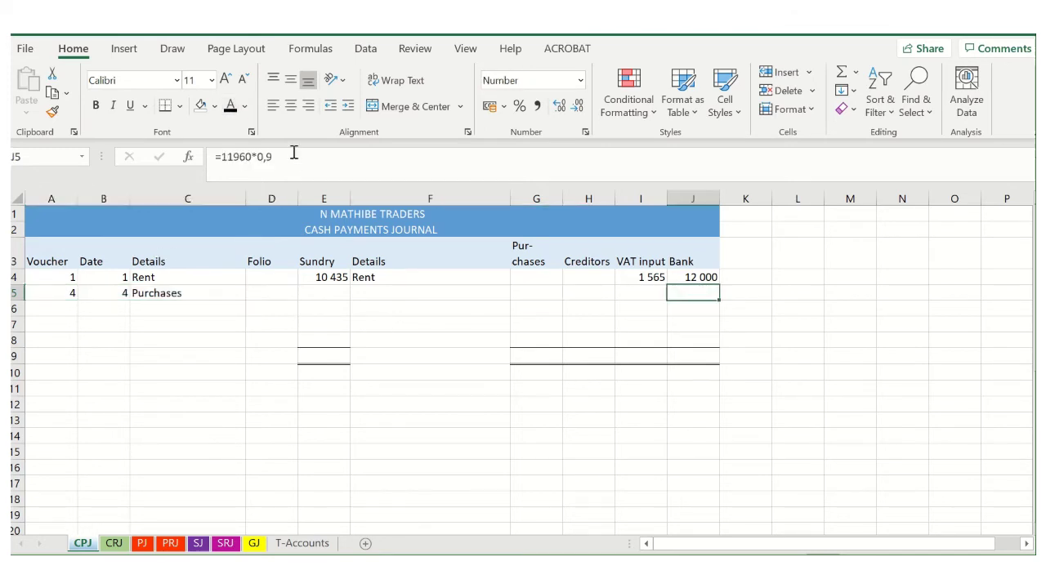
{"action": "left_click", "coordinate": [231, 110]}
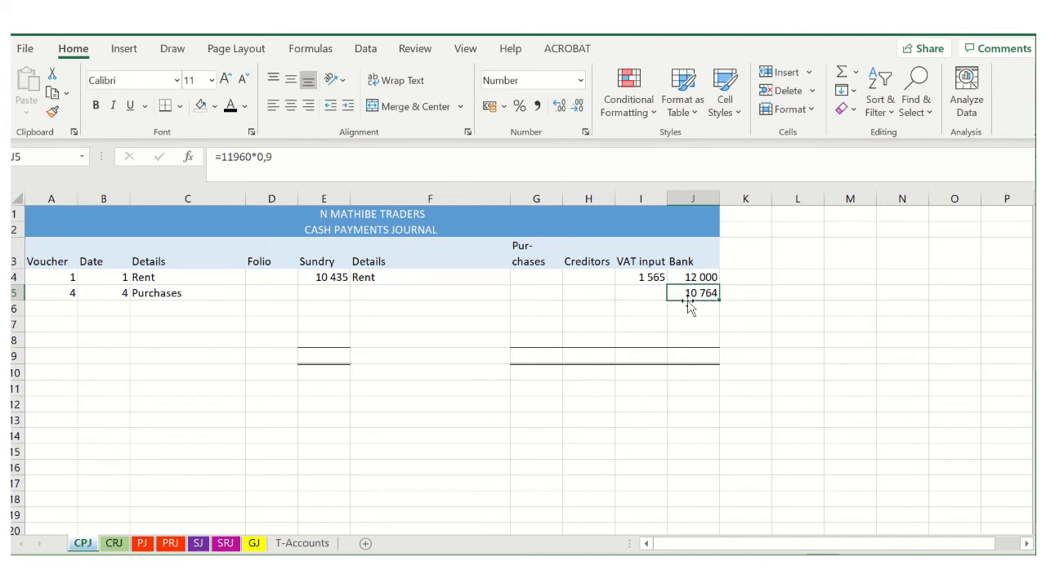
{"action": "left_click", "coordinate": [641, 291]}
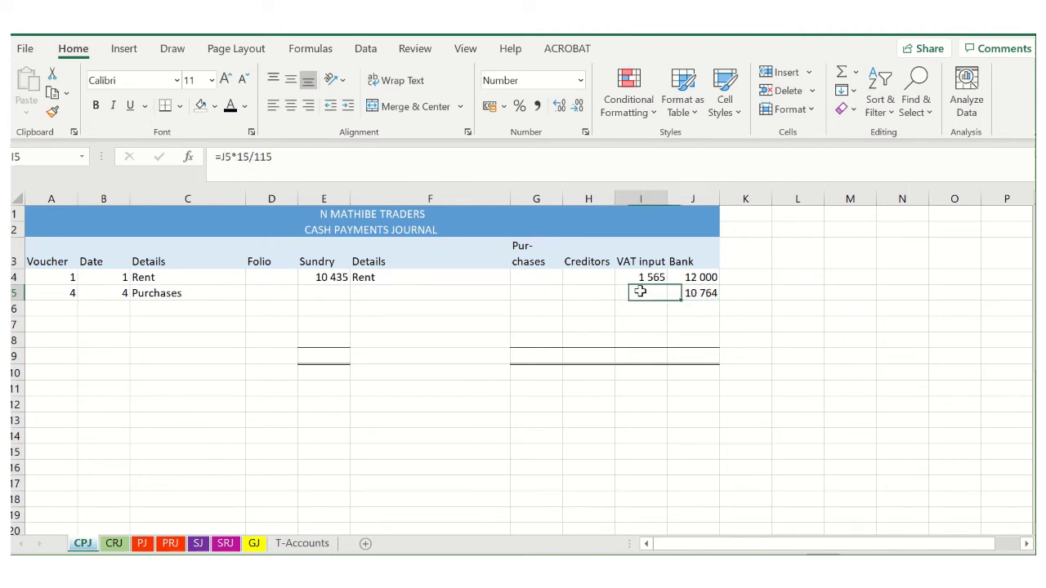
{"action": "left_click", "coordinate": [233, 107]}
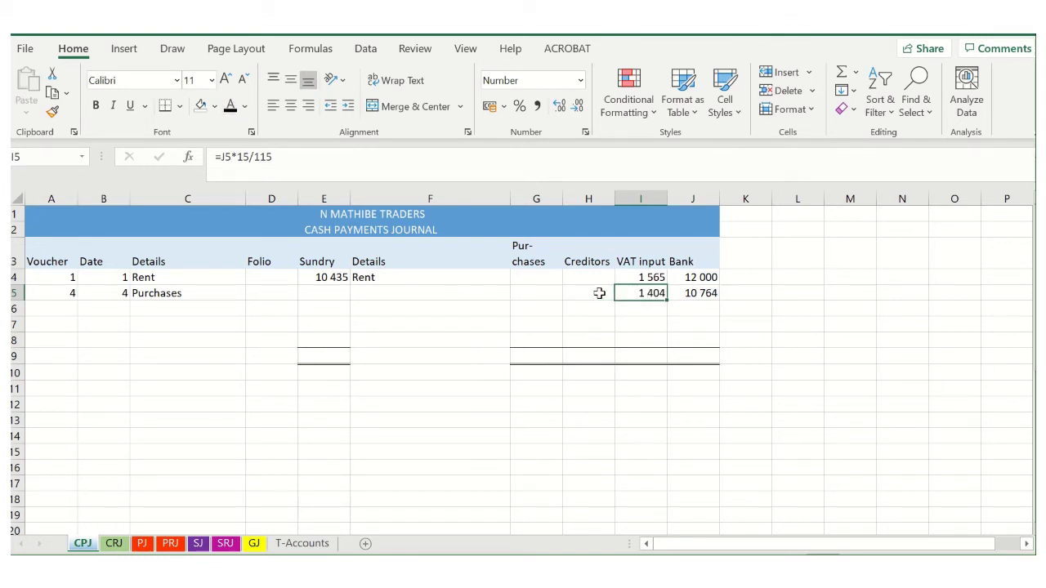
{"action": "left_click", "coordinate": [545, 292]}
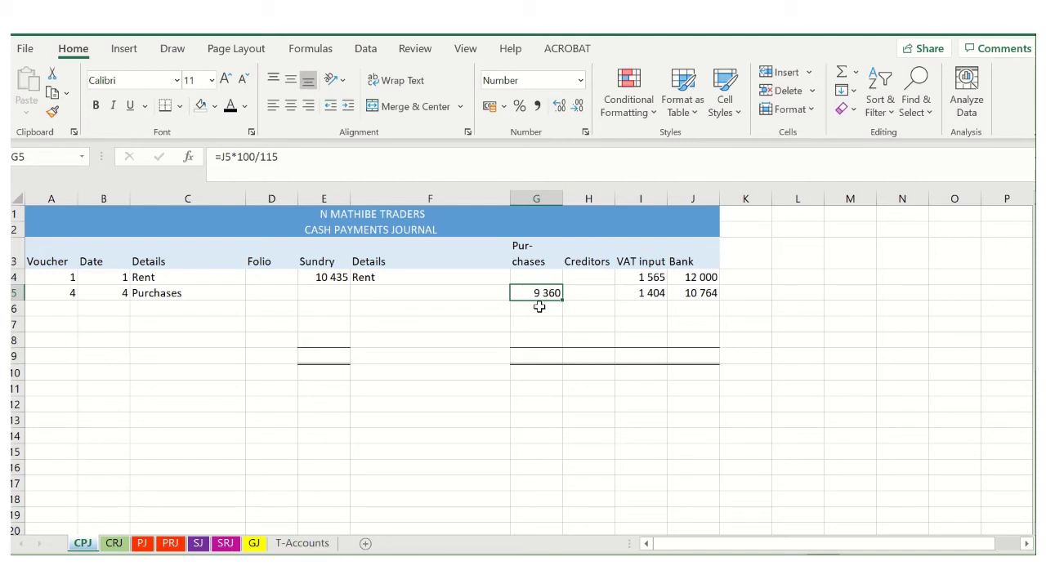
On the PRJ sheet, apply the black font colour to the voucher, date and supplier name in A4:C4
{"action": "left_click", "coordinate": [167, 543]}
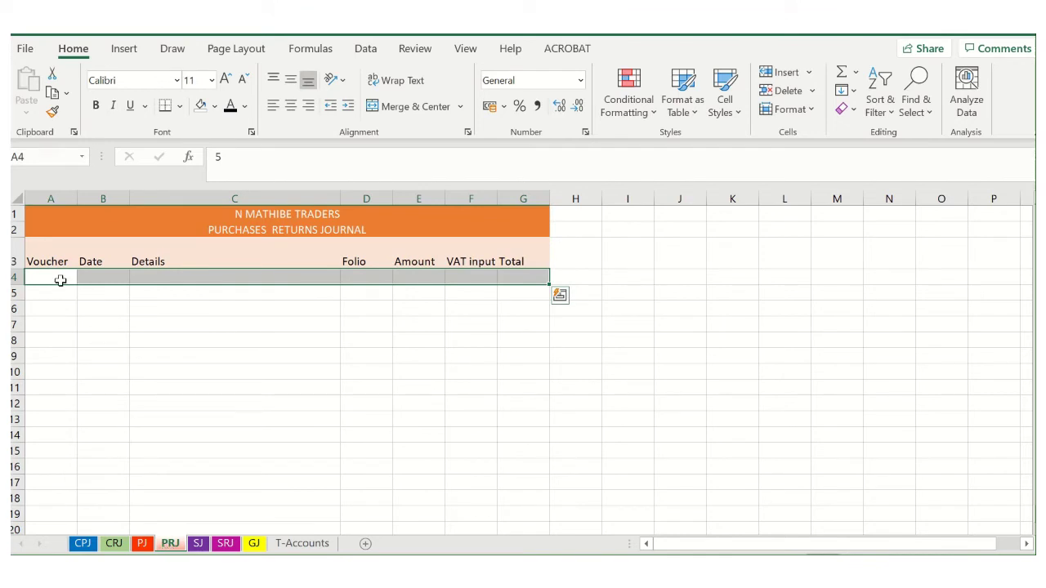
{"action": "left_click_drag", "start_coordinate": [60, 281], "coordinate": [90, 278]}
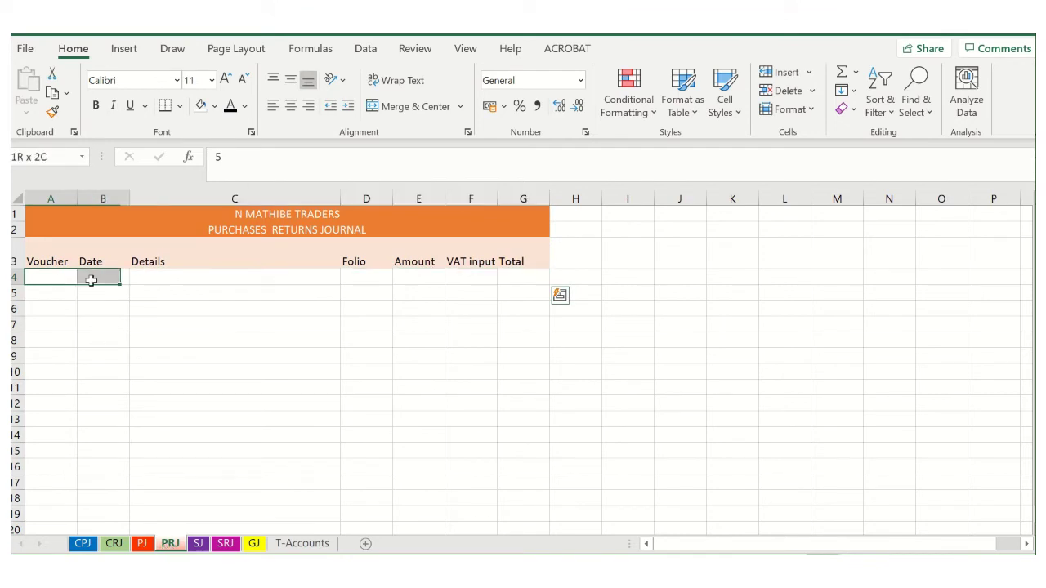
{"action": "left_click", "coordinate": [232, 106]}
{"action": "left_click", "coordinate": [175, 281]}
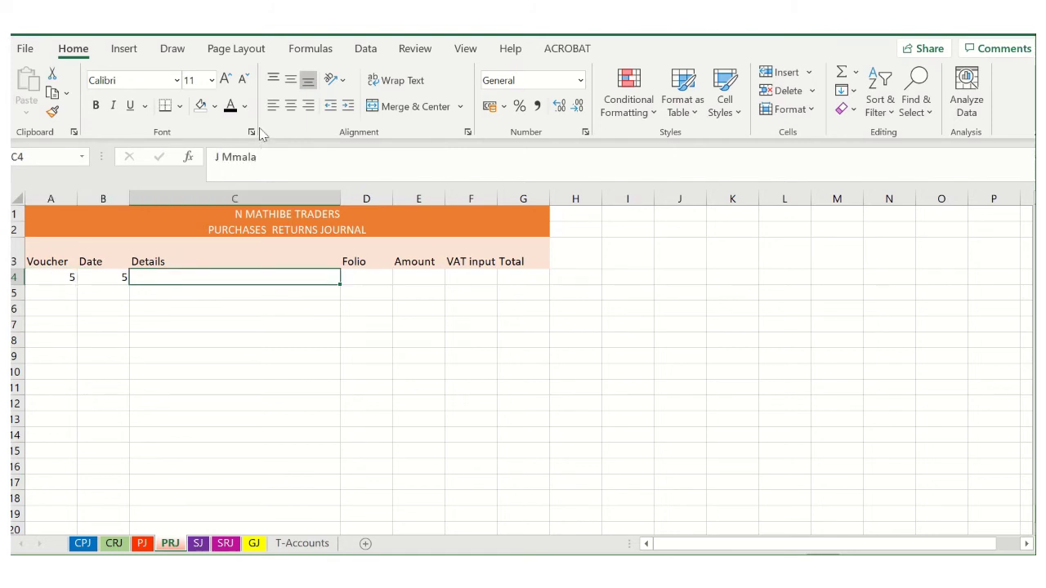
{"action": "left_click", "coordinate": [230, 106]}
Apply the black font colour to the Total, VAT input and Amount cells of the purchases return in G4, F4 and E4
{"action": "left_click", "coordinate": [509, 276]}
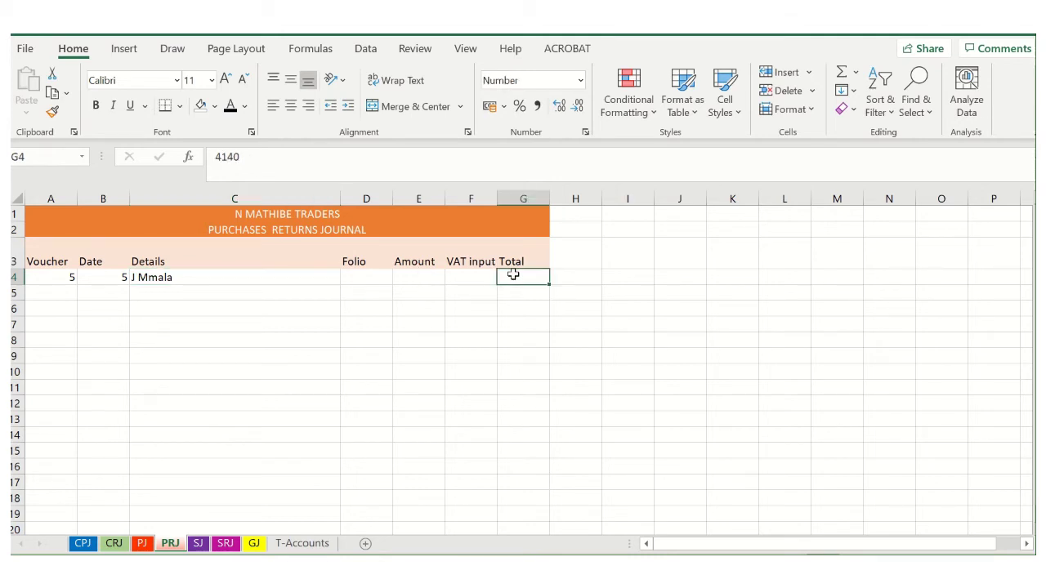
{"action": "left_click", "coordinate": [230, 106]}
{"action": "left_click", "coordinate": [480, 279]}
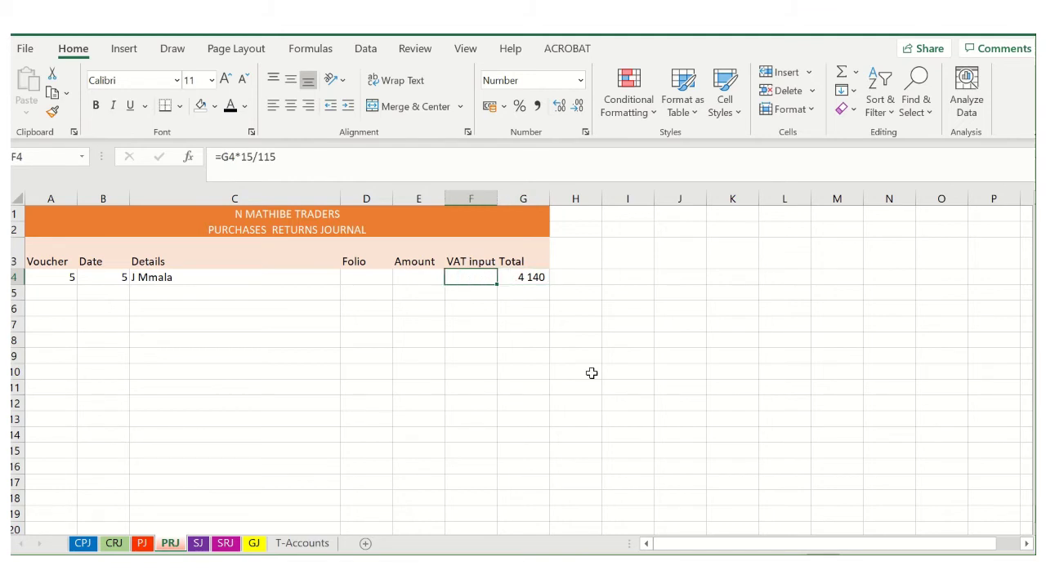
{"action": "left_click", "coordinate": [232, 109]}
{"action": "left_click", "coordinate": [419, 282]}
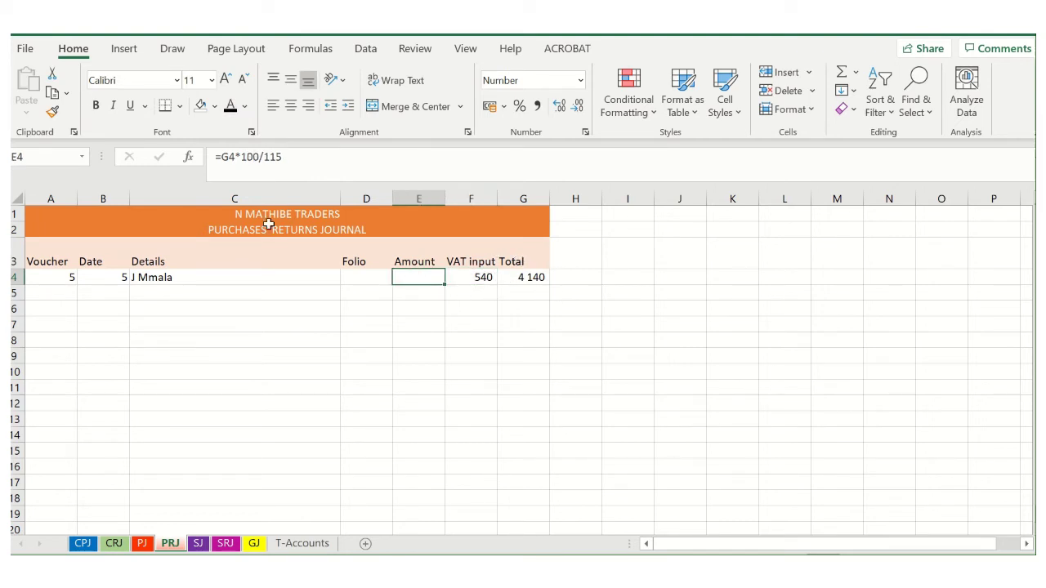
{"action": "left_click", "coordinate": [232, 108]}
On the CRJ sheet, apply the black font colour to the voucher, date and debtor name in A4:C4
{"action": "left_click", "coordinate": [116, 544]}
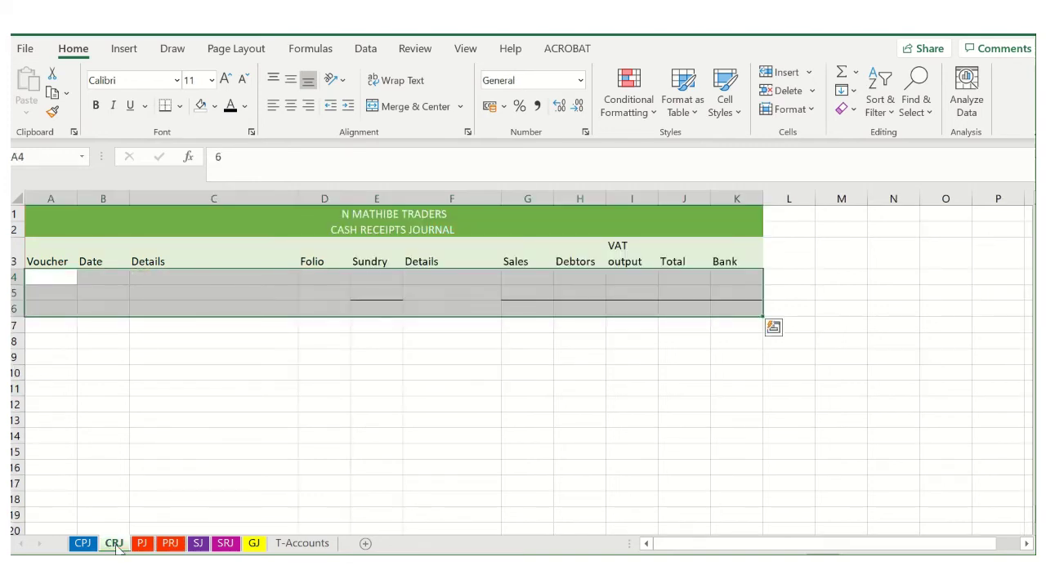
{"action": "left_click", "coordinate": [175, 390]}
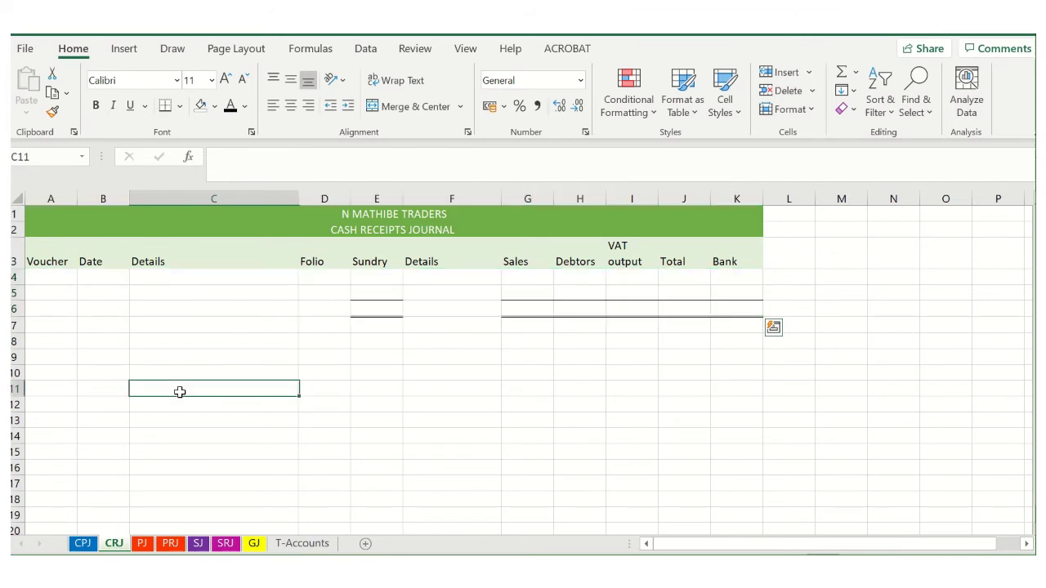
{"action": "left_click", "coordinate": [54, 276]}
{"action": "left_click_drag", "start_coordinate": [74, 276], "coordinate": [278, 278]}
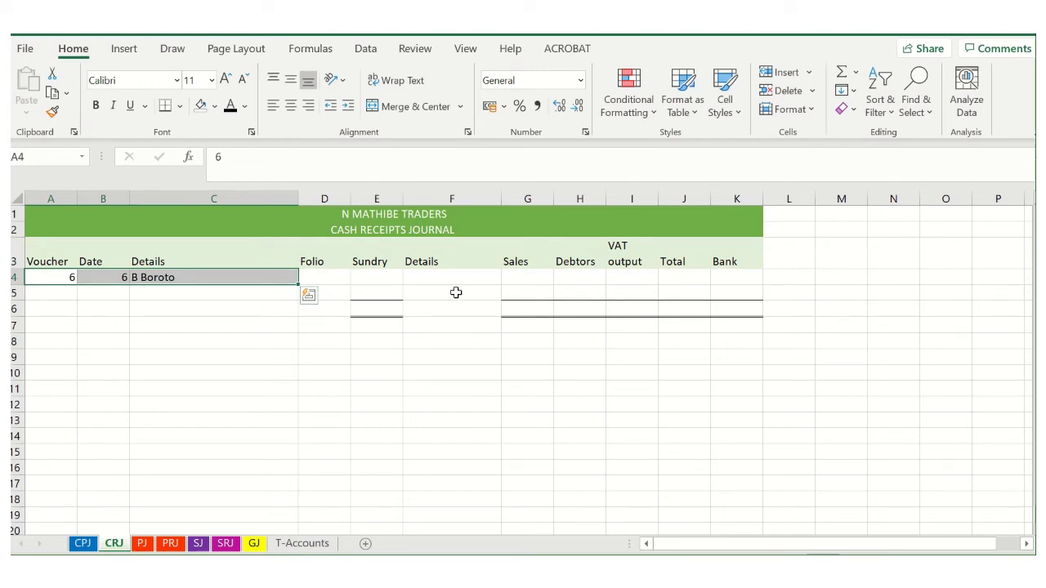
Apply the black font colour to the Debtors amount in H4 and the Bank amount in K4
{"action": "left_click", "coordinate": [584, 278]}
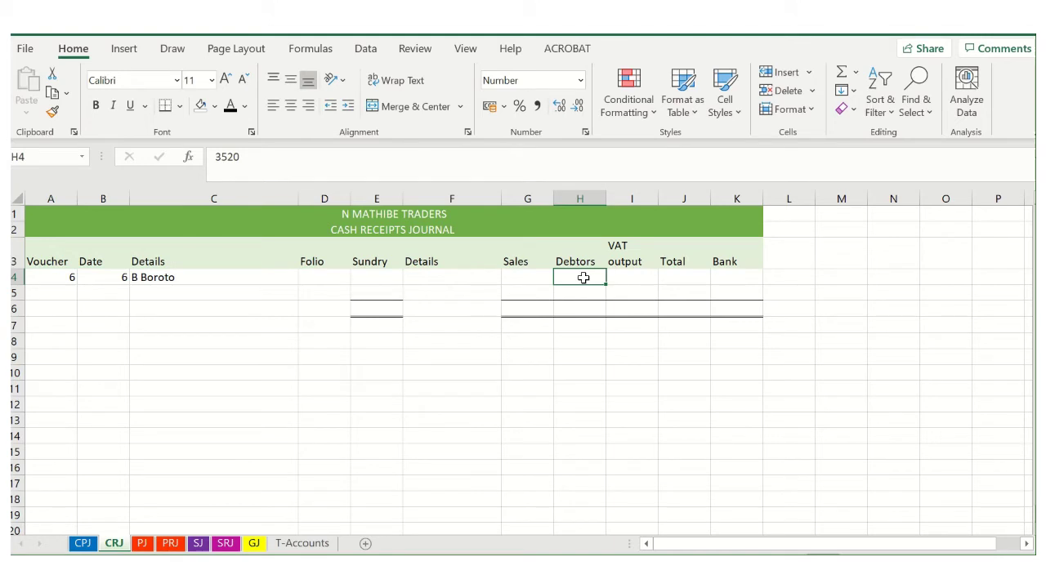
{"action": "left_click", "coordinate": [231, 108]}
{"action": "left_click", "coordinate": [749, 277]}
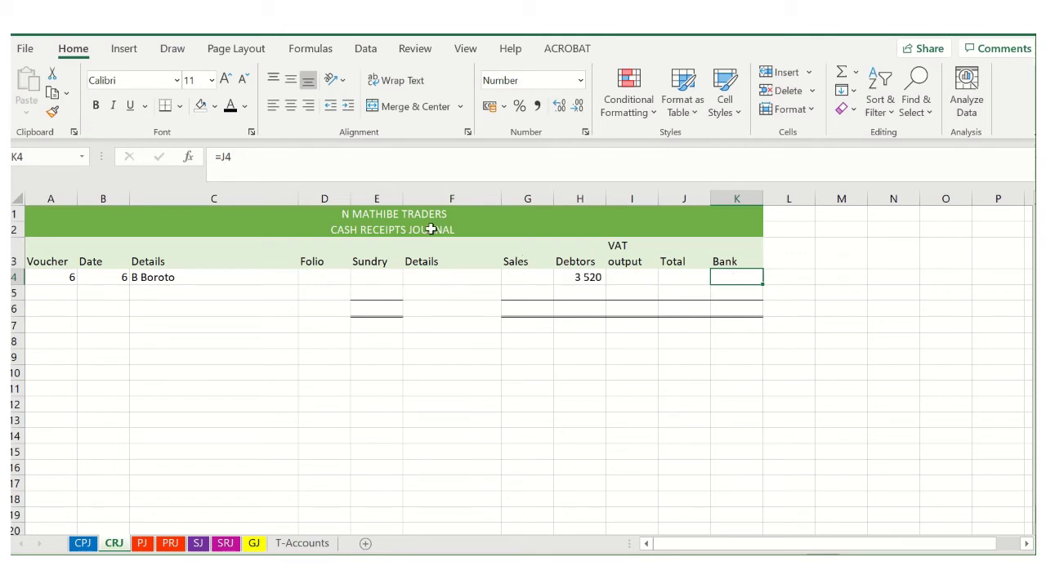
{"action": "left_click", "coordinate": [230, 106]}
Apply the black font colour to the Discount allowed and VAT input sundry lines with their amounts in E4:F5
{"action": "left_click_drag", "start_coordinate": [389, 279], "coordinate": [437, 279]}
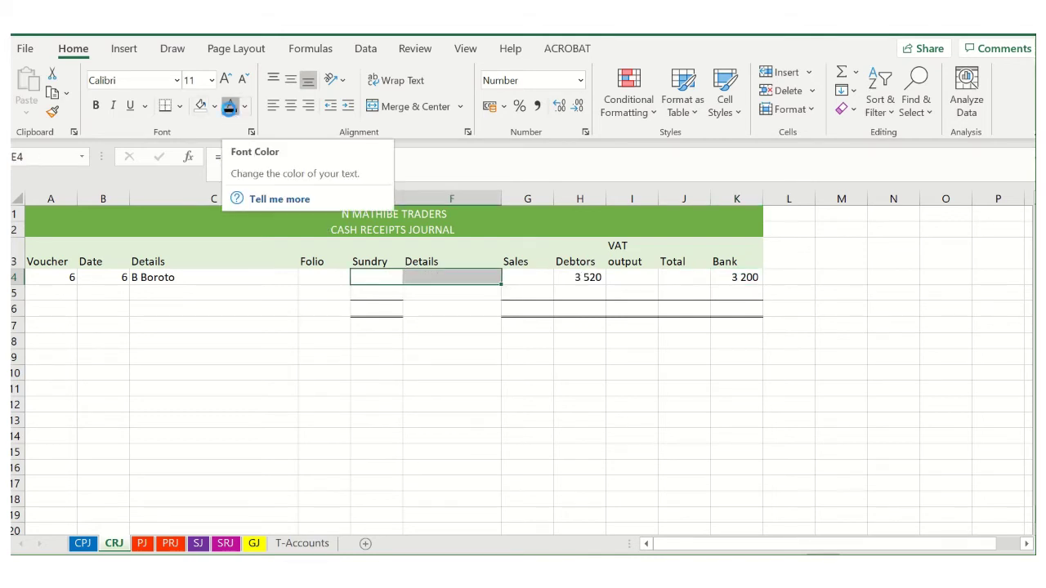
{"action": "left_click", "coordinate": [230, 108]}
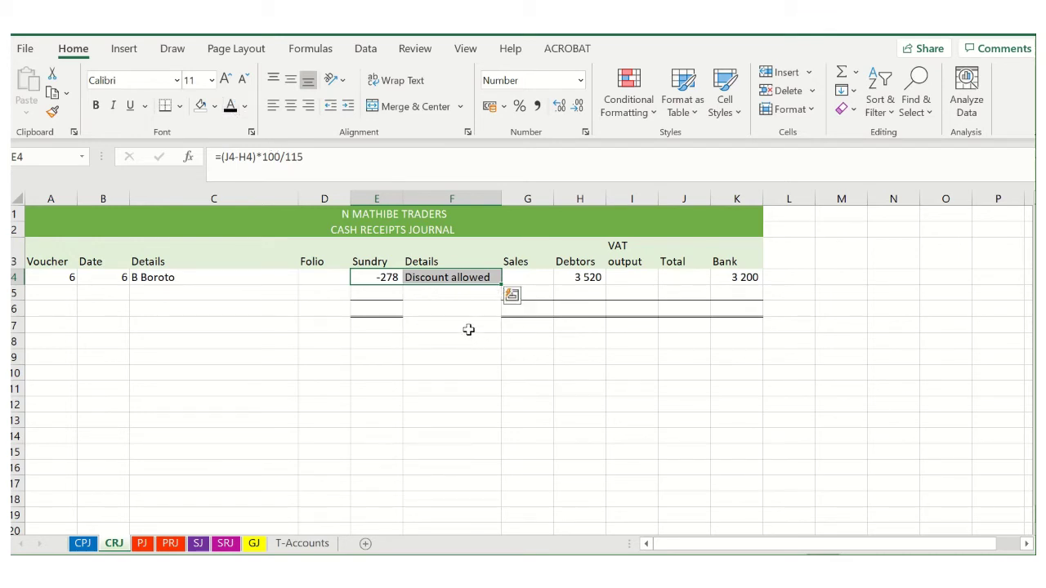
{"action": "left_click", "coordinate": [387, 295]}
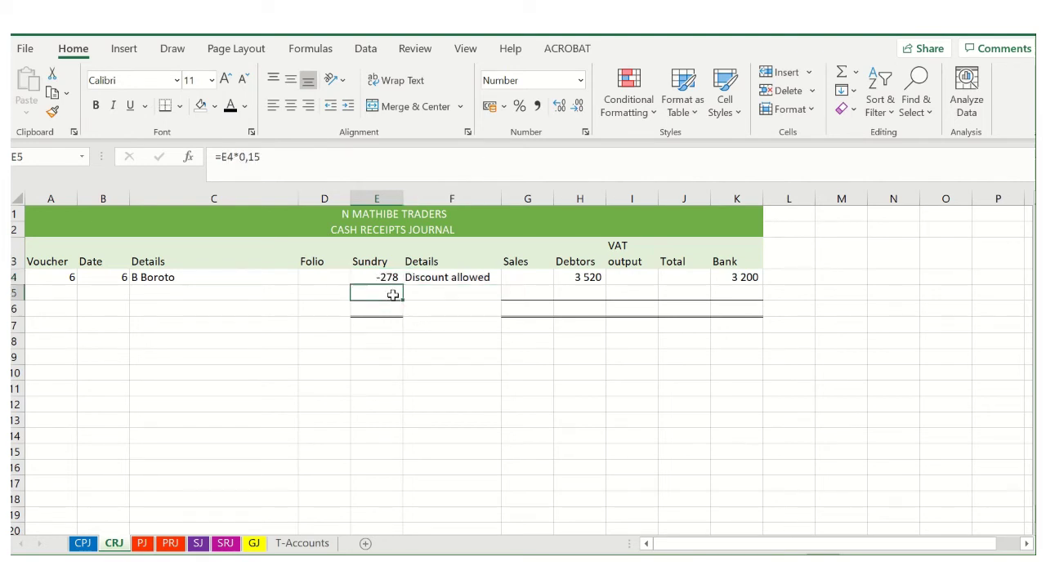
{"action": "left_click_drag", "start_coordinate": [378, 299], "coordinate": [428, 292]}
{"action": "left_click", "coordinate": [559, 343]}
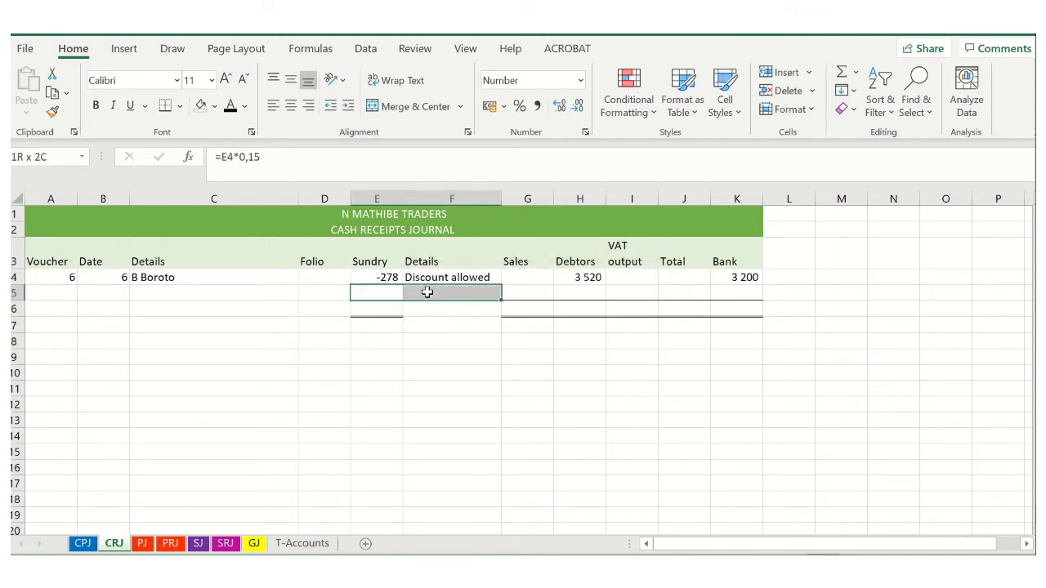
{"action": "left_click", "coordinate": [230, 109]}
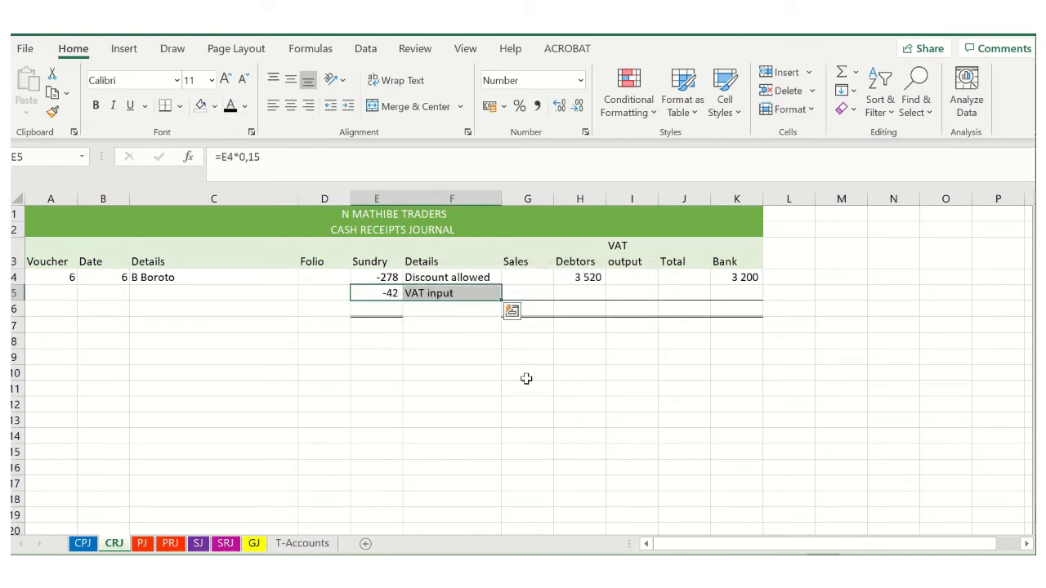
{"action": "left_click", "coordinate": [447, 364]}
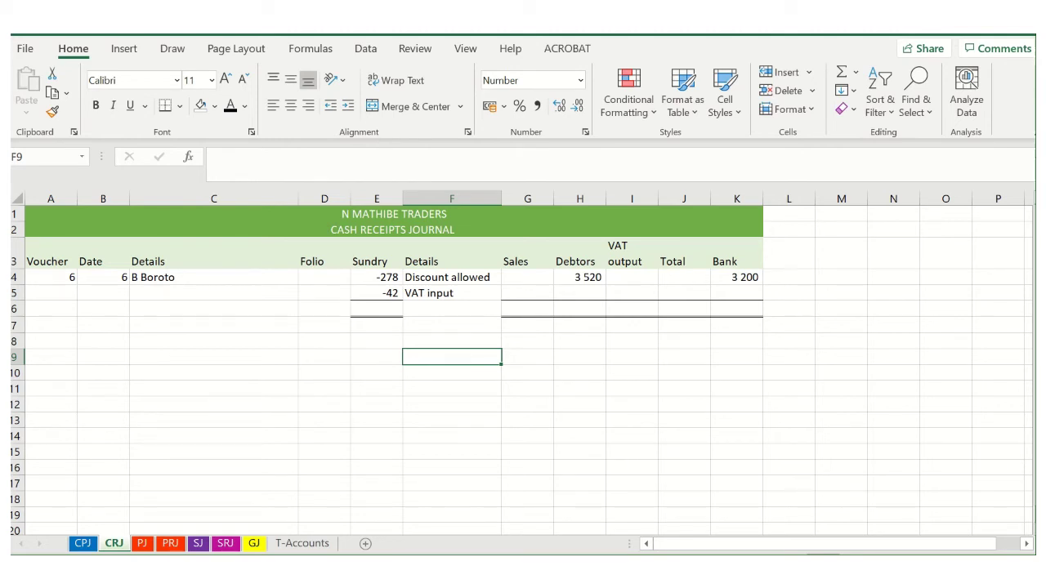
On the CPJ sheet, apply the black font colour to the voucher 7 Drawings entry in A6:J6
{"action": "left_click", "coordinate": [83, 544]}
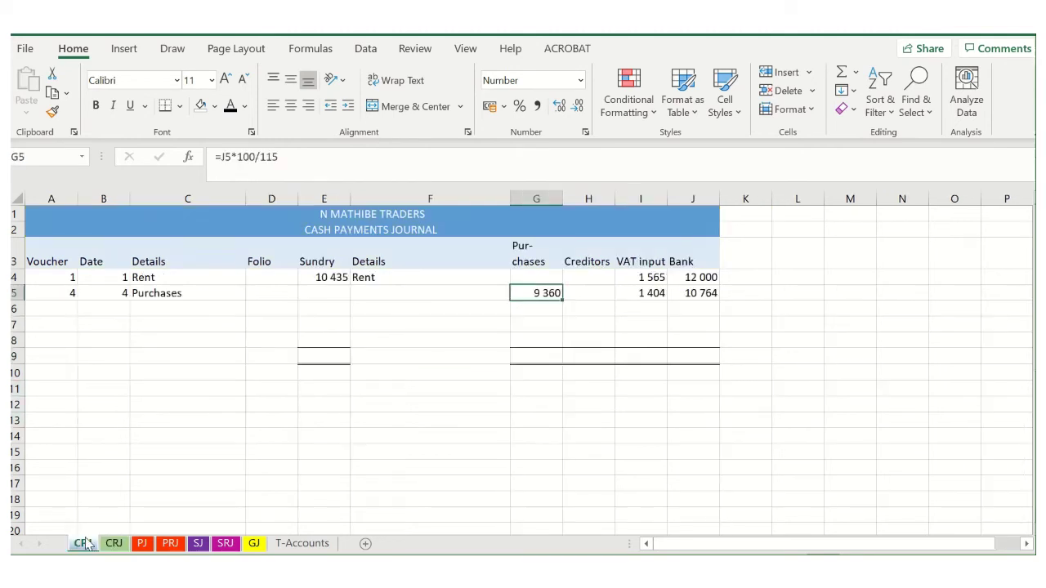
{"action": "left_click_drag", "start_coordinate": [64, 311], "coordinate": [678, 313]}
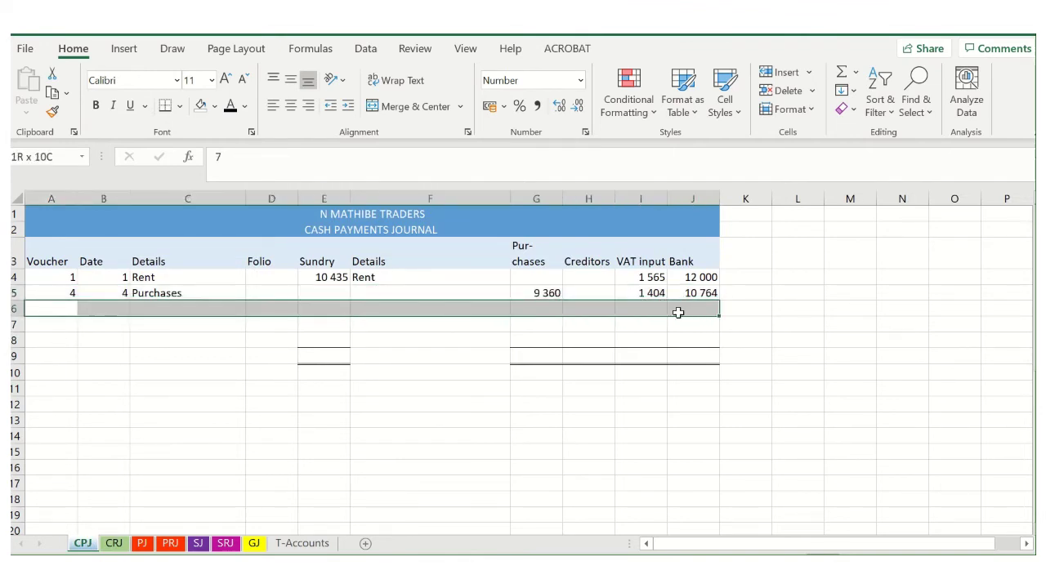
{"action": "left_click", "coordinate": [230, 105]}
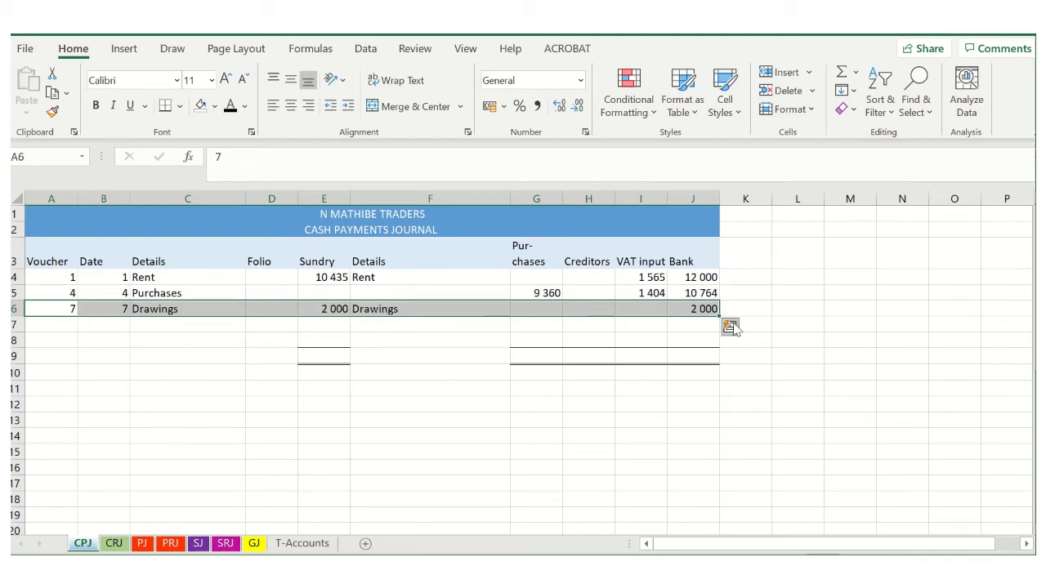
Apply the black font colour to the voucher 8, date and creditor name in A7:C7
{"action": "left_click", "coordinate": [703, 313]}
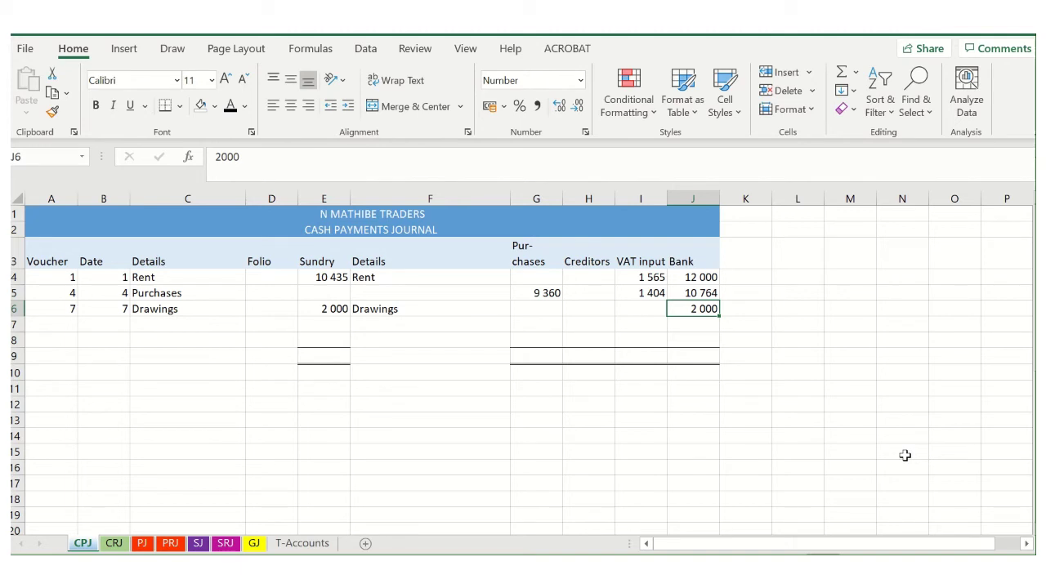
{"action": "left_click", "coordinate": [51, 324]}
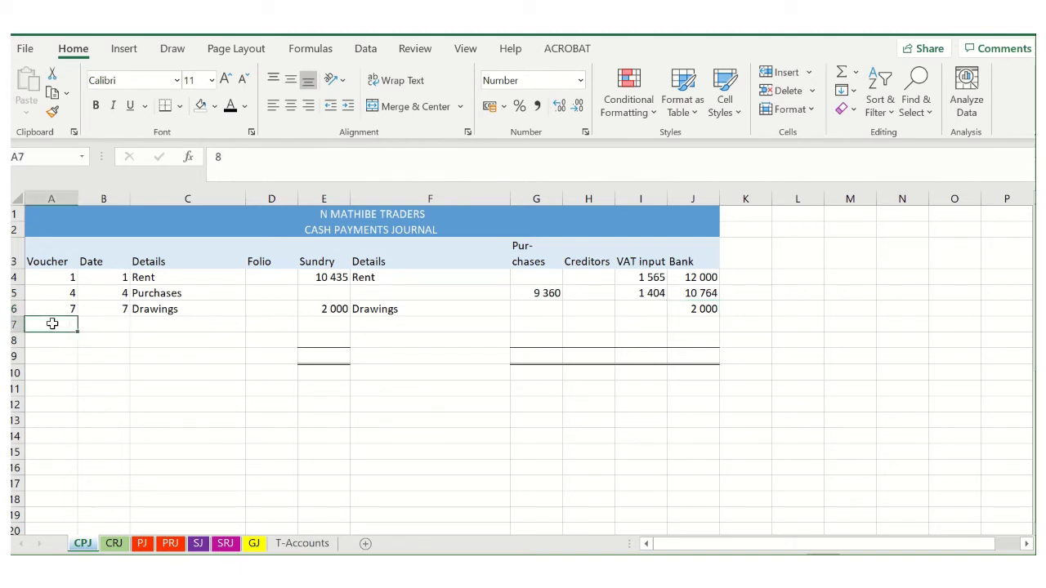
{"action": "left_click_drag", "start_coordinate": [51, 324], "coordinate": [208, 329]}
{"action": "left_click", "coordinate": [230, 106]}
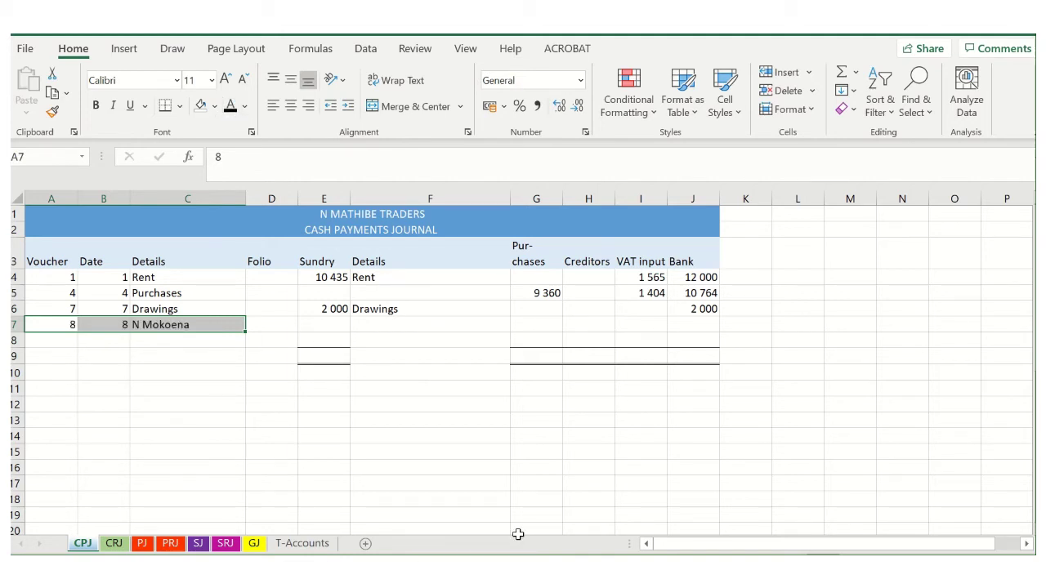
Apply the black font colour to the Creditors amount in H7 and the Bank amount in J7
{"action": "left_click", "coordinate": [582, 326]}
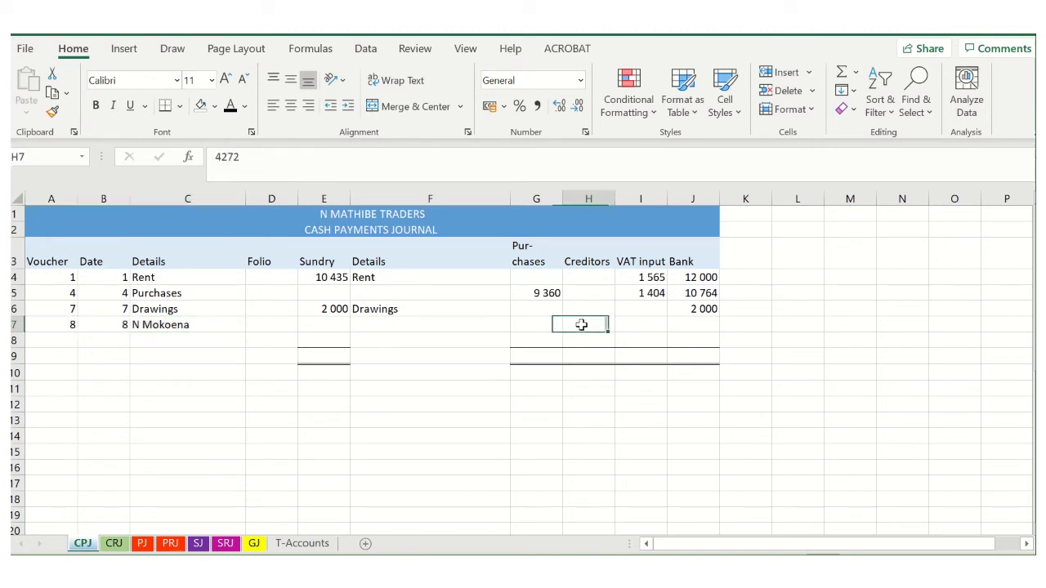
{"action": "left_click", "coordinate": [231, 107]}
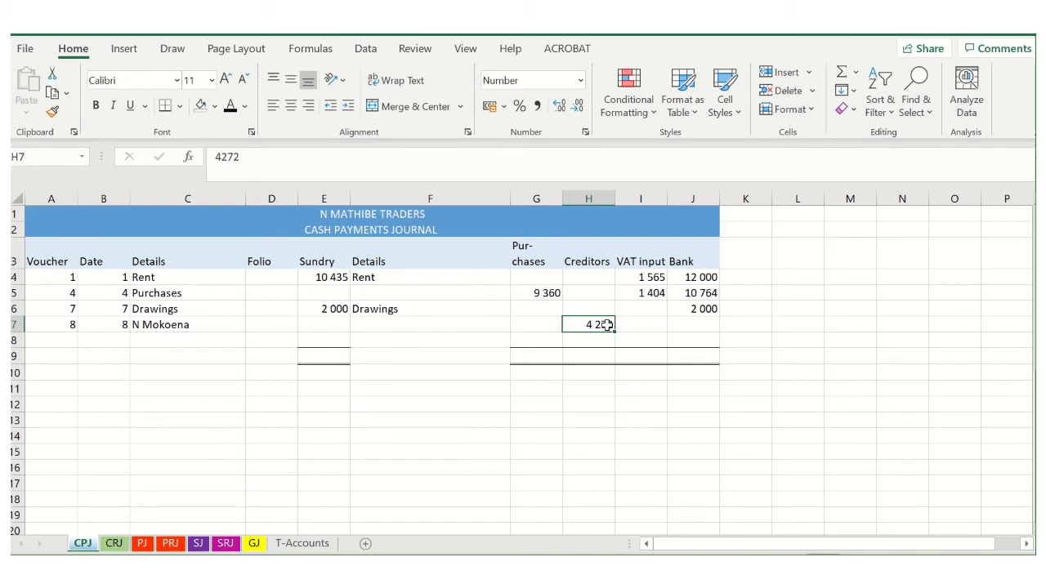
{"action": "left_click", "coordinate": [695, 324]}
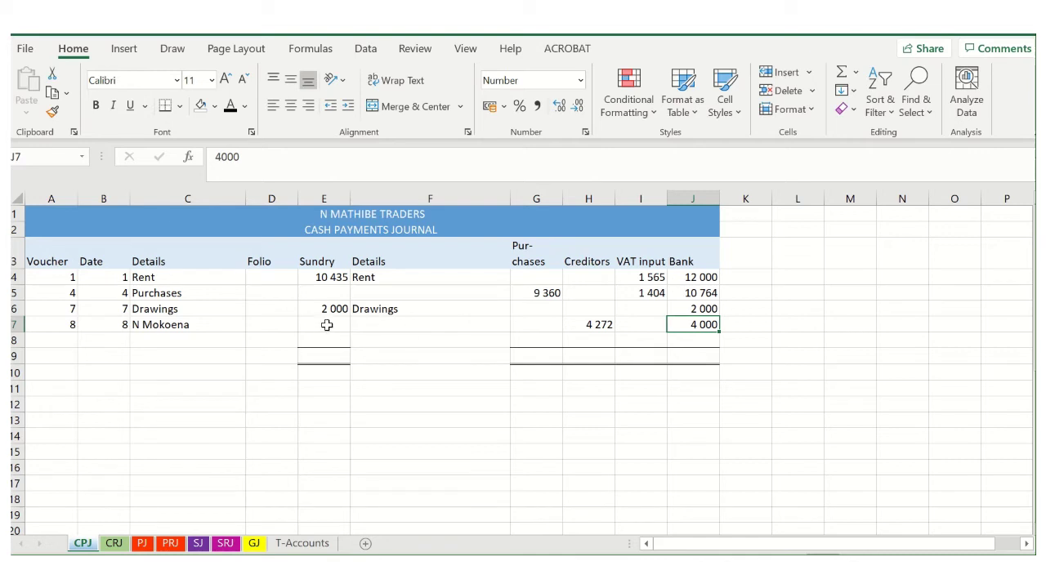
Apply the black font colour to the Discount received and Output VAT sundry lines with their amounts in E7:F8
{"action": "left_click_drag", "start_coordinate": [327, 325], "coordinate": [337, 343]}
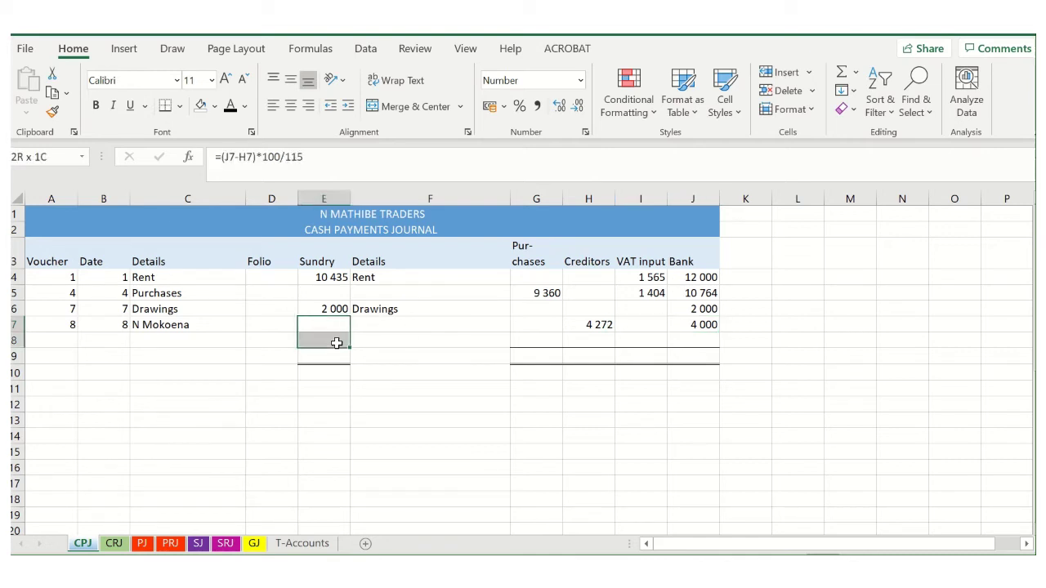
{"action": "left_click", "coordinate": [231, 106]}
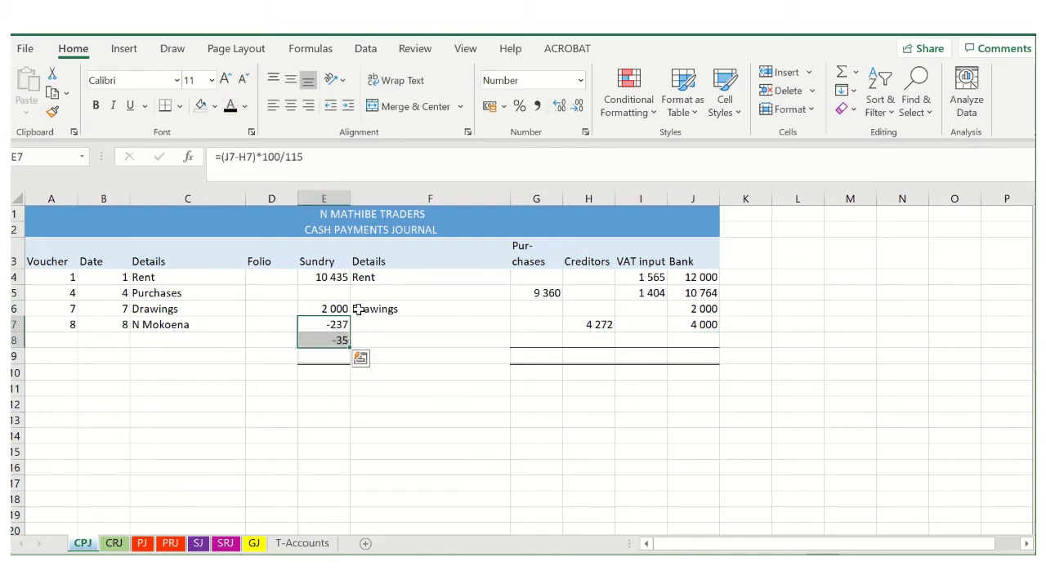
{"action": "left_click_drag", "start_coordinate": [379, 324], "coordinate": [378, 337]}
{"action": "type", "text": "Discount received Output VAT"}
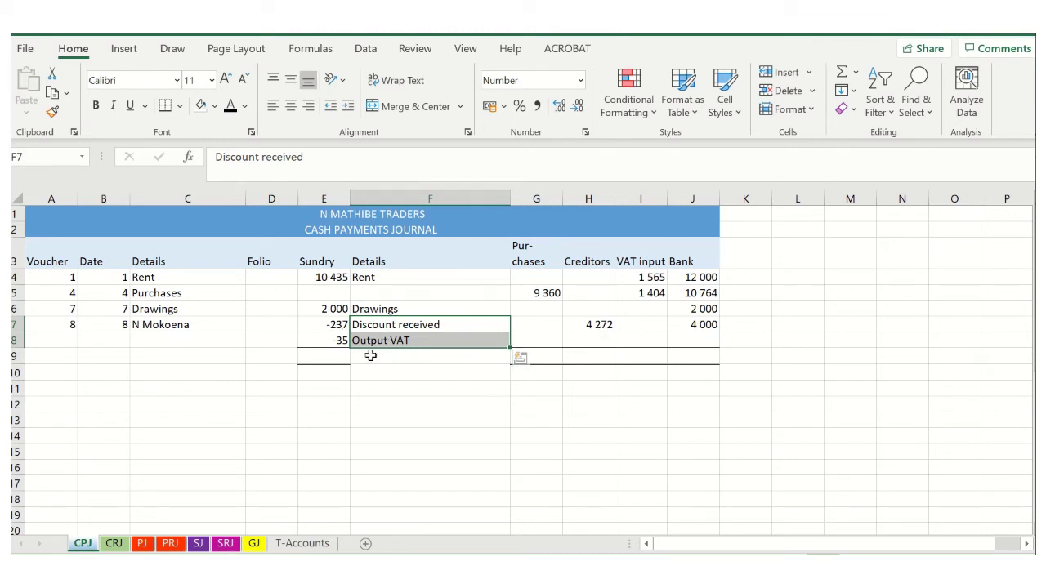
{"action": "left_click", "coordinate": [331, 327]}
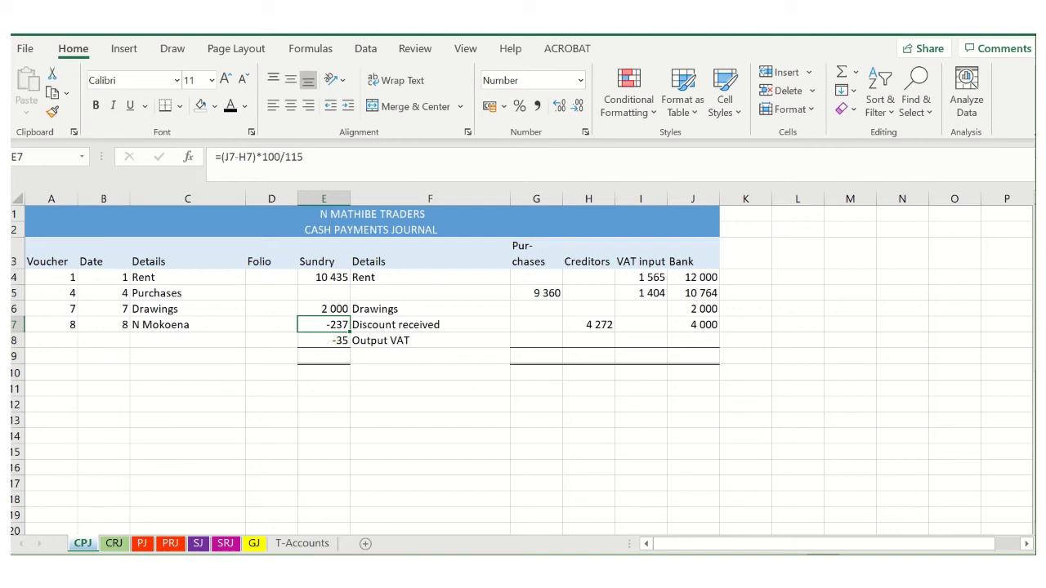
On the SRJ sheet, apply the black font colour to the voucher 9, date and debtor name in A4:C4
{"action": "left_click", "coordinate": [225, 546]}
{"action": "left_click", "coordinate": [106, 339]}
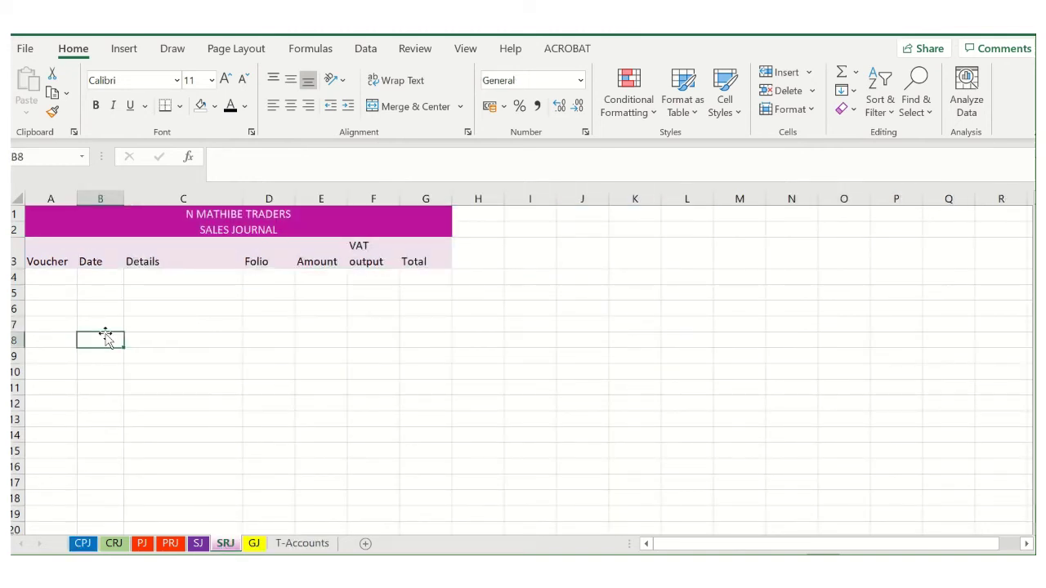
{"action": "left_click_drag", "start_coordinate": [65, 276], "coordinate": [183, 274]}
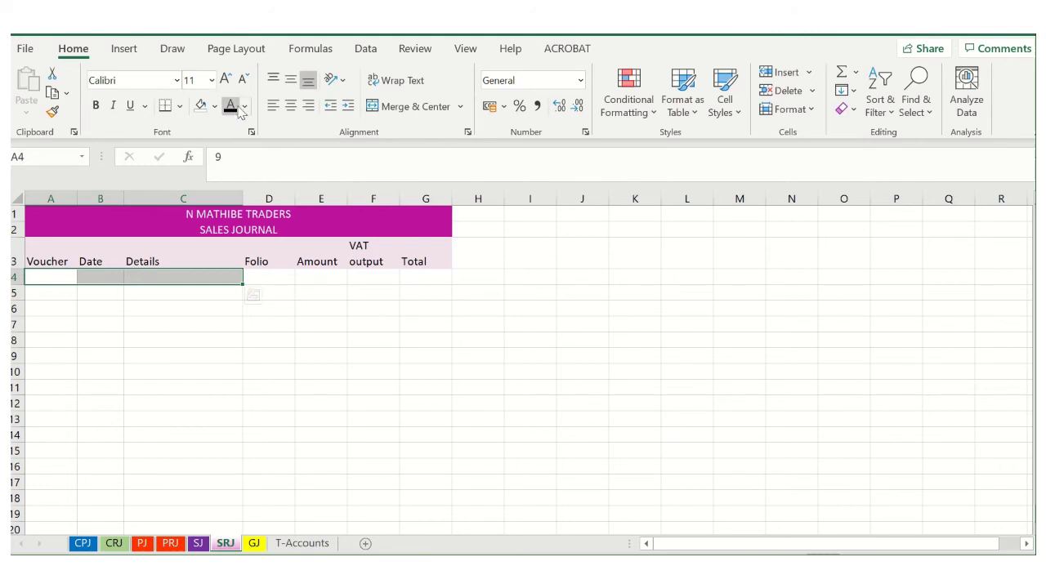
{"action": "type", "text": "9\t9\tC Cane"}
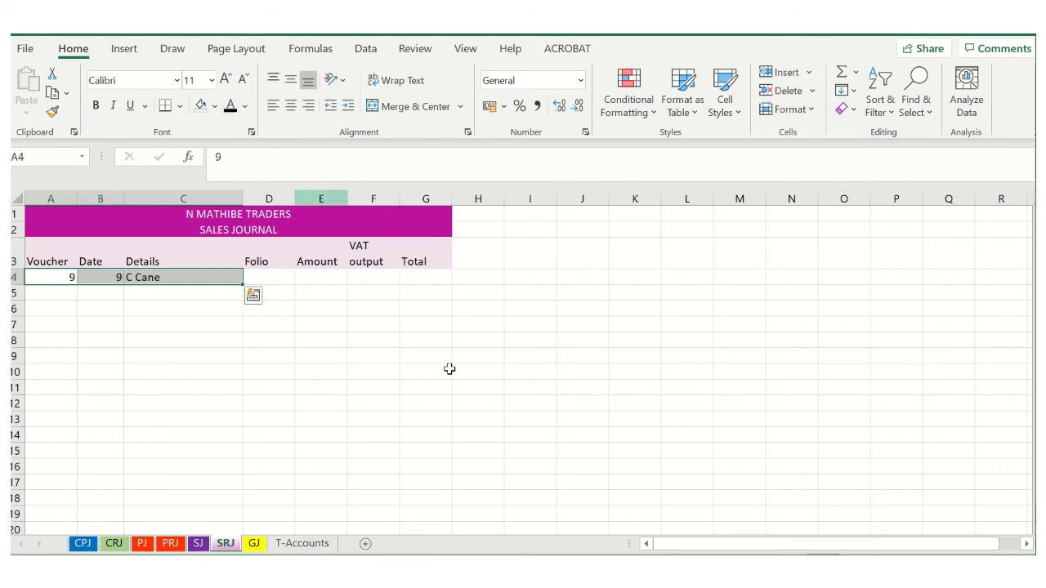
Apply the black font colour to the voucher 9 Amount in E4, Total in G4 and VAT output in F4
{"action": "left_click", "coordinate": [323, 276]}
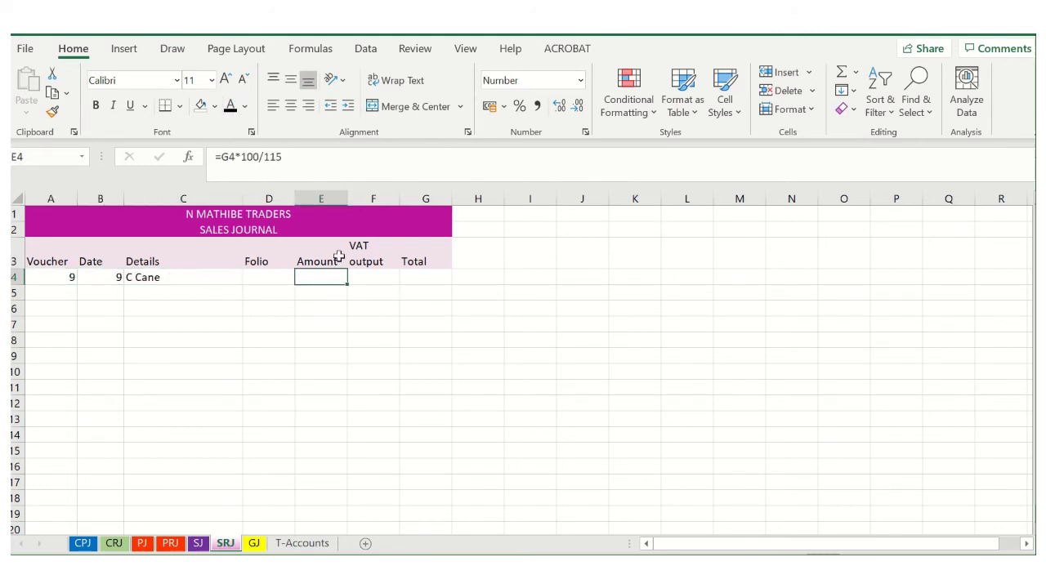
{"action": "left_click", "coordinate": [231, 109]}
{"action": "left_click", "coordinate": [428, 279]}
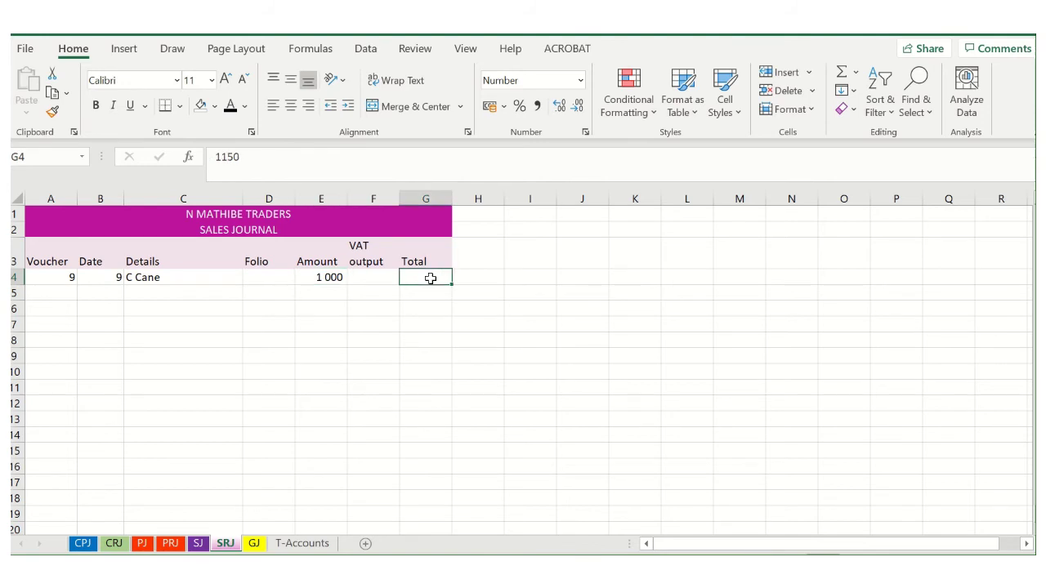
{"action": "left_click", "coordinate": [231, 107]}
{"action": "left_click", "coordinate": [371, 278]}
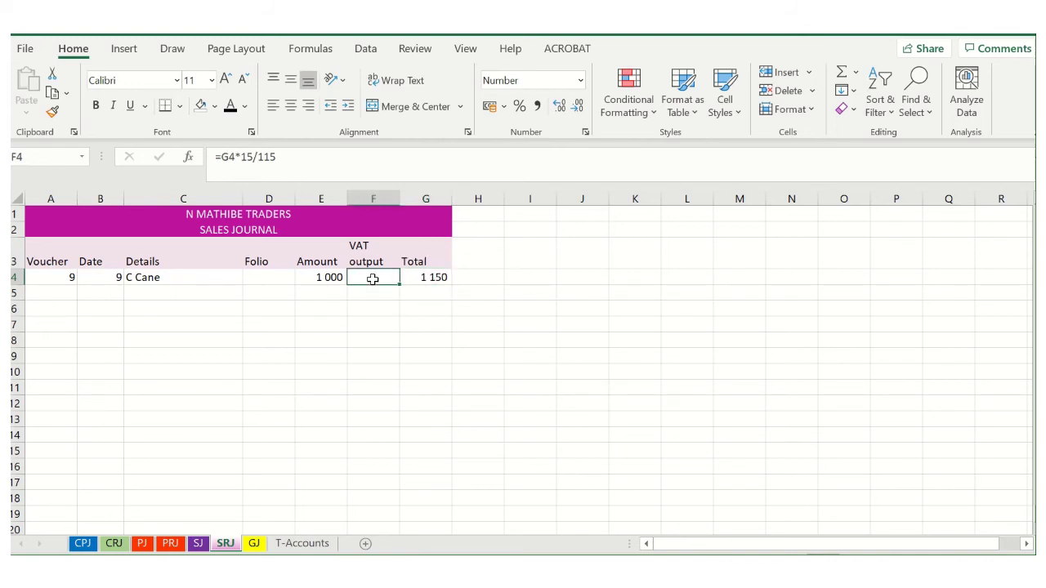
{"action": "left_click", "coordinate": [228, 107]}
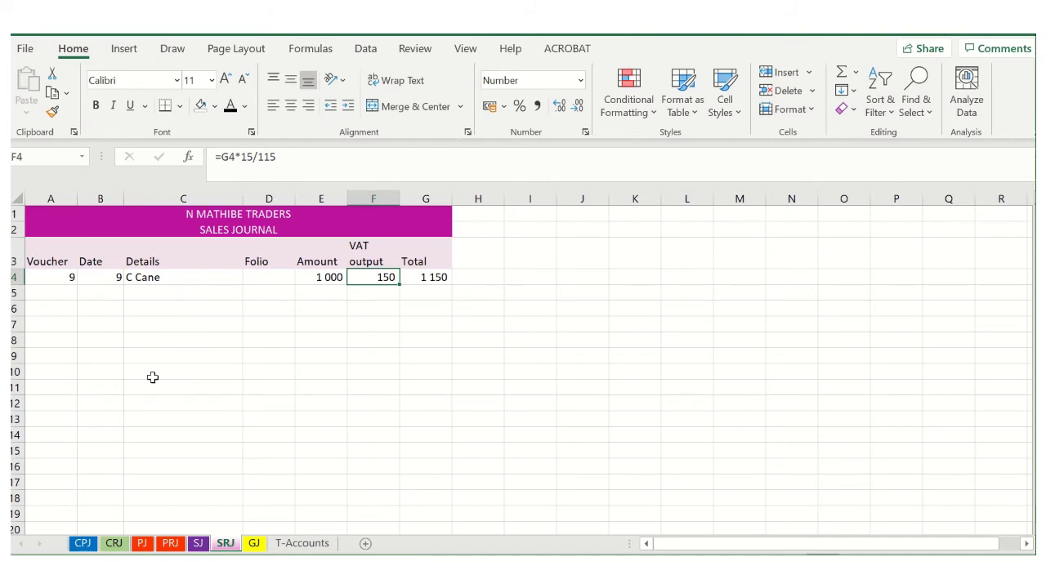
On the GJ sheet, apply the black font colour to the cost of returns calculation in B27:C32 and compare it with the SRJ amounts
{"action": "key", "text": "ctrl+Page_Down"}
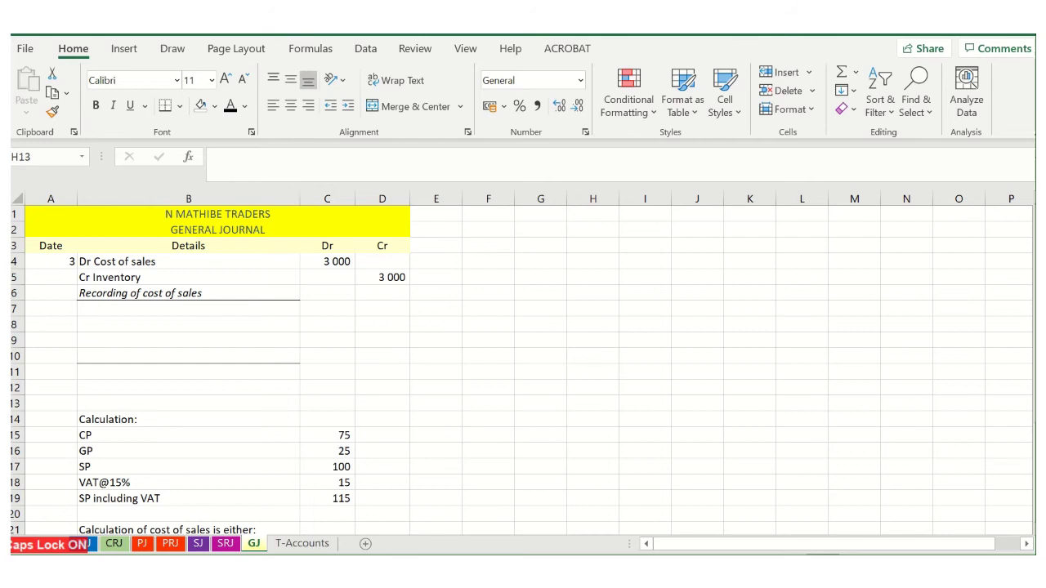
{"action": "left_click", "coordinate": [592, 404]}
{"action": "scroll", "coordinate": [593, 404], "scroll_direction": "down", "scroll_amount": 3}
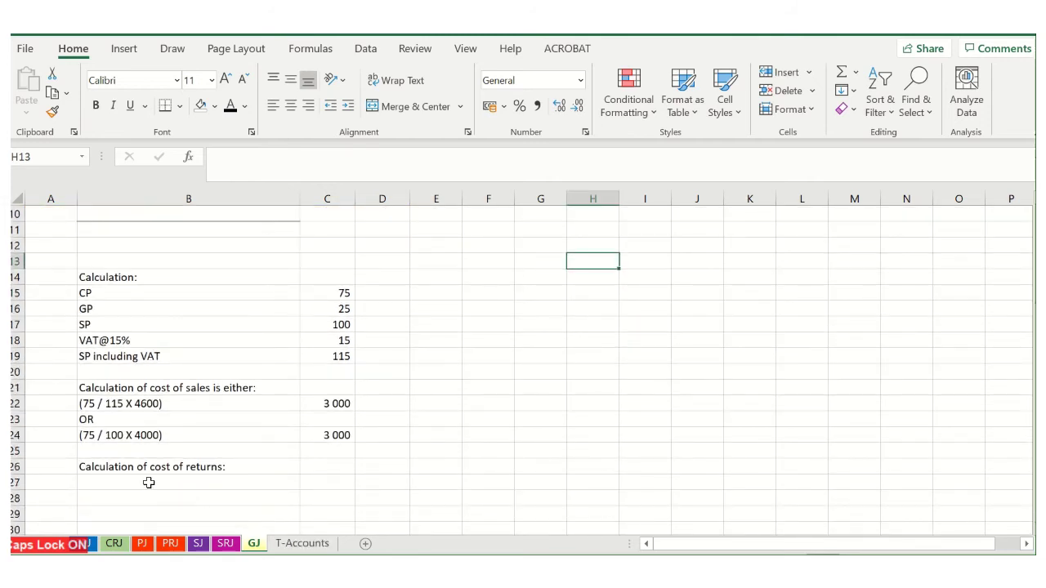
{"action": "left_click_drag", "start_coordinate": [149, 482], "coordinate": [327, 481]}
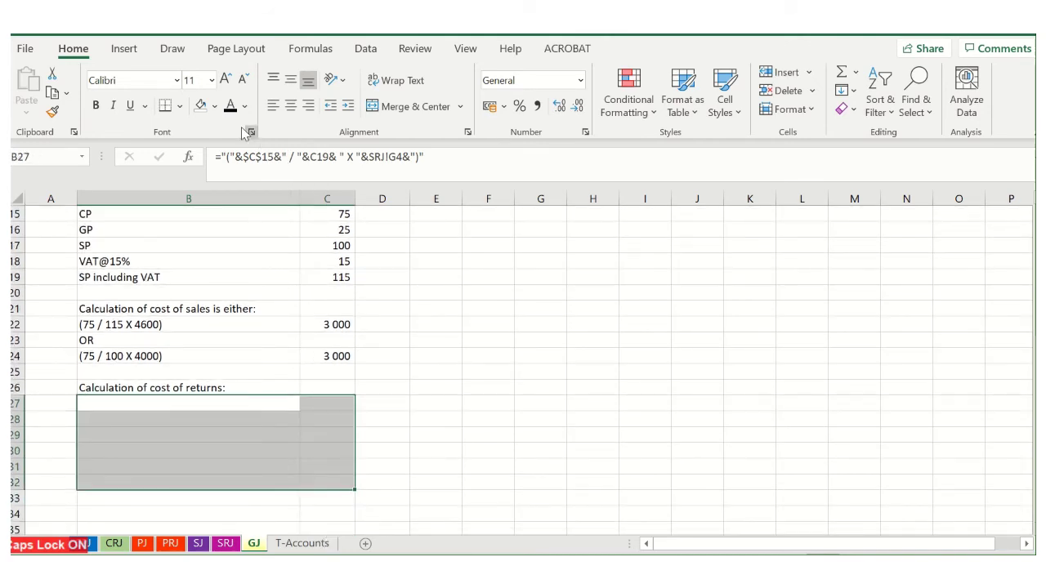
{"action": "type", "text": "(75 / 115 X 1150)\t750 OR (75 / 100 X 1000)\t750"}
{"action": "left_click_drag", "start_coordinate": [394, 418], "coordinate": [403, 429]}
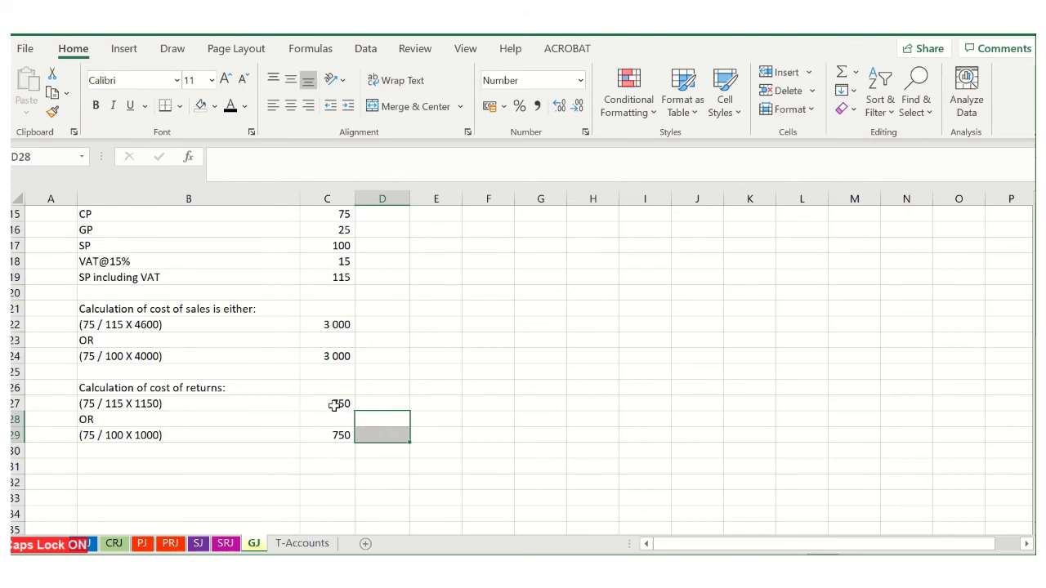
{"action": "left_click", "coordinate": [225, 545]}
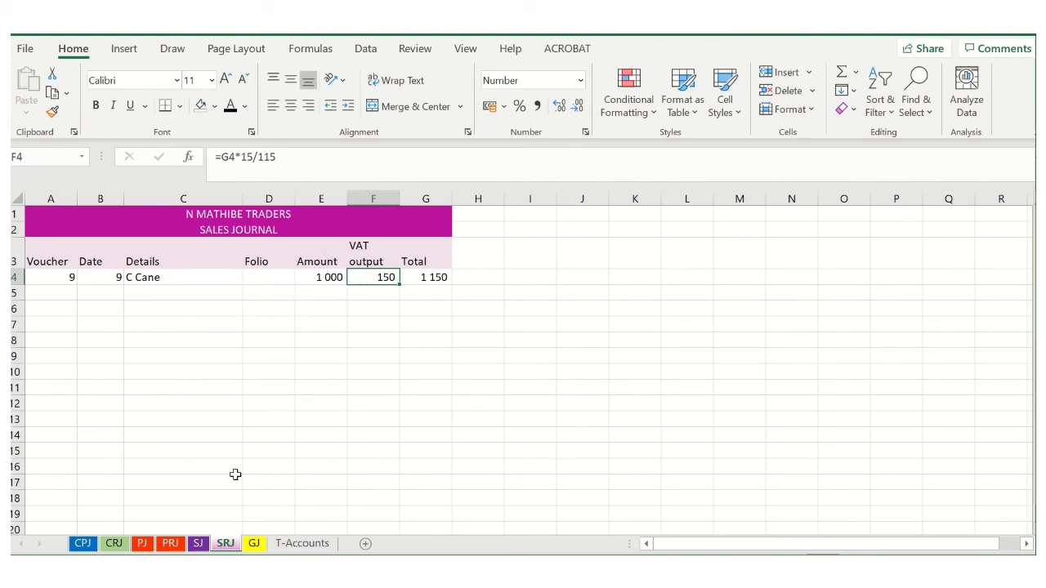
{"action": "left_click", "coordinate": [255, 544]}
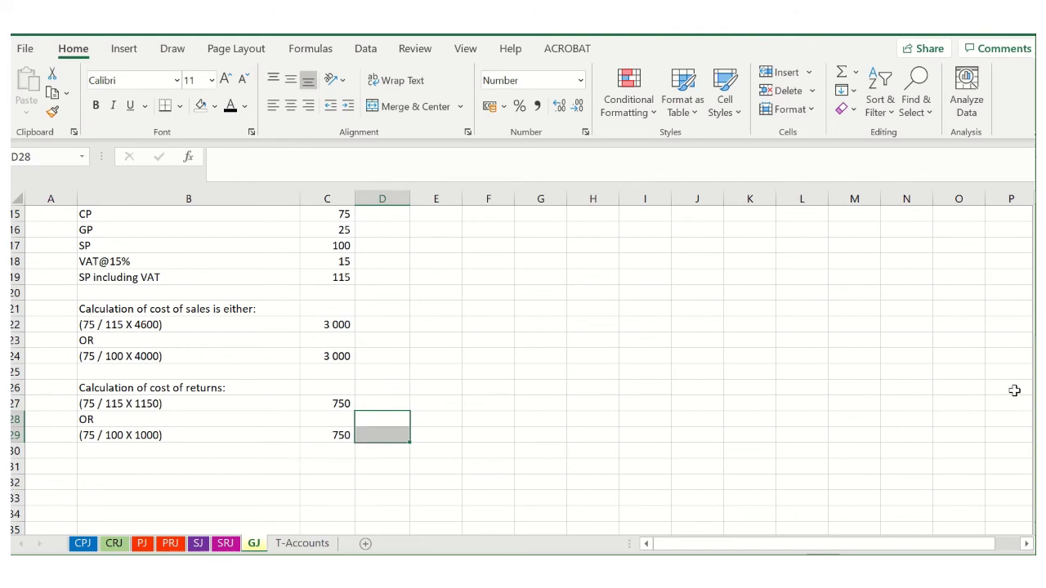
Apply the black font colour to the date 9 Dr Inventory line of the general journal in A8:D8
{"action": "scroll", "coordinate": [482, 337], "scroll_direction": "up", "scroll_amount": 5}
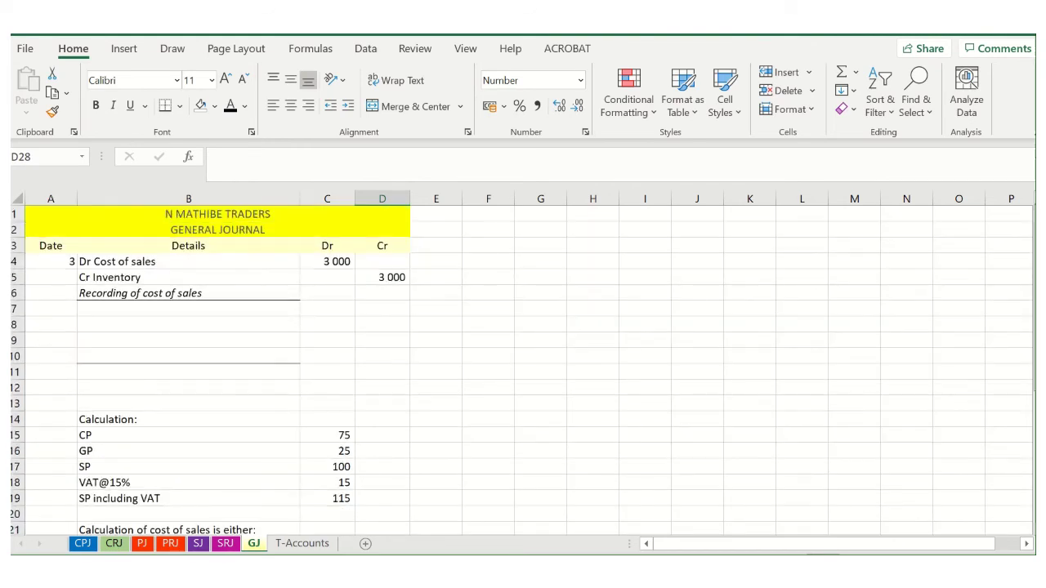
{"action": "left_click_drag", "start_coordinate": [59, 309], "coordinate": [311, 309]}
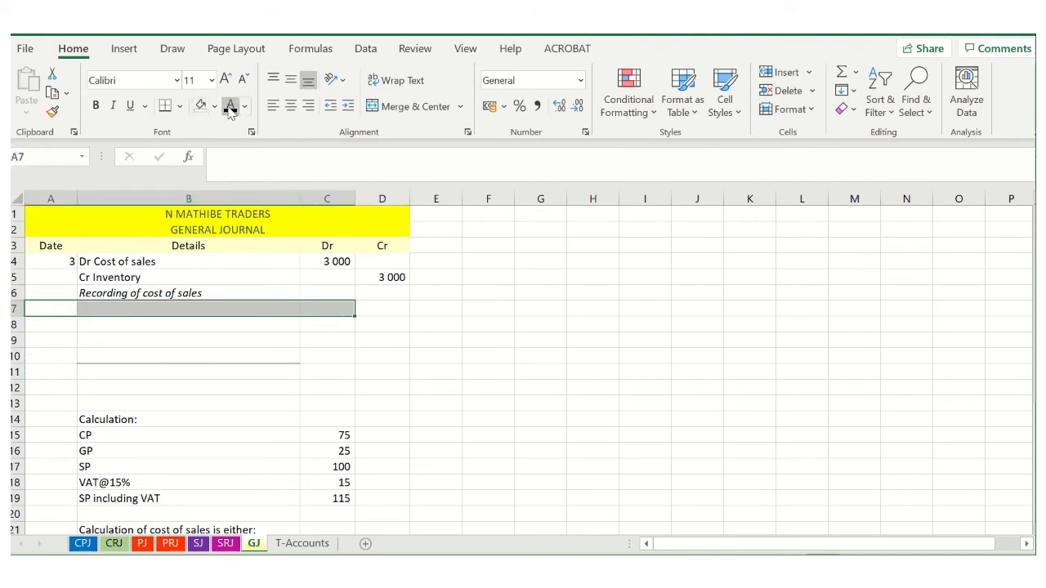
{"action": "left_click", "coordinate": [273, 344]}
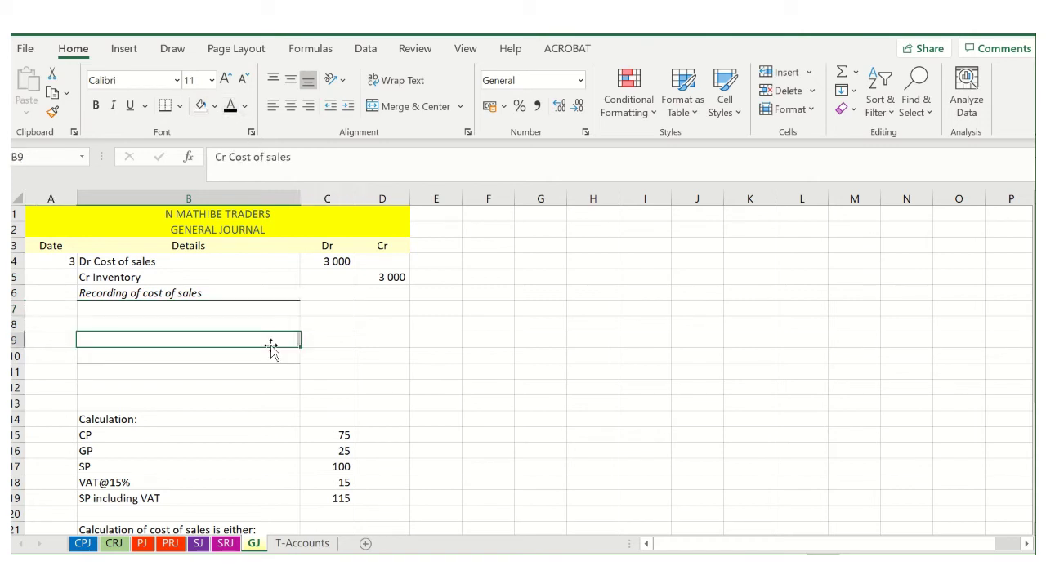
{"action": "left_click", "coordinate": [107, 306]}
{"action": "left_click", "coordinate": [103, 325]}
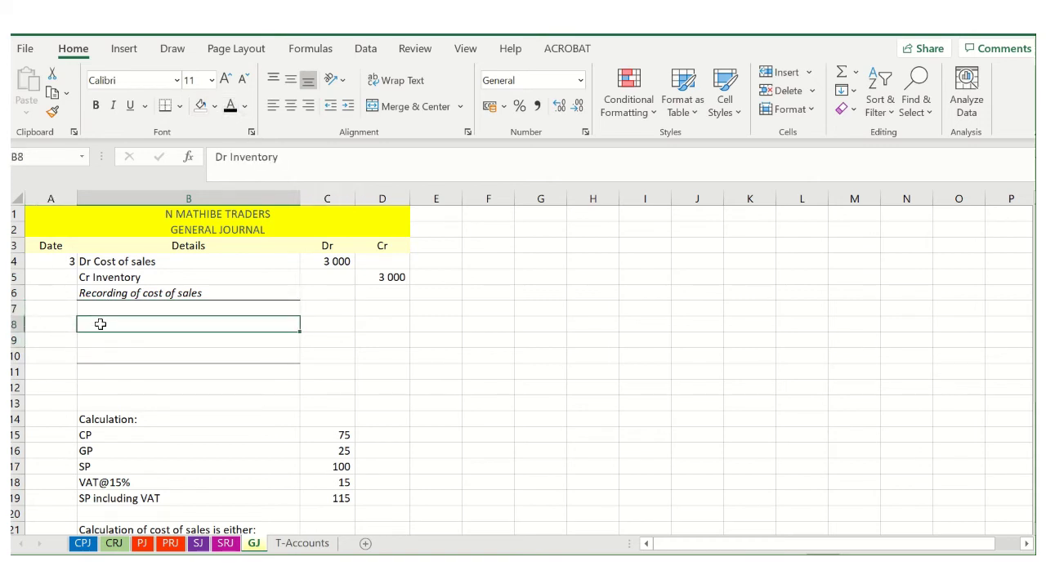
{"action": "left_click", "coordinate": [47, 326]}
{"action": "left_click_drag", "start_coordinate": [47, 325], "coordinate": [282, 305]}
{"action": "left_click_drag", "start_coordinate": [347, 324], "coordinate": [382, 324]}
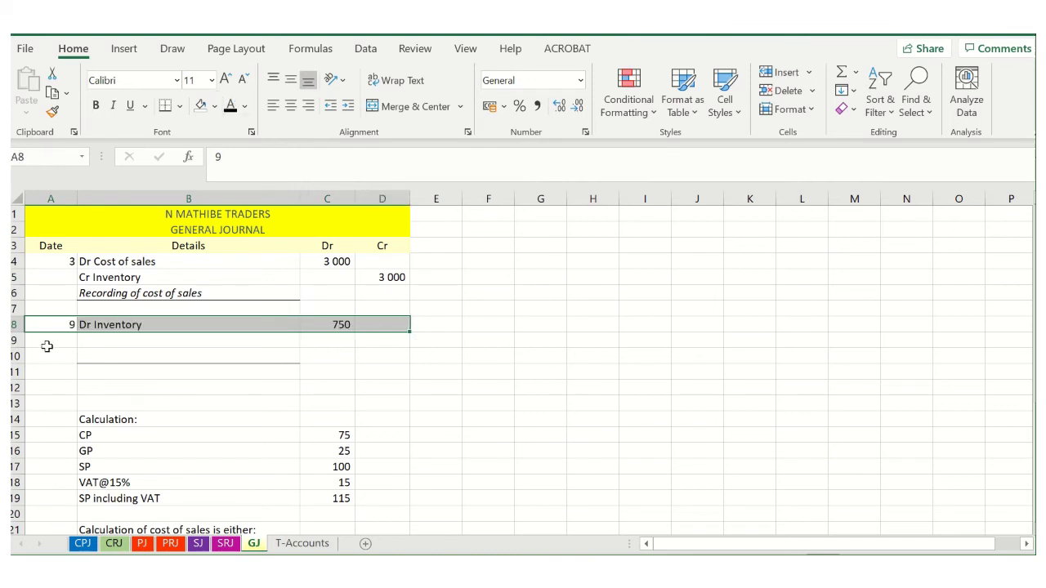
Apply the black font colour to the Cr Cost of sales line in A9:D9 and to cell B10 below it
{"action": "left_click_drag", "start_coordinate": [47, 343], "coordinate": [384, 342]}
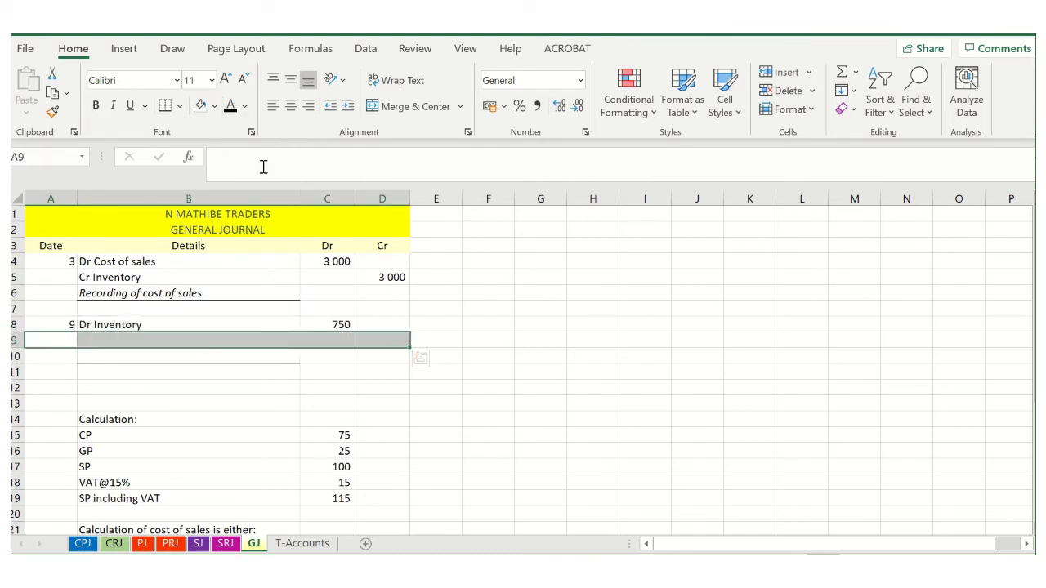
{"action": "left_click", "coordinate": [230, 106]}
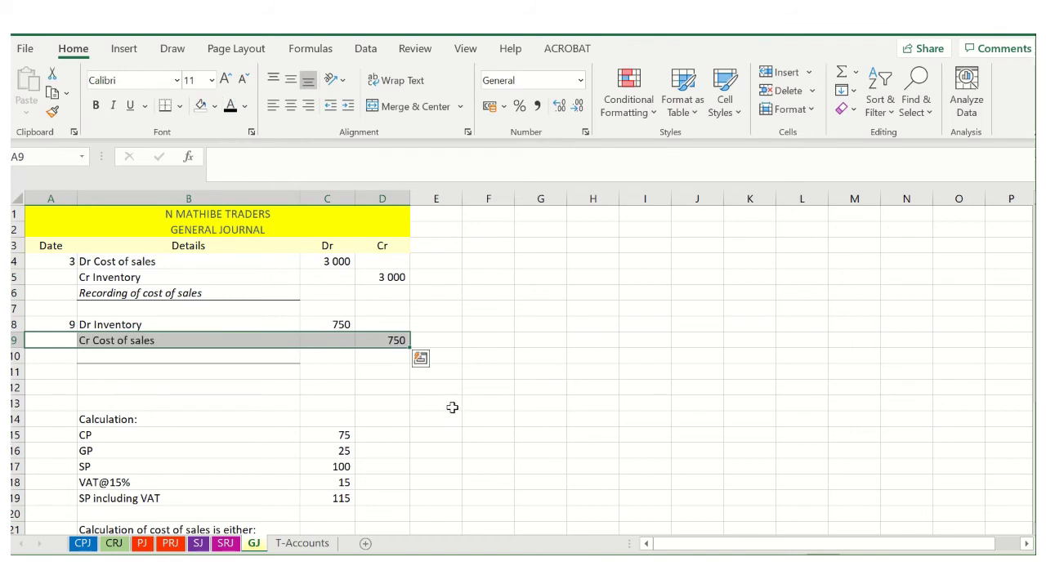
{"action": "left_click", "coordinate": [157, 357]}
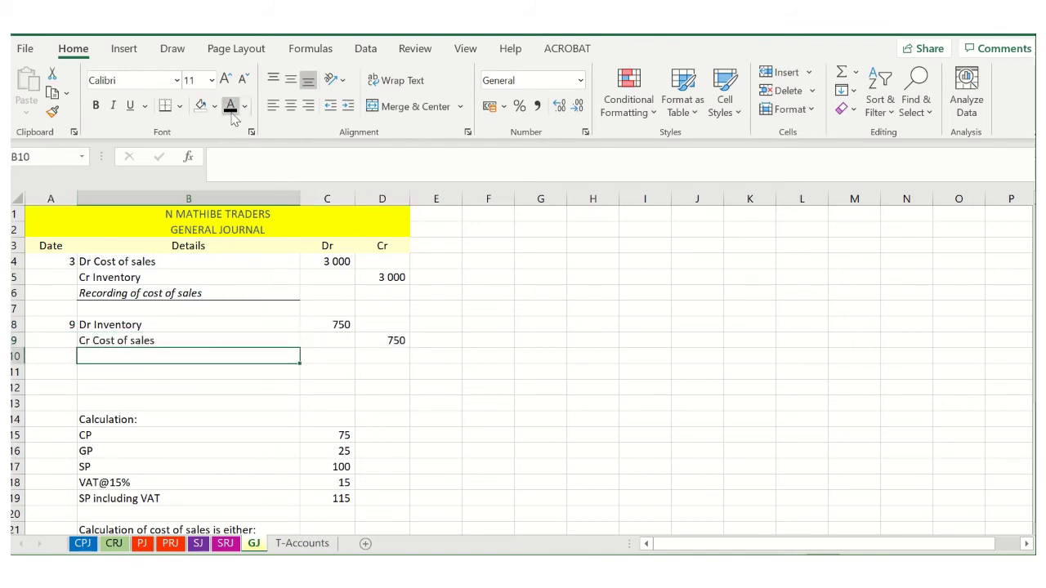
{"action": "left_click", "coordinate": [480, 456]}
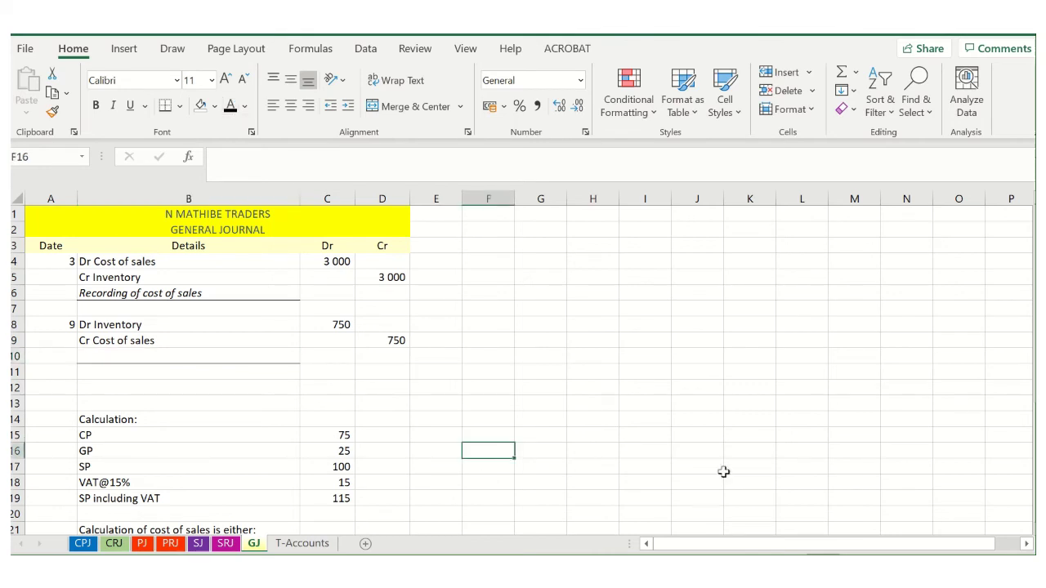
Inspect the formula behind the first cost of sales calculation text in B22
{"action": "left_click", "coordinate": [656, 463]}
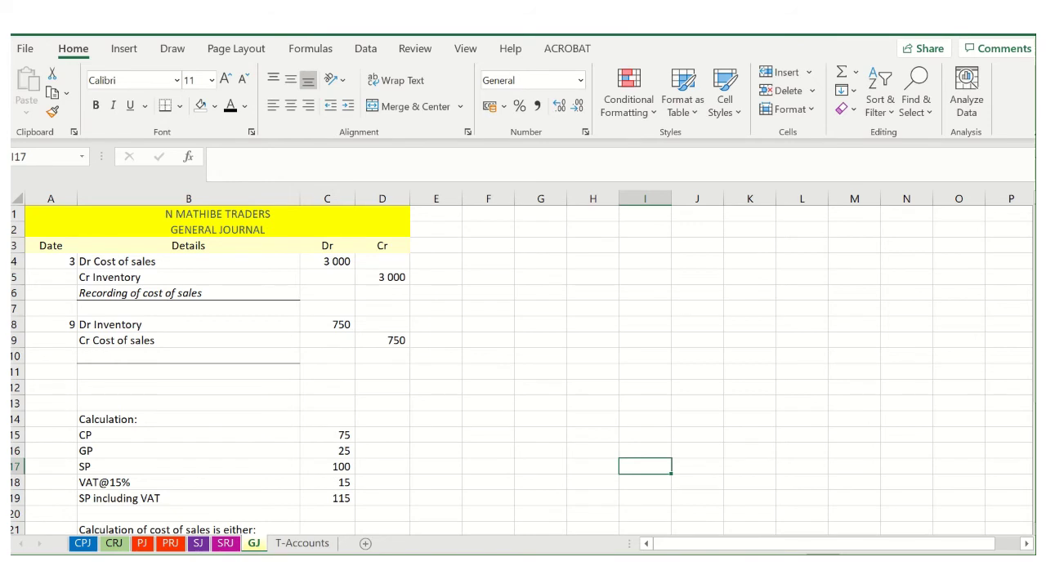
{"action": "scroll", "coordinate": [1008, 443], "scroll_direction": "down", "scroll_amount": 3}
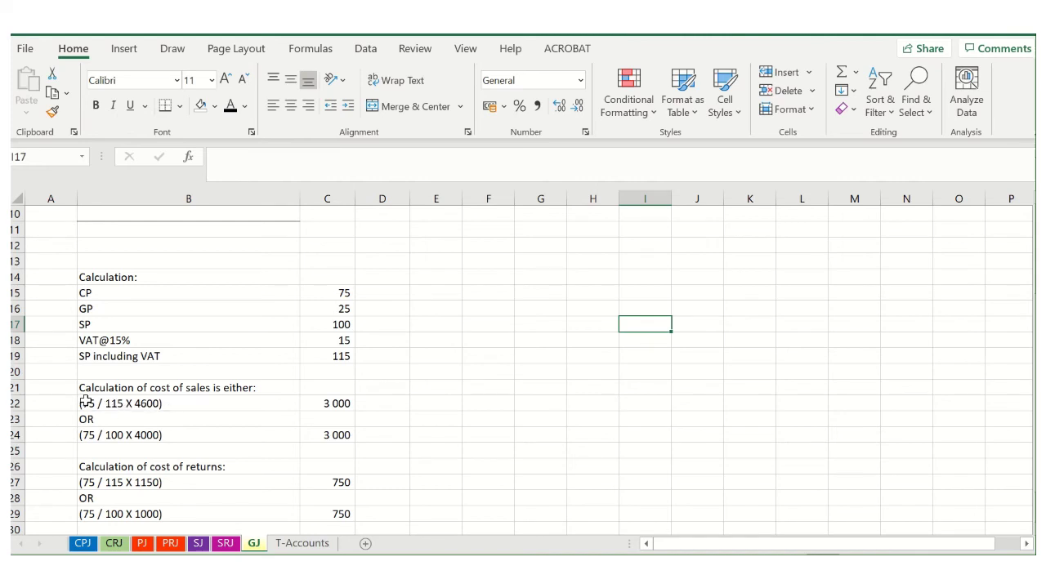
{"action": "left_click", "coordinate": [86, 403]}
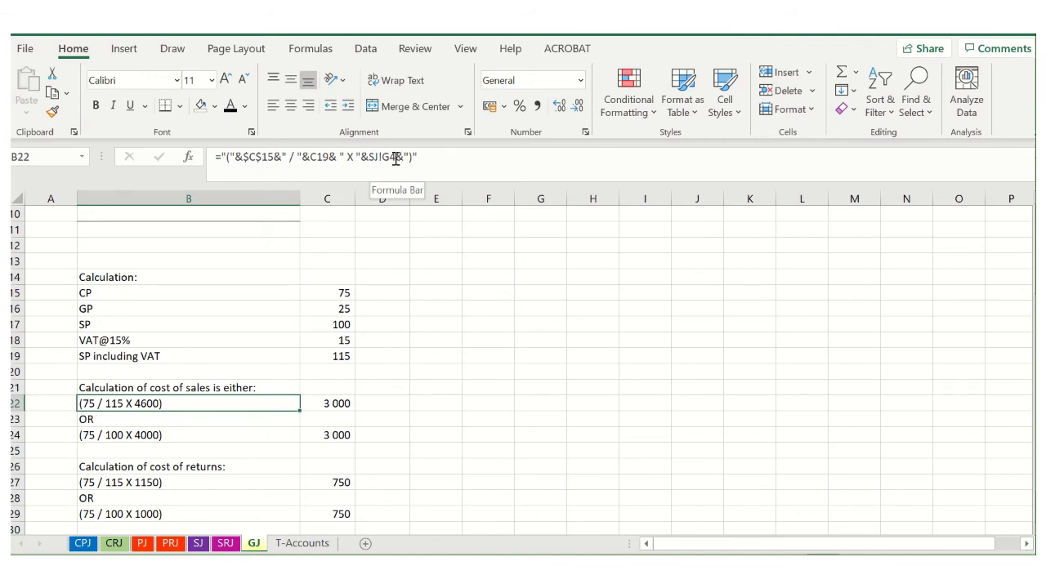
Compare the Sales Journal total in G4 of the SJ sheet with the reference in the B22 formula on GJ
{"action": "left_click", "coordinate": [198, 543]}
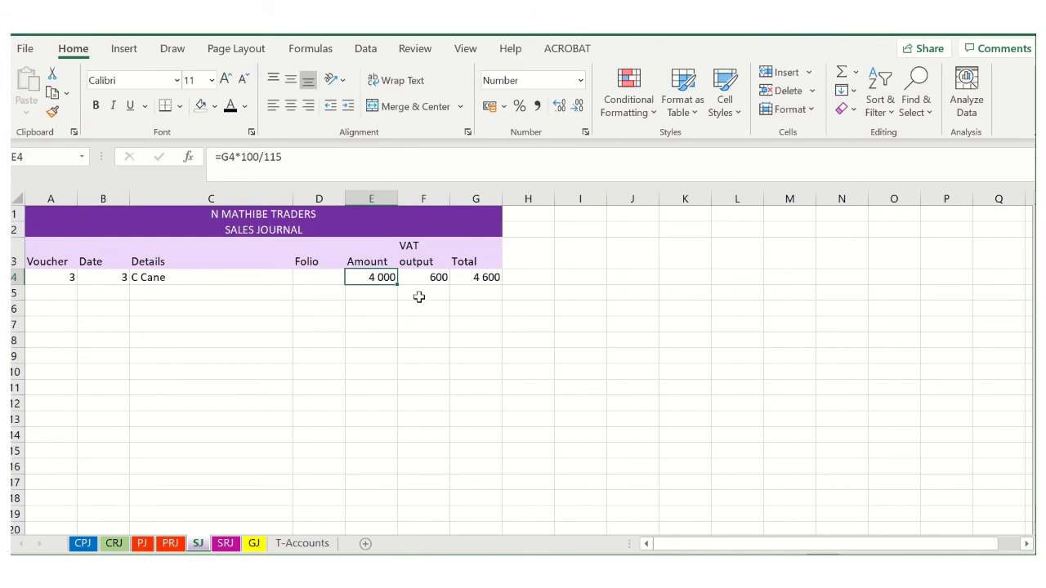
{"action": "left_click", "coordinate": [480, 279]}
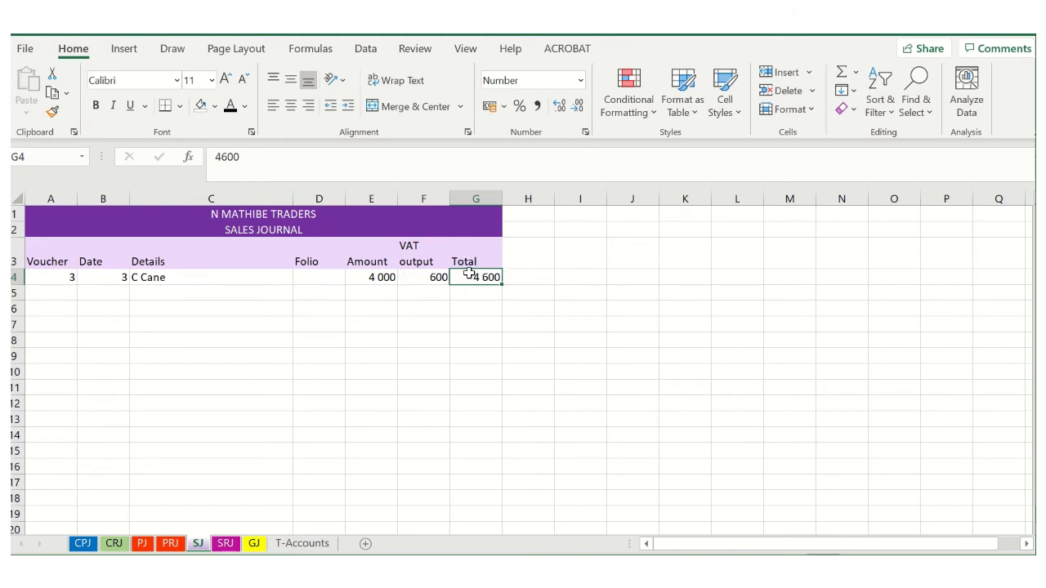
{"action": "left_click", "coordinate": [260, 548]}
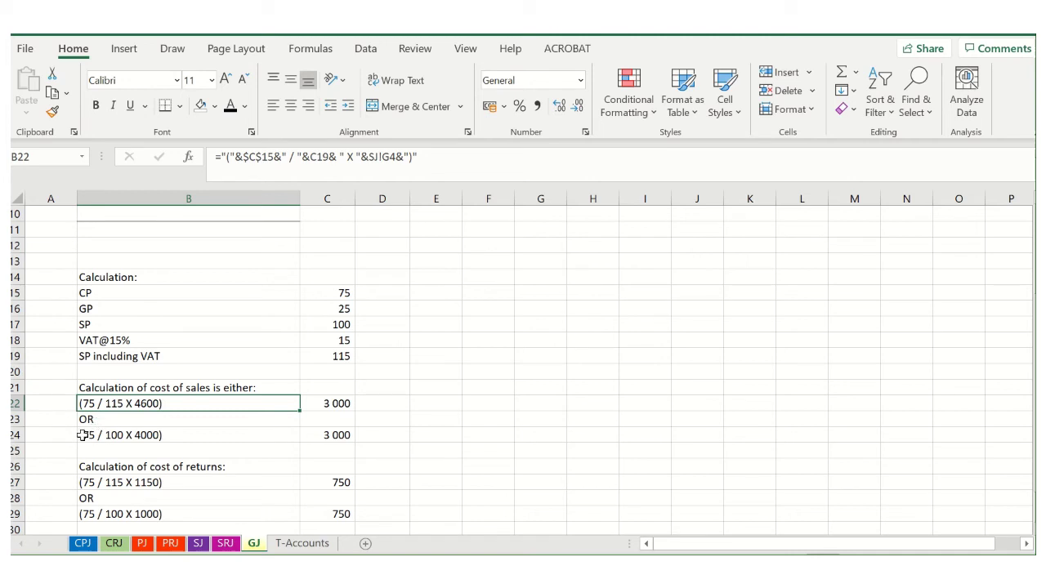
Inspect the formula behind the alternative cost of sales text in B24 and check the SJ sheet it refers to
{"action": "left_click", "coordinate": [119, 435]}
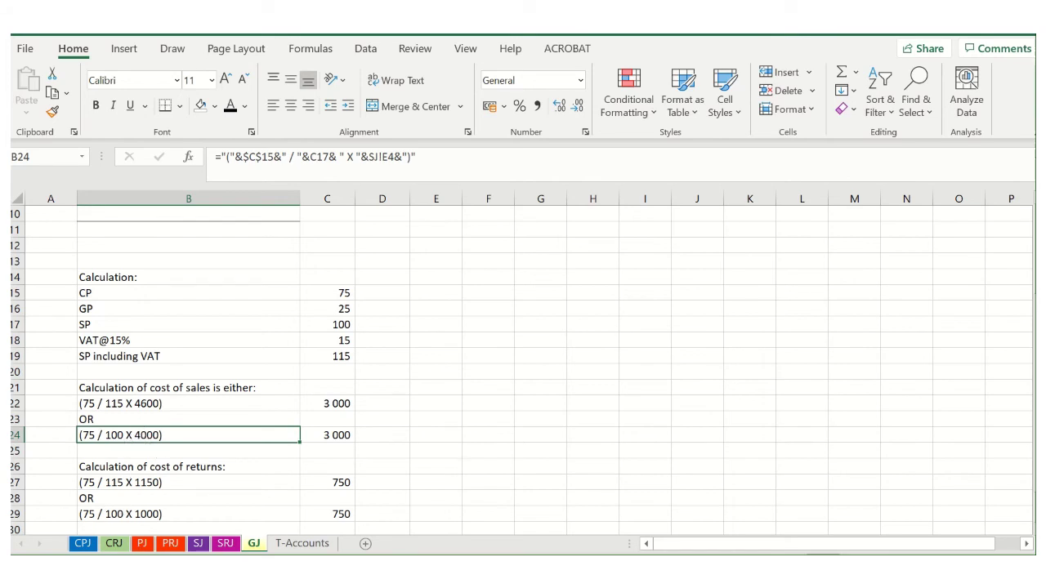
{"action": "left_click", "coordinate": [199, 543]}
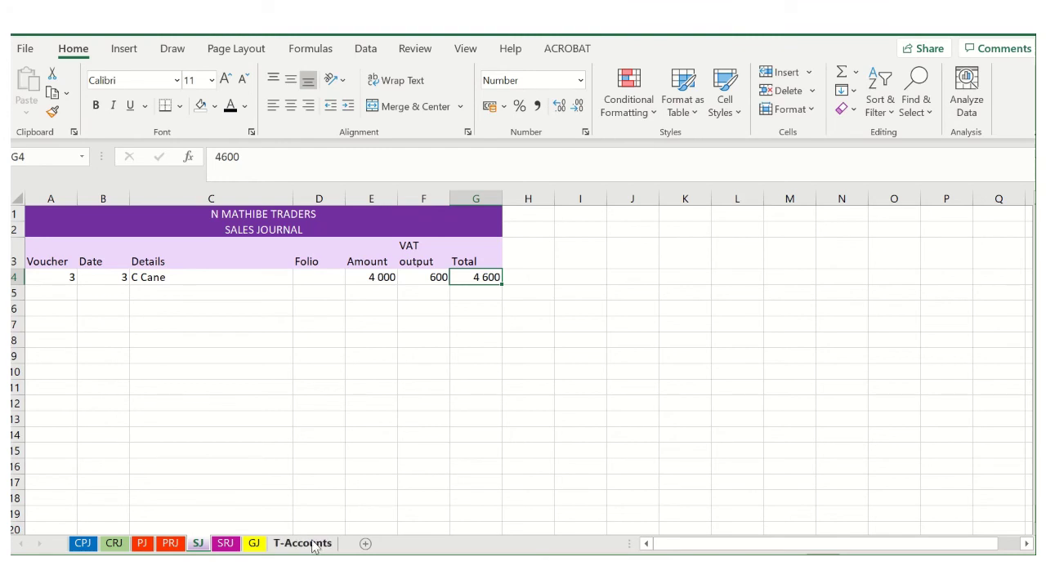
{"action": "left_click", "coordinate": [253, 544]}
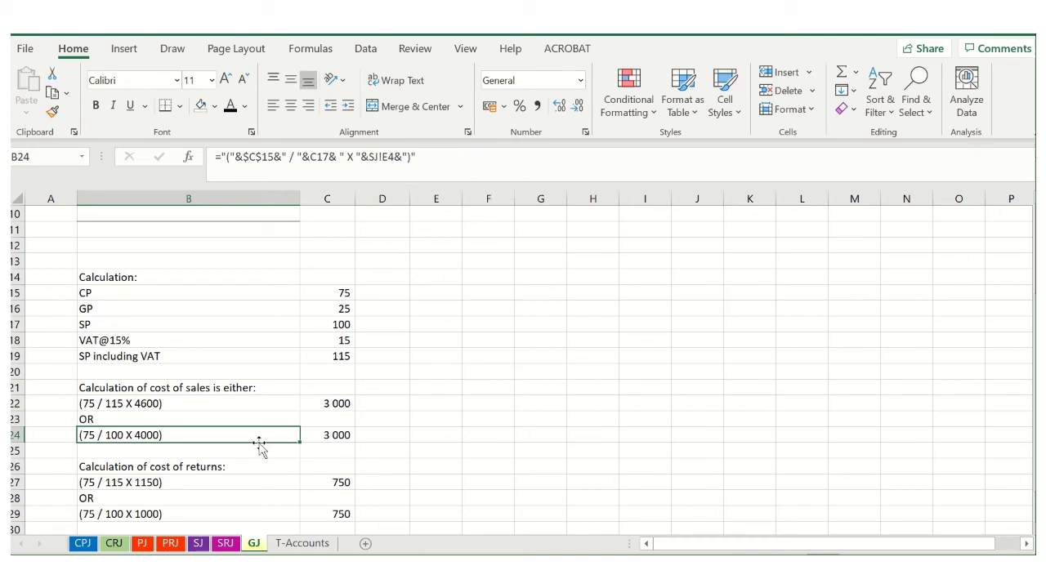
On the CPJ sheet, inspect the range summed by the hidden Sundry total in E9, leaving the formula unedited
{"action": "left_click", "coordinate": [84, 543]}
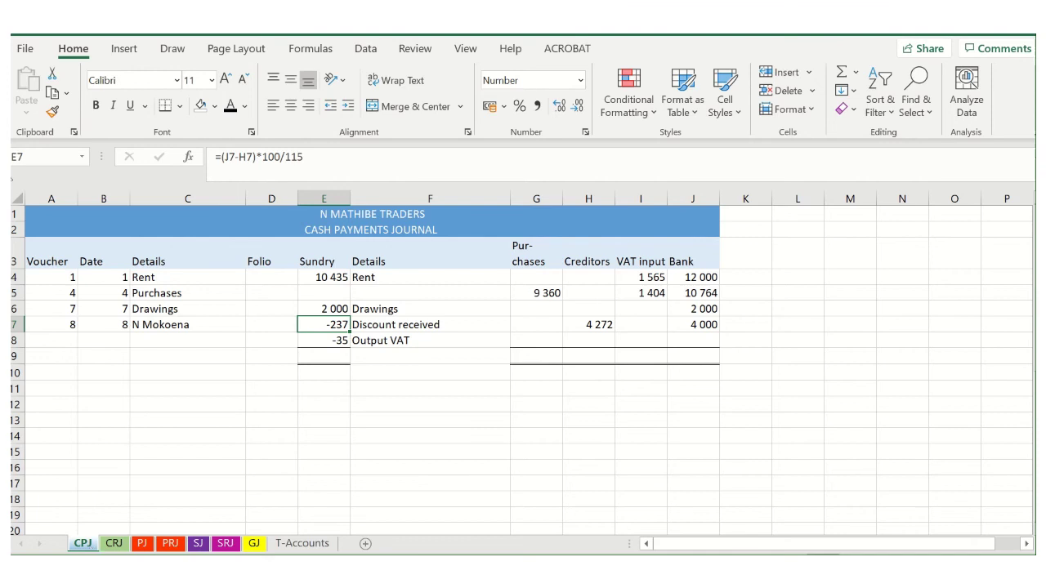
{"action": "left_click", "coordinate": [335, 357]}
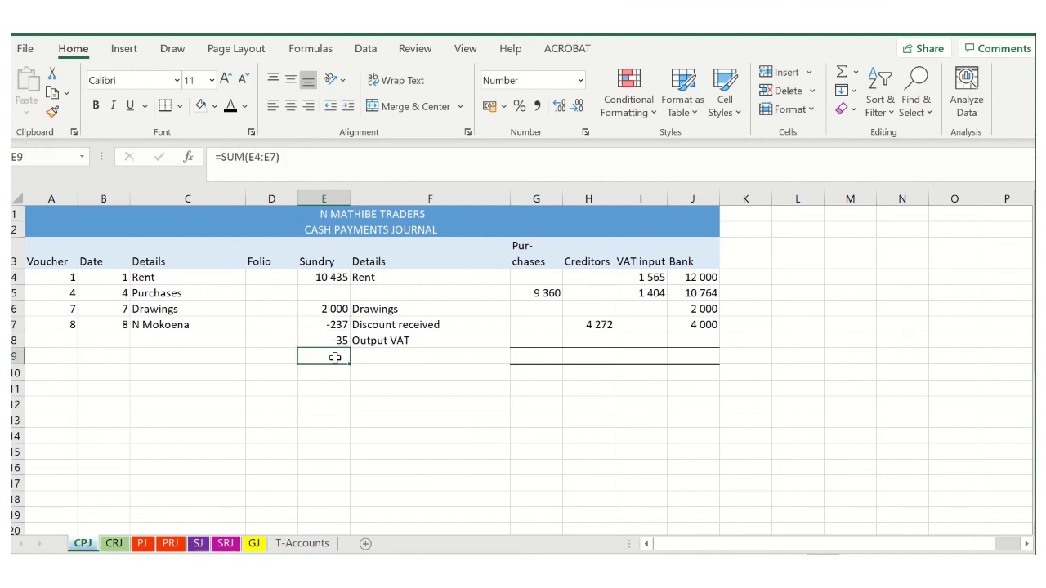
{"action": "double_click", "coordinate": [335, 357]}
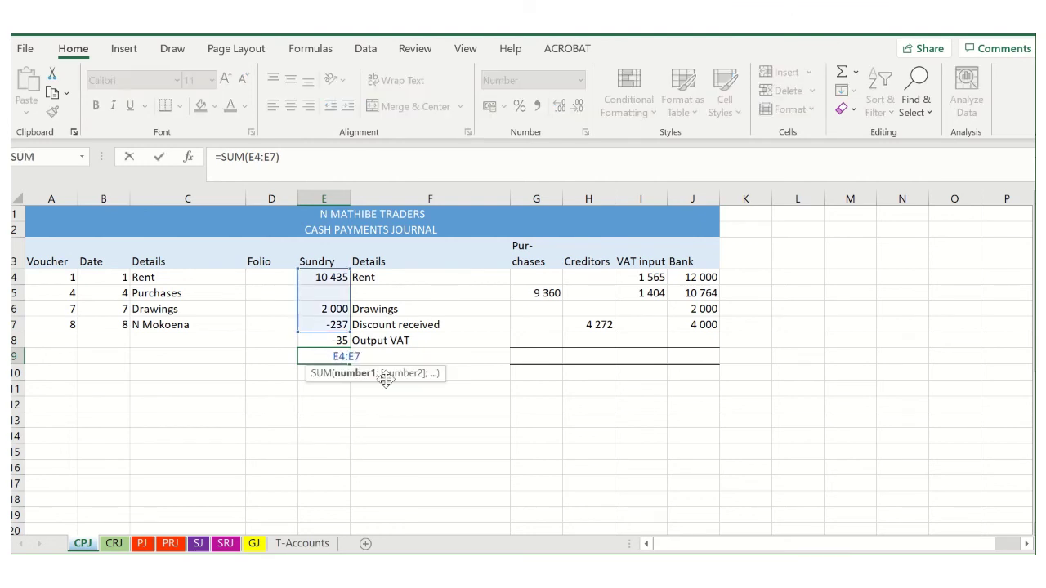
{"action": "left_click", "coordinate": [420, 456]}
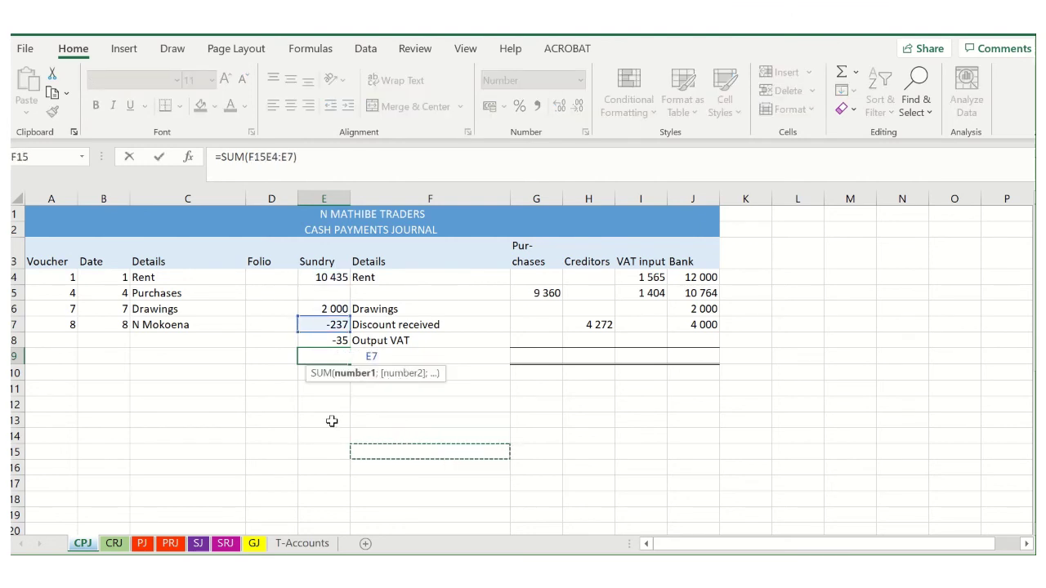
{"action": "key", "text": "Escape"}
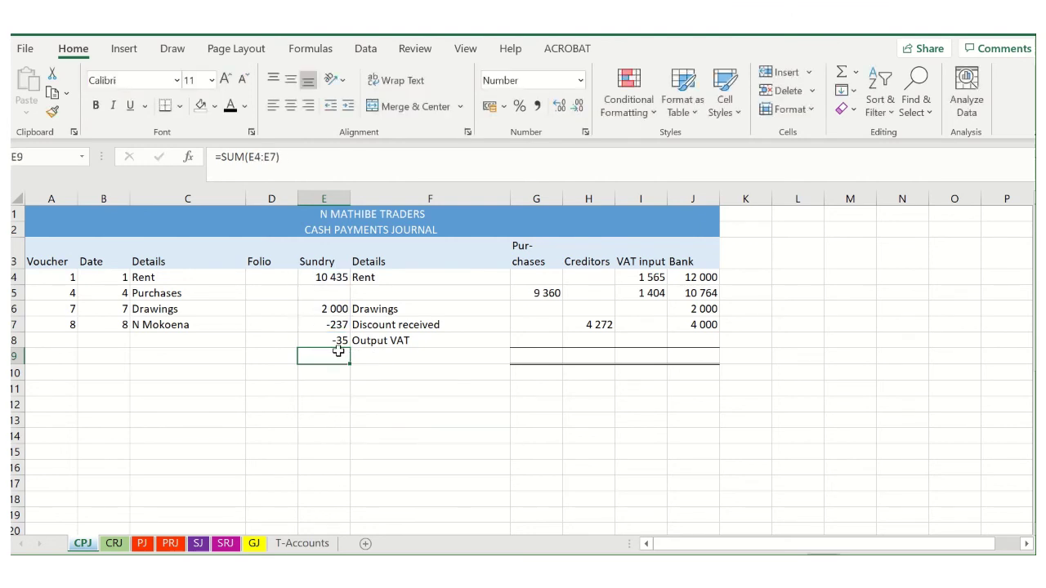
Clear the prepared totals in E9:J9 and put an AutoSum of the Sundry amounts E4:E8 in E9
{"action": "left_click_drag", "start_coordinate": [345, 356], "coordinate": [706, 353]}
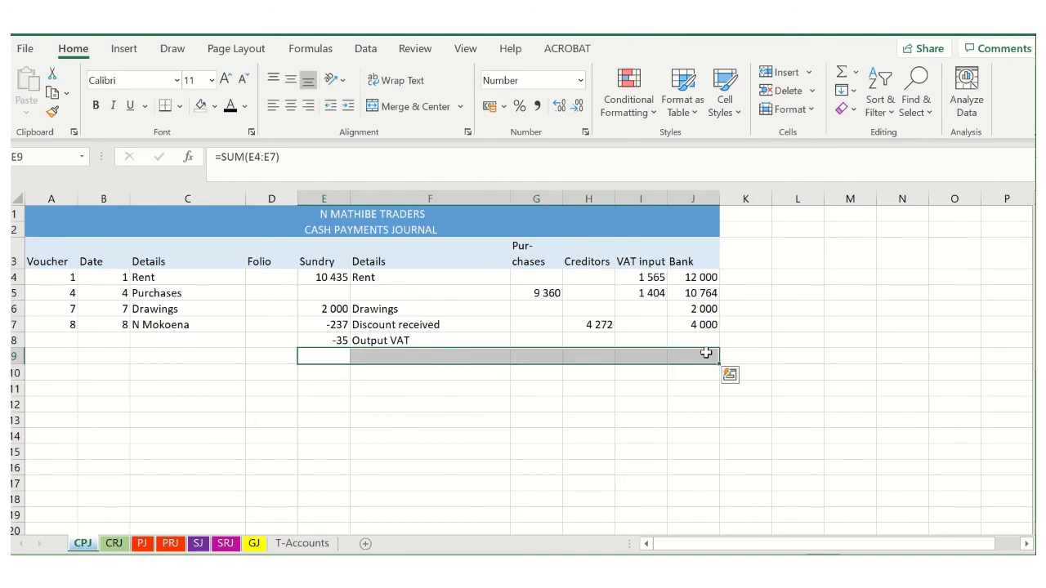
{"action": "key", "text": "Delete"}
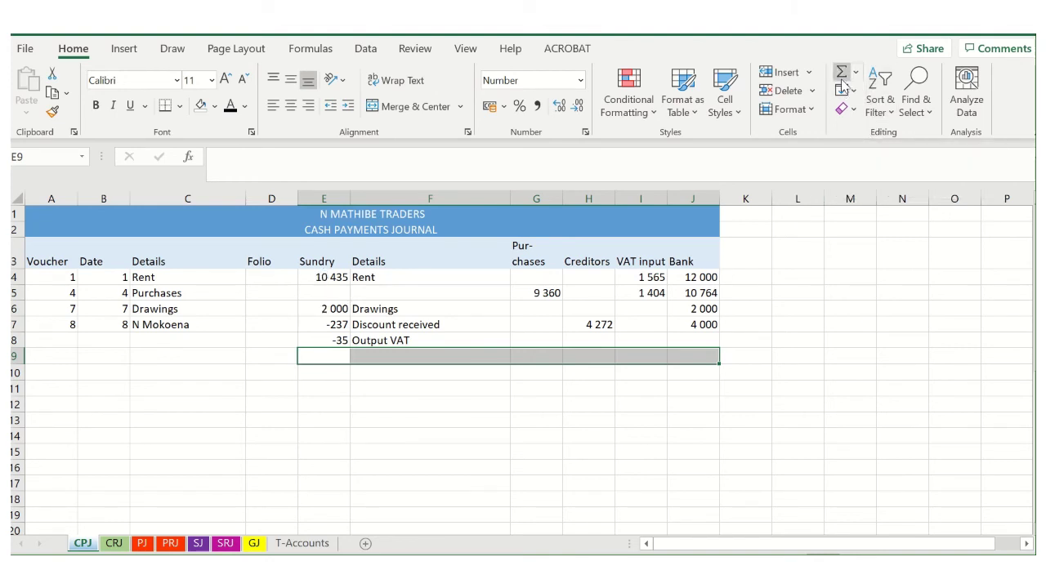
{"action": "left_click_drag", "start_coordinate": [343, 274], "coordinate": [327, 353]}
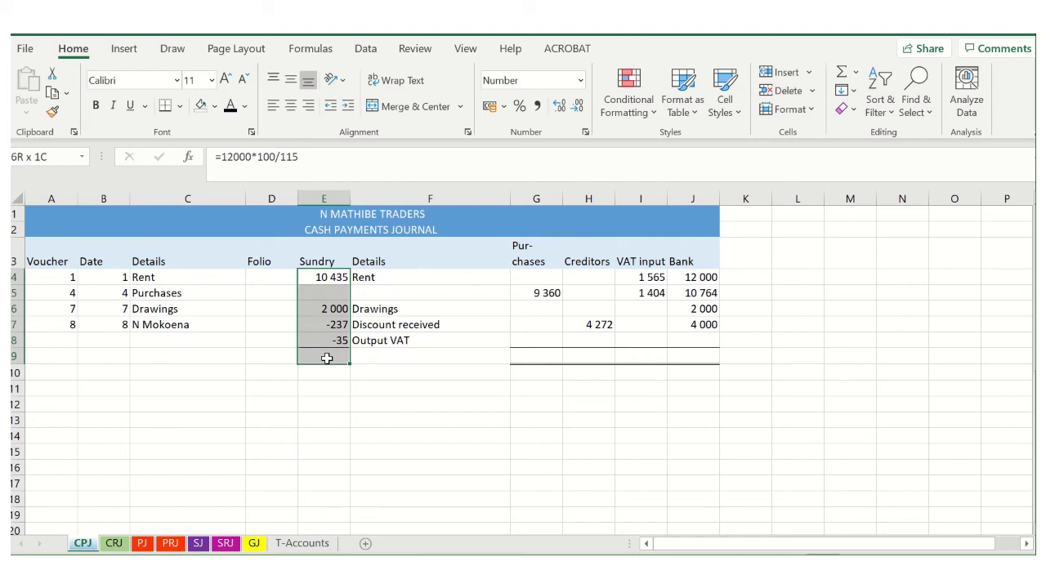
{"action": "left_click_drag", "start_coordinate": [327, 358], "coordinate": [326, 358]}
{"action": "left_click", "coordinate": [843, 76]}
{"action": "left_click", "coordinate": [255, 482]}
{"action": "left_click", "coordinate": [332, 356]}
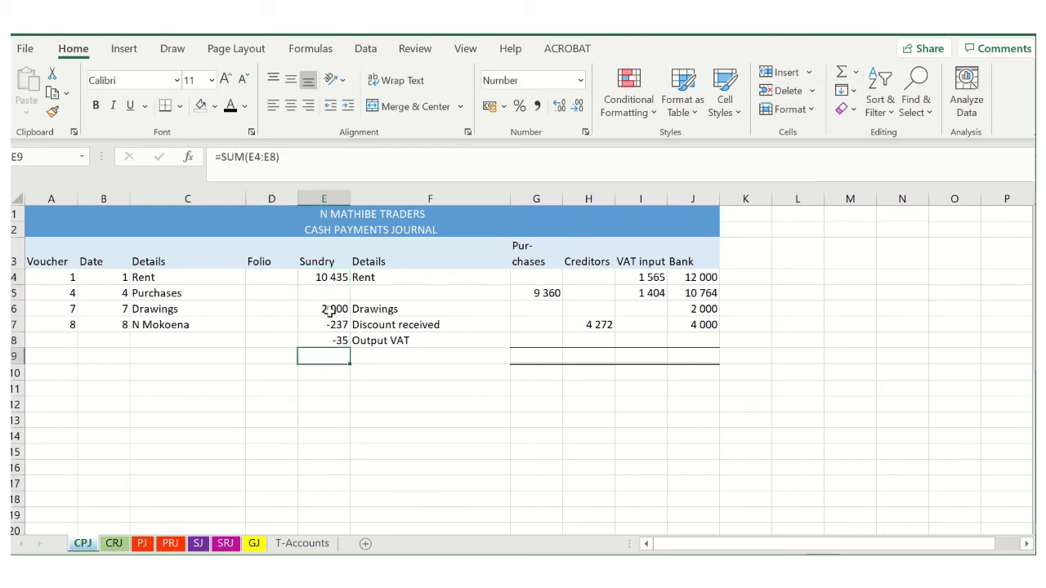
Apply the black font colour to the Sundry total in E9 and check its formula
{"action": "left_click", "coordinate": [230, 106]}
{"action": "left_click", "coordinate": [426, 455]}
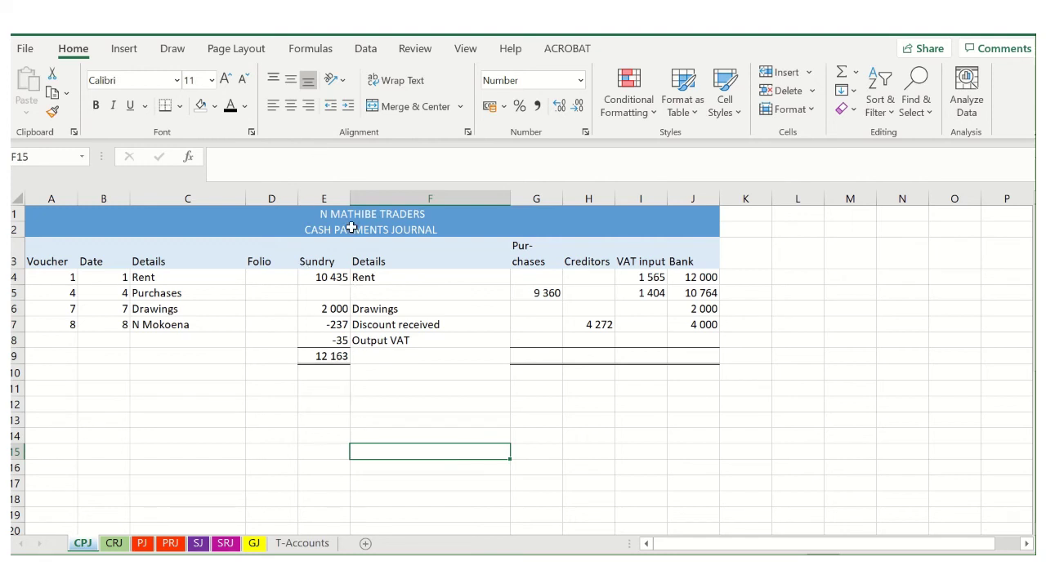
{"action": "left_click", "coordinate": [332, 359]}
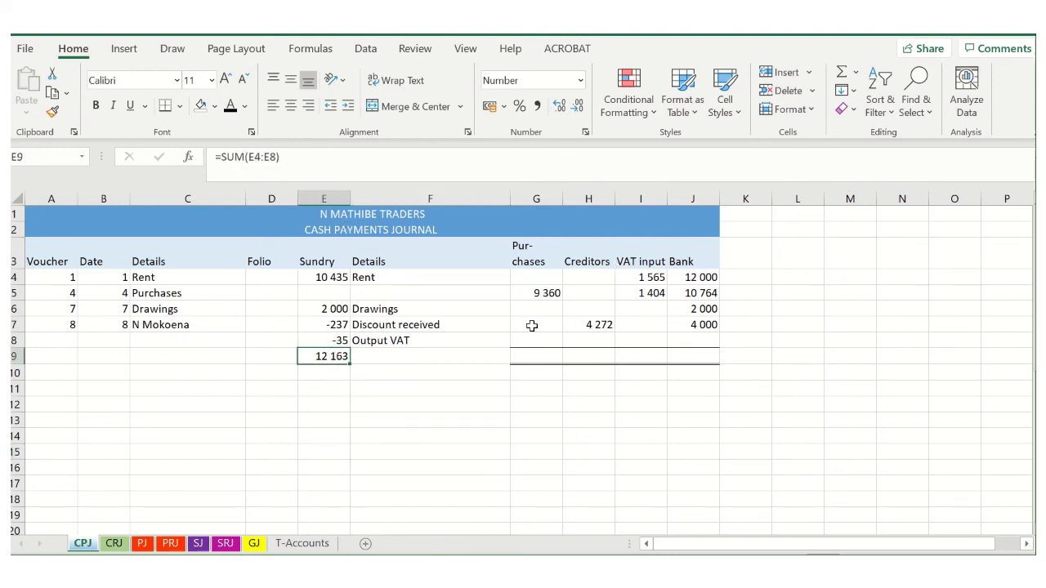
{"action": "left_click", "coordinate": [526, 276]}
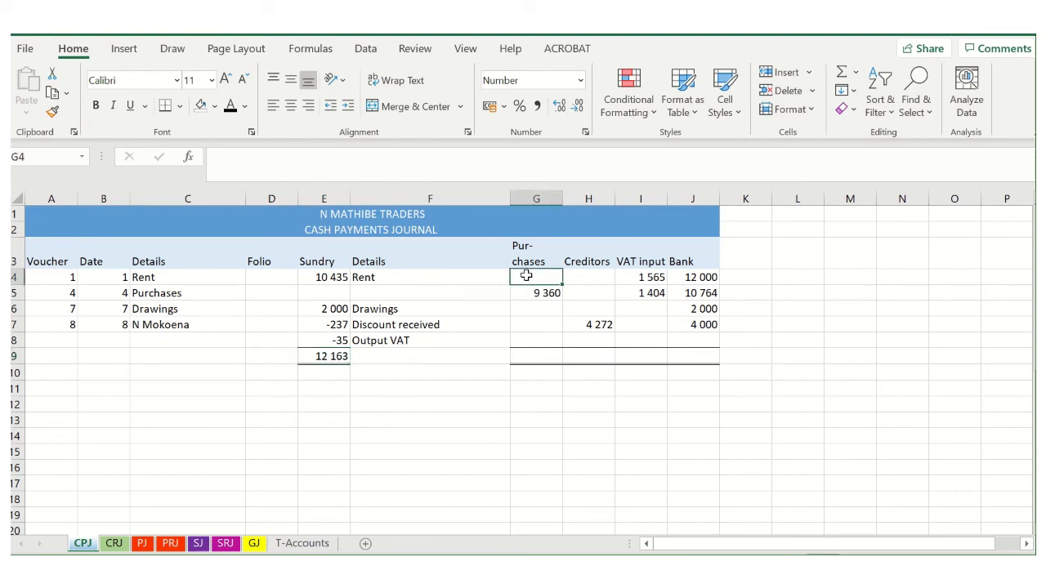
{"action": "left_click_drag", "start_coordinate": [526, 277], "coordinate": [537, 292]}
{"action": "left_click", "coordinate": [332, 356]}
{"action": "right_click", "coordinate": [332, 356]}
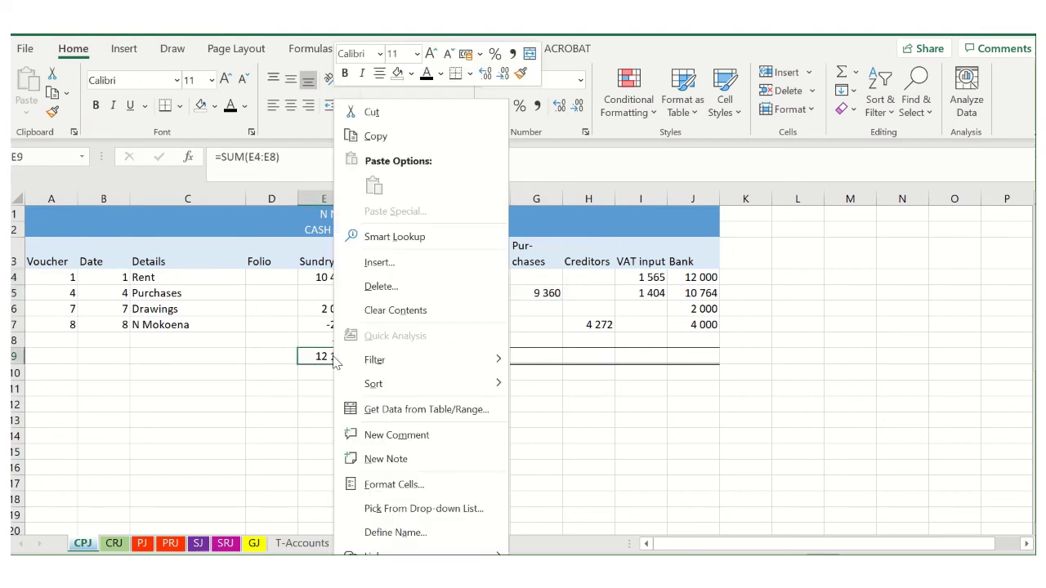
{"action": "key", "text": "Escape"}
Apply the black font colour to the empty total cells G9:J9 of the cash payments journal
{"action": "left_click", "coordinate": [536, 356]}
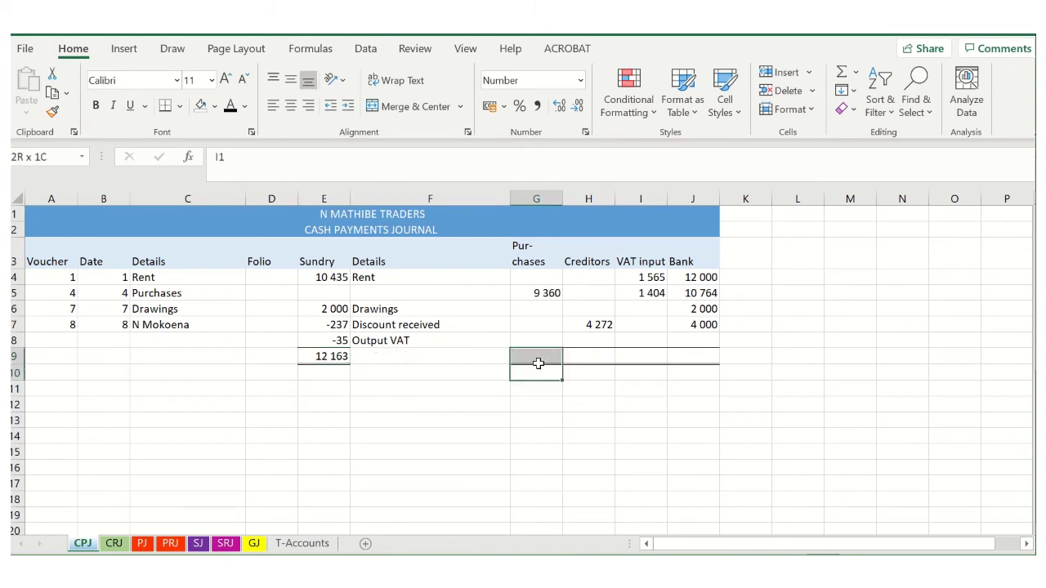
{"action": "left_click_drag", "start_coordinate": [539, 356], "coordinate": [673, 352]}
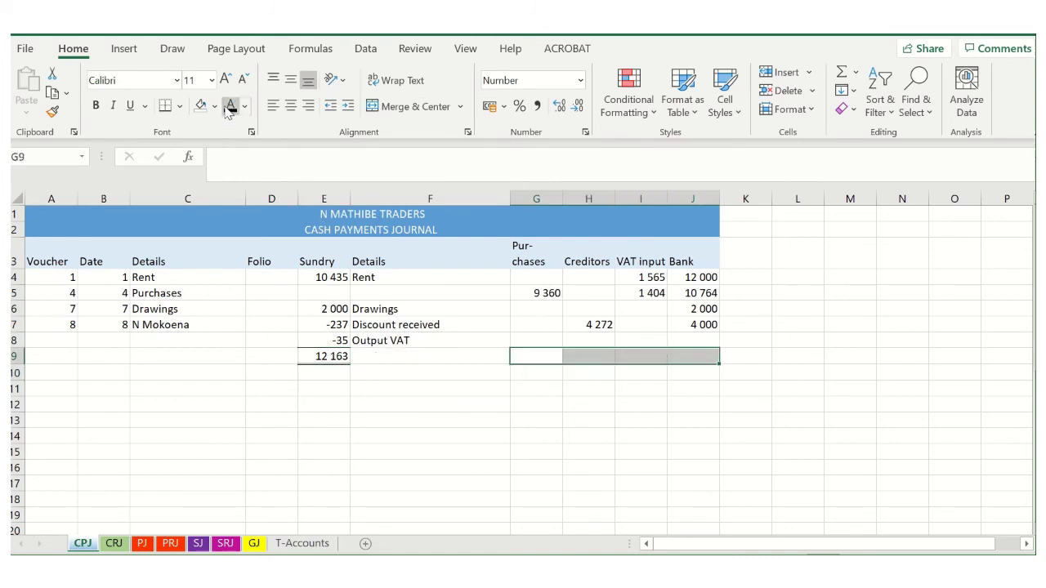
{"action": "left_click", "coordinate": [592, 464]}
{"action": "left_click", "coordinate": [539, 356]}
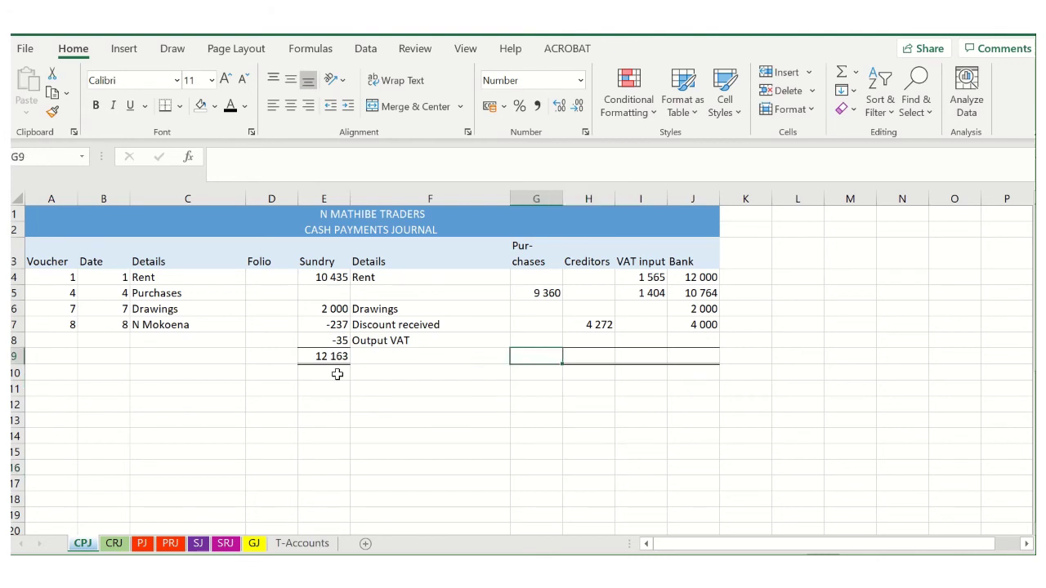
Copy the Sundry total formula from E9 into G9:I9 to total the Purchases, Creditors and VAT input columns
{"action": "left_click", "coordinate": [323, 357]}
{"action": "right_click", "coordinate": [323, 359]}
{"action": "left_click", "coordinate": [386, 132]}
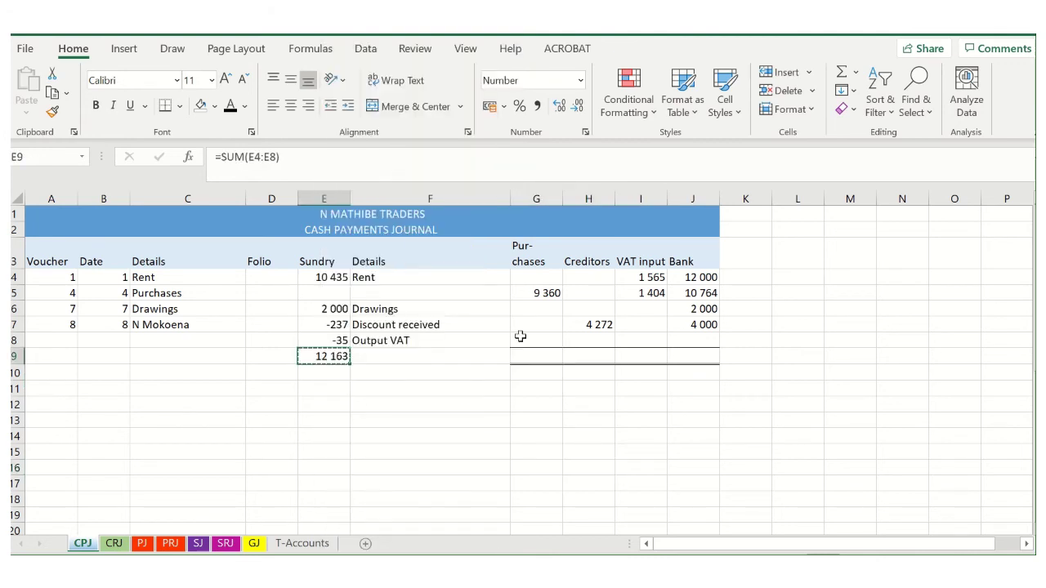
{"action": "left_click_drag", "start_coordinate": [537, 354], "coordinate": [626, 350]}
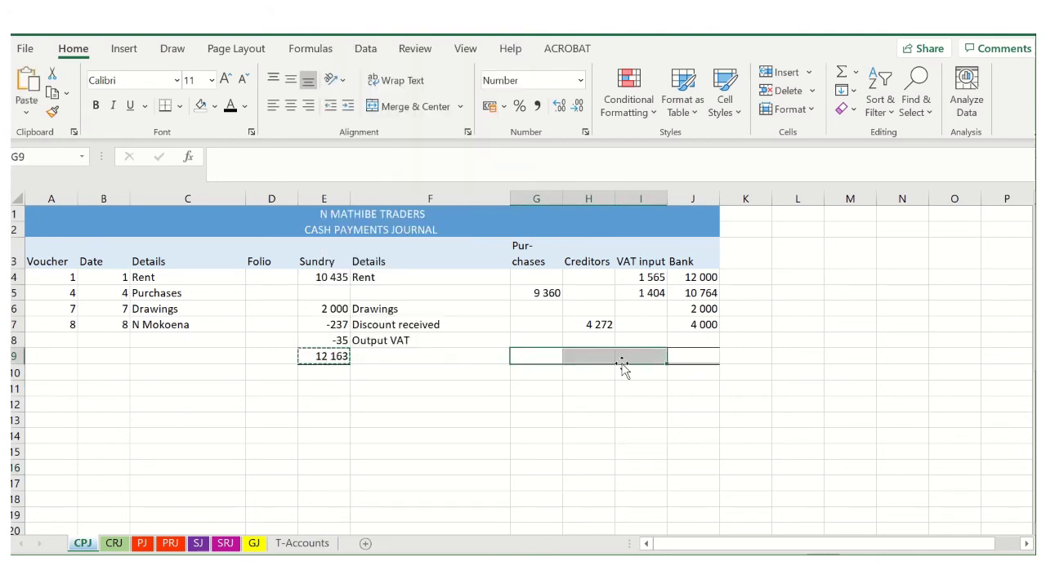
{"action": "right_click", "coordinate": [626, 357]}
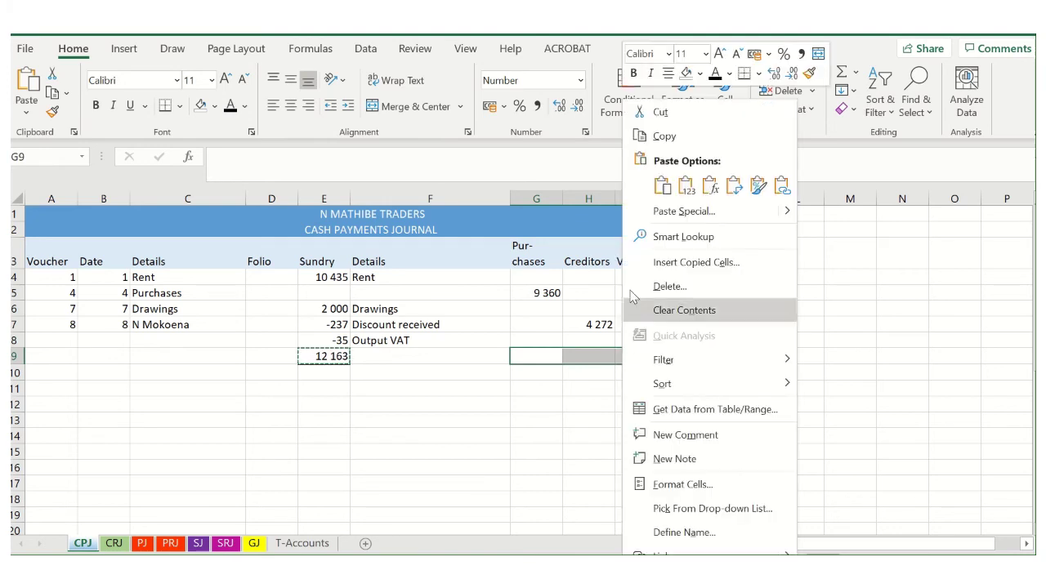
{"action": "left_click", "coordinate": [662, 186]}
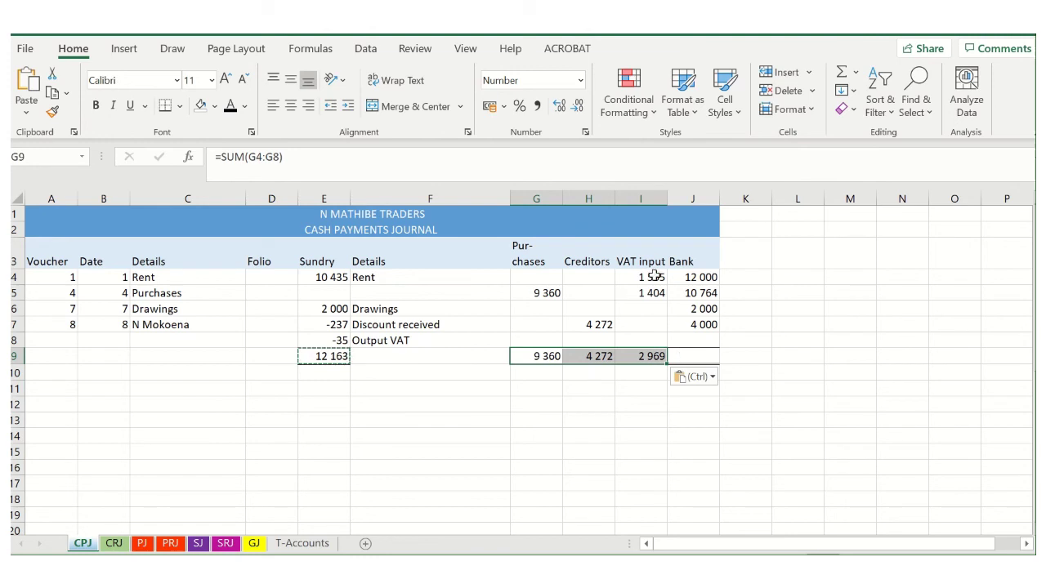
Total the Bank column in J9 with the formula =sum(J4:J8)
{"action": "left_click", "coordinate": [698, 356]}
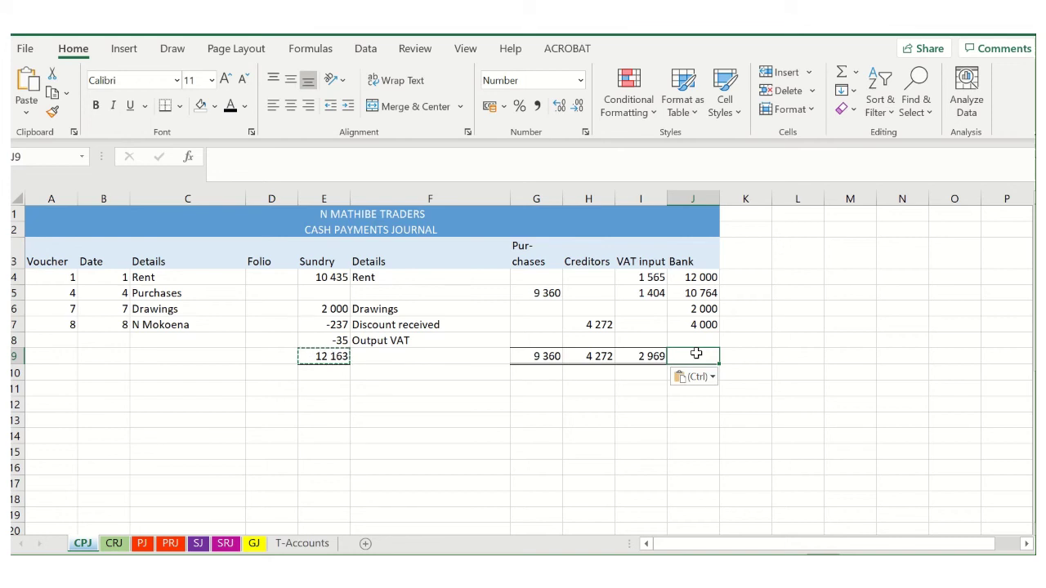
{"action": "type", "text": "="}
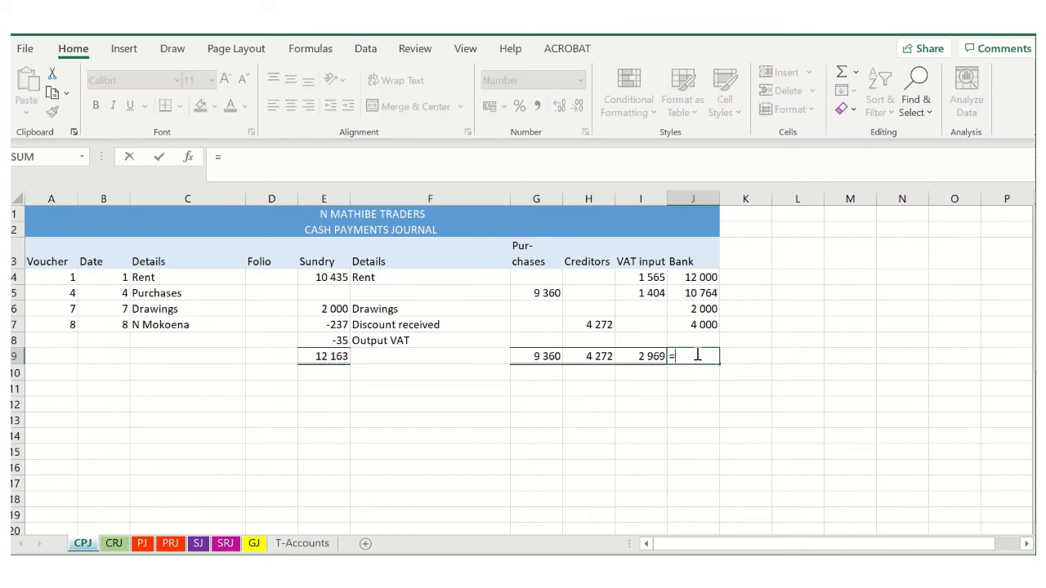
{"action": "type", "text": "su"}
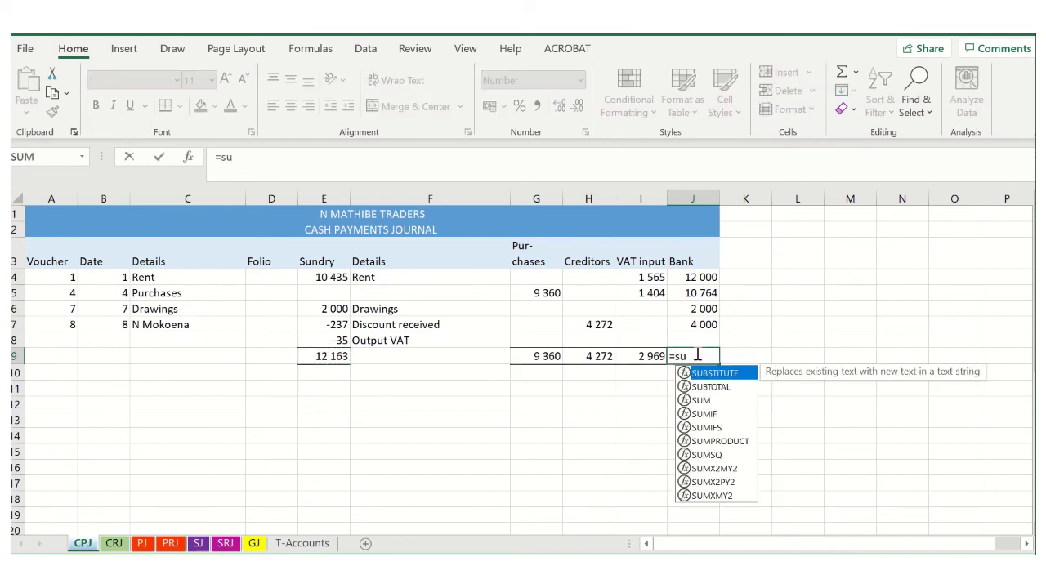
{"action": "type", "text": "m("}
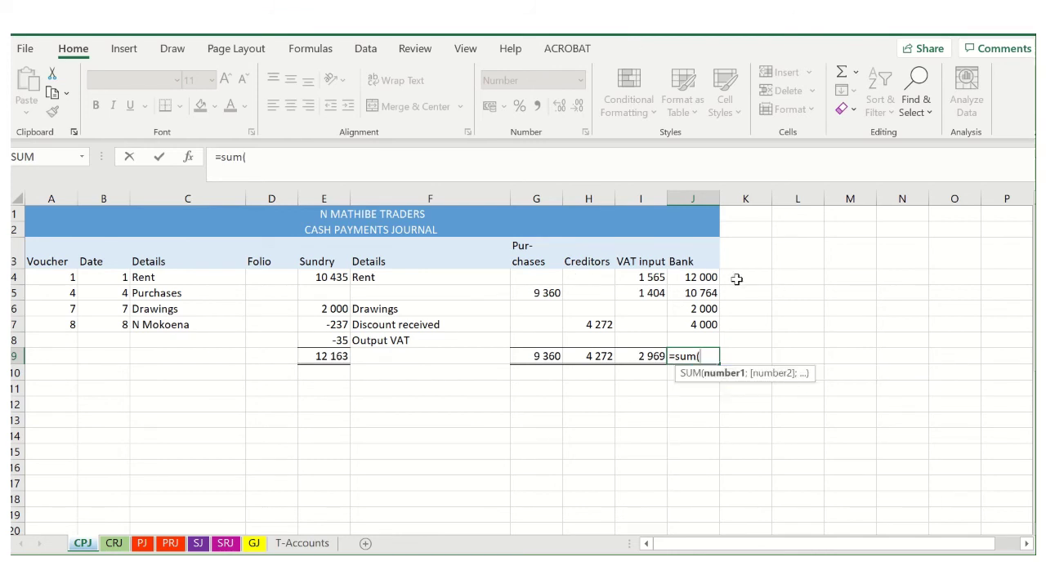
{"action": "left_click", "coordinate": [701, 278]}
{"action": "left_click_drag", "start_coordinate": [702, 278], "coordinate": [708, 336]}
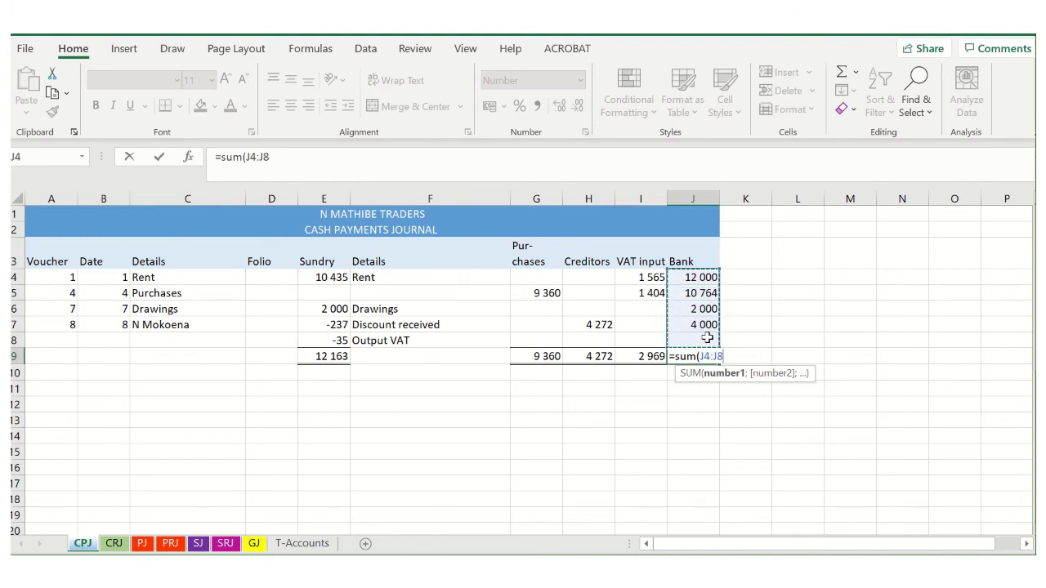
{"action": "type", "text": ")"}
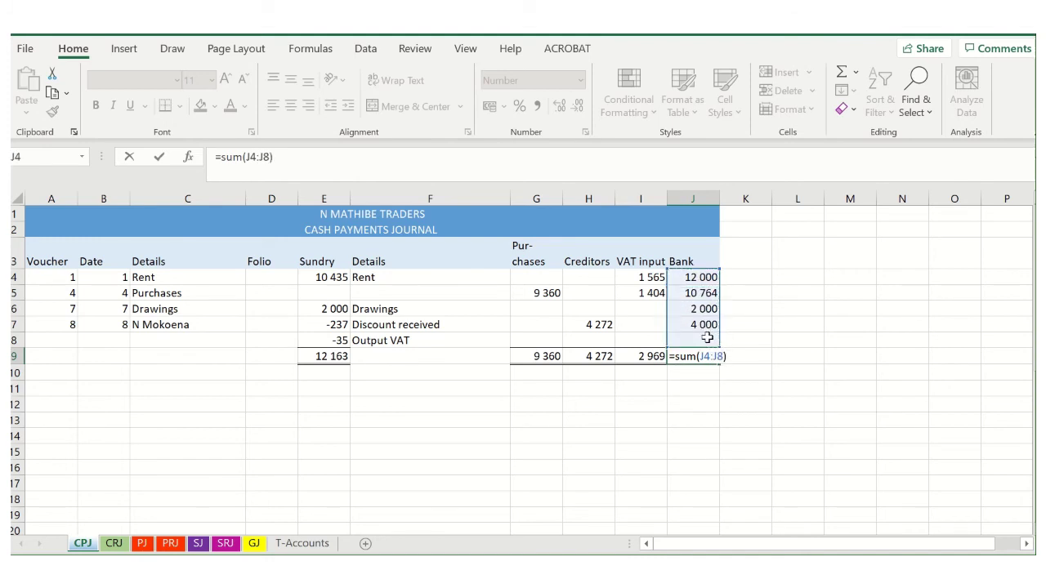
{"action": "key", "text": "Return"}
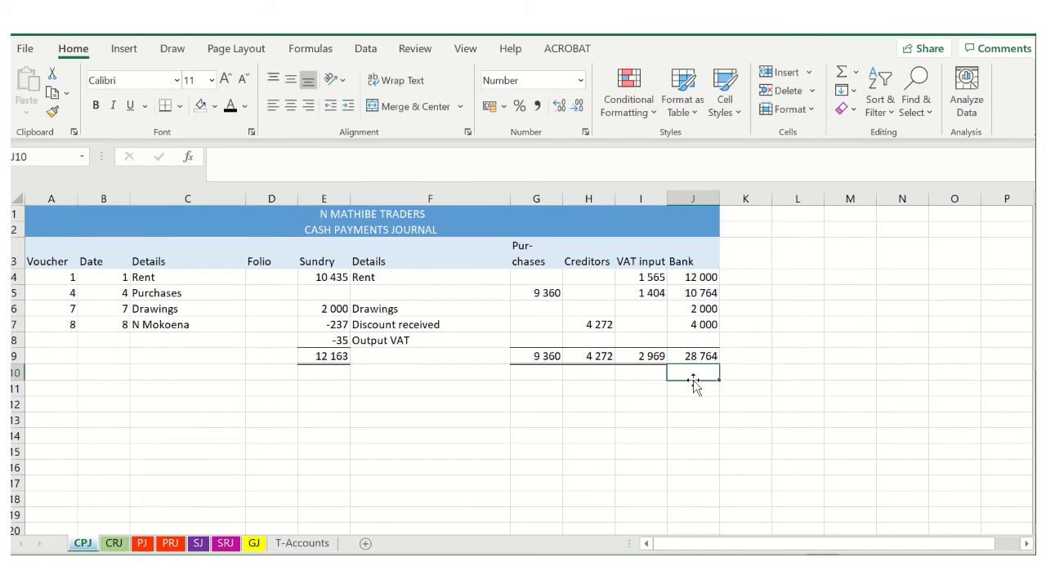
{"action": "left_click", "coordinate": [749, 355]}
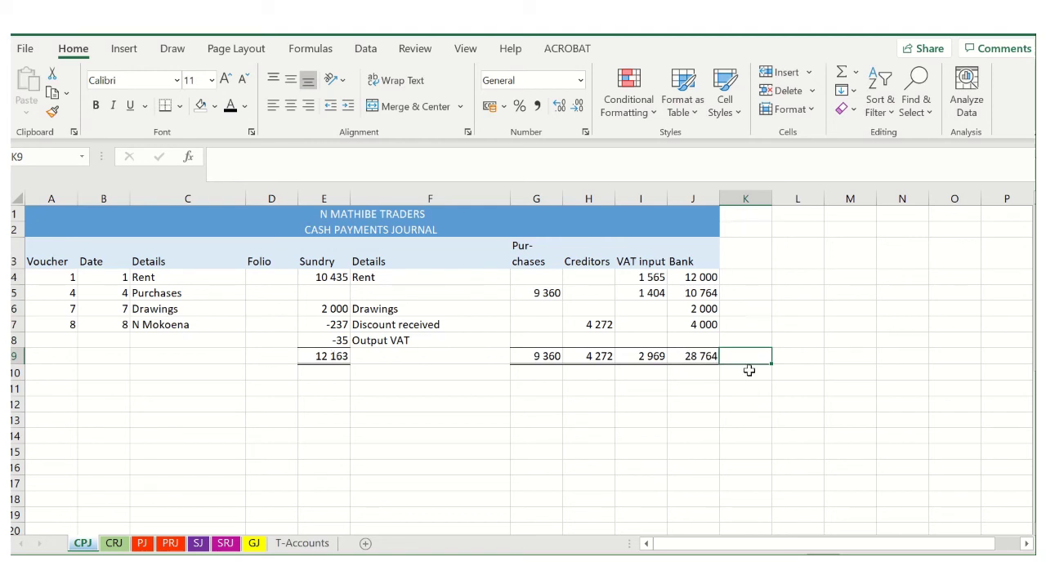
{"action": "left_click", "coordinate": [701, 372]}
{"action": "left_click", "coordinate": [738, 361]}
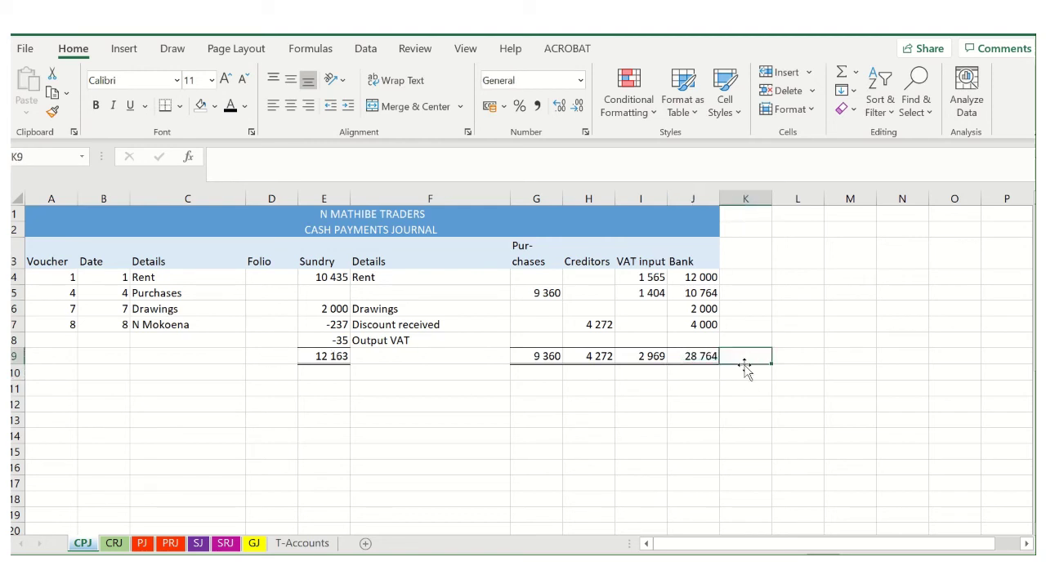
Cross-add the column totals in J10 with the formula =sum(E9:I9) and apply the black font colour to that cell
{"action": "left_click", "coordinate": [701, 376]}
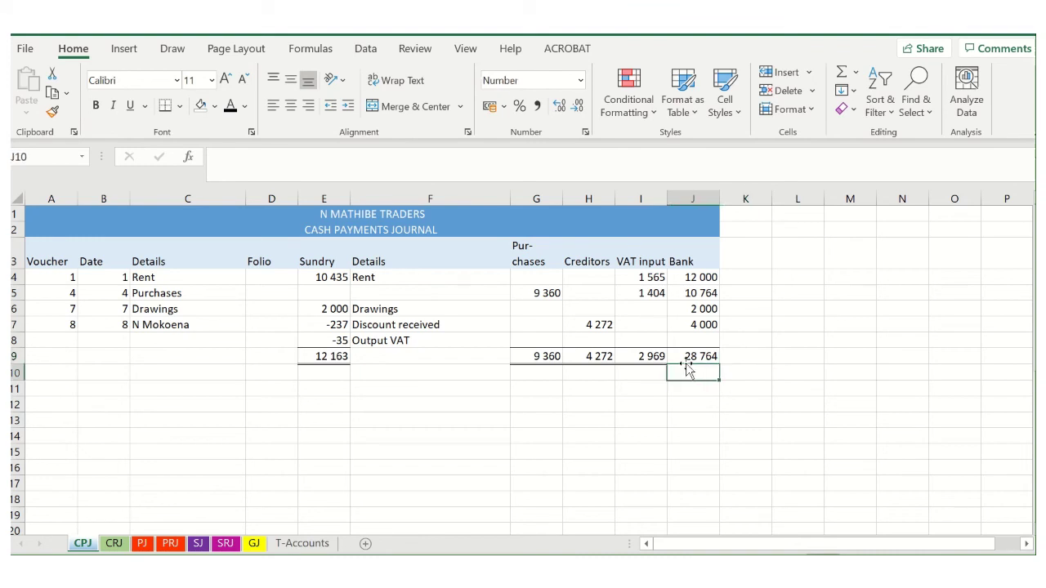
{"action": "type", "text": "=sum"}
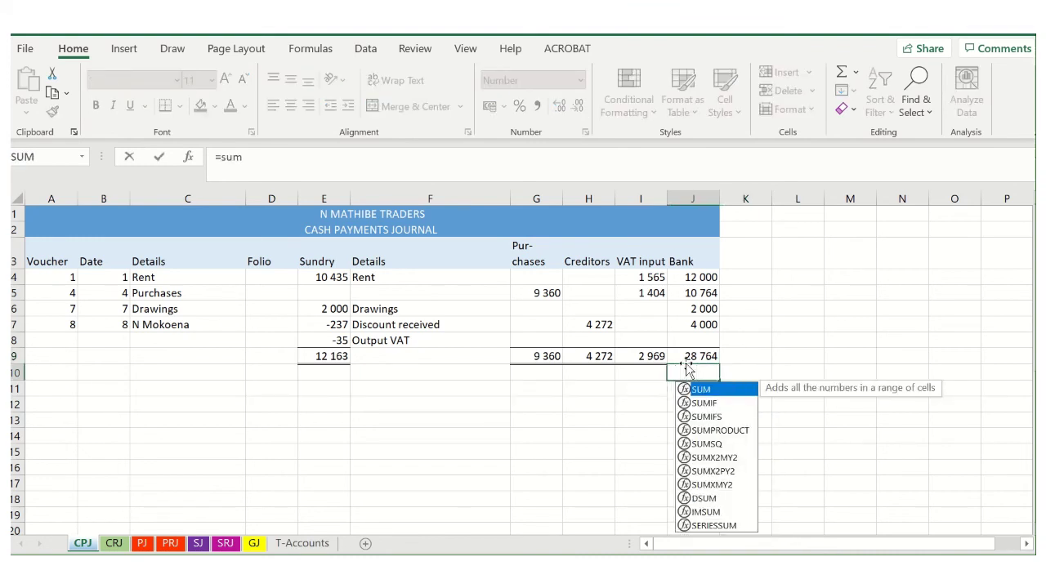
{"action": "type", "text": "("}
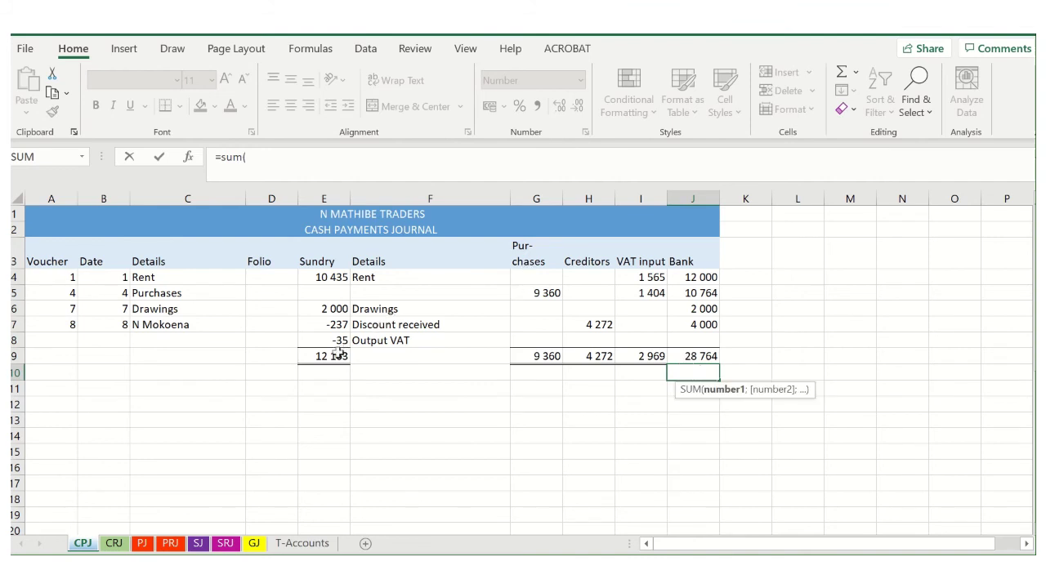
{"action": "left_click_drag", "start_coordinate": [339, 356], "coordinate": [642, 358]}
{"action": "type", "text": ")"}
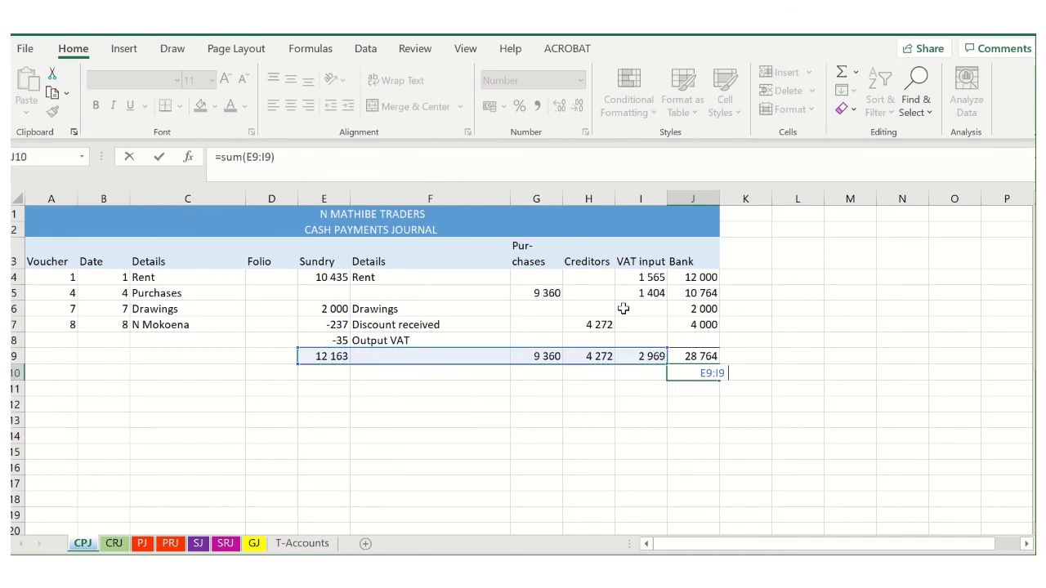
{"action": "key", "text": "Return"}
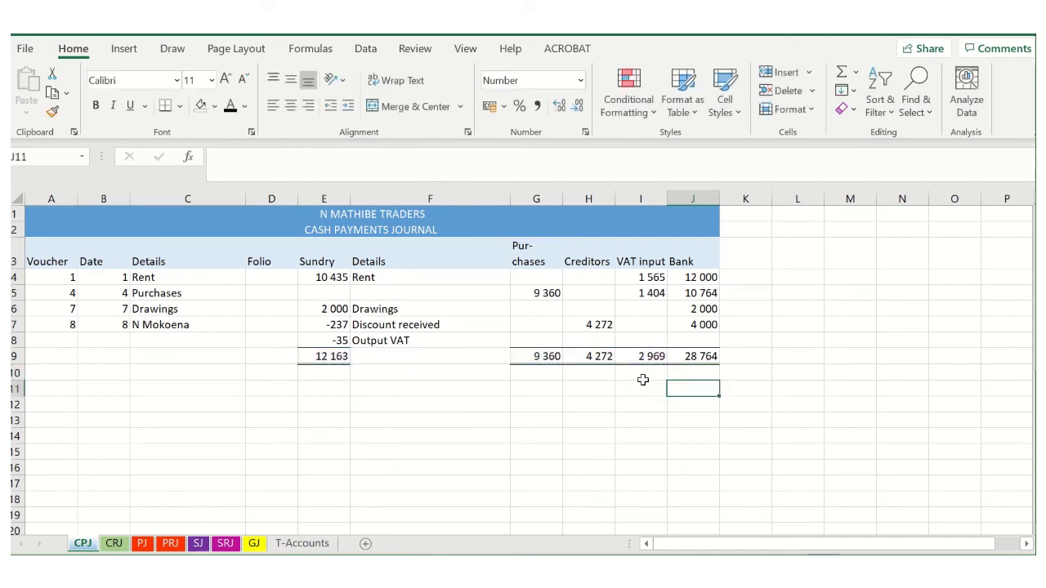
{"action": "left_click", "coordinate": [691, 372]}
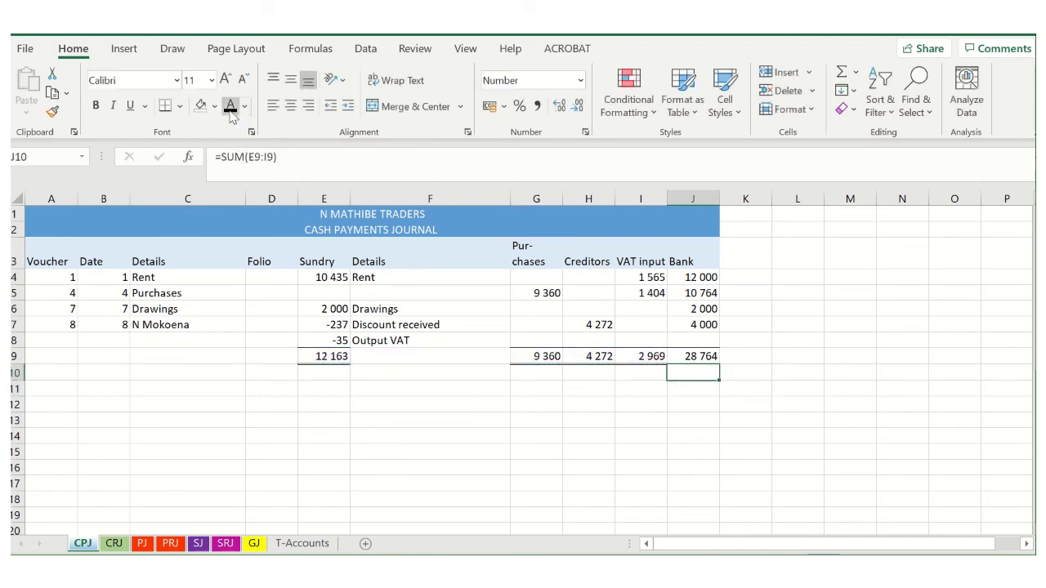
{"action": "left_click", "coordinate": [787, 403]}
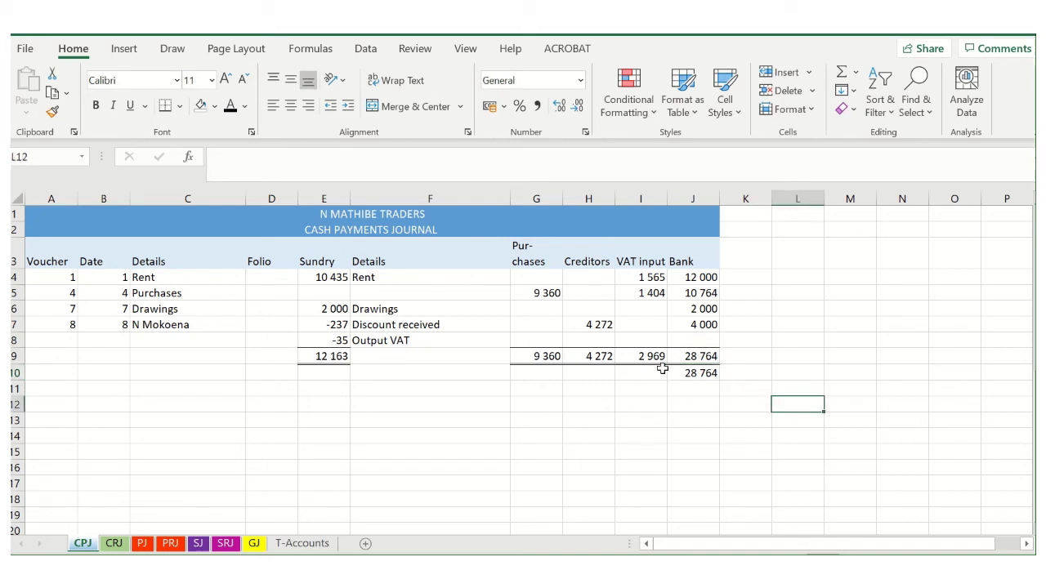
Check the cross-total formula in J10 and the column totals in E9, G9, H9 and I9
{"action": "left_click", "coordinate": [687, 373]}
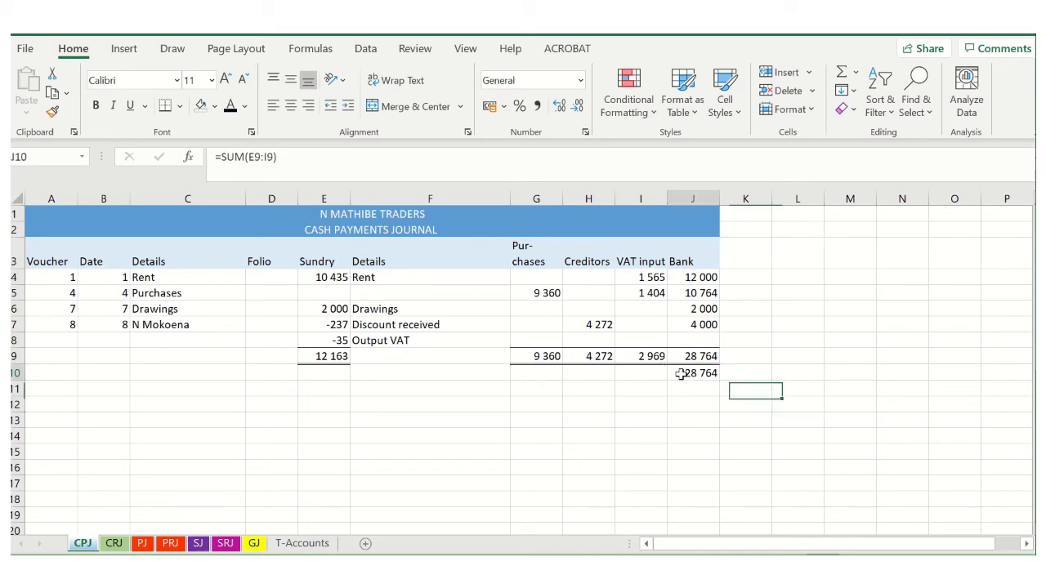
{"action": "left_click", "coordinate": [323, 357]}
{"action": "left_click", "coordinate": [534, 356]}
{"action": "left_click", "coordinate": [605, 360]}
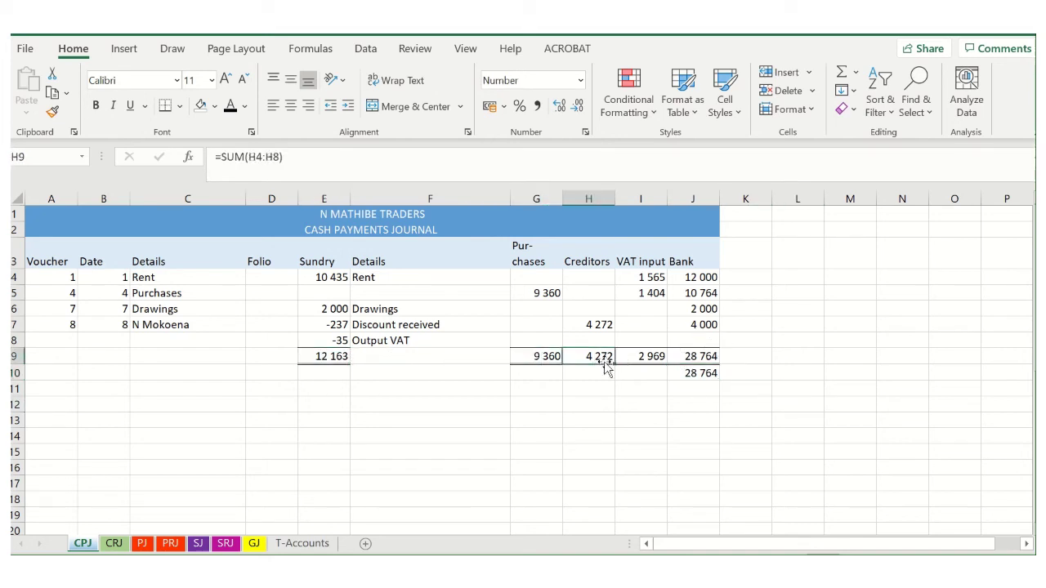
{"action": "left_click", "coordinate": [658, 359]}
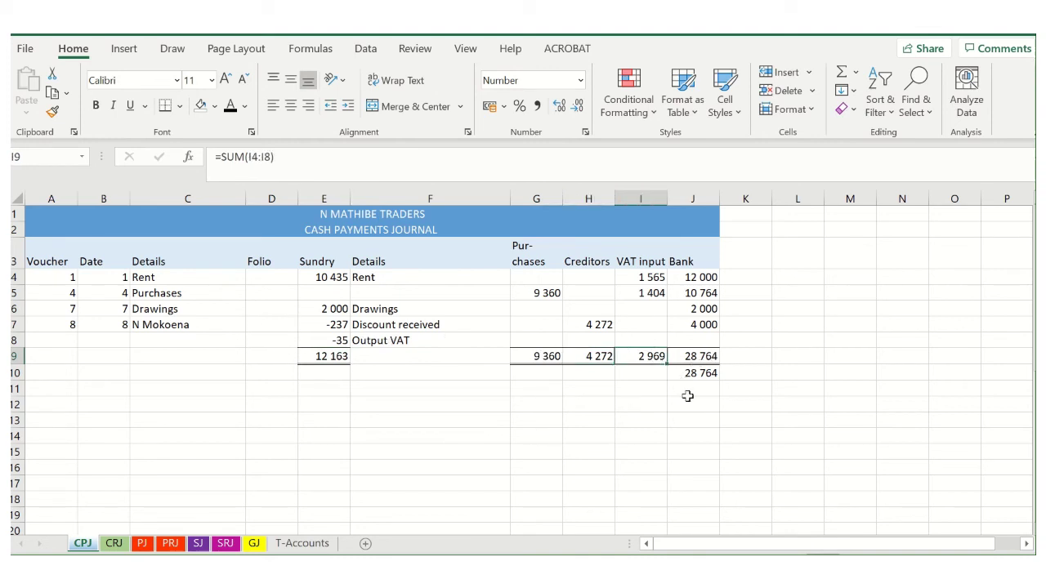
Reveal the totals row E6:K6 of the cash receipts journal by applying the black font colour
{"action": "left_click", "coordinate": [123, 546]}
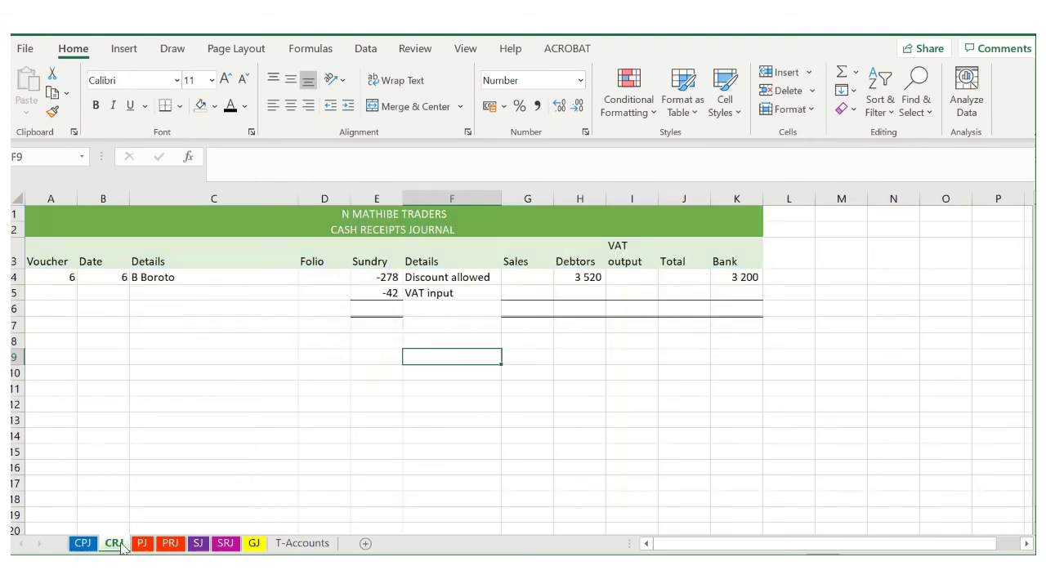
{"action": "left_click_drag", "start_coordinate": [383, 312], "coordinate": [752, 309]}
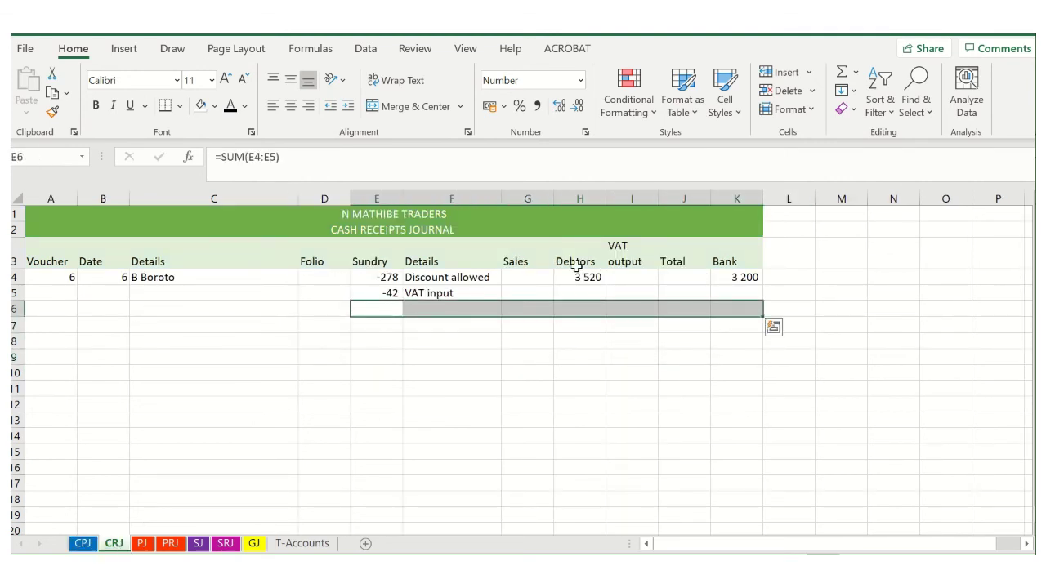
{"action": "left_click", "coordinate": [231, 105]}
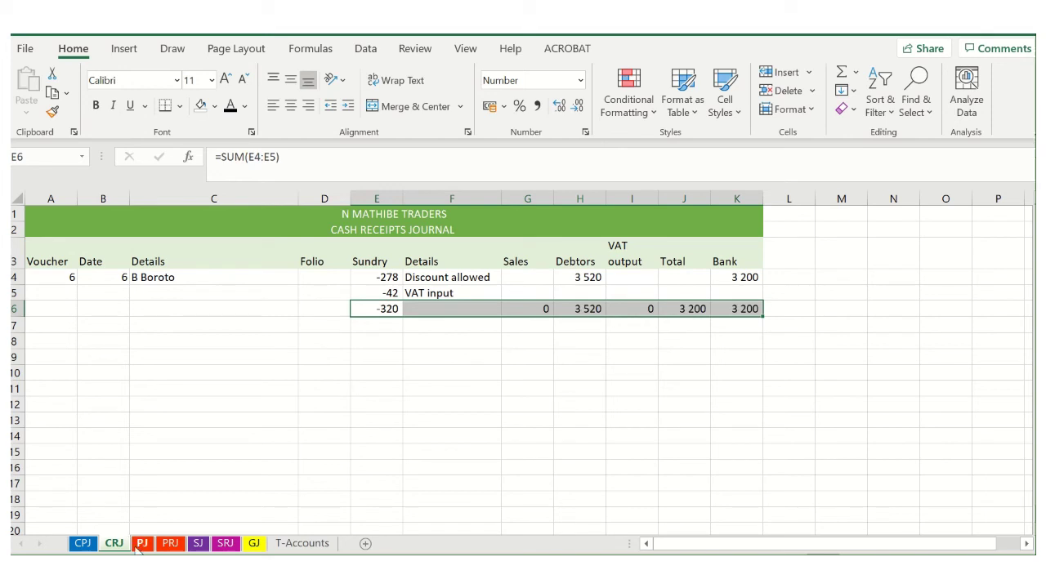
Look through the purchases, purchases returns, sales, sales returns and general journals and the T-Accounts sheet
{"action": "left_click", "coordinate": [142, 545]}
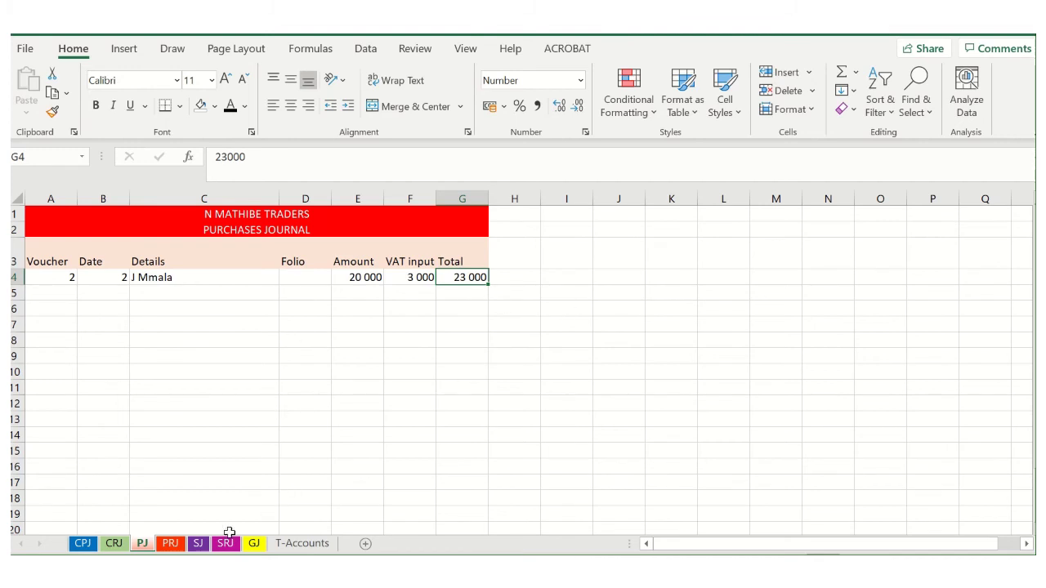
{"action": "left_click", "coordinate": [170, 545]}
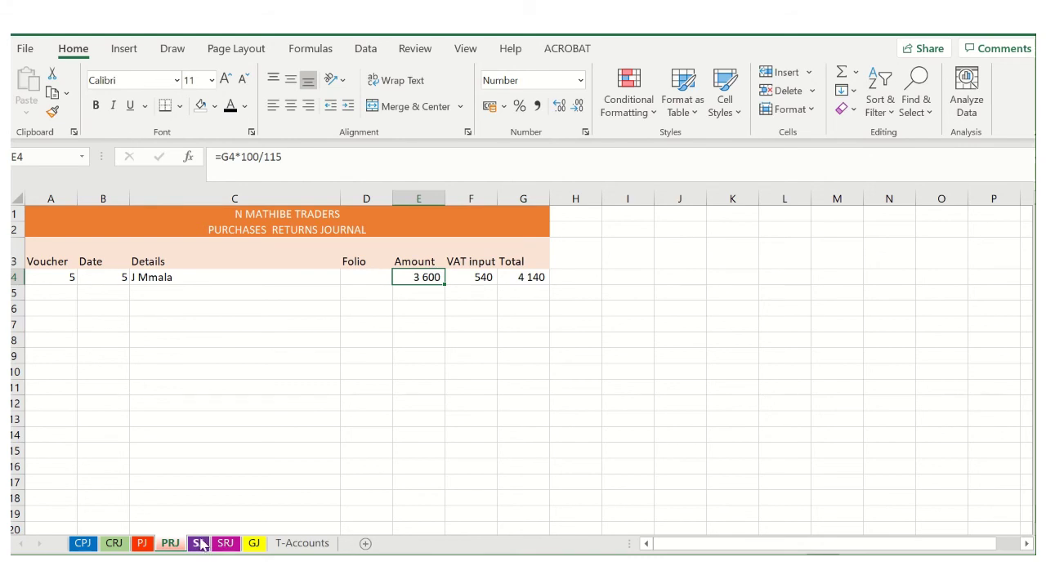
{"action": "left_click", "coordinate": [199, 545]}
{"action": "left_click", "coordinate": [227, 545]}
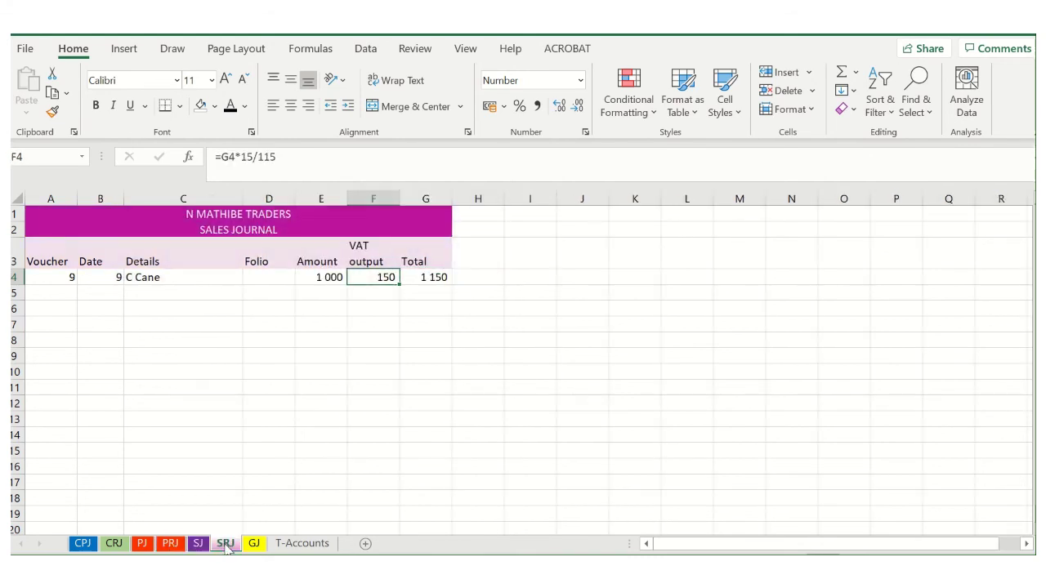
{"action": "left_click", "coordinate": [294, 544]}
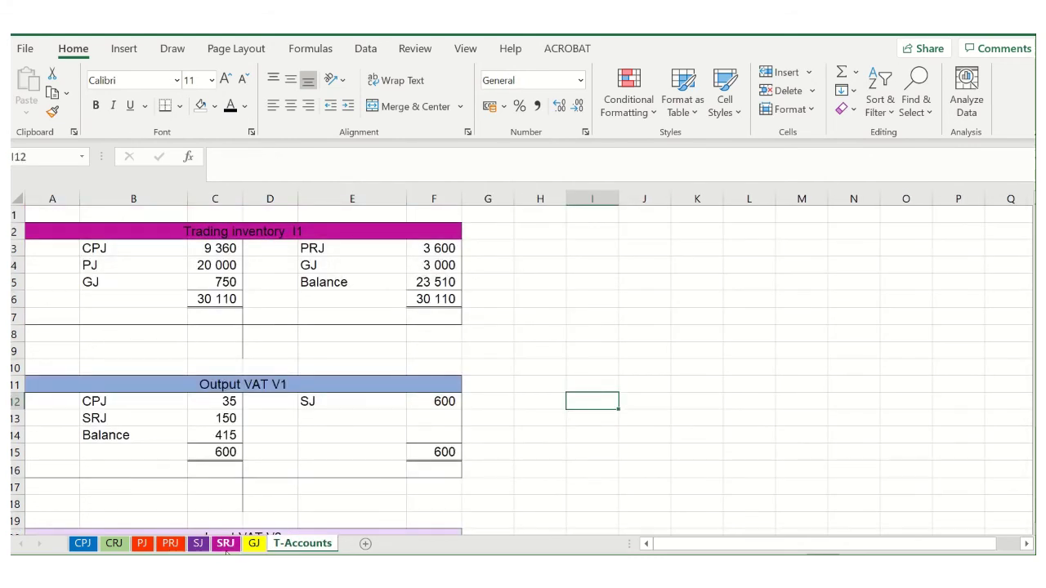
{"action": "left_click", "coordinate": [254, 545]}
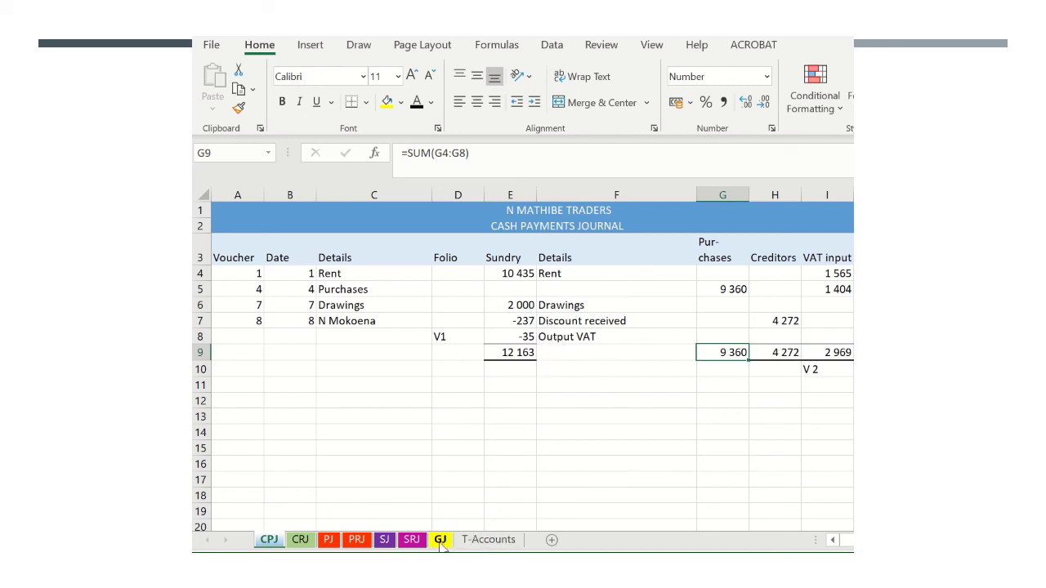
Reveal the CPJ entry in D12:F12 of the Output VAT T-account by applying the black font colour
{"action": "left_click", "coordinate": [482, 540]}
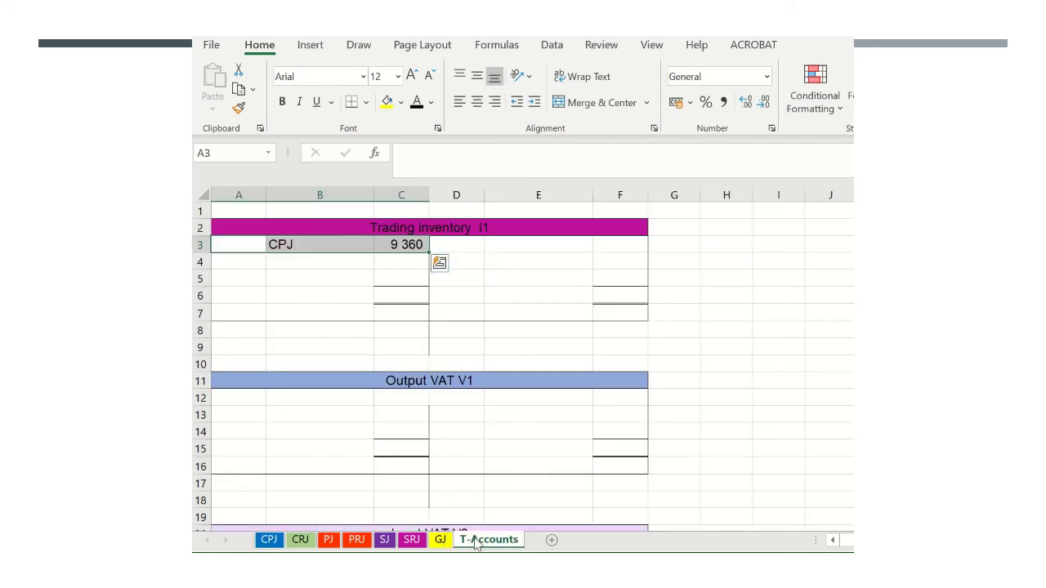
{"action": "left_click_drag", "start_coordinate": [468, 399], "coordinate": [596, 397]}
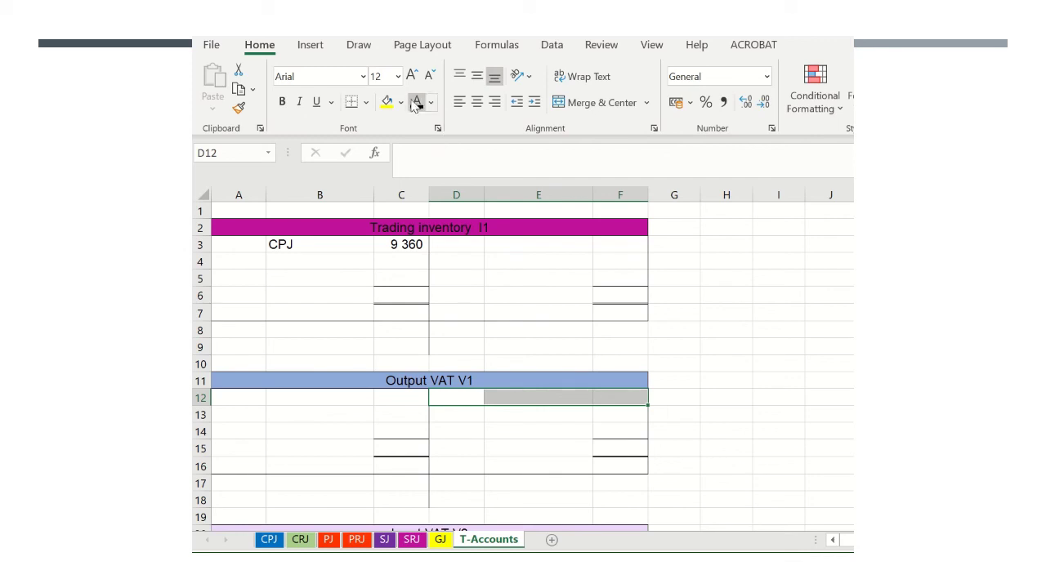
{"action": "type", "text": "CPJ\t35"}
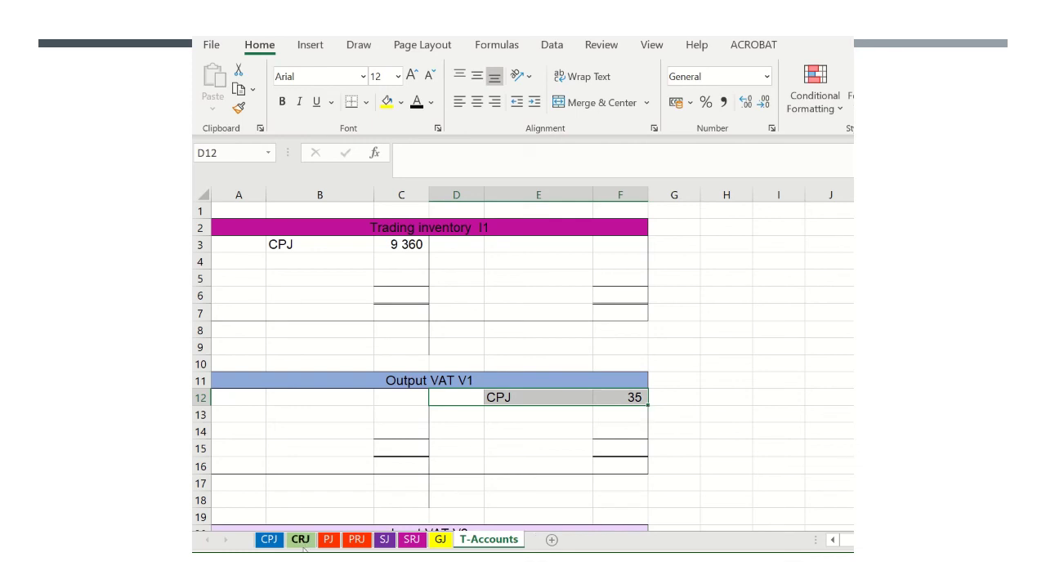
Check the V 2 folio under the cash payments journal's VAT input total and reveal the CPJ entry in A21:C21 of the Input VAT T-account in black
{"action": "left_click", "coordinate": [270, 541]}
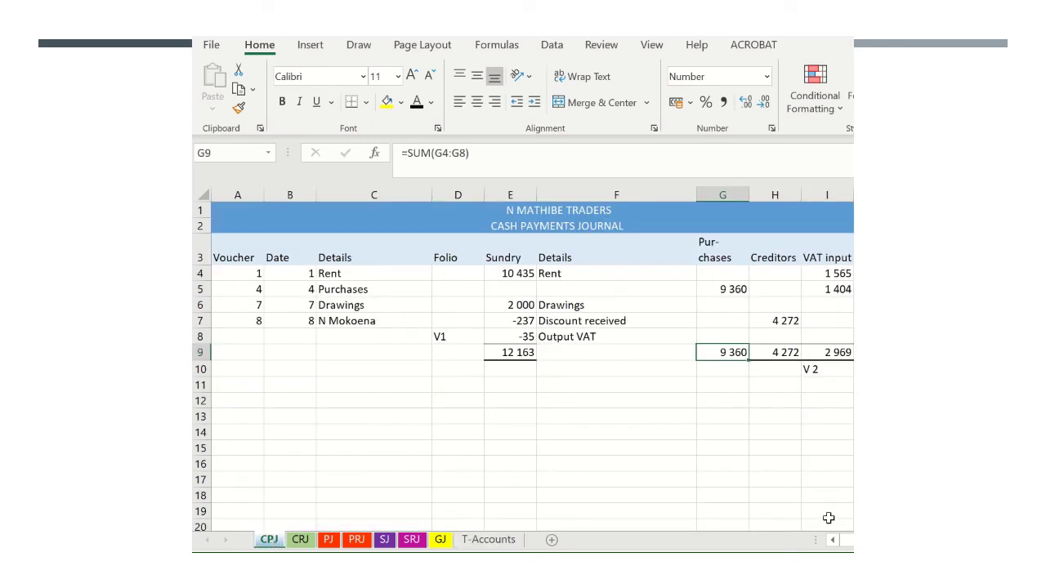
{"action": "left_click", "coordinate": [837, 367]}
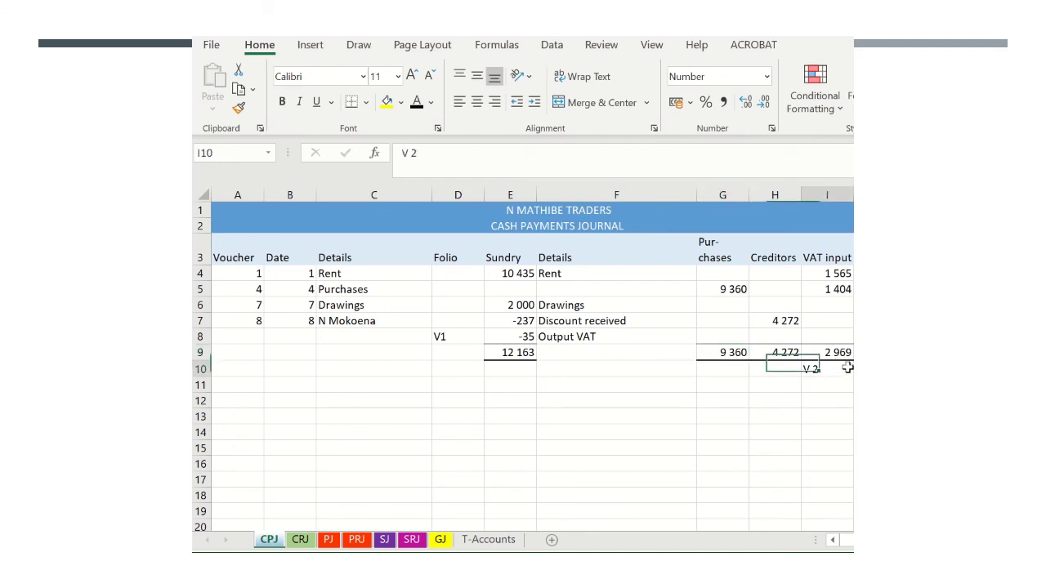
{"action": "left_click", "coordinate": [839, 344]}
{"action": "left_click", "coordinate": [837, 371]}
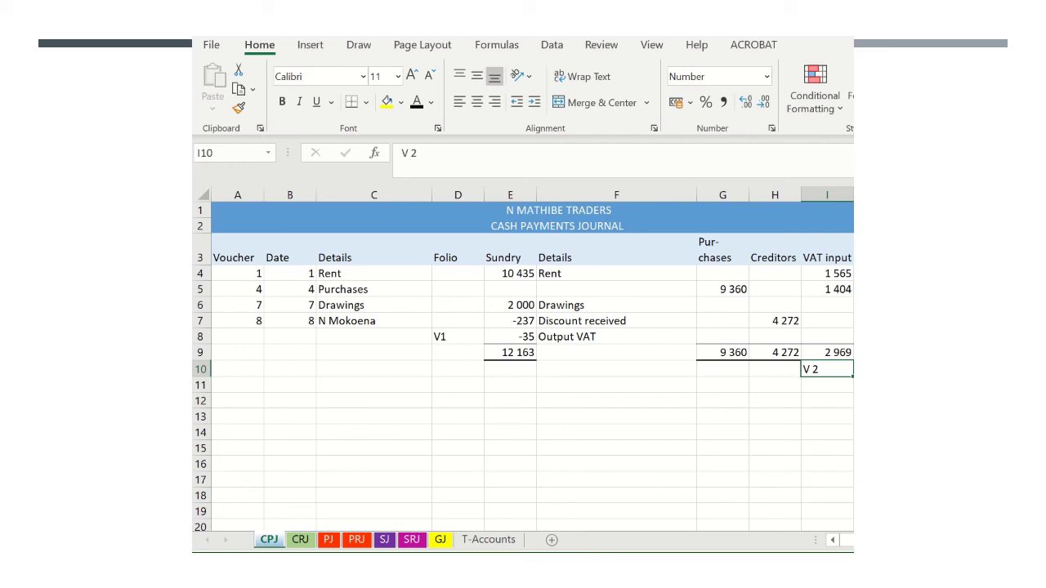
{"action": "left_click", "coordinate": [490, 539]}
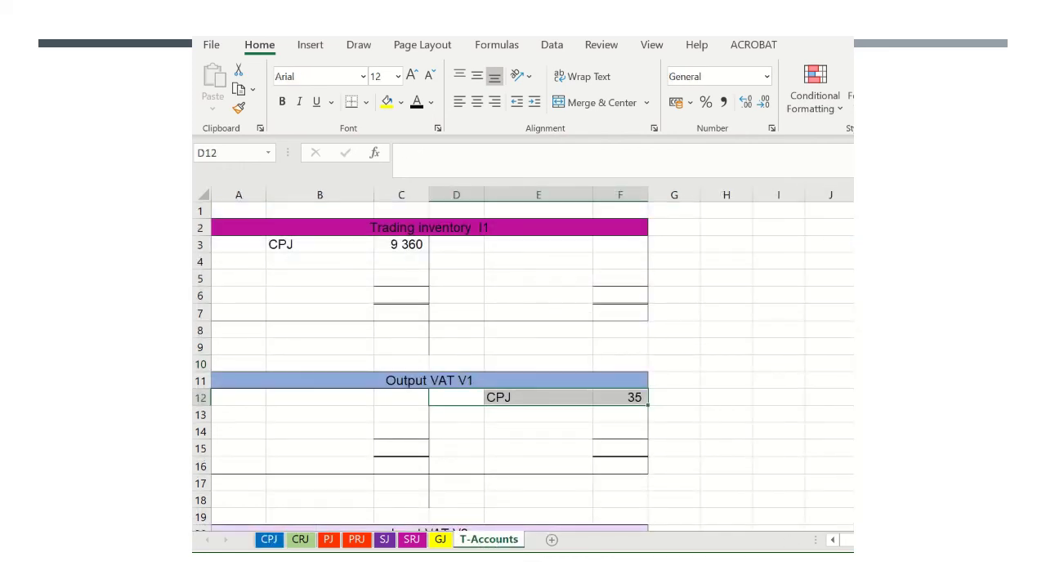
{"action": "scroll", "coordinate": [523, 367], "scroll_direction": "down", "scroll_amount": 2}
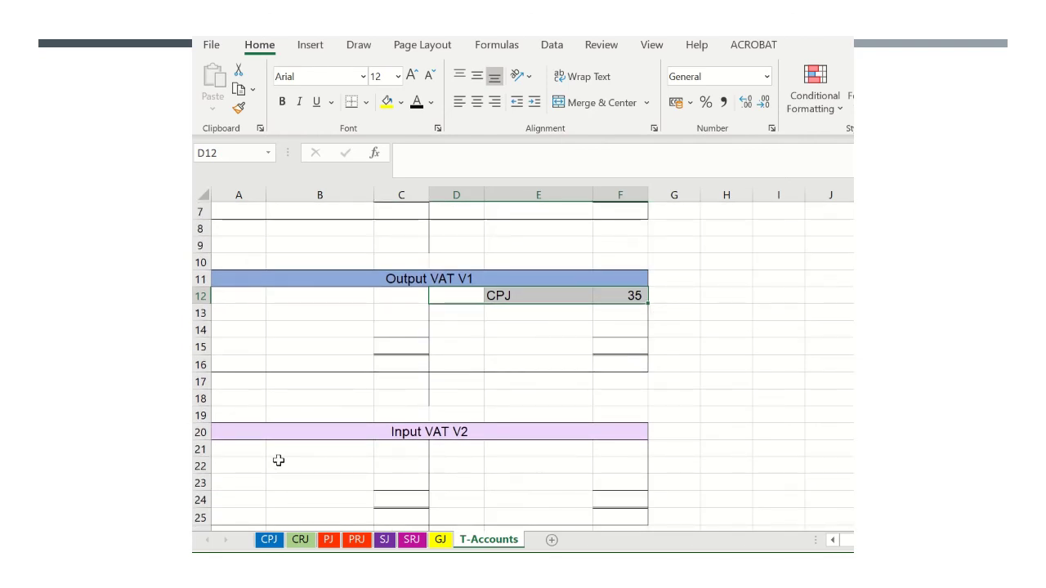
{"action": "left_click", "coordinate": [255, 452]}
{"action": "left_click_drag", "start_coordinate": [255, 453], "coordinate": [401, 450]}
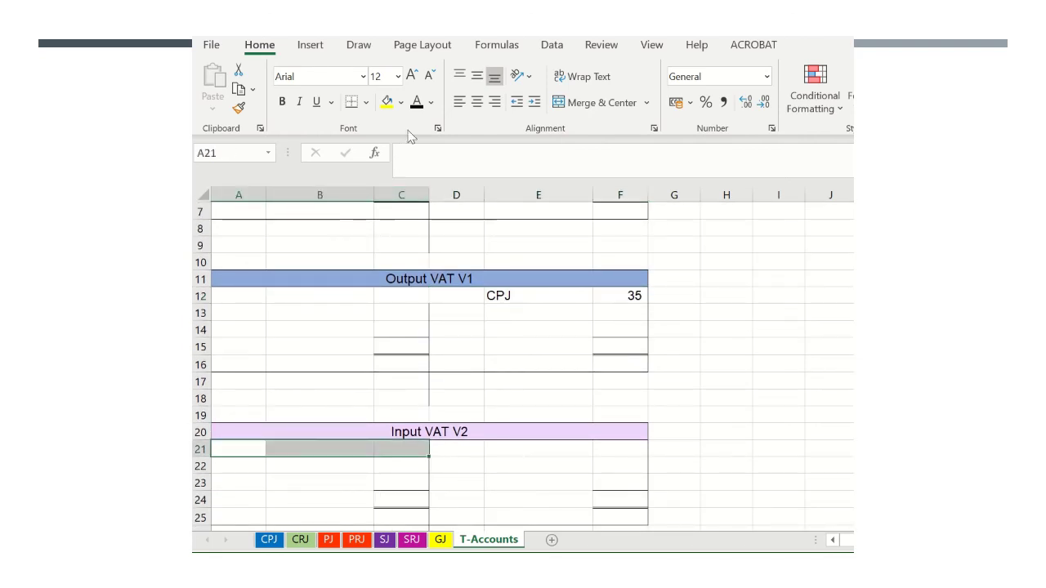
{"action": "left_click", "coordinate": [415, 102]}
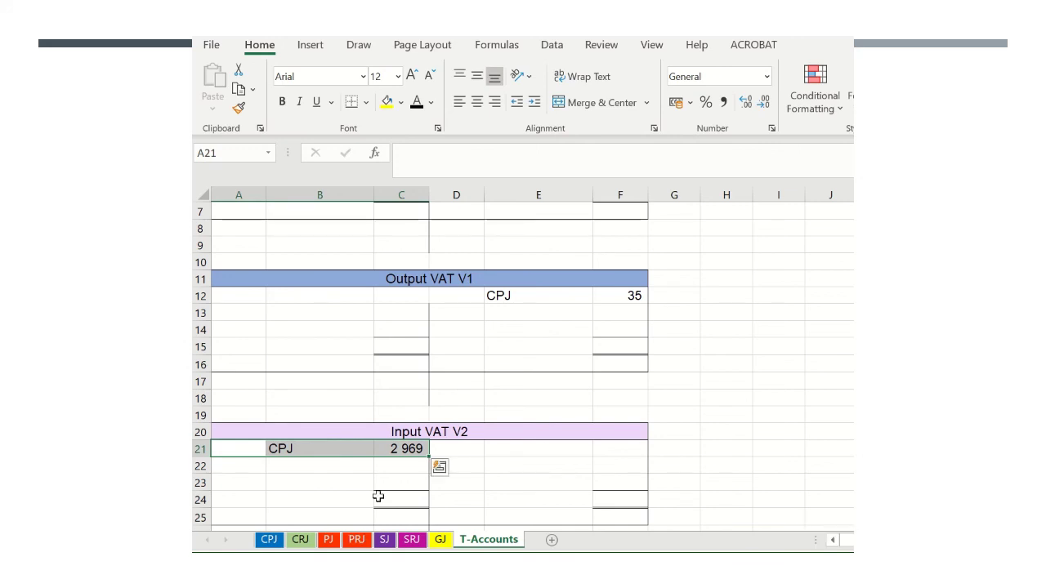
Consult the VAT input amount in the cash receipts journal and reveal the CRJ entry in B22:C22 of the Input VAT T-account in black
{"action": "left_click", "coordinate": [268, 541]}
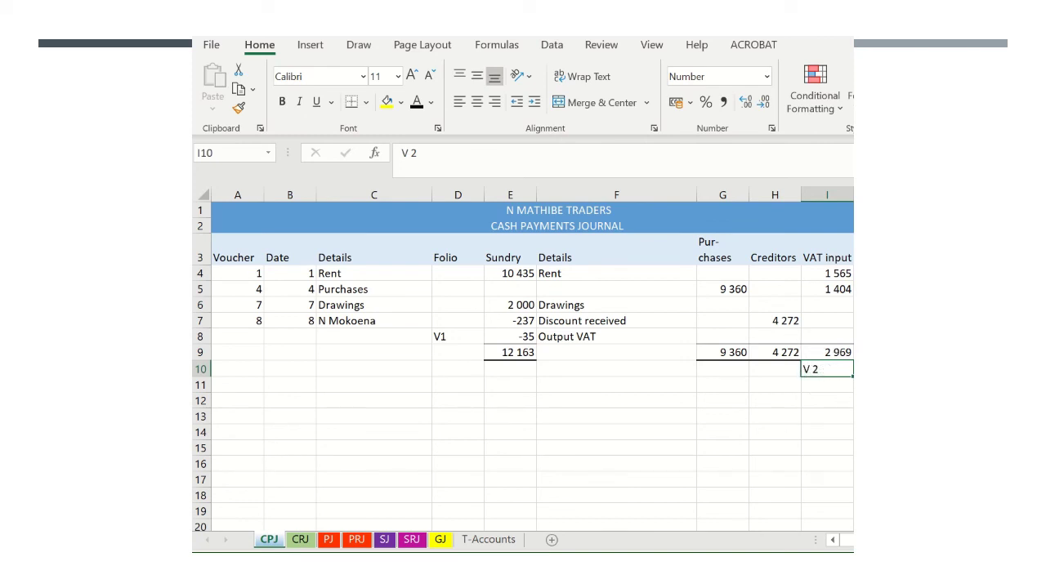
{"action": "left_click", "coordinate": [311, 545]}
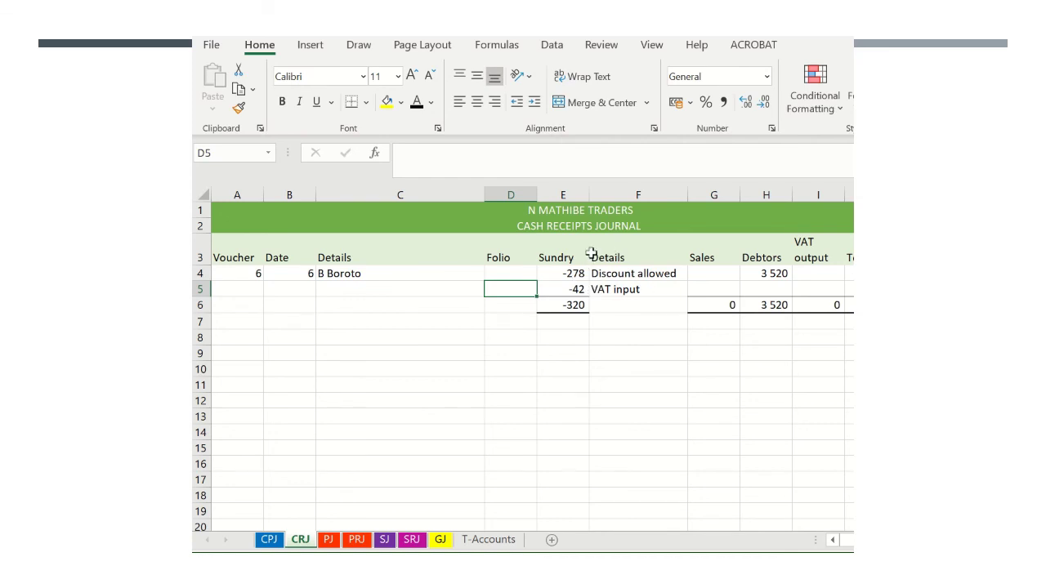
{"action": "left_click", "coordinate": [490, 541]}
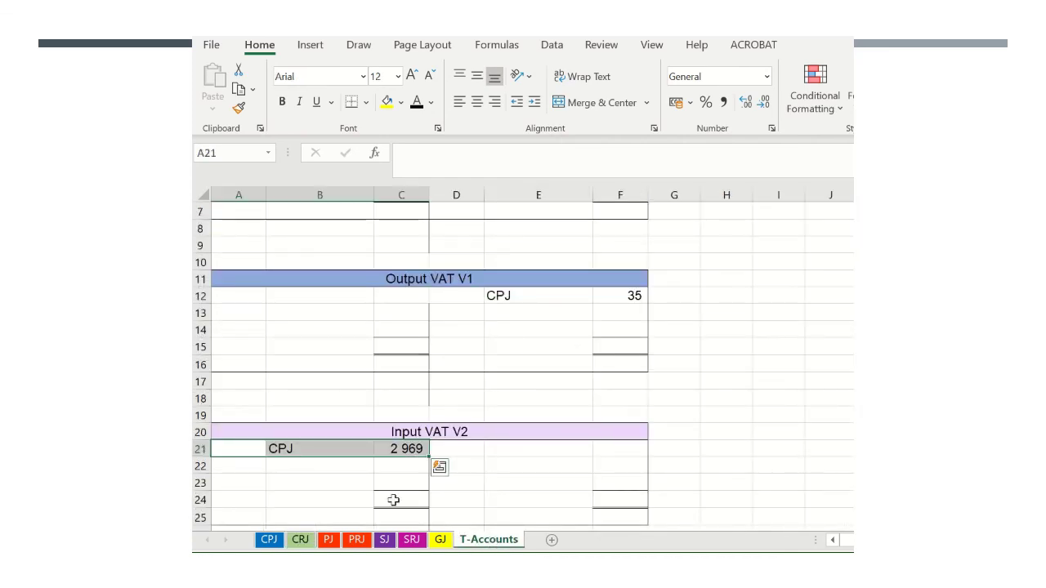
{"action": "left_click_drag", "start_coordinate": [294, 467], "coordinate": [415, 468]}
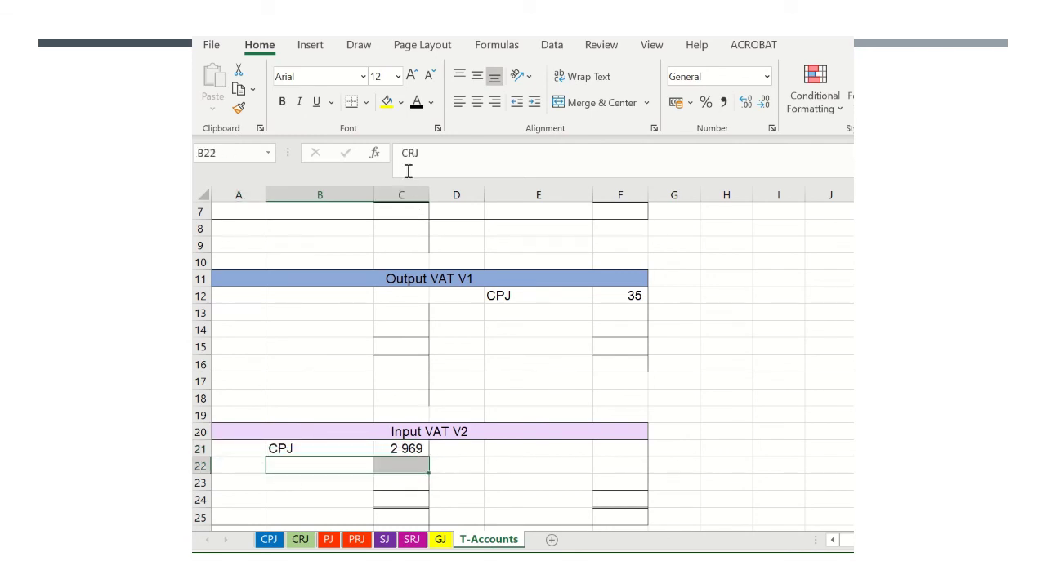
{"action": "left_click", "coordinate": [414, 105]}
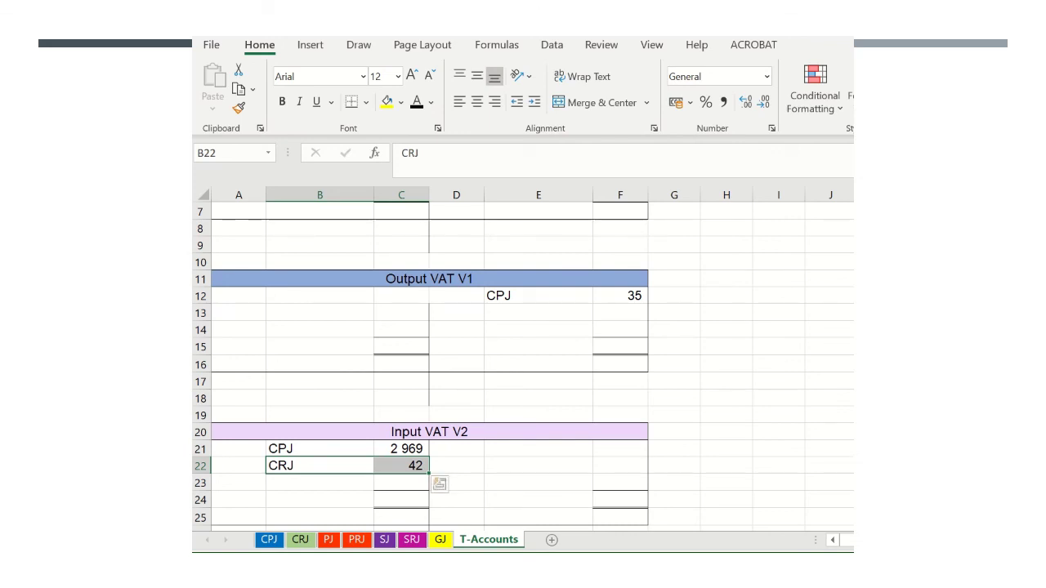
Reveal the I1 folio in E5 beneath the purchases journal's Amount column by applying the black font colour
{"action": "left_click", "coordinate": [328, 540]}
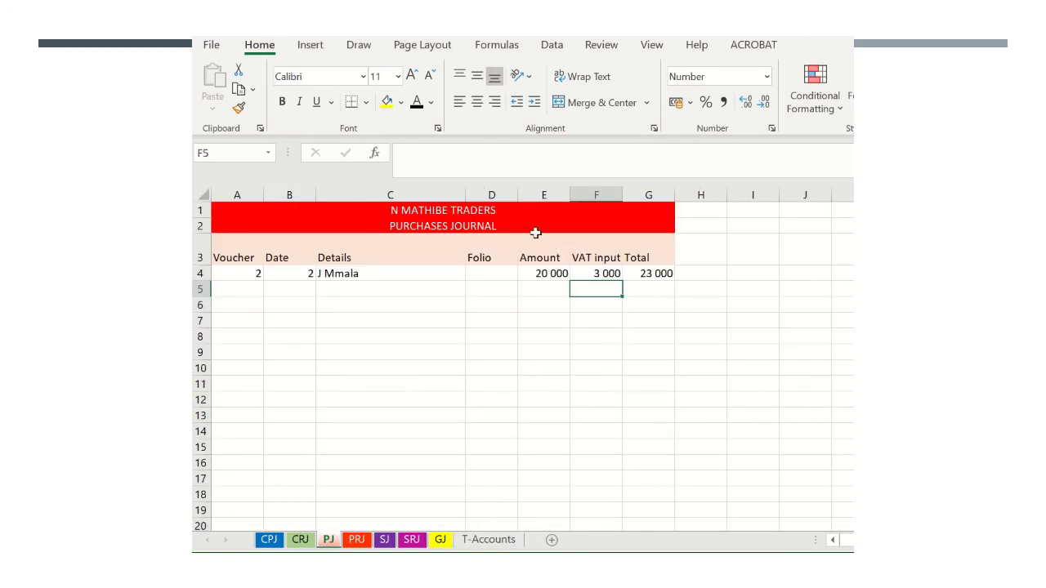
{"action": "left_click", "coordinate": [551, 287]}
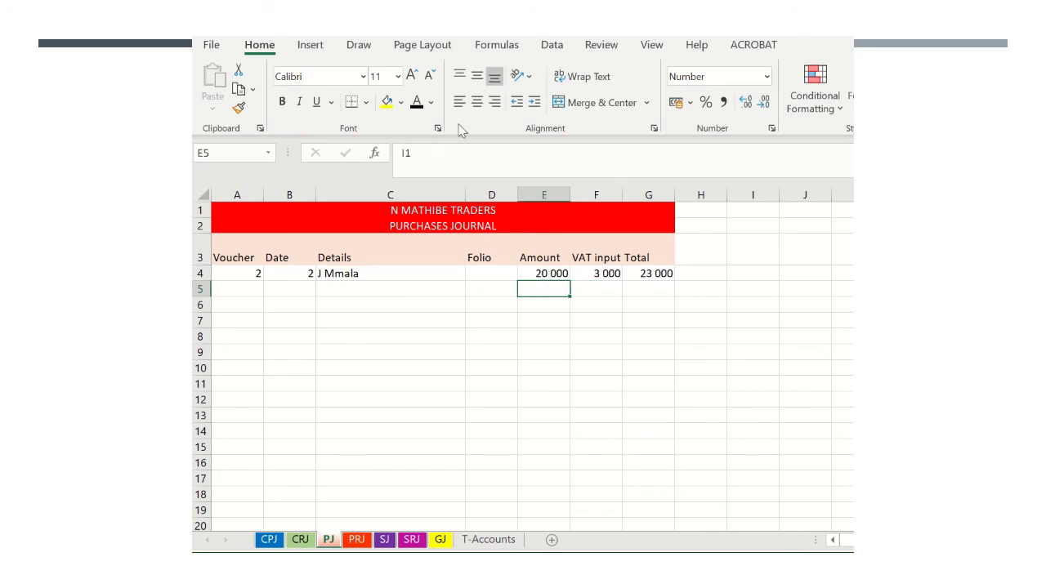
{"action": "left_click", "coordinate": [415, 106]}
Reveal the PJ entry in B4:C4 of the Trading inventory T-account by applying the black font colour
{"action": "left_click", "coordinate": [474, 541]}
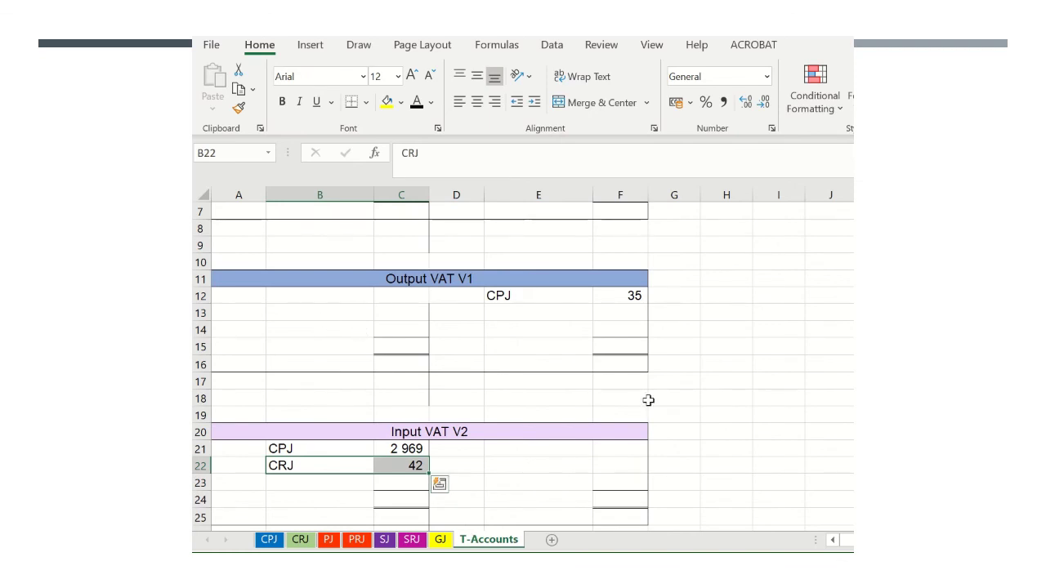
{"action": "scroll", "coordinate": [523, 365], "scroll_direction": "up", "scroll_amount": 2}
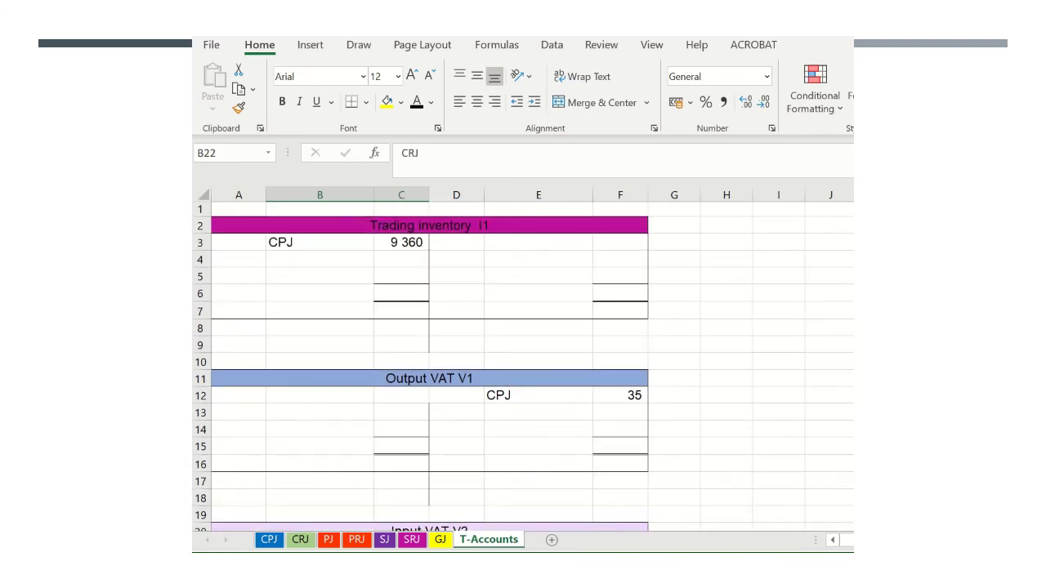
{"action": "left_click_drag", "start_coordinate": [294, 262], "coordinate": [405, 261]}
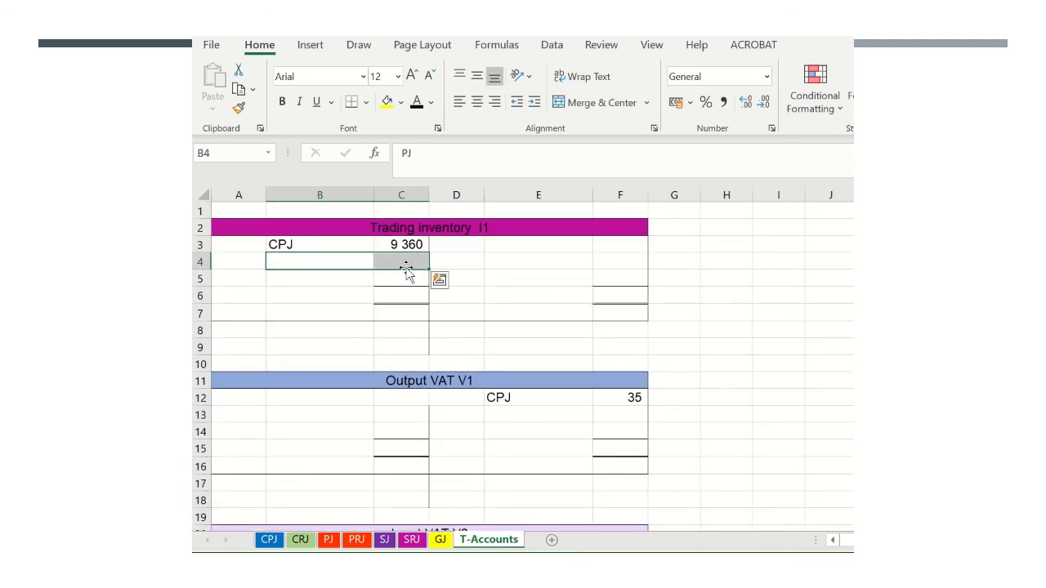
{"action": "left_click", "coordinate": [418, 103]}
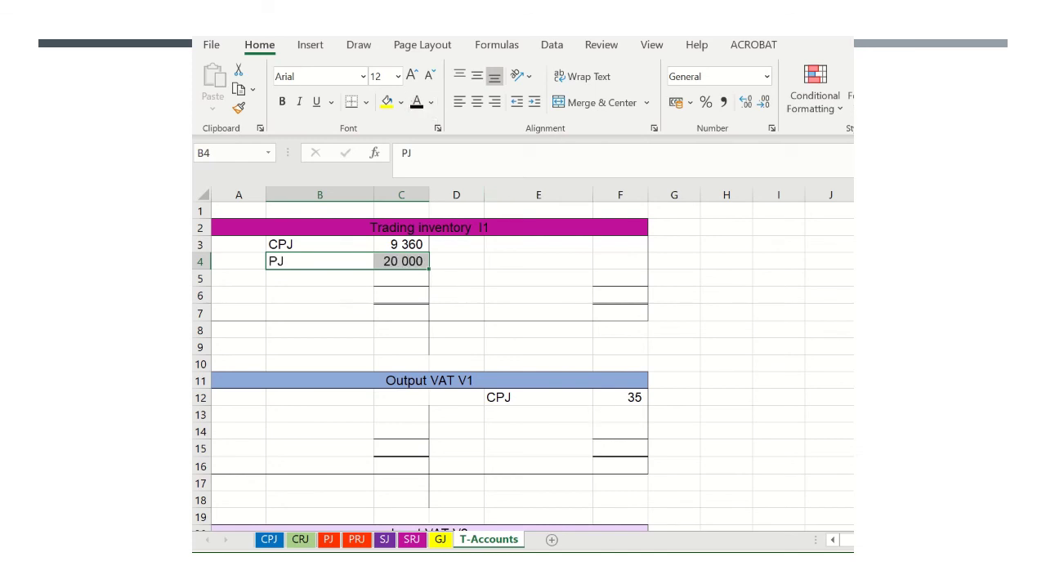
Consult the VAT input amount in the purchases journal and reveal the PJ entry in B23:C23 of the Input VAT T-account in black
{"action": "left_click", "coordinate": [331, 542]}
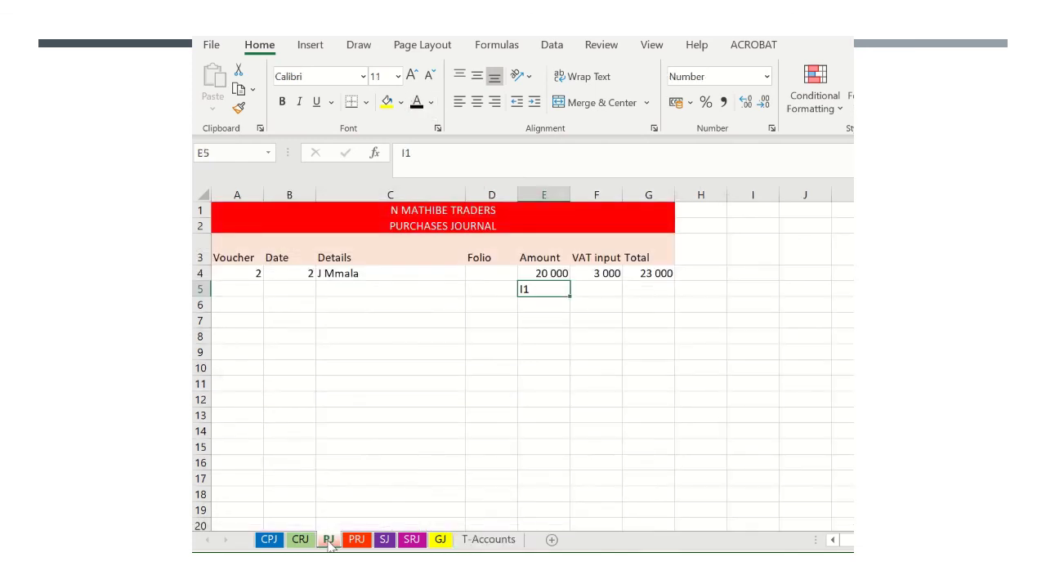
{"action": "left_click", "coordinate": [606, 288]}
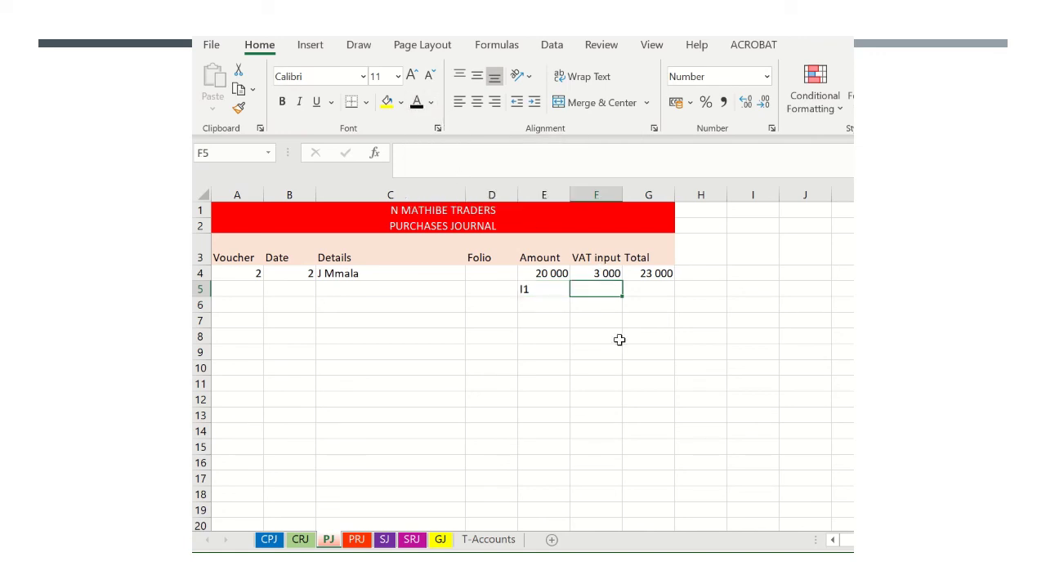
{"action": "left_click", "coordinate": [645, 368]}
{"action": "left_click", "coordinate": [599, 290]}
{"action": "left_click", "coordinate": [488, 540]}
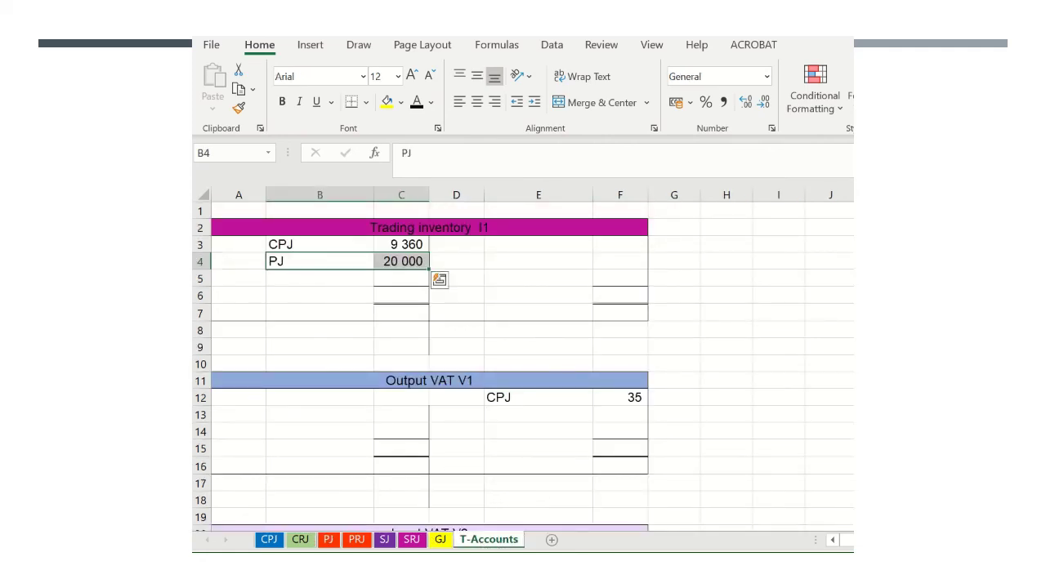
{"action": "scroll", "coordinate": [517, 479], "scroll_direction": "down", "scroll_amount": 3}
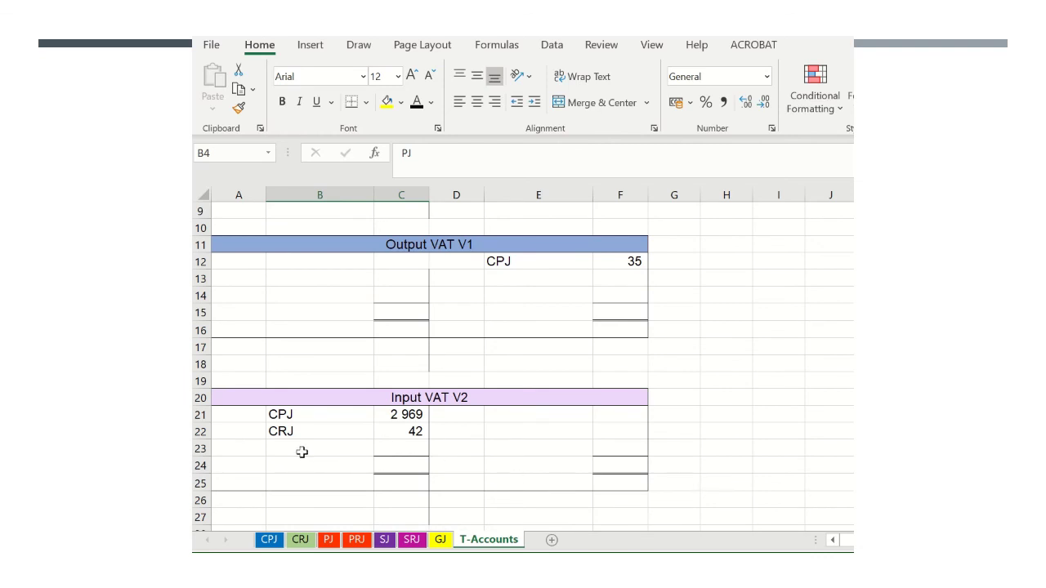
{"action": "left_click_drag", "start_coordinate": [301, 452], "coordinate": [384, 450]}
{"action": "type", "text": "PJ"}
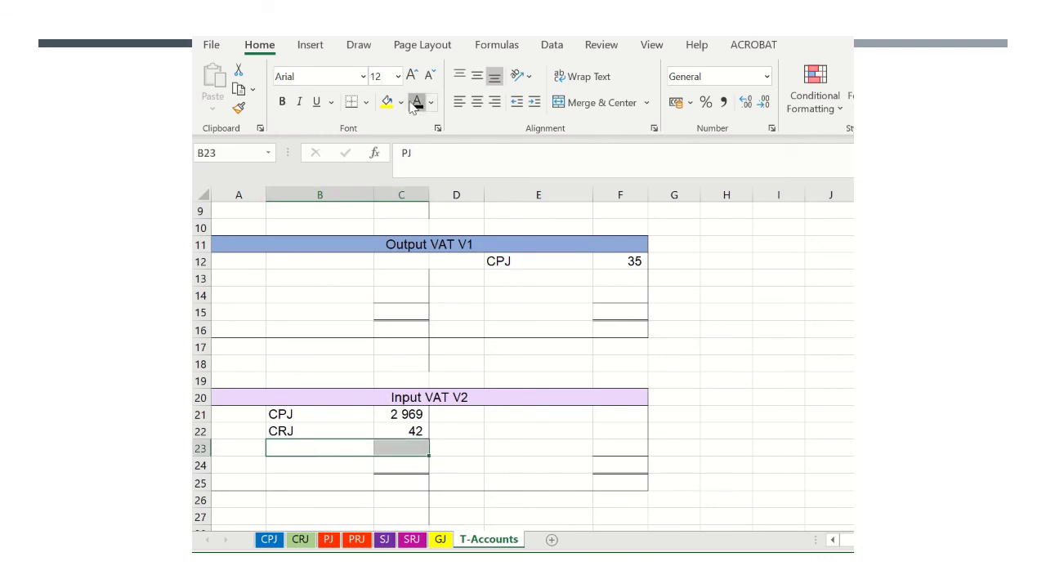
{"action": "type", "text": "PJ\t3 000"}
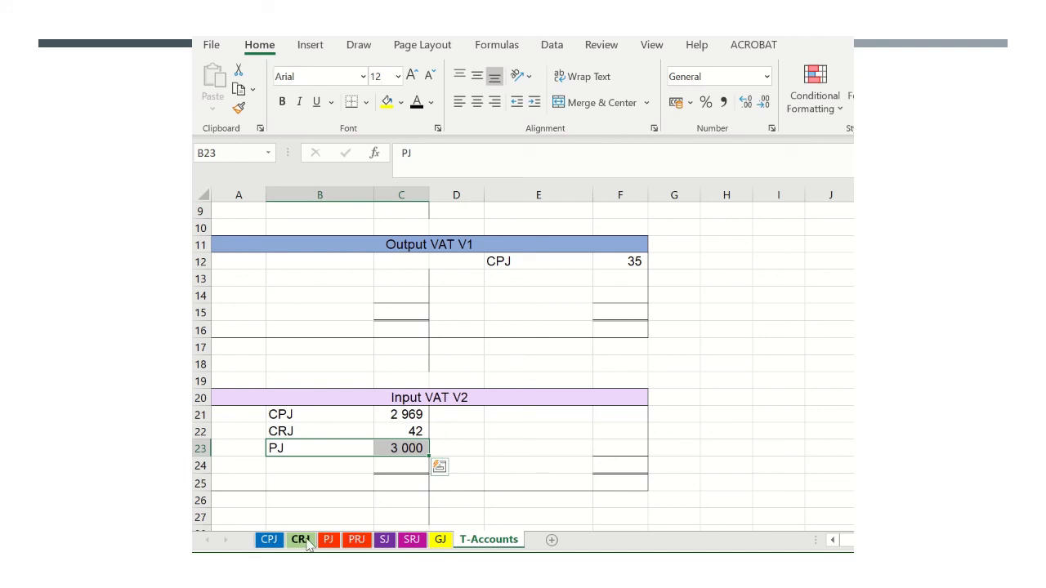
Enter the folio V2 in F5 beneath the purchases journal's VAT input amount
{"action": "left_click", "coordinate": [328, 541]}
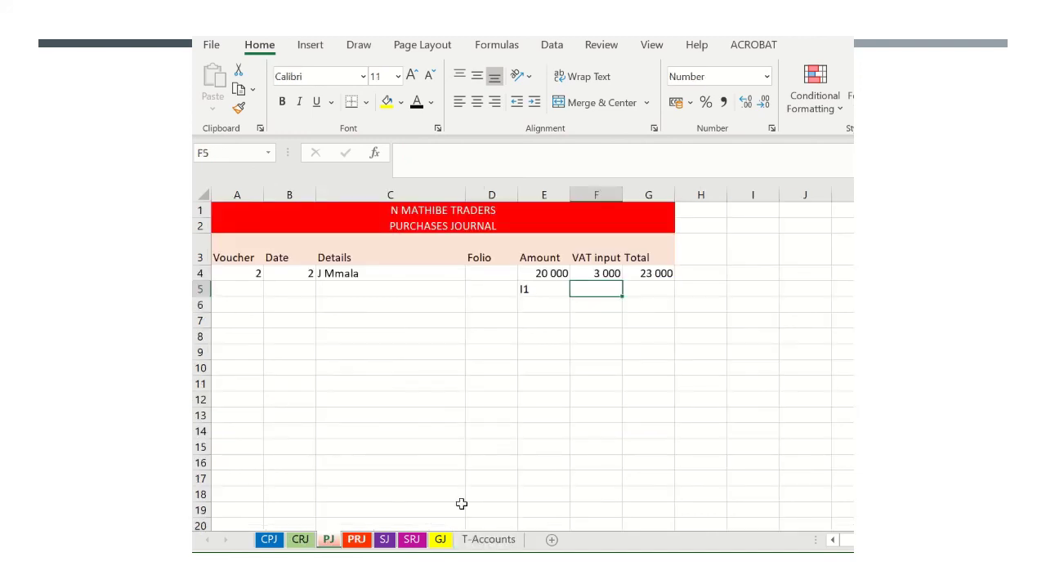
{"action": "left_click", "coordinate": [484, 545]}
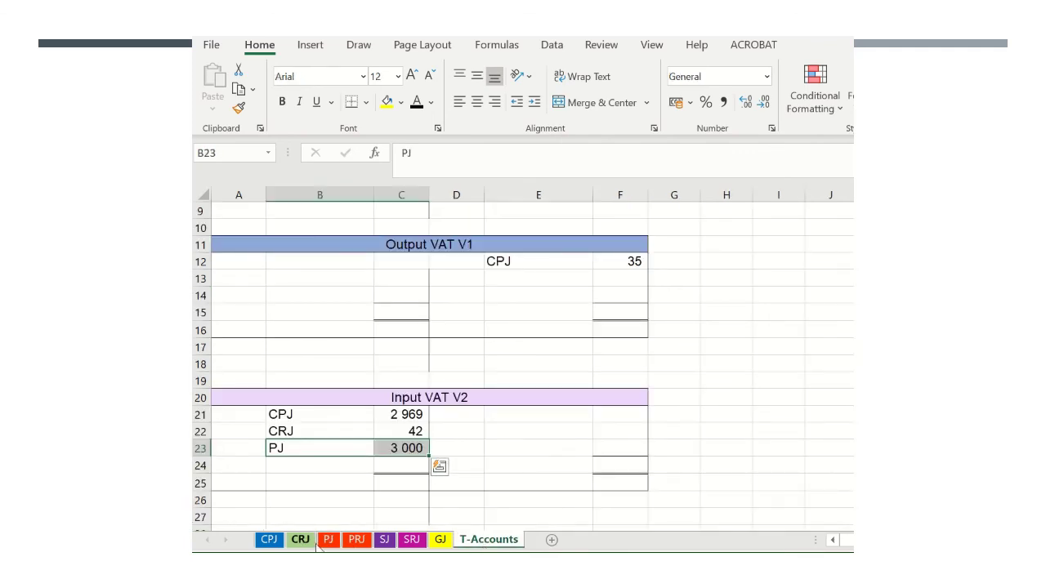
{"action": "left_click", "coordinate": [328, 541]}
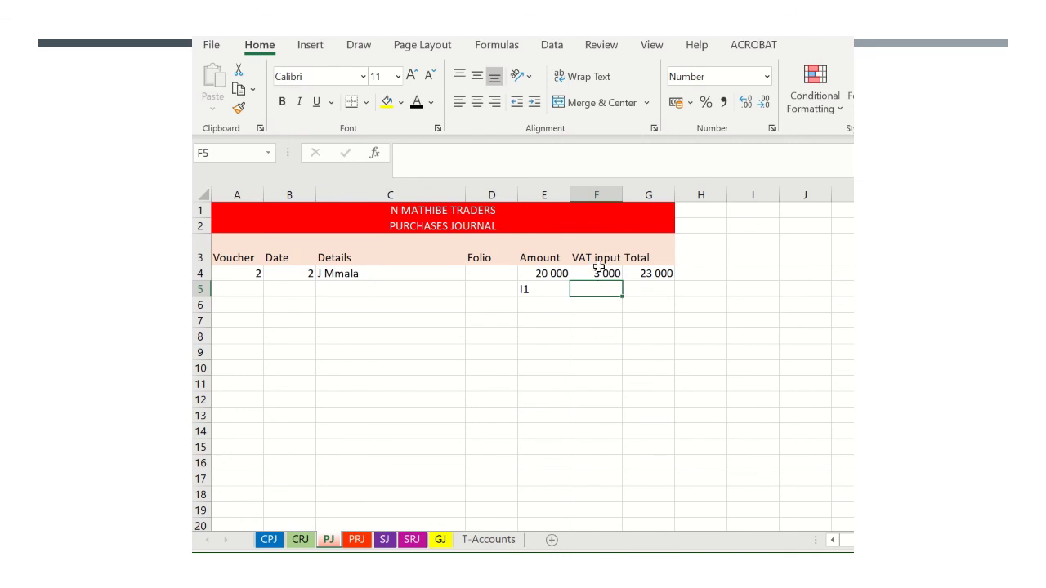
{"action": "type", "text": "V2"}
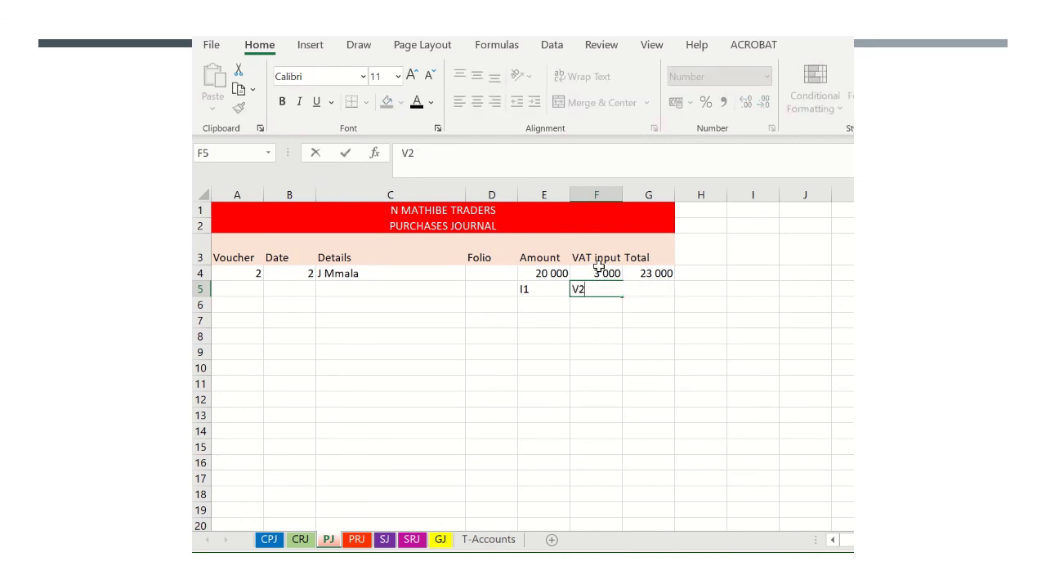
{"action": "left_click", "coordinate": [685, 465]}
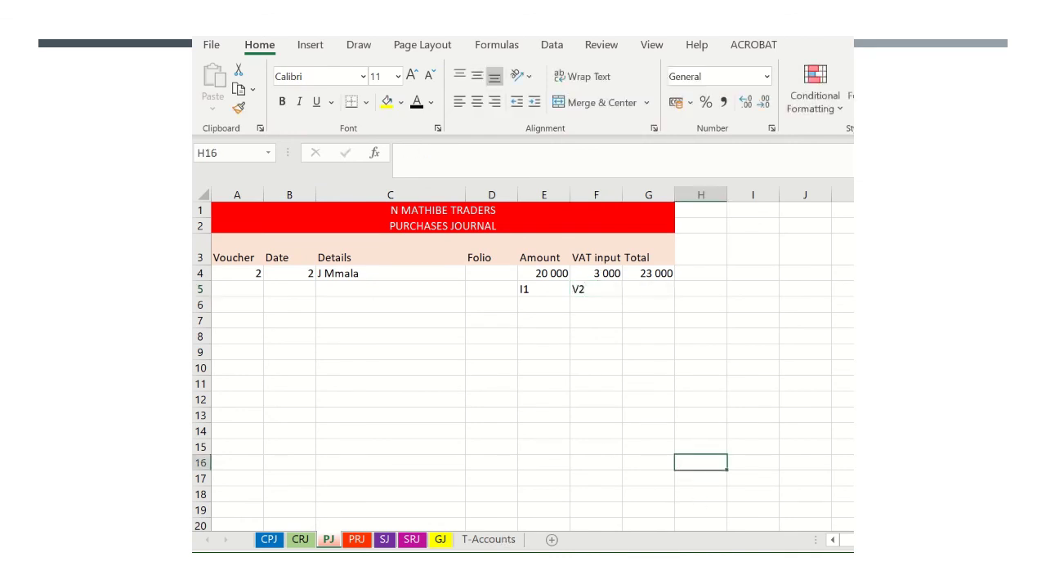
Consult the purchases returns journal's amount and reveal the PRJ entry in D3:F3 of the Trading inventory T-account in black
{"action": "left_click", "coordinate": [357, 540]}
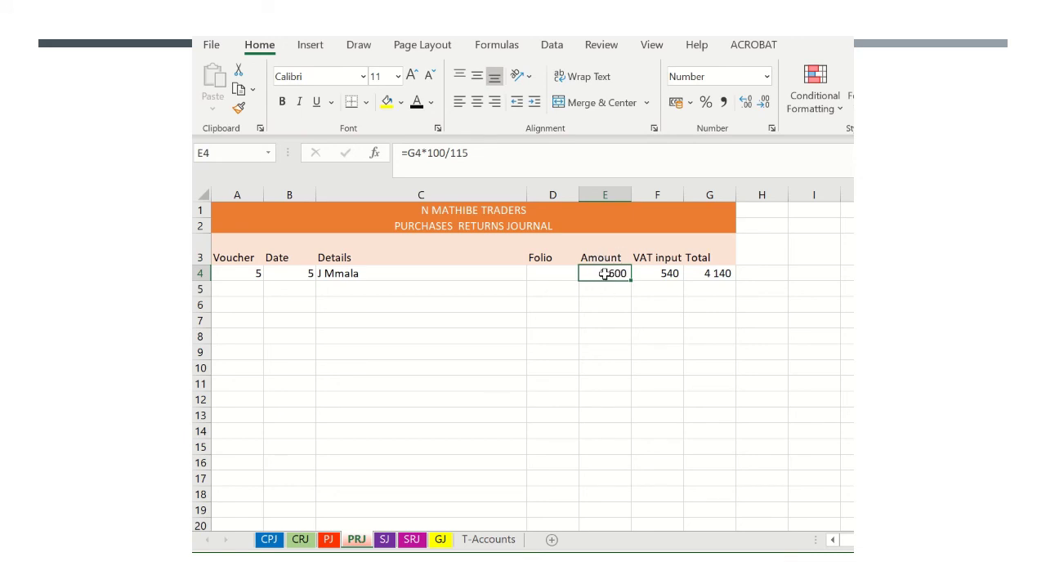
{"action": "left_click", "coordinate": [469, 542]}
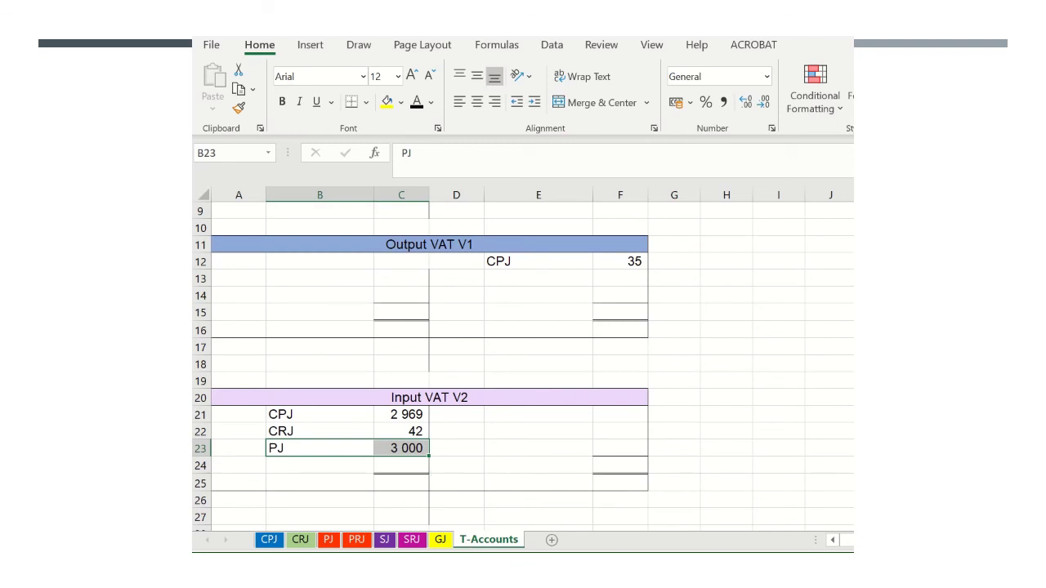
{"action": "scroll", "coordinate": [517, 212], "scroll_direction": "up", "scroll_amount": 3}
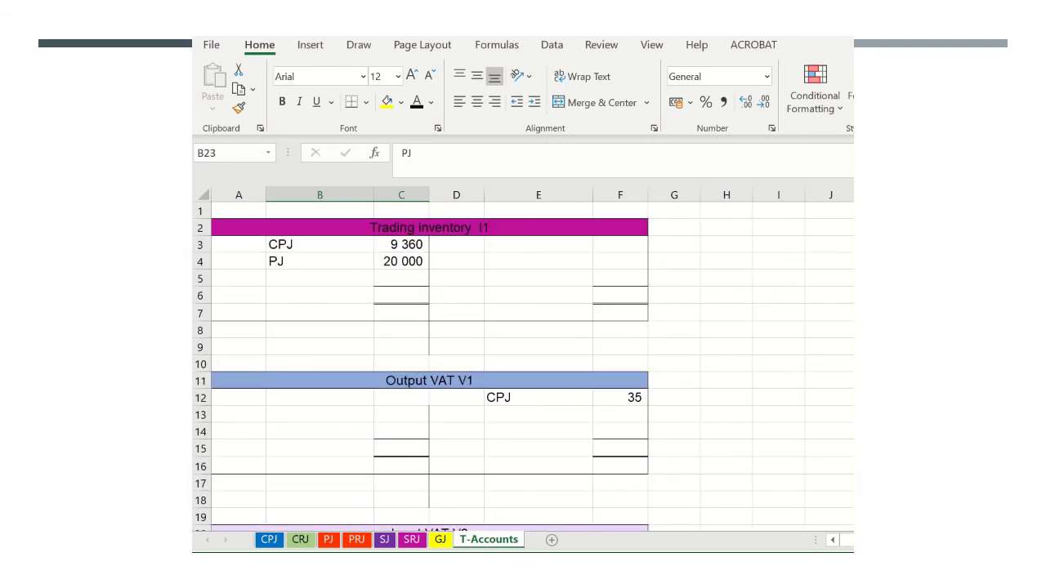
{"action": "left_click_drag", "start_coordinate": [465, 246], "coordinate": [644, 245]}
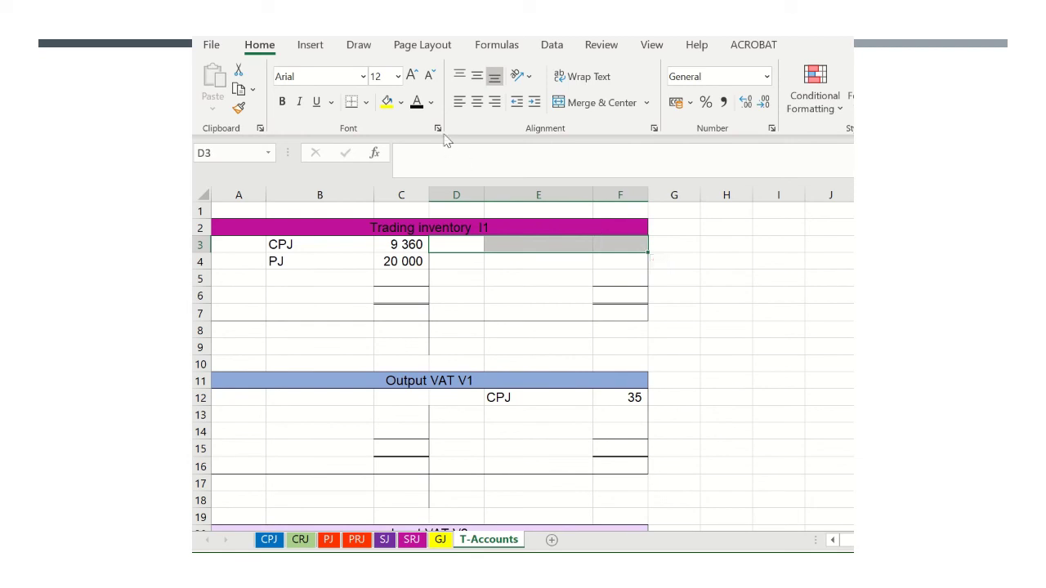
{"action": "type", "text": "PRJ\t3 600"}
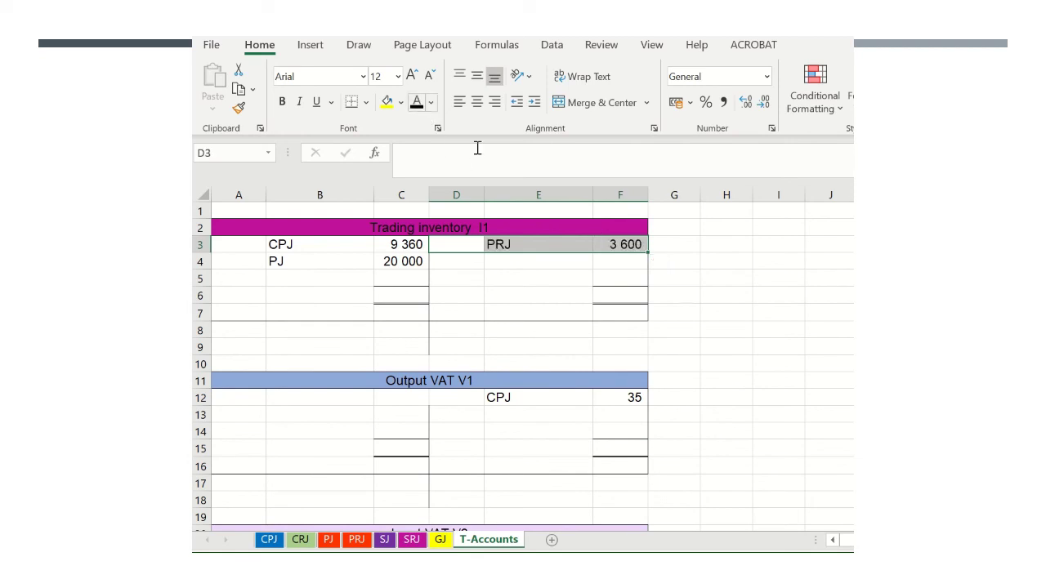
Consult the VAT input amount in the purchases returns journal and reveal the PRJ entry in D21:F21 of the Input VAT T-account in black
{"action": "left_click", "coordinate": [357, 541]}
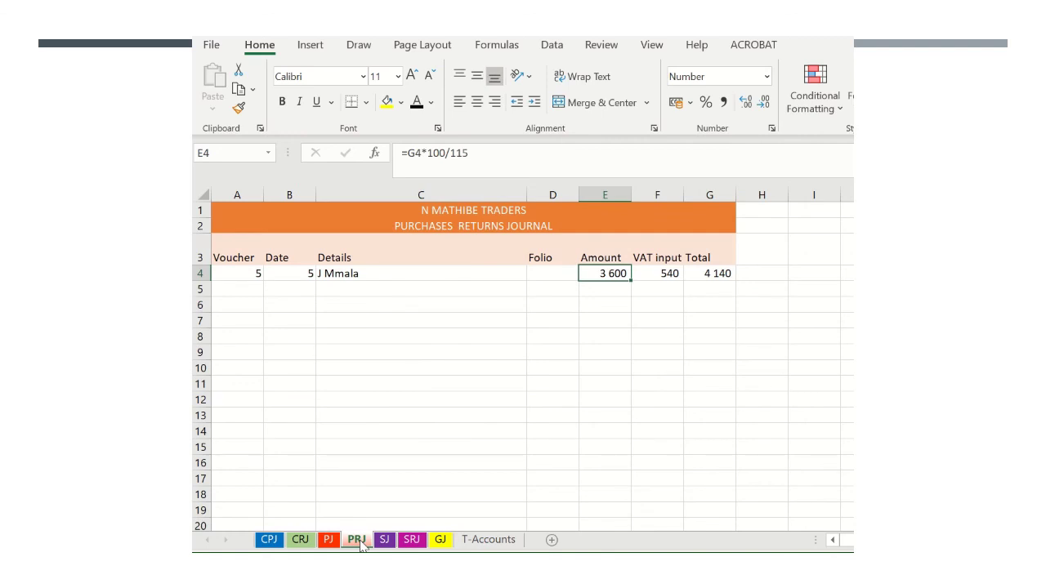
{"action": "left_click", "coordinate": [488, 540]}
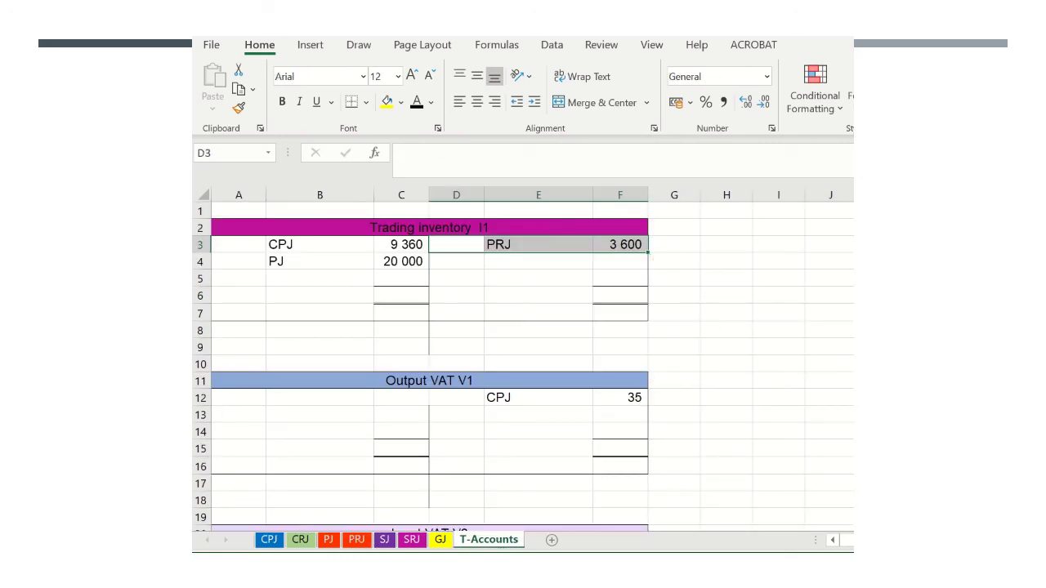
{"action": "scroll", "coordinate": [542, 378], "scroll_direction": "down", "scroll_amount": 3}
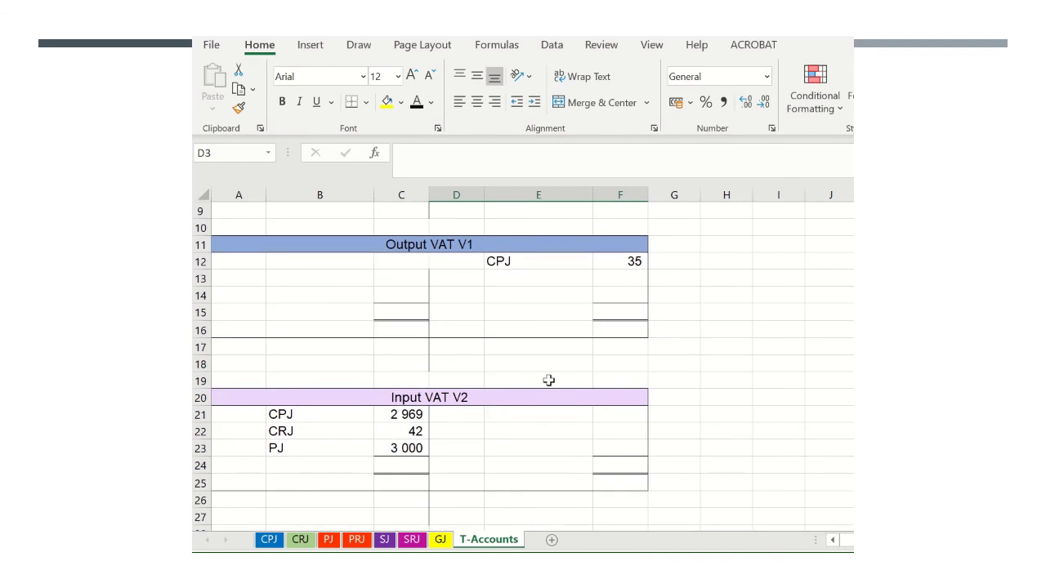
{"action": "left_click_drag", "start_coordinate": [463, 412], "coordinate": [619, 415]}
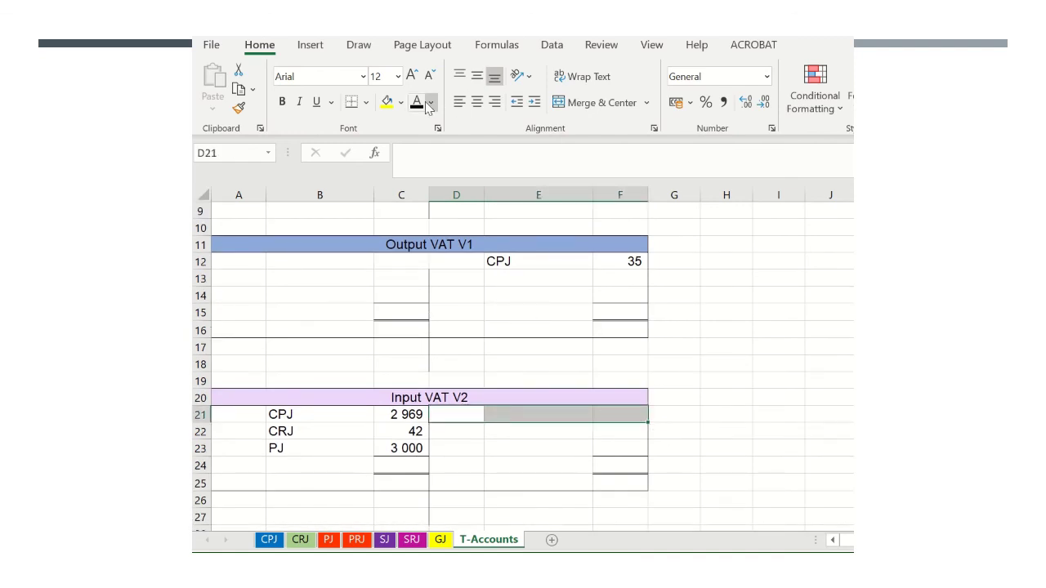
{"action": "type", "text": "PRJ\t540"}
{"action": "left_click", "coordinate": [840, 437]}
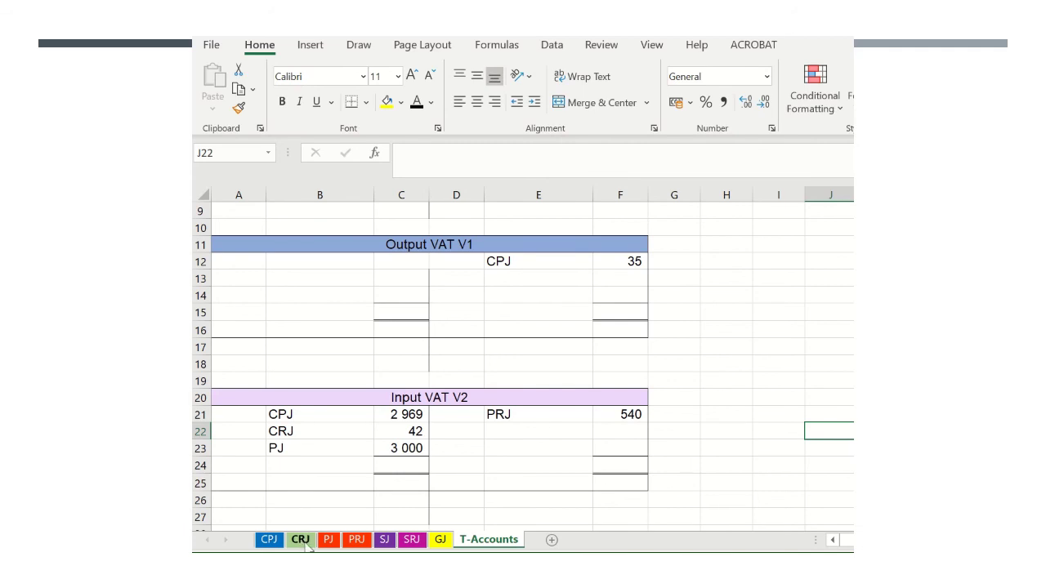
Reveal the V1 folio in F5 beneath the sales journal's VAT output amount by applying the black font colour
{"action": "left_click", "coordinate": [351, 545]}
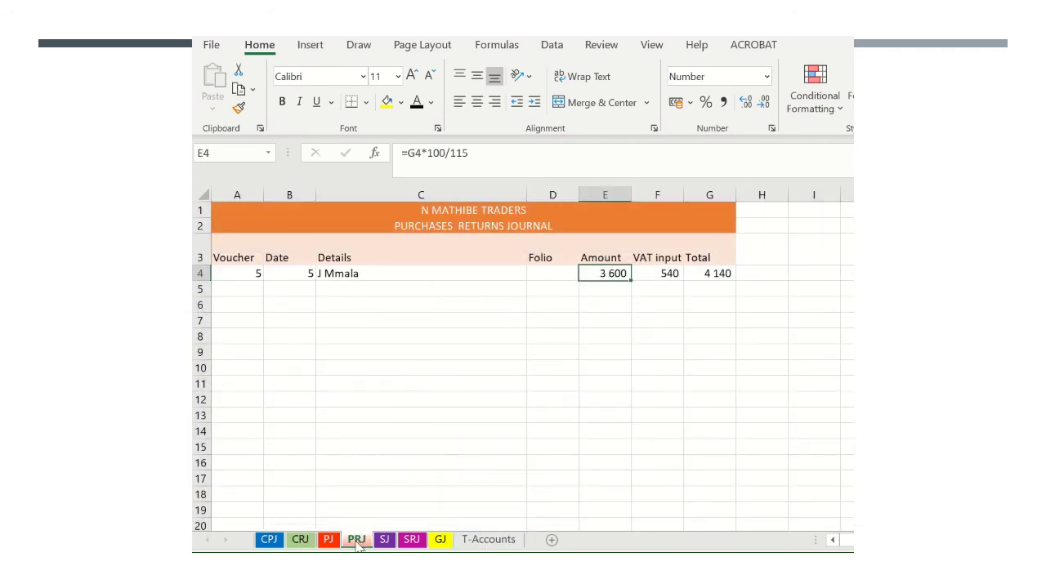
{"action": "left_click", "coordinate": [384, 542]}
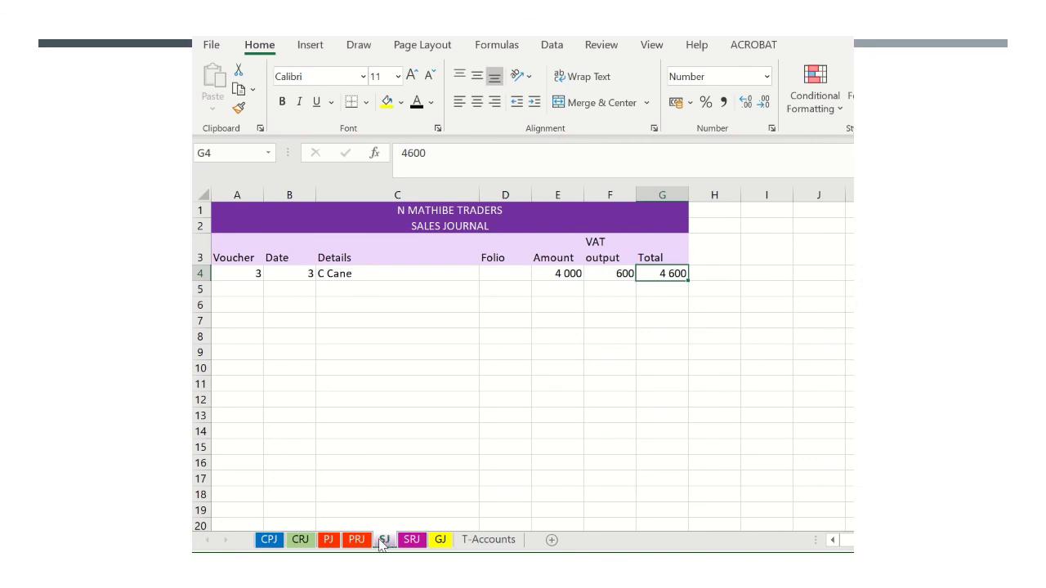
{"action": "left_click", "coordinate": [611, 289]}
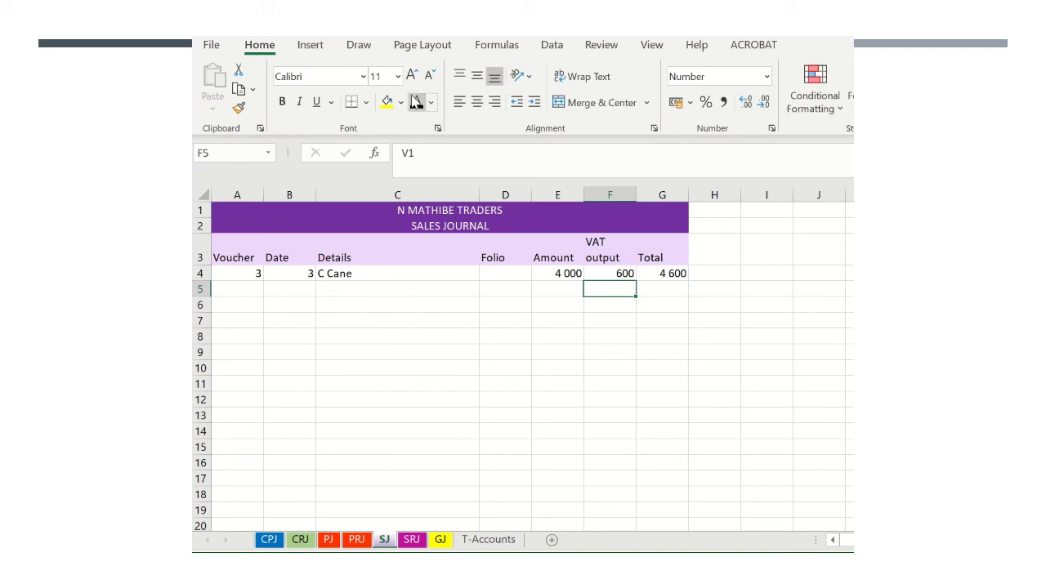
{"action": "left_click", "coordinate": [415, 102]}
Reveal the SJ entry in E13:F13 of the Output VAT T-account by applying the black font colour
{"action": "left_click", "coordinate": [498, 540]}
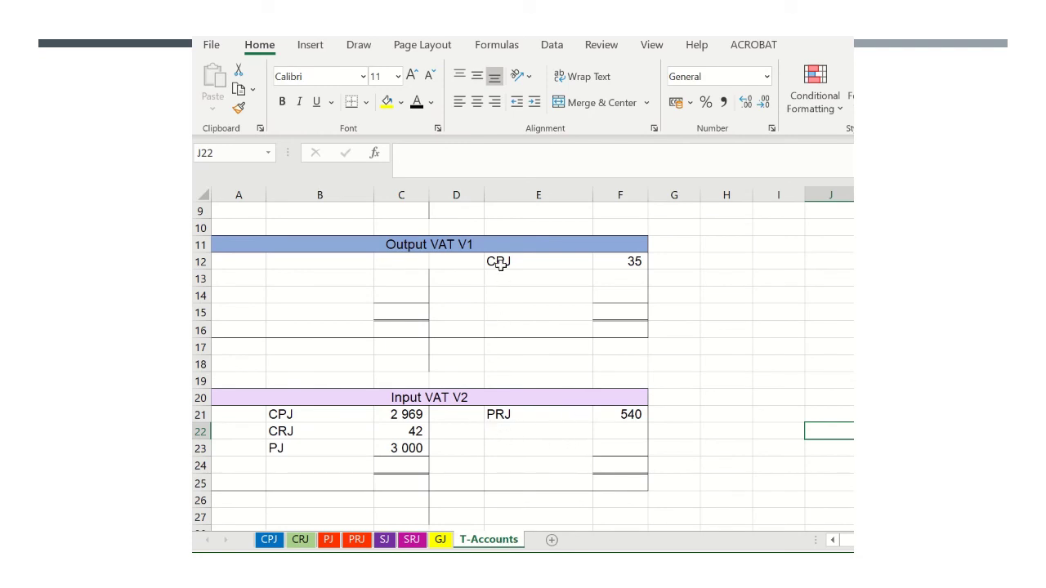
{"action": "left_click_drag", "start_coordinate": [491, 282], "coordinate": [633, 282]}
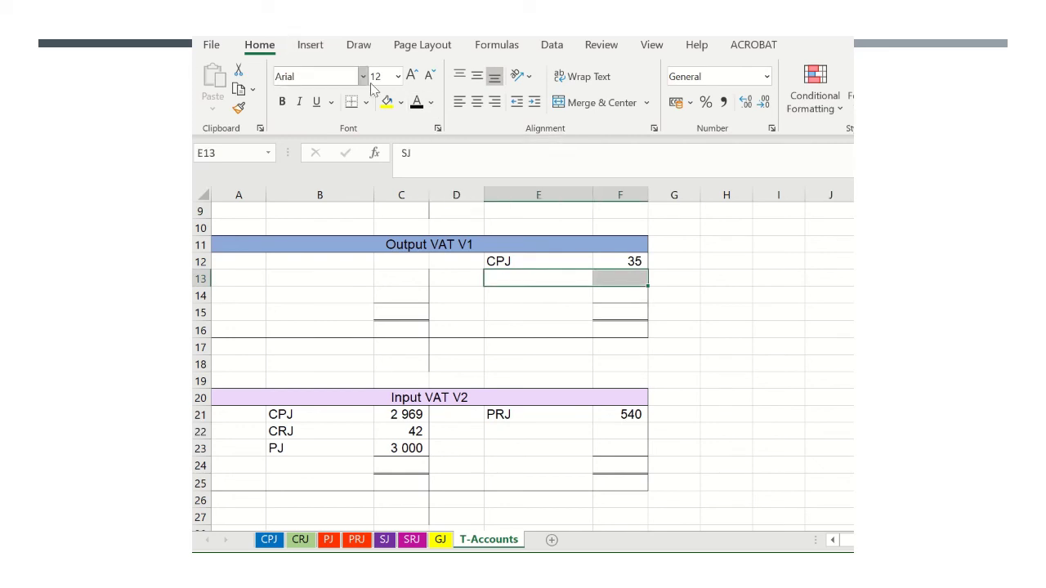
{"action": "left_click", "coordinate": [417, 105]}
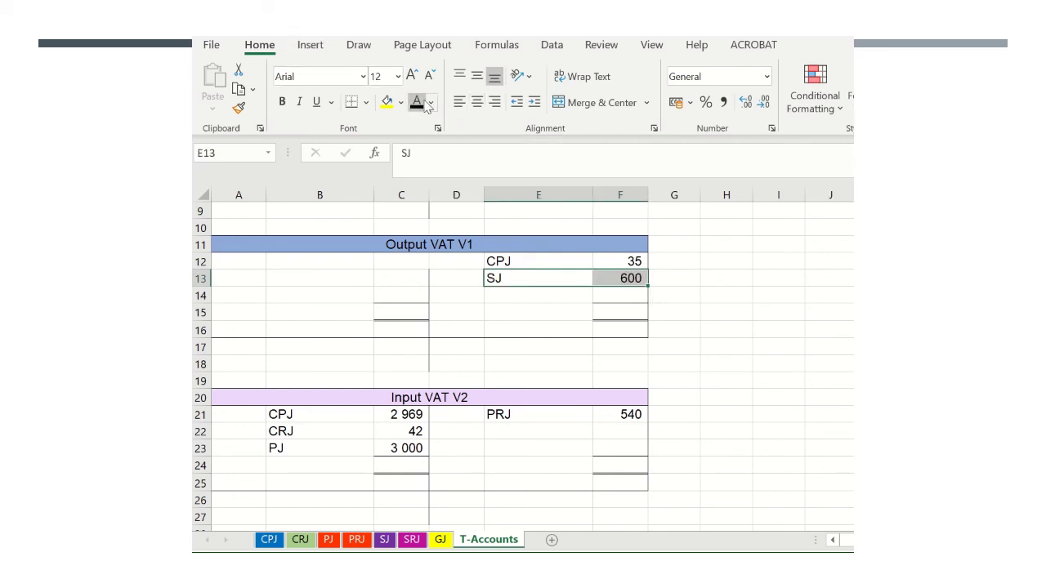
{"action": "left_click", "coordinate": [730, 322]}
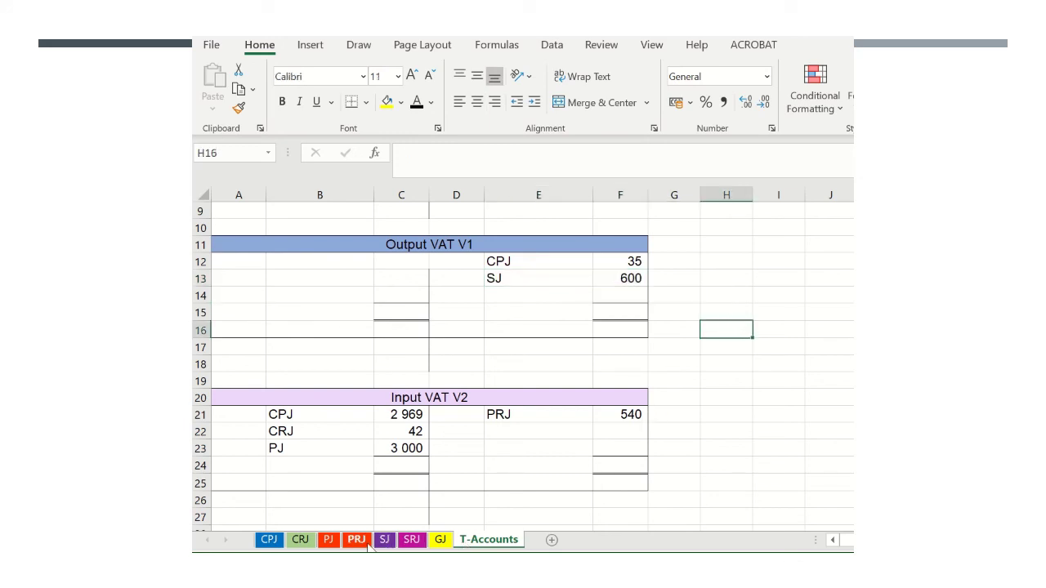
Consult the VAT output amount in the sales returns journal and reveal the SRJ entry in A13:C13 of the Output VAT T-account in black
{"action": "left_click", "coordinate": [412, 541]}
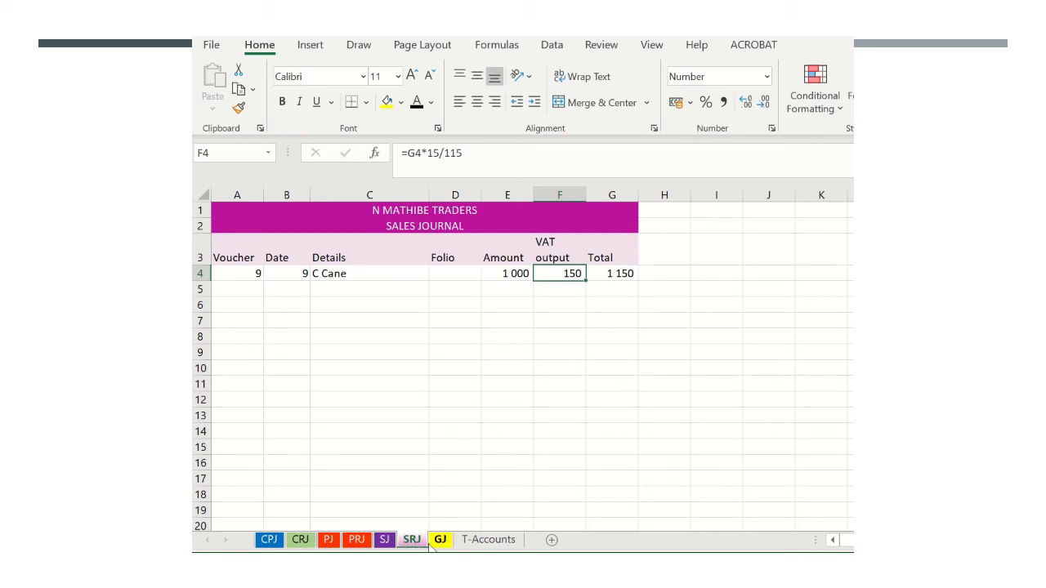
{"action": "left_click", "coordinate": [493, 541]}
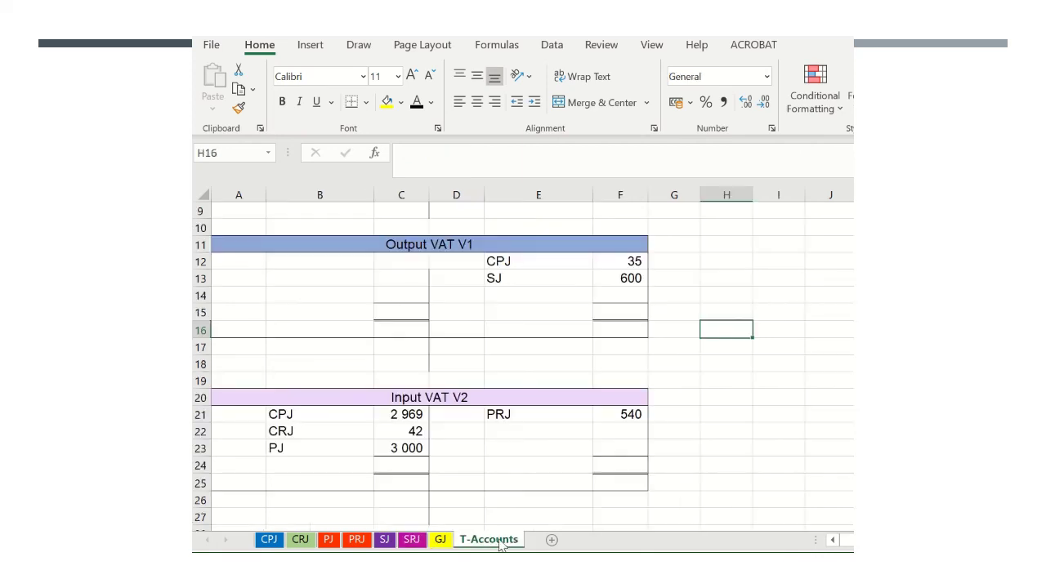
{"action": "left_click_drag", "start_coordinate": [258, 260], "coordinate": [397, 266]}
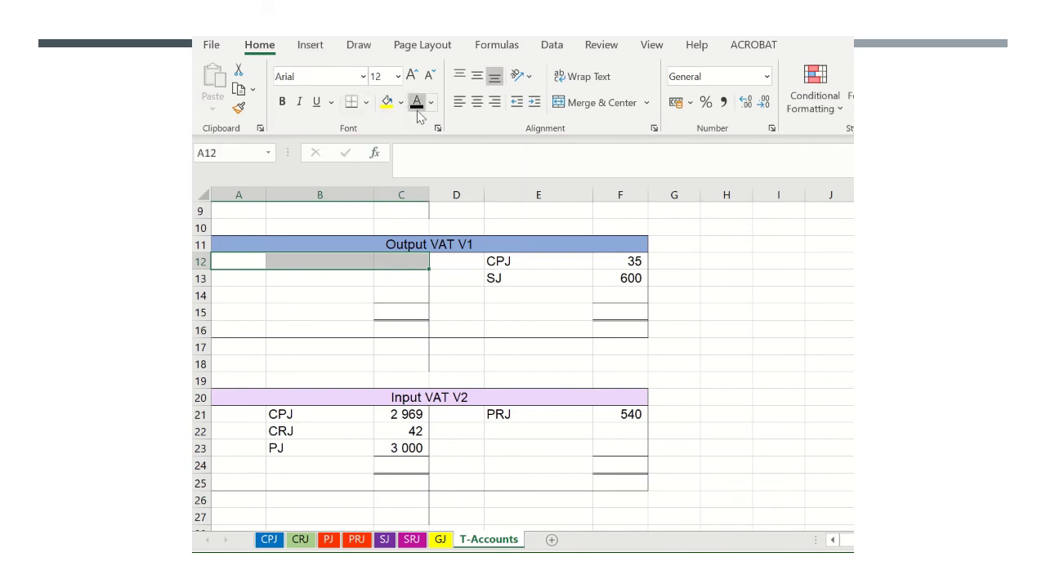
{"action": "left_click_drag", "start_coordinate": [229, 286], "coordinate": [408, 279]}
{"action": "key", "text": "ctrl+v"}
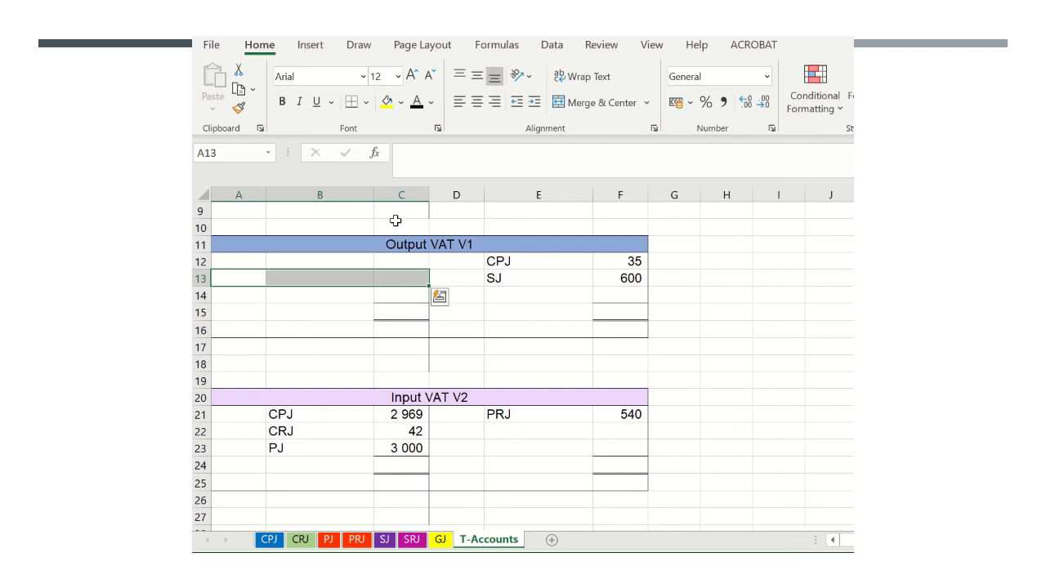
{"action": "left_click", "coordinate": [418, 105]}
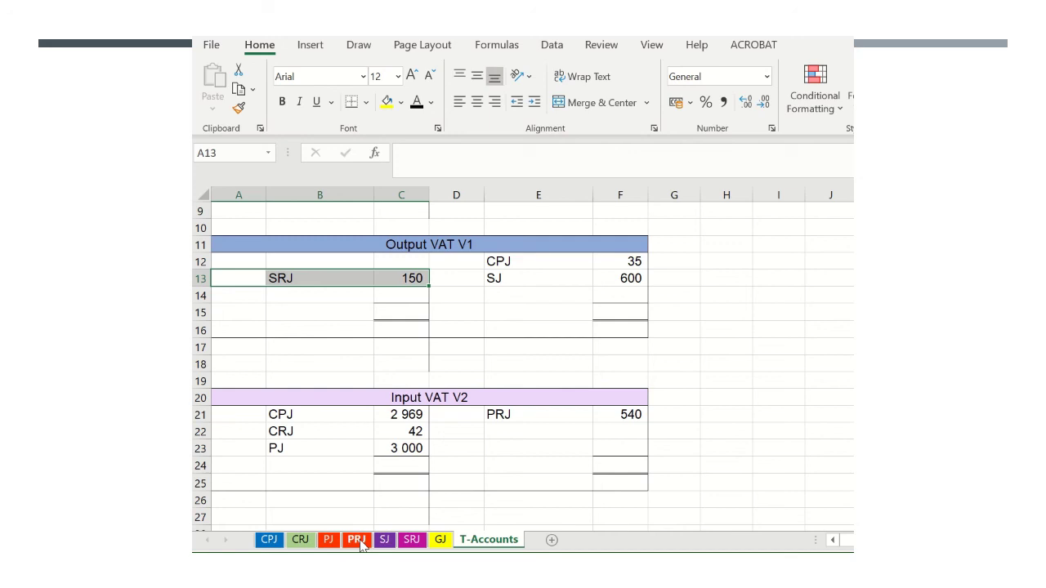
Reveal the V2 folio in F5 beneath the purchases returns journal's VAT input amount by applying the black font colour
{"action": "left_click", "coordinate": [359, 542]}
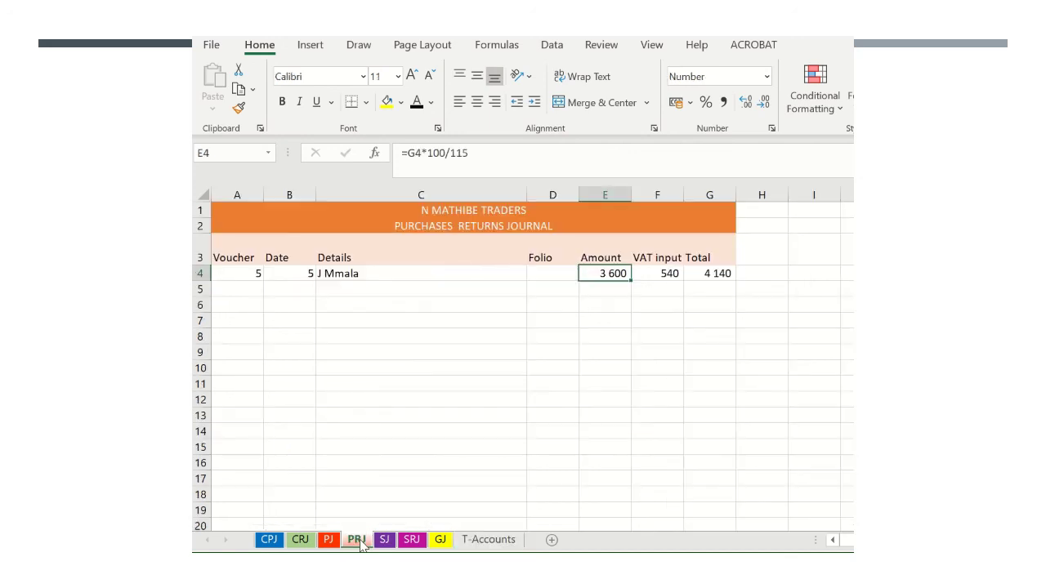
{"action": "left_click", "coordinate": [653, 290]}
{"action": "left_click", "coordinate": [417, 103]}
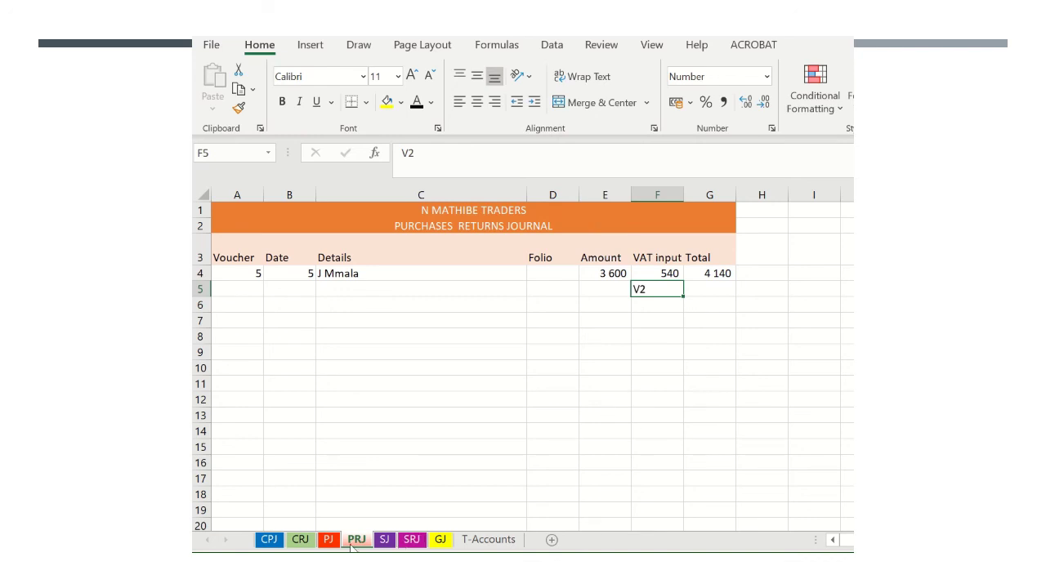
Reveal the V1 folio in F5 beneath the VAT output amount on the SRJ sheet by applying the black font colour
{"action": "left_click", "coordinate": [385, 541]}
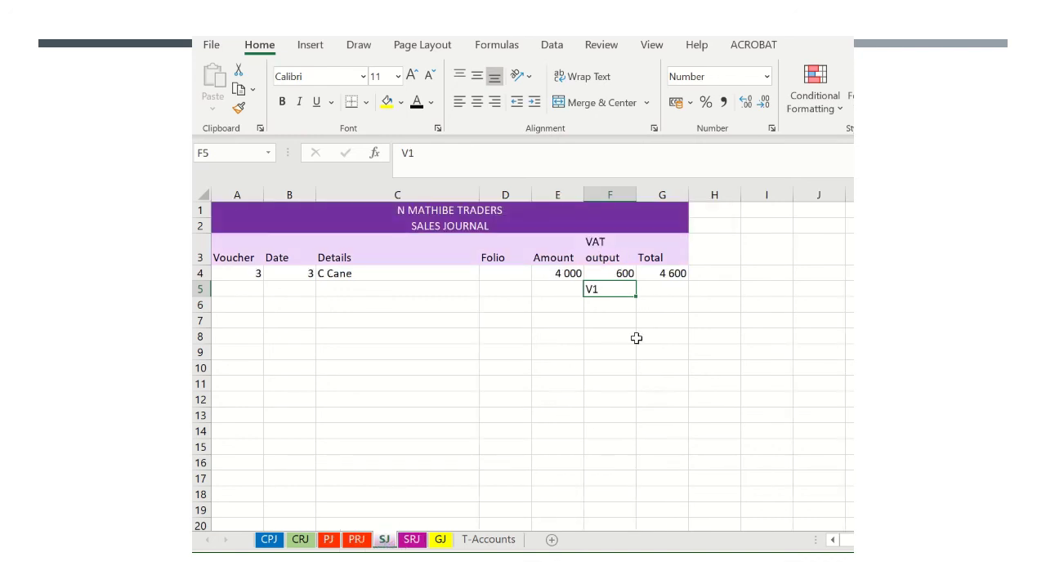
{"action": "left_click", "coordinate": [411, 540]}
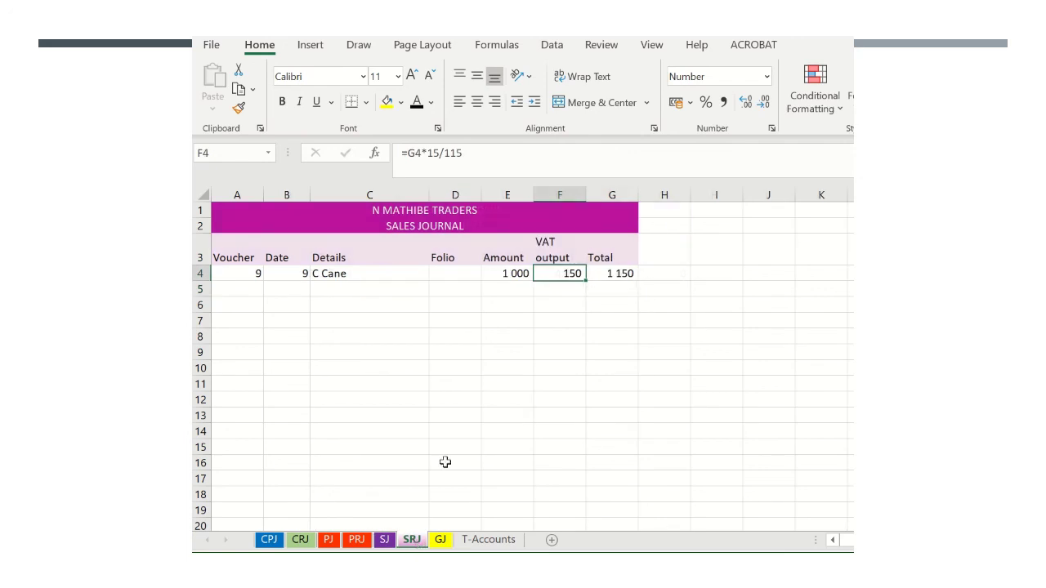
{"action": "left_click", "coordinate": [572, 291]}
{"action": "left_click", "coordinate": [419, 104]}
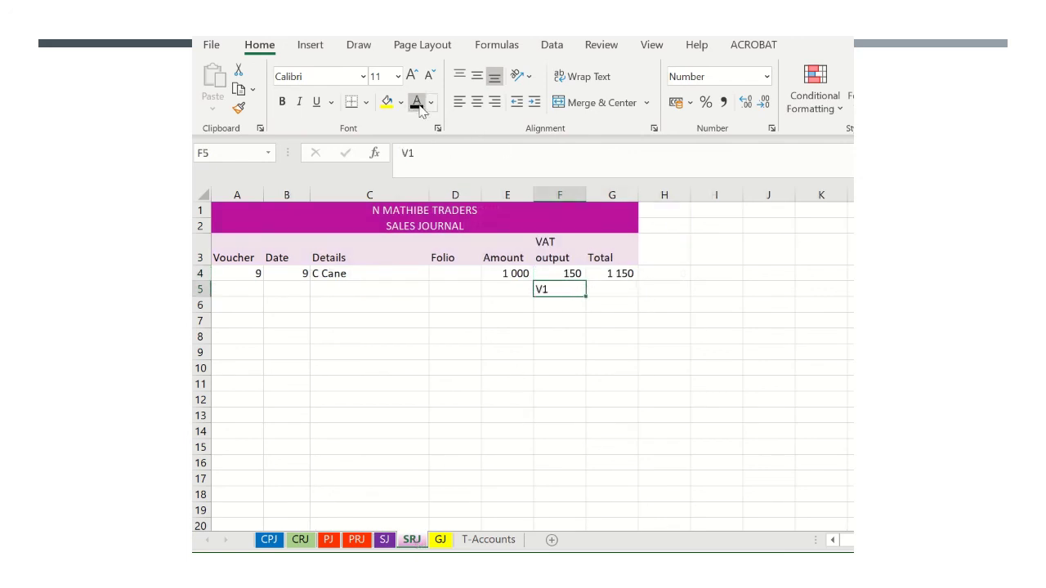
Consult the general journal's cost of sales entries and reveal the GJ entry in E4:F4 of the Trading inventory T-account in black
{"action": "left_click", "coordinate": [441, 541]}
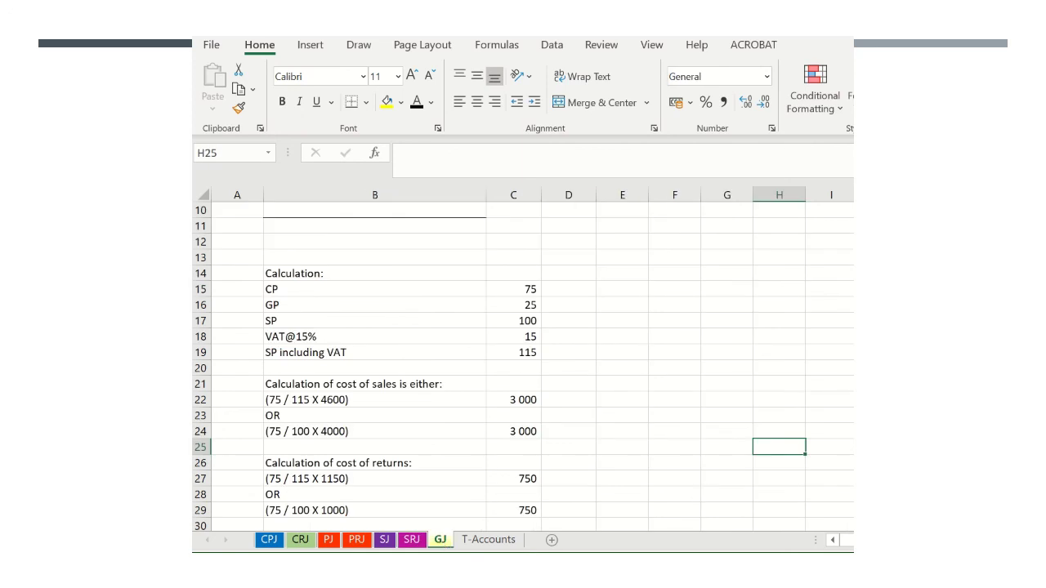
{"action": "scroll", "coordinate": [523, 360], "scroll_direction": "up", "scroll_amount": 3}
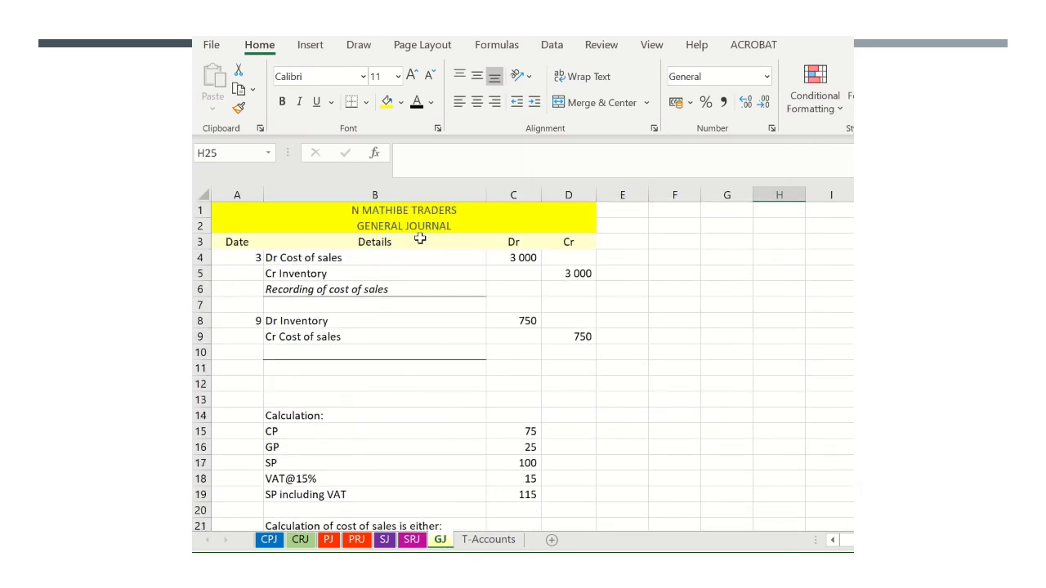
{"action": "left_click", "coordinate": [482, 540]}
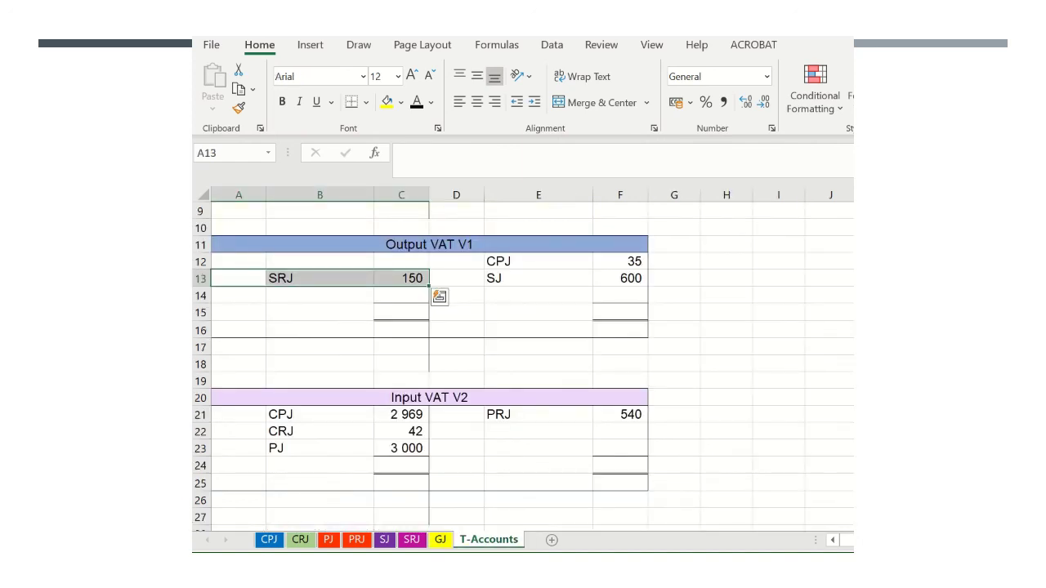
{"action": "scroll", "coordinate": [523, 368], "scroll_direction": "up", "scroll_amount": 3}
{"action": "left_click", "coordinate": [535, 260]}
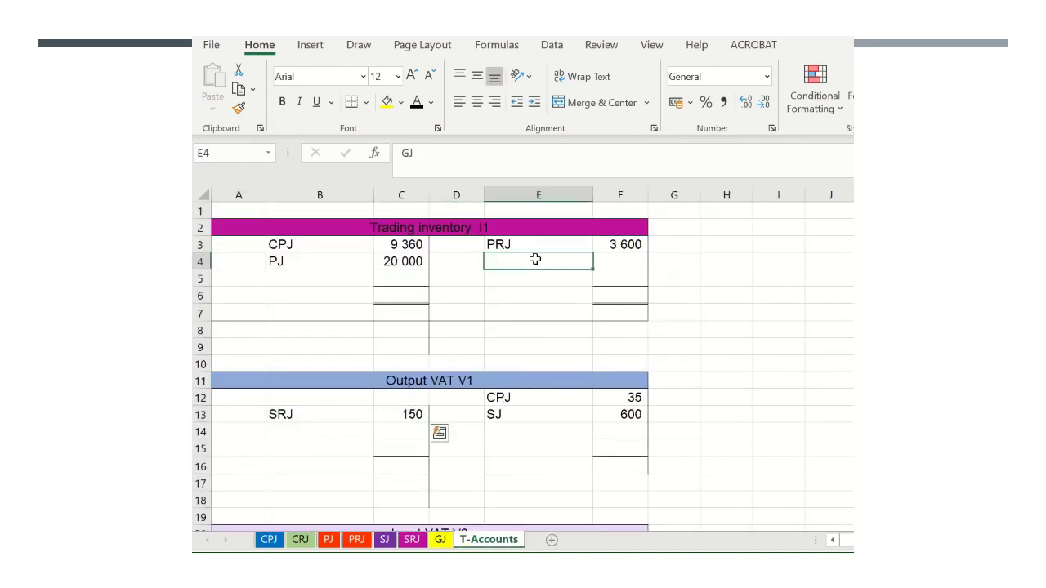
{"action": "left_click_drag", "start_coordinate": [536, 259], "coordinate": [618, 262]}
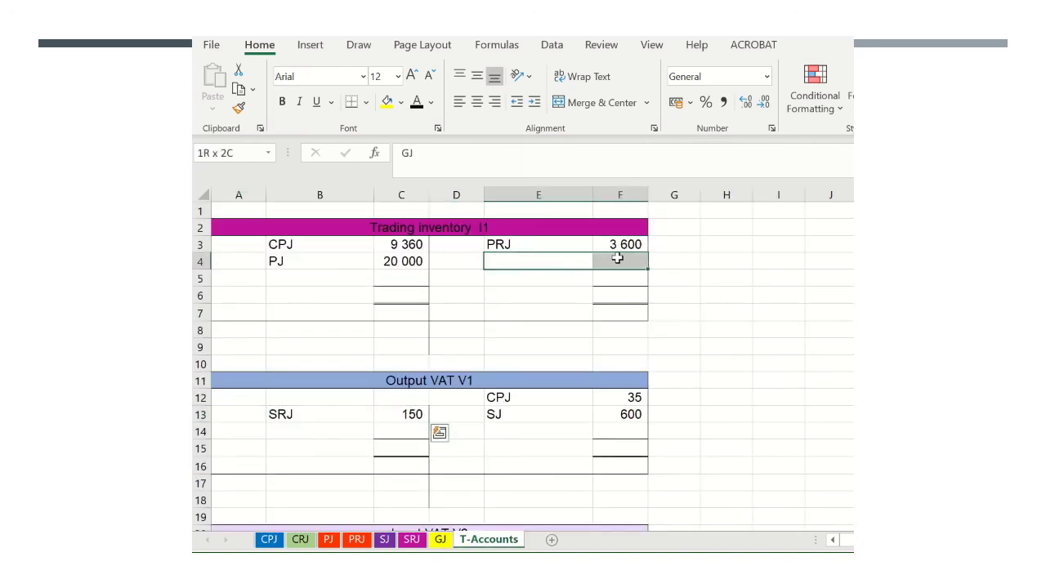
{"action": "left_click", "coordinate": [416, 104]}
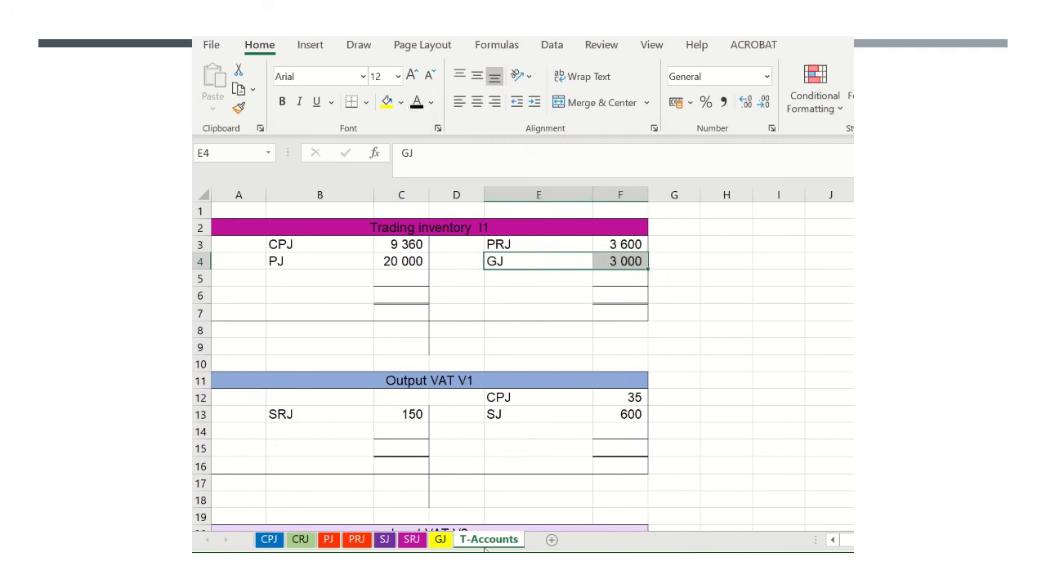
Enter the folio I1 in E5 and E8 of the general journal, beside the Cr Inventory and Dr Inventory lines
{"action": "left_click", "coordinate": [441, 540]}
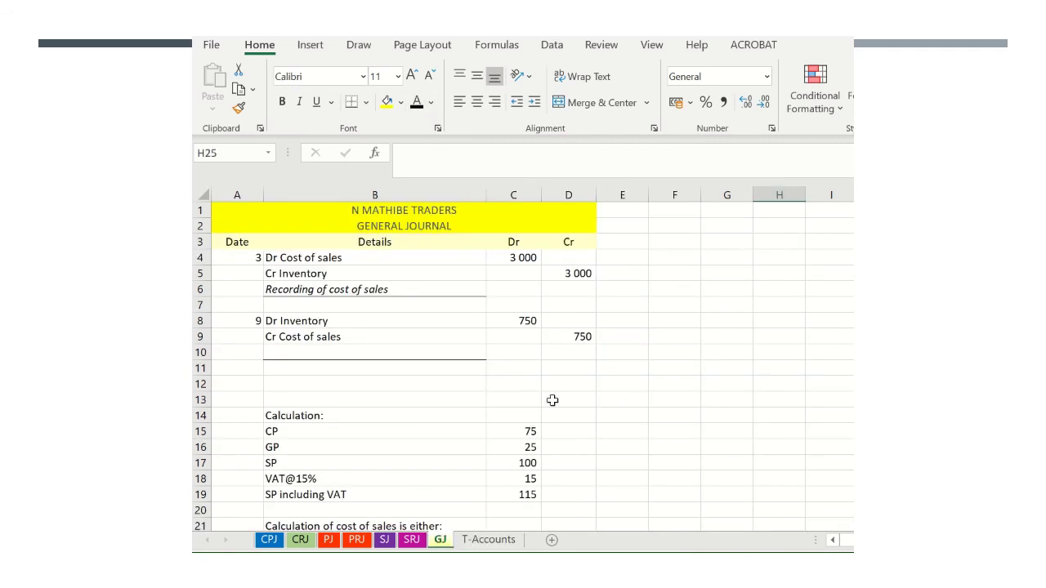
{"action": "left_click", "coordinate": [515, 275]}
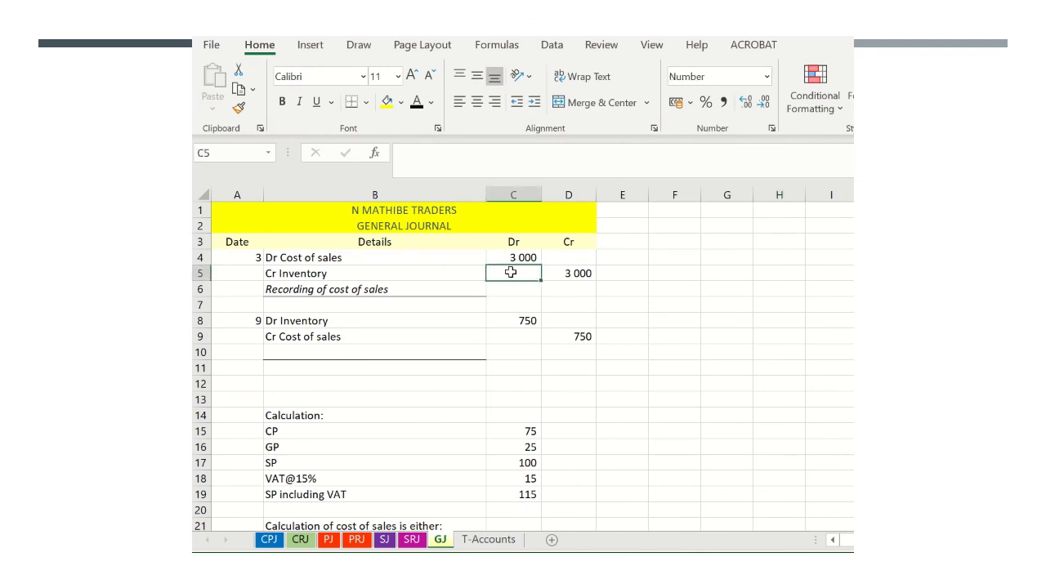
{"action": "left_click", "coordinate": [633, 269]}
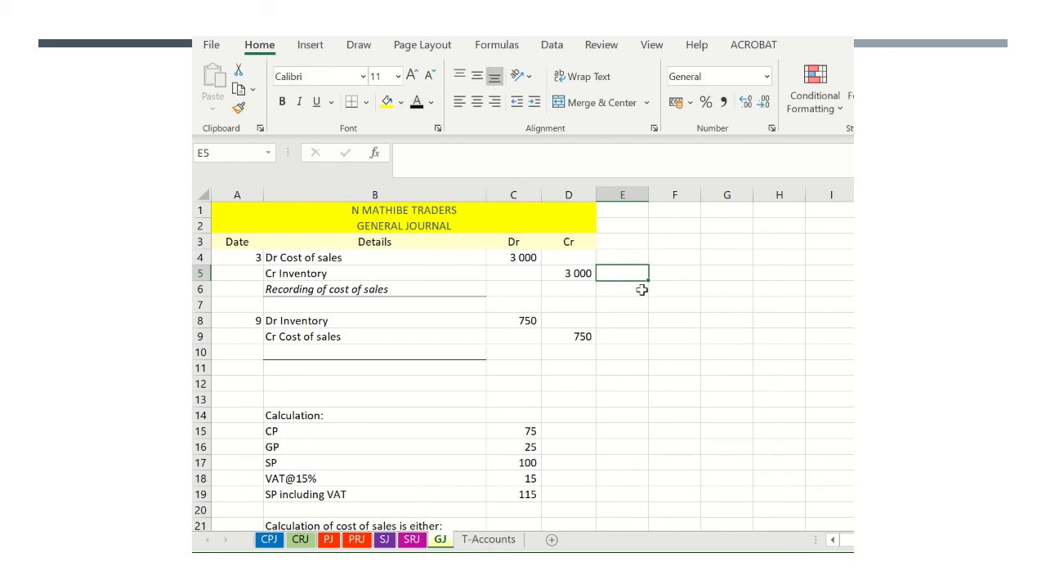
{"action": "type", "text": "I"}
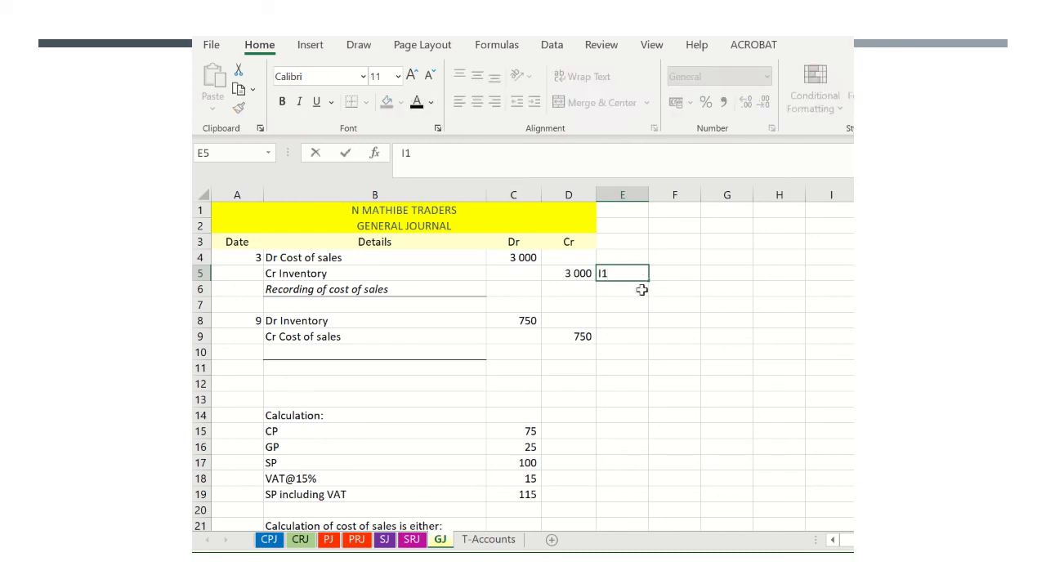
{"action": "type", "text": "1"}
{"action": "left_click", "coordinate": [615, 319]}
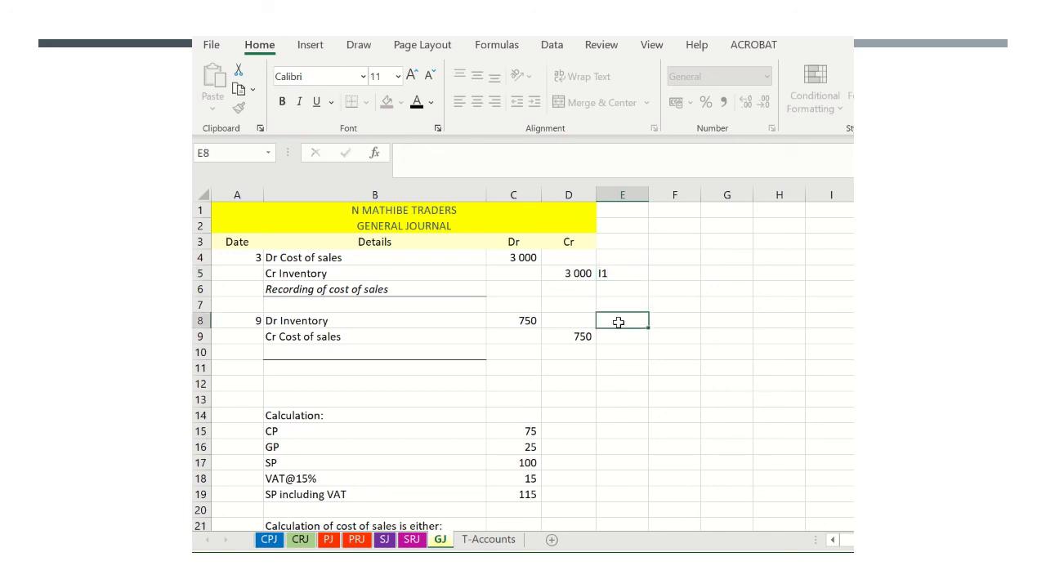
{"action": "type", "text": "I1"}
Reveal the GJ entry in B5:C5 on the debit side of the Trading inventory T-account in black
{"action": "left_click", "coordinate": [507, 541]}
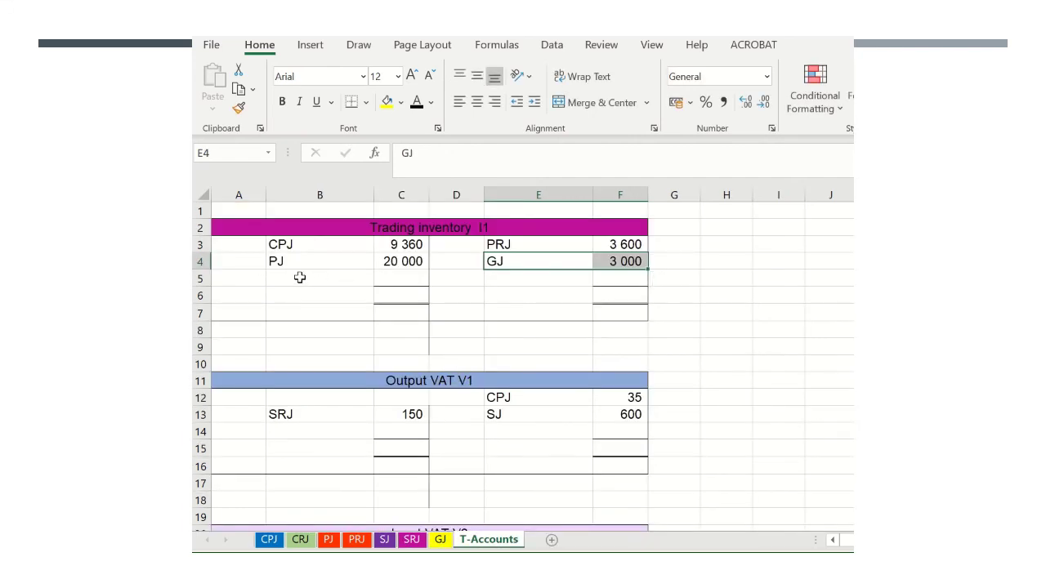
{"action": "left_click_drag", "start_coordinate": [298, 278], "coordinate": [401, 278]}
{"action": "key", "text": "ctrl+v"}
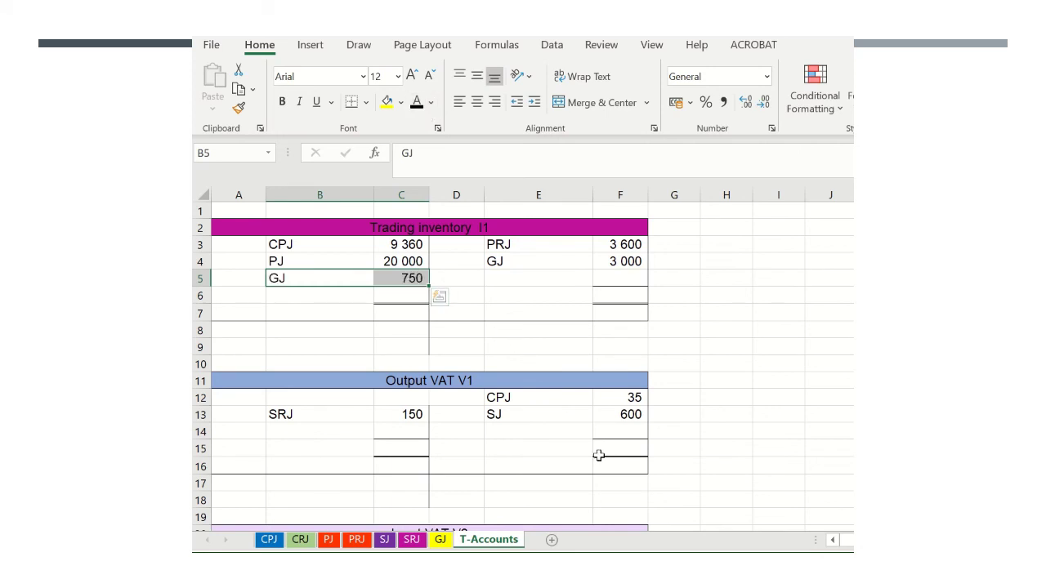
Reveal the balance and credit total in D5:F6 and the debit total in C6 of the Trading inventory T-account in black
{"action": "left_click", "coordinate": [412, 295]}
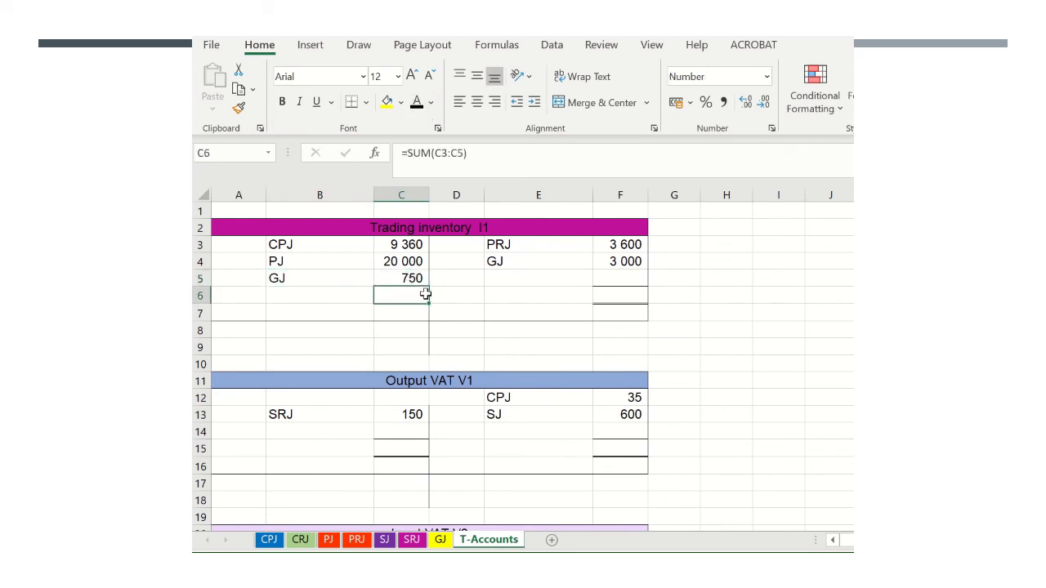
{"action": "left_click_drag", "start_coordinate": [481, 278], "coordinate": [620, 298]}
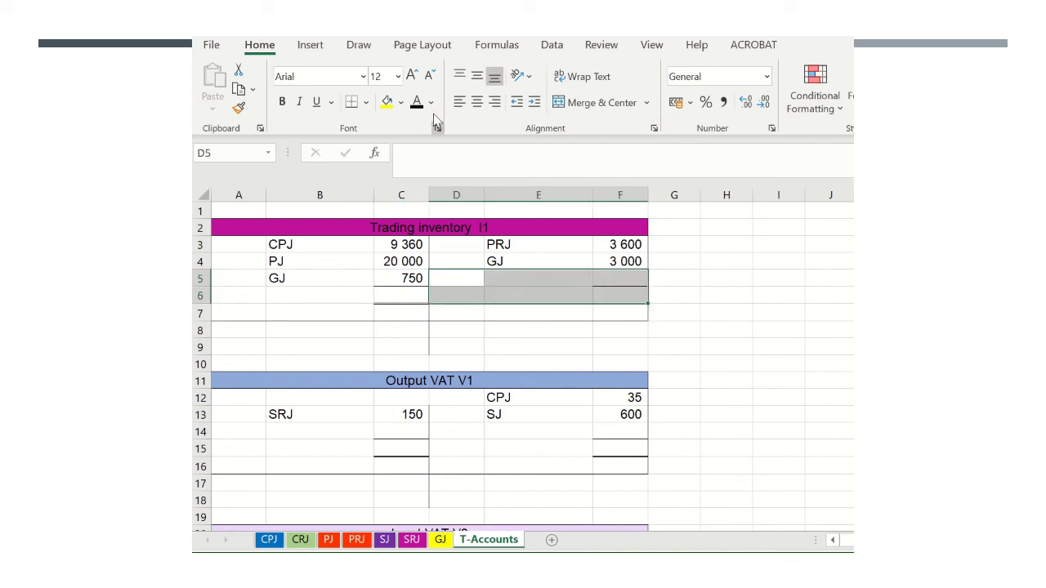
{"action": "left_click", "coordinate": [417, 104]}
{"action": "left_click", "coordinate": [392, 298]}
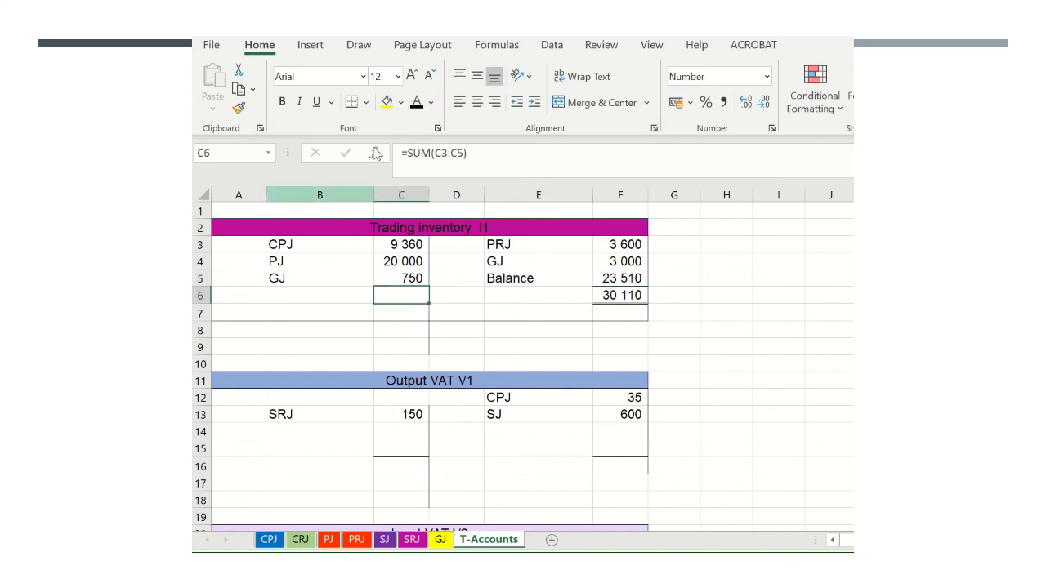
{"action": "left_click", "coordinate": [417, 102]}
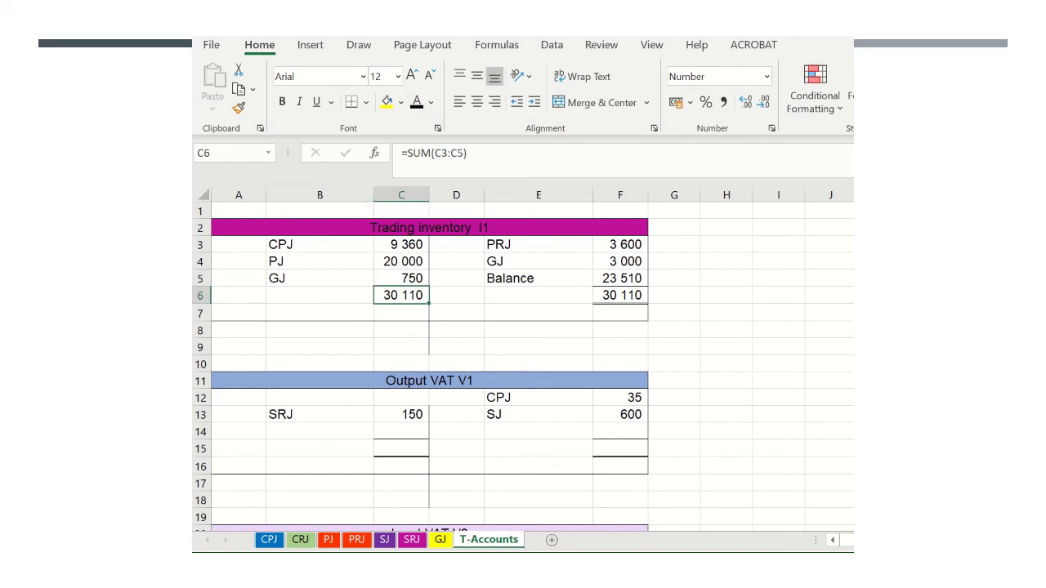
Reveal the credit total in F15 and the balance and debit total in A14:C15 of the Output VAT T-account in black
{"action": "scroll", "coordinate": [523, 366], "scroll_direction": "down", "scroll_amount": 2}
{"action": "scroll", "coordinate": [523, 366], "scroll_direction": "up", "scroll_amount": 1}
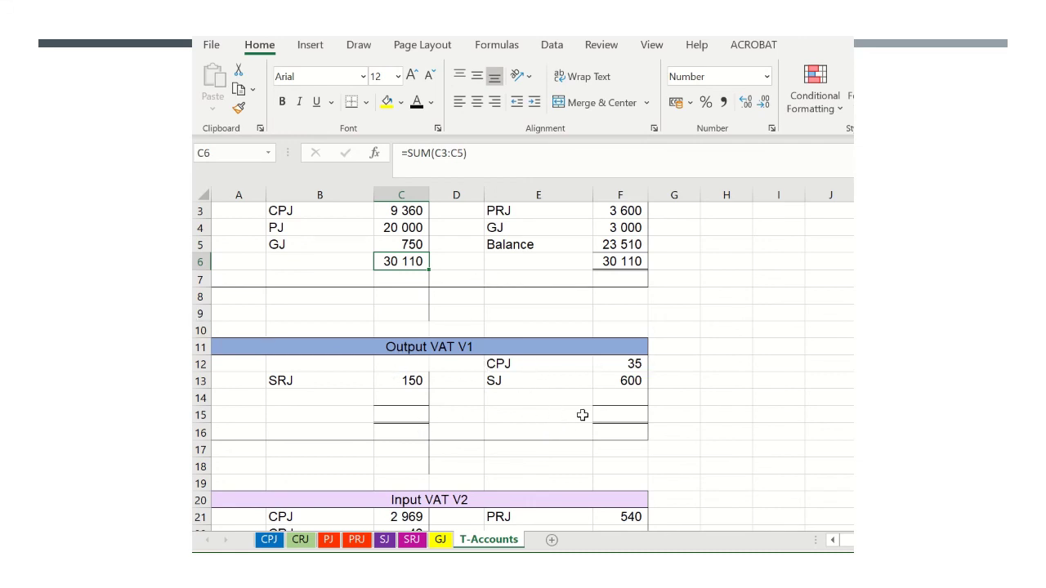
{"action": "left_click", "coordinate": [619, 411]}
{"action": "left_click", "coordinate": [418, 102]}
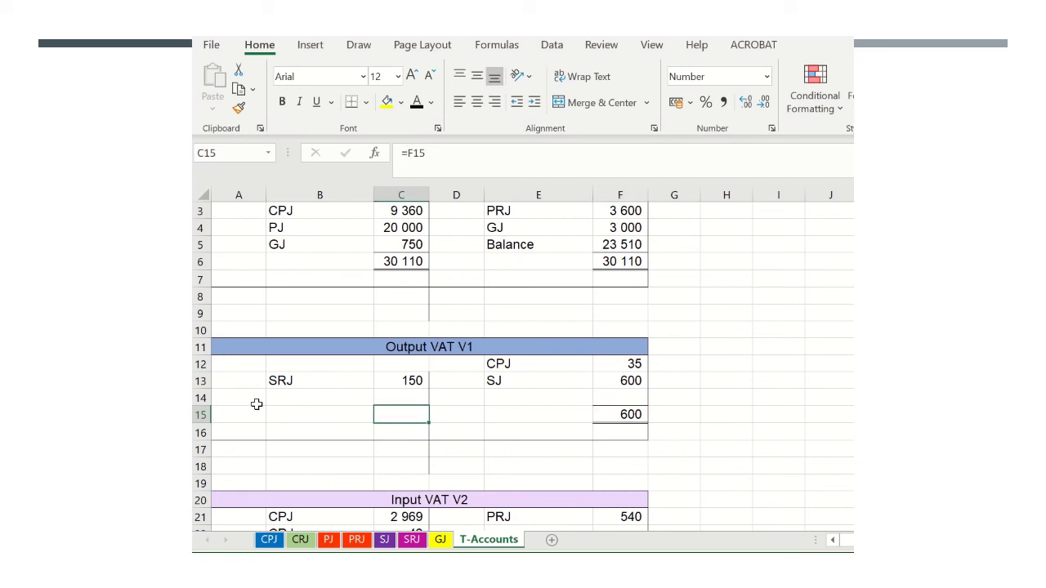
{"action": "left_click_drag", "start_coordinate": [255, 399], "coordinate": [408, 412]}
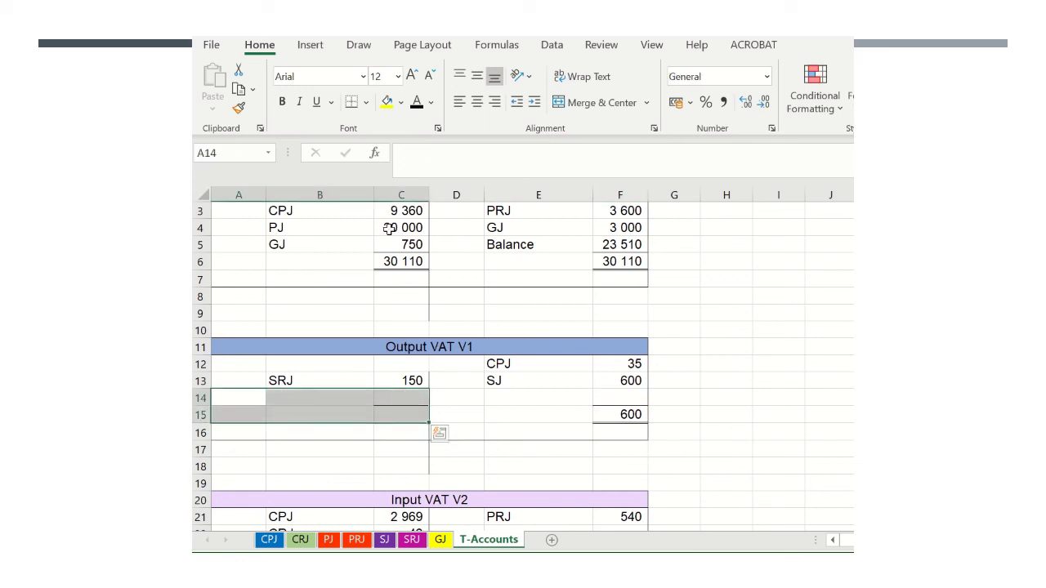
{"action": "left_click", "coordinate": [417, 102]}
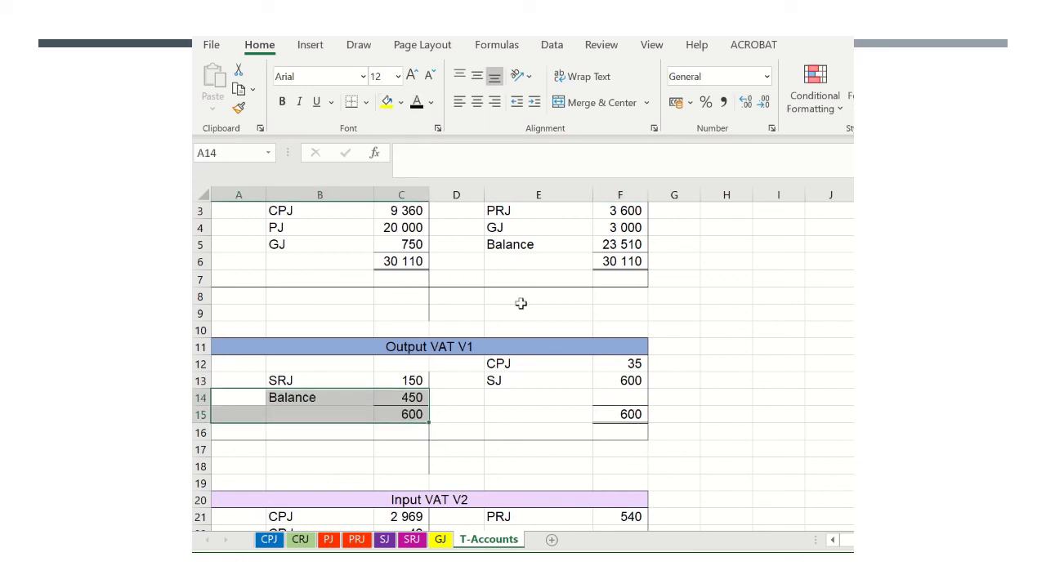
Replace the Output VAT account's credit total in F15 with an automatic sum that includes the CPJ and SJ amounts from F12 down
{"action": "left_click", "coordinate": [634, 415]}
{"action": "key", "text": "Delete"}
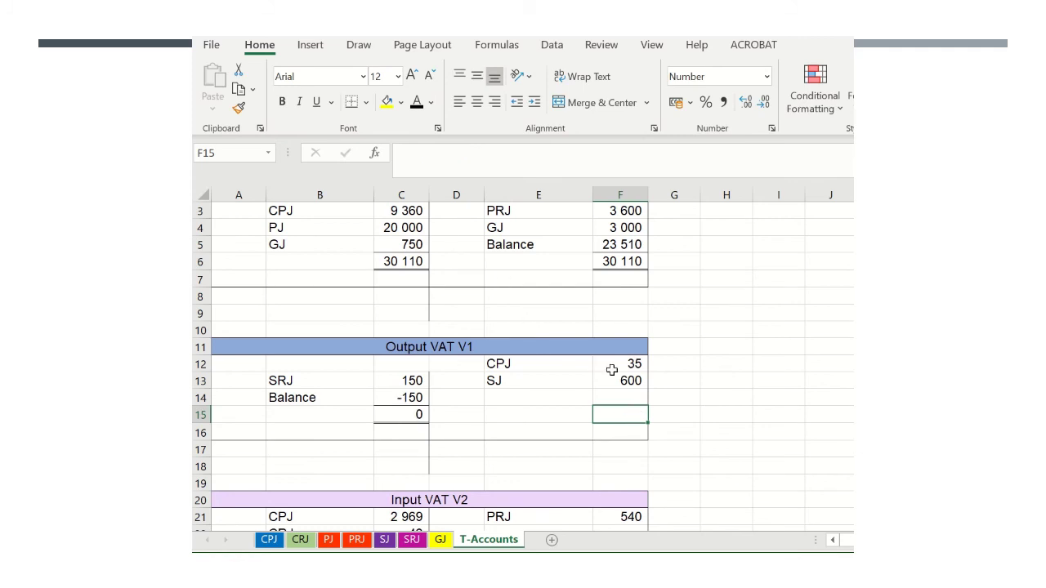
{"action": "left_click_drag", "start_coordinate": [611, 370], "coordinate": [622, 412]}
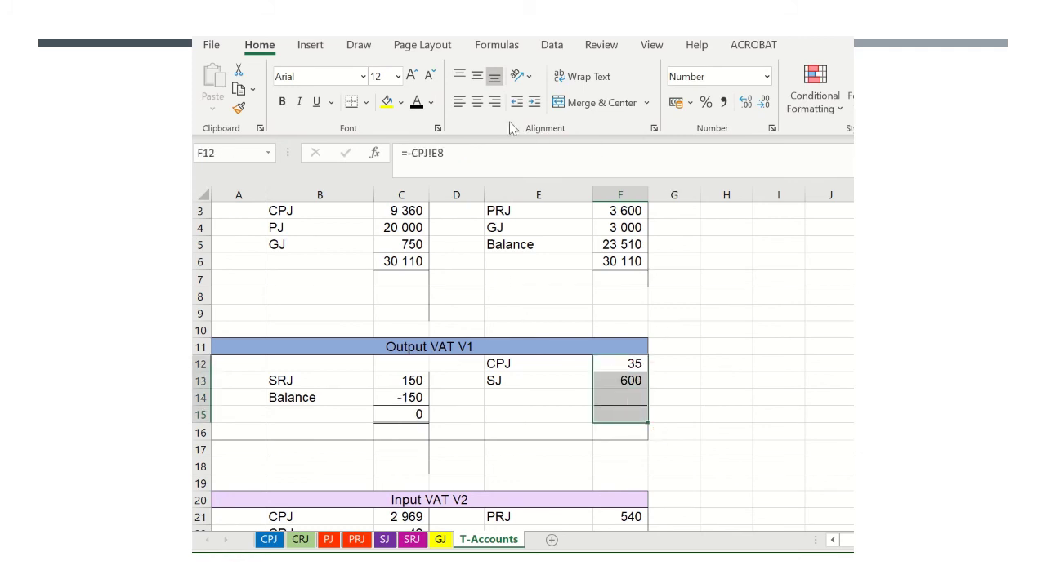
{"action": "key", "text": "alt+equal"}
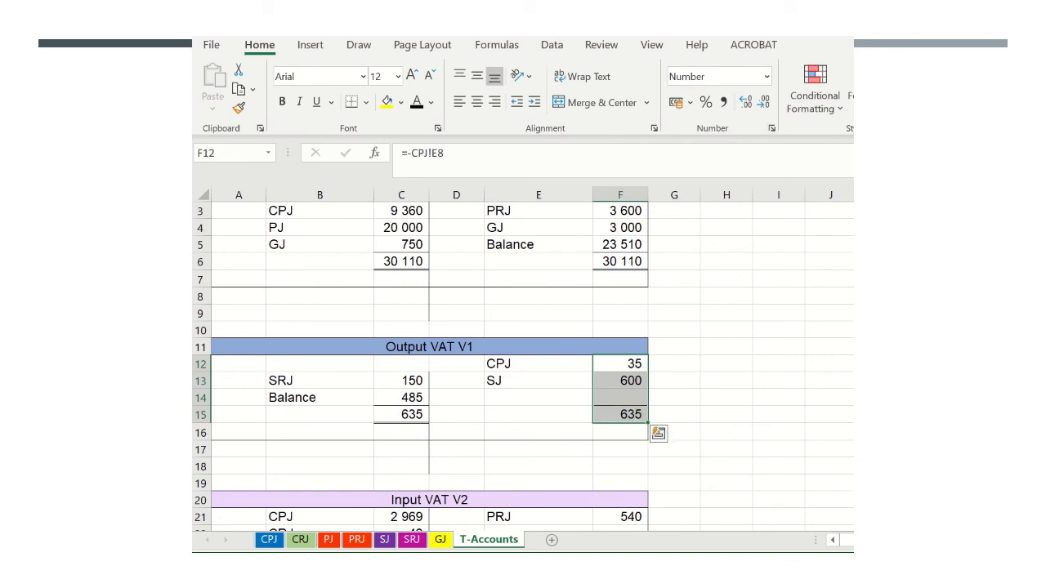
{"action": "left_click", "coordinate": [744, 444]}
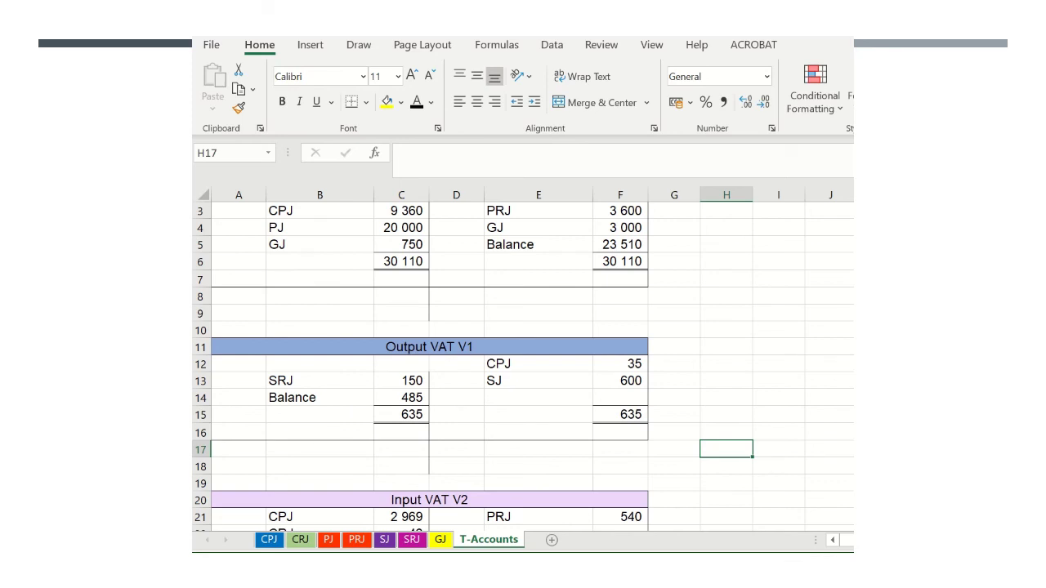
Reveal the debit total in C24 and the credit total in F24 of the Input VAT T-account in black
{"action": "scroll", "coordinate": [523, 366], "scroll_direction": "down", "scroll_amount": 2}
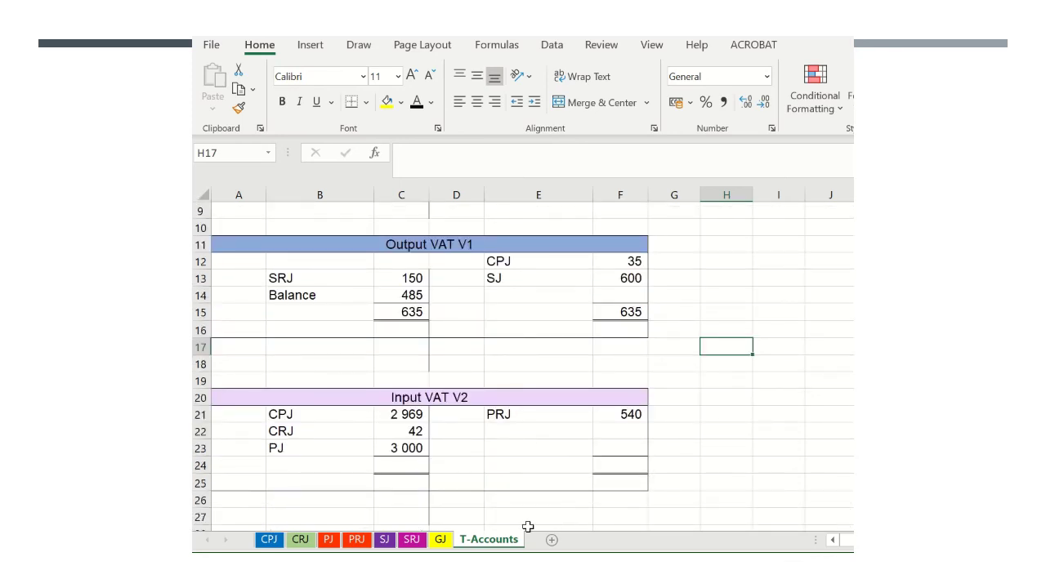
{"action": "left_click", "coordinate": [415, 465]}
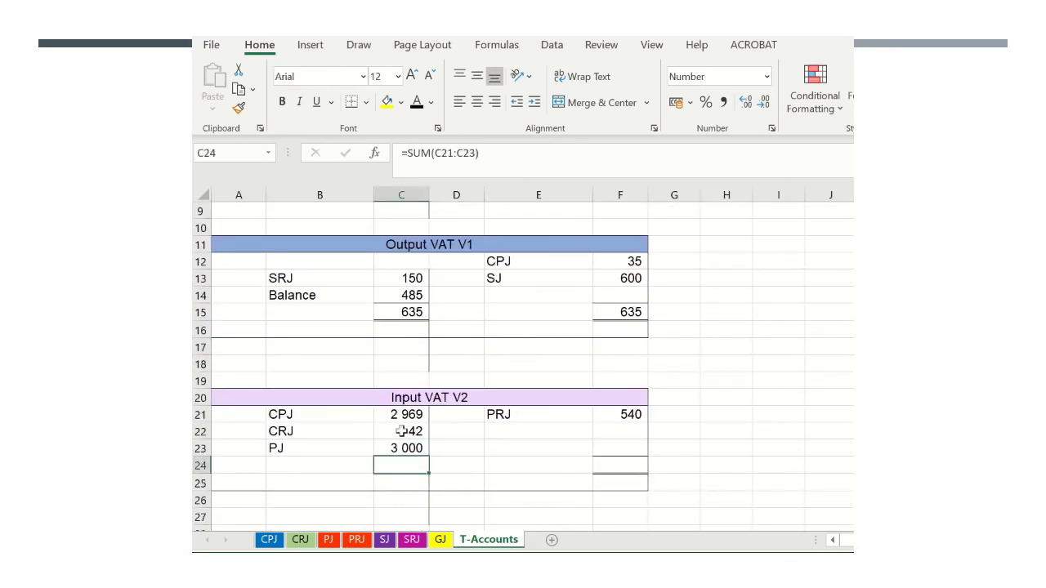
{"action": "left_click", "coordinate": [417, 105]}
{"action": "left_click", "coordinate": [625, 469]}
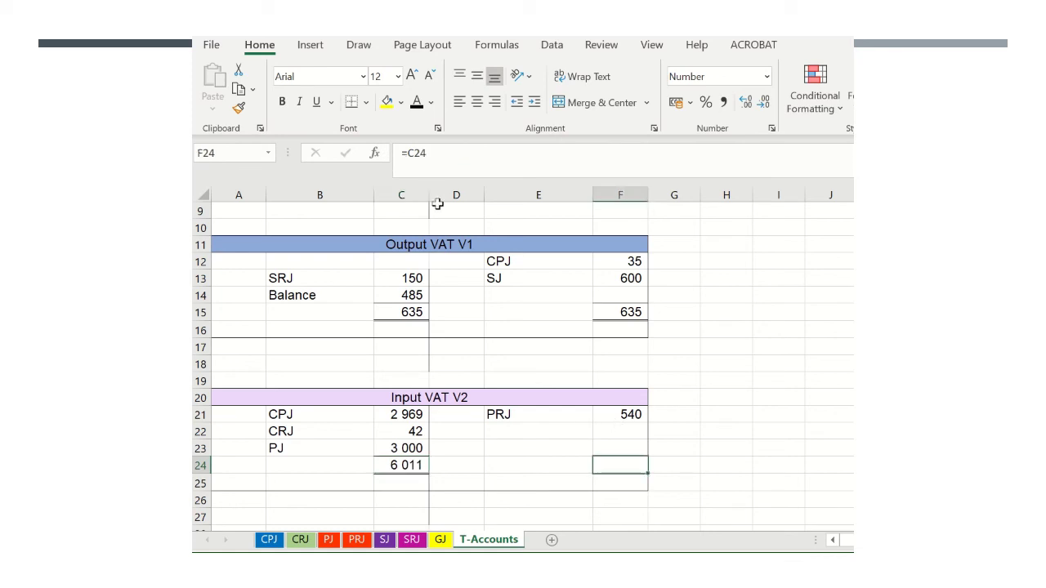
{"action": "left_click", "coordinate": [416, 102]}
Fill cells D22:F23 on the credit side of the Input VAT T-account with black
{"action": "left_click_drag", "start_coordinate": [483, 430], "coordinate": [634, 441]}
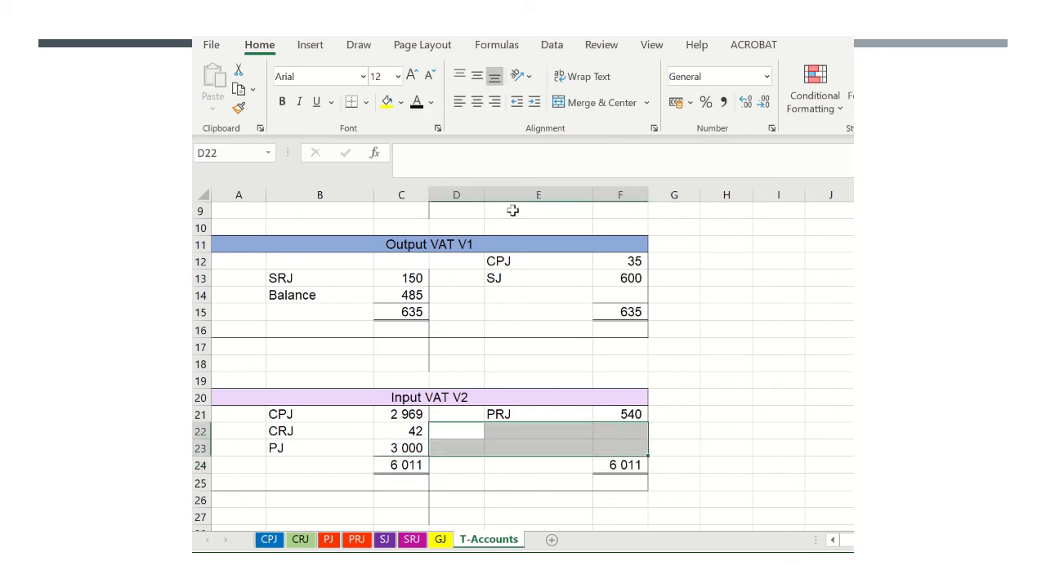
{"action": "left_click", "coordinate": [400, 102]}
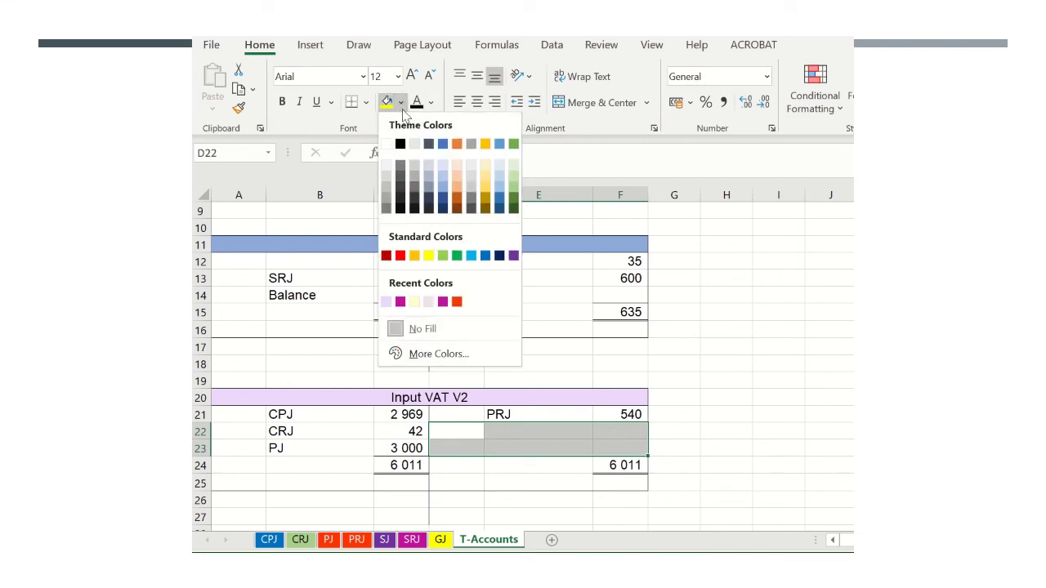
{"action": "left_click", "coordinate": [400, 144]}
{"action": "left_click", "coordinate": [818, 397]}
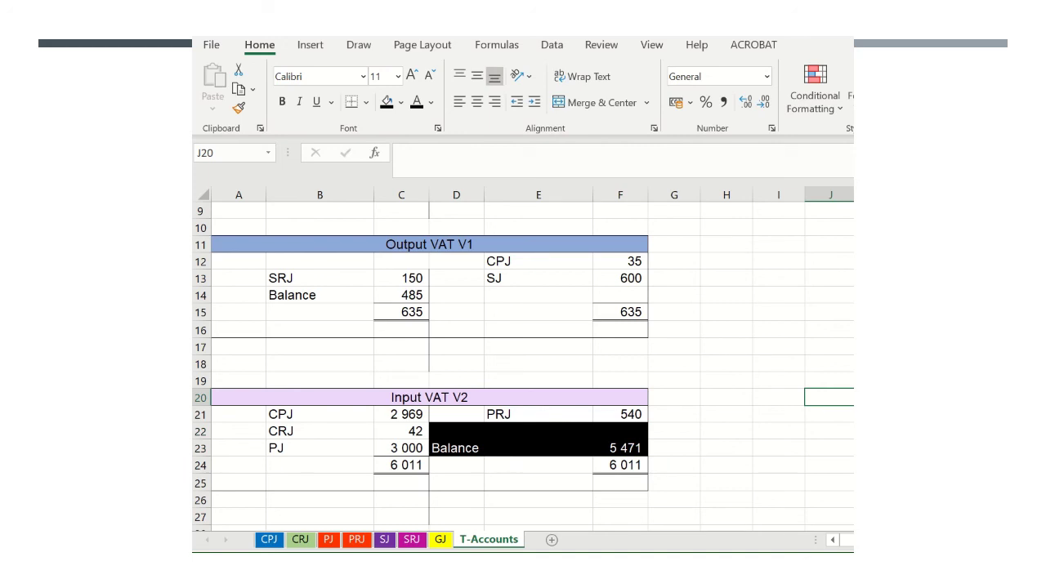
{"action": "key", "text": "Right"}
{"action": "key", "text": "Down"}
{"action": "key", "text": "Down"}
{"action": "key", "text": "Down"}
{"action": "key", "text": "Up"}
{"action": "key", "text": "Up"}
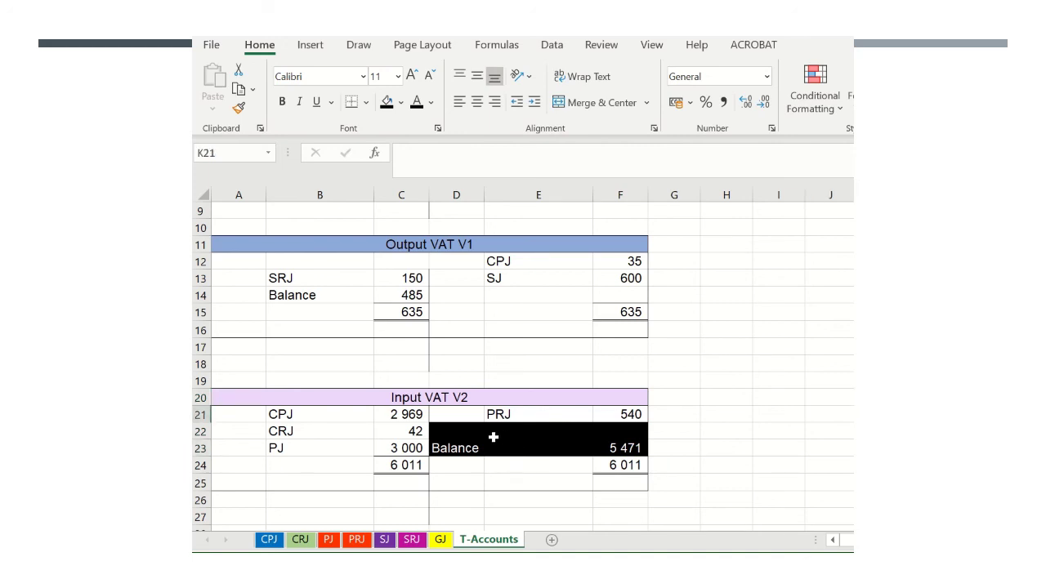
Change the fill of cells D22:F23 in the Input VAT T-account to white
{"action": "left_click_drag", "start_coordinate": [476, 435], "coordinate": [629, 451]}
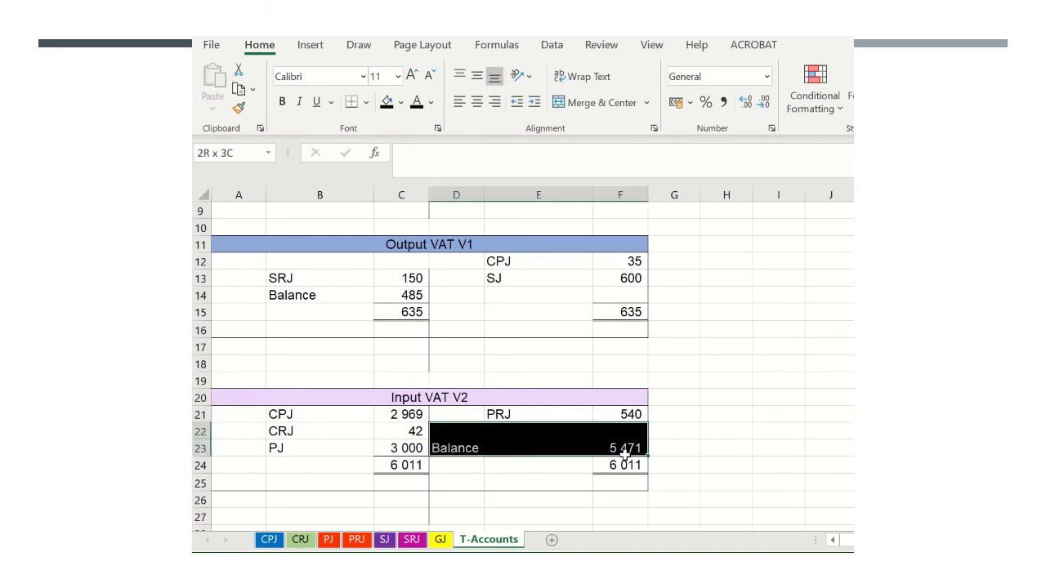
{"action": "left_click", "coordinate": [402, 105]}
{"action": "left_click", "coordinate": [389, 144]}
{"action": "left_click", "coordinate": [809, 450]}
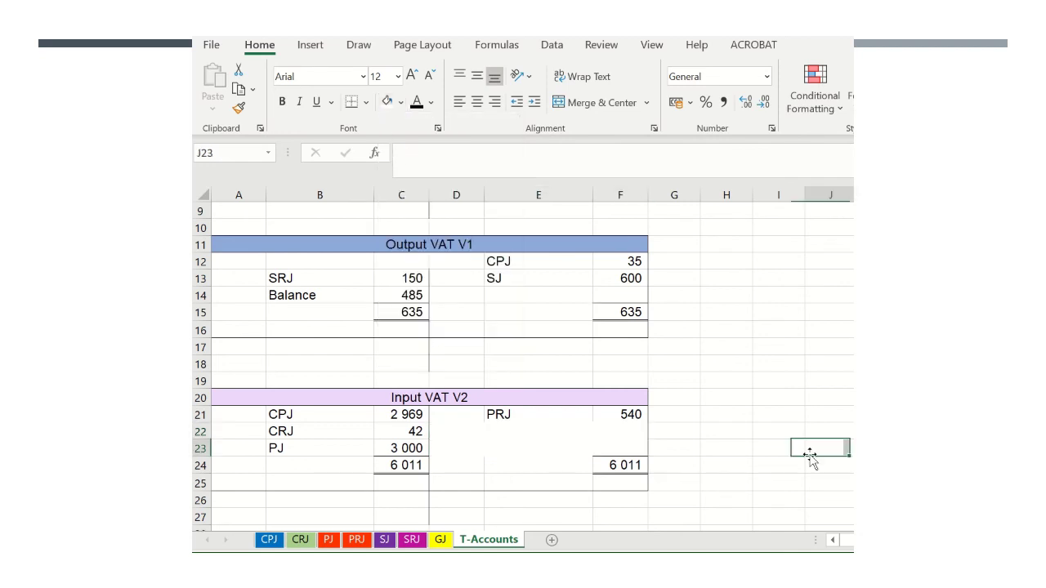